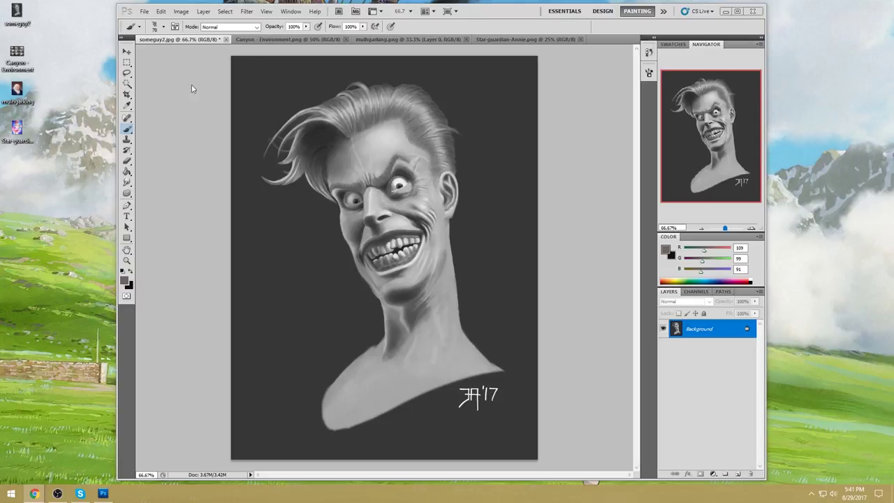
# - Look through the other three open artworks and return to the grayscale portrait someguy2.jpg
pyautogui.click(293, 40)
pyautogui.click(409, 40)
pyautogui.click(520, 40)
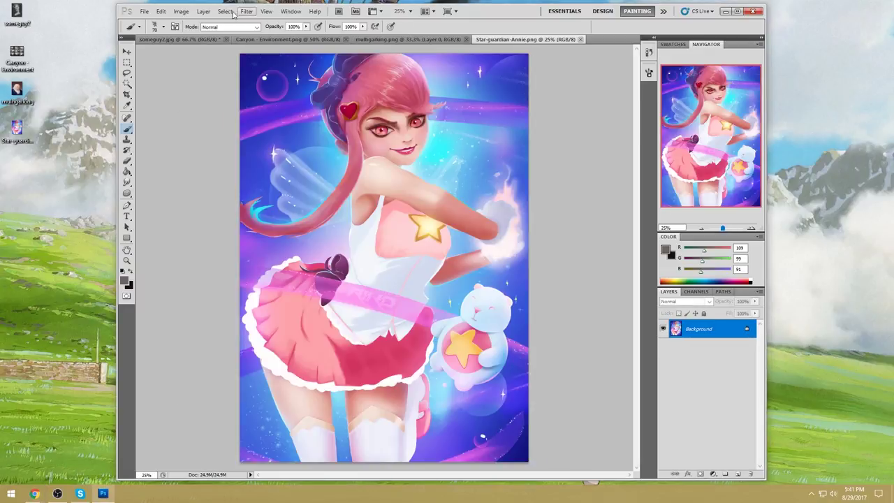
pyautogui.click(189, 40)
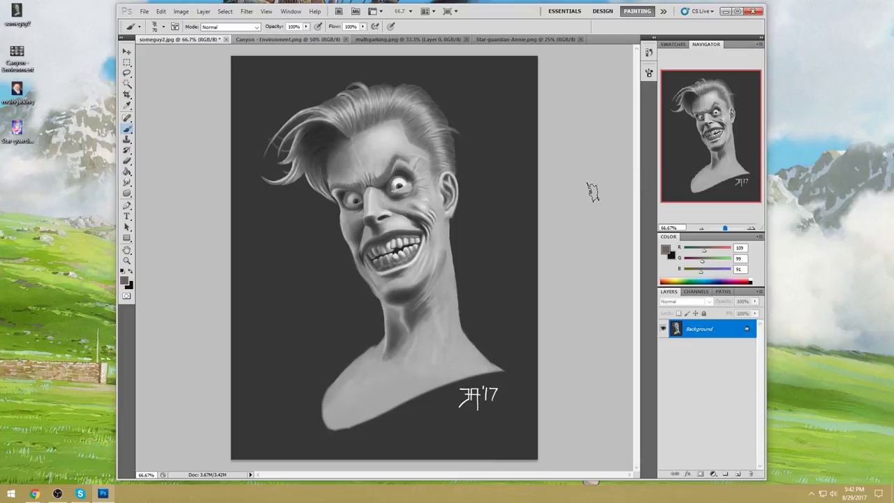
# - Reduce the brush size to 10 px and set the foreground color to pure red (255, 0, 0)
pyautogui.press('[')
pyautogui.press('[')
pyautogui.press('[')
pyautogui.press('[')
pyautogui.click(666, 250)
pyautogui.click(605, 111)
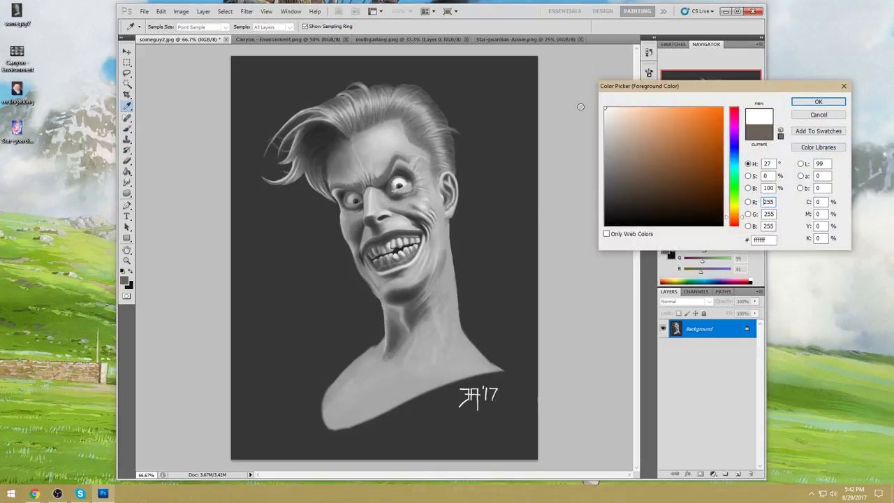
pyautogui.press('Tab')
pyautogui.write('0')
pyautogui.press('Tab')
pyautogui.write('0')
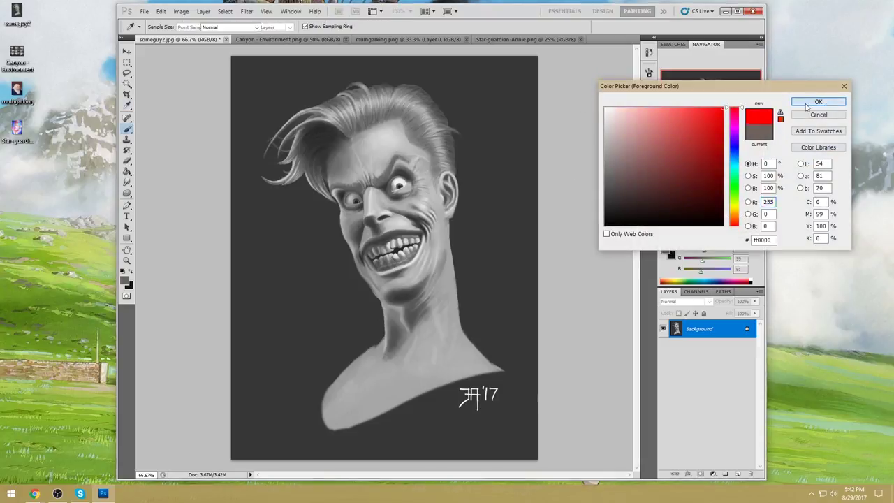
pyautogui.click(812, 103)
# - Mark the portrait in red: hatch the shadowed side of the forehead, draw an arrow towards the mouth, and circle the forehead
pyautogui.moveTo(350, 140); pyautogui.dragTo(324, 162)
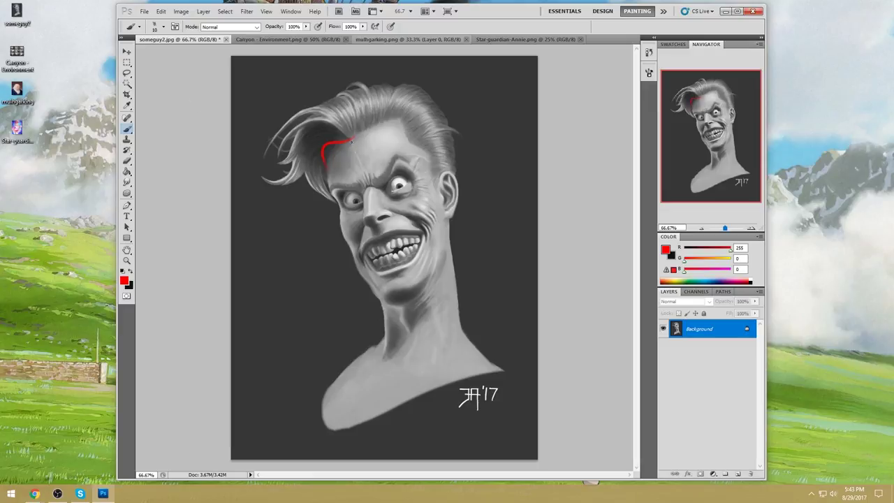
pyautogui.moveTo(341, 141)
pyautogui.mouseDown()
pyautogui.moveTo(323, 168)
pyautogui.moveTo(349, 178)
pyautogui.mouseUp()
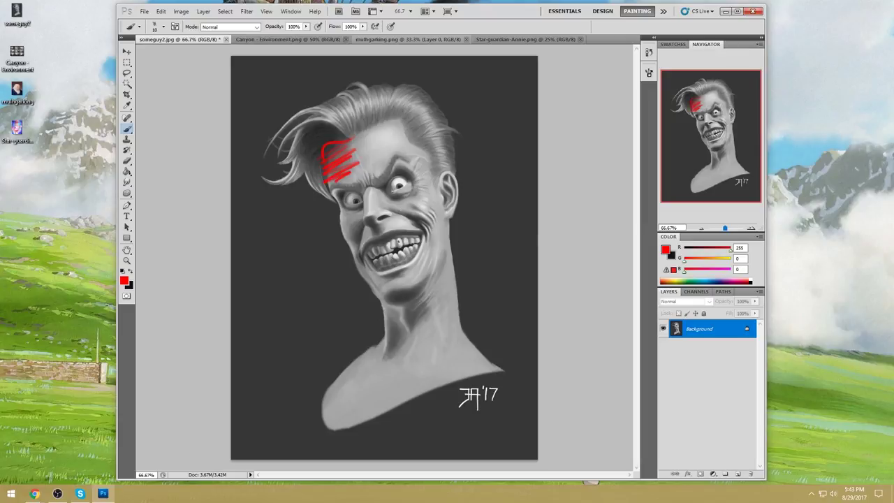
pyautogui.moveTo(375, 209); pyautogui.dragTo(391, 247)
pyautogui.moveTo(363, 119); pyautogui.dragTo(387, 127)
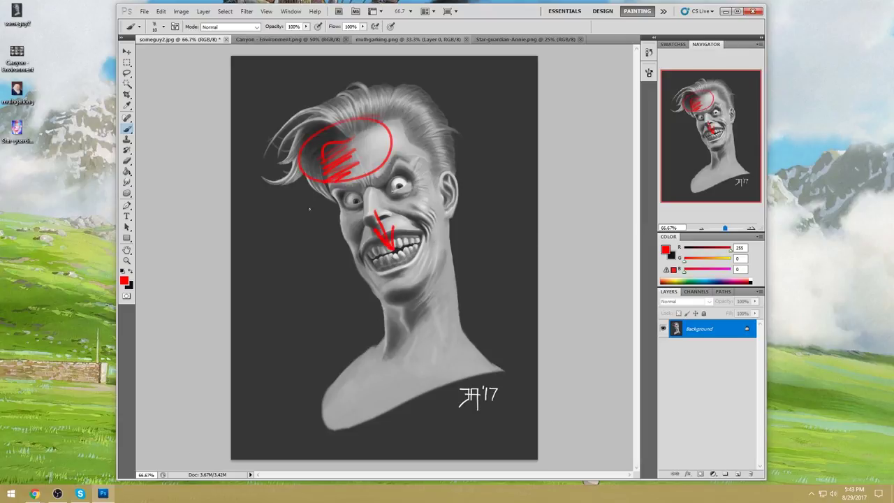
# - Draw a curved red grid extending from the shadowed cheek over the backdrop and scribble across its lower part and the mouth
pyautogui.moveTo(336, 221); pyautogui.dragTo(350, 217)
pyautogui.moveTo(243, 298); pyautogui.dragTo(350, 244)
pyautogui.moveTo(252, 319); pyautogui.dragTo(357, 266)
pyautogui.moveTo(280, 340); pyautogui.dragTo(378, 266)
pyautogui.moveTo(345, 214); pyautogui.dragTo(357, 287)
pyautogui.moveTo(323, 225)
pyautogui.mouseDown()
pyautogui.moveTo(318, 307)
pyautogui.moveTo(285, 318)
pyautogui.mouseUp()
pyautogui.moveTo(272, 237); pyautogui.dragTo(260, 311)
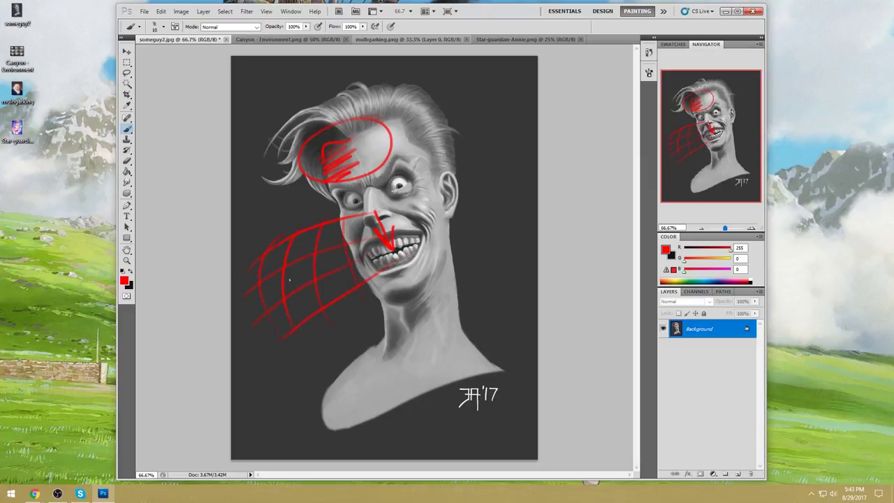
pyautogui.moveTo(257, 276)
pyautogui.mouseDown()
pyautogui.moveTo(279, 311)
pyautogui.moveTo(386, 280)
pyautogui.moveTo(409, 239)
pyautogui.moveTo(417, 244)
pyautogui.mouseUp()
# - Draw a red circle beside the back of the head and hatch its shadow side to illustrate the lighting
pyautogui.moveTo(466, 72); pyautogui.dragTo(497, 71)
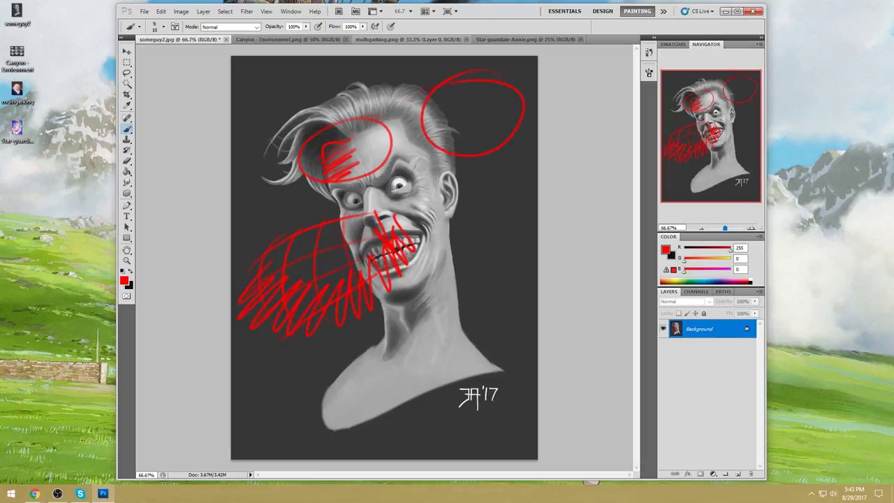
pyautogui.moveTo(461, 84)
pyautogui.mouseDown()
pyautogui.moveTo(465, 106)
pyautogui.moveTo(448, 131)
pyautogui.moveTo(472, 125)
pyautogui.moveTo(465, 144)
pyautogui.moveTo(489, 143)
pyautogui.mouseUp()
pyautogui.moveTo(422, 128)
pyautogui.mouseDown()
pyautogui.moveTo(445, 144)
pyautogui.moveTo(435, 145)
pyautogui.mouseUp()
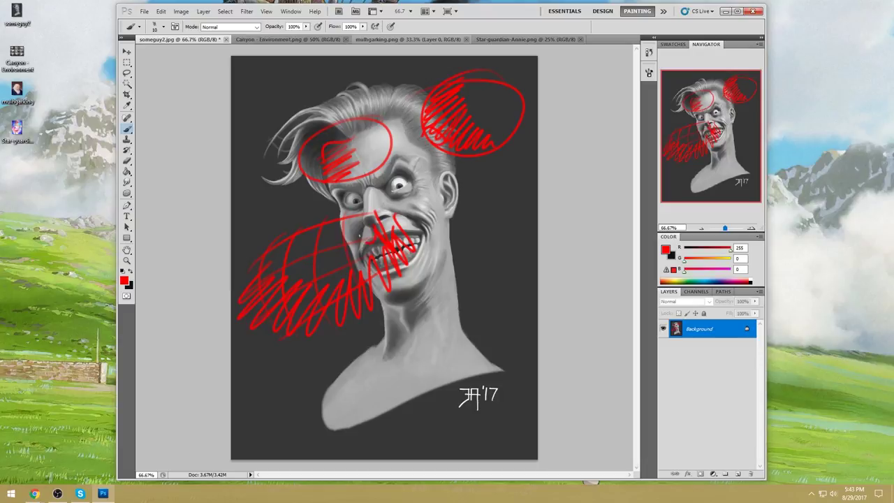
# - Scribble red shadow marks down the face, circle the forehead again, and draw long lines past the ear and hatched circle
pyautogui.moveTo(330, 150)
pyautogui.mouseDown()
pyautogui.moveTo(348, 168)
pyautogui.moveTo(367, 234)
pyautogui.moveTo(408, 302)
pyautogui.mouseUp()
pyautogui.moveTo(329, 187)
pyautogui.mouseDown()
pyautogui.moveTo(408, 157)
pyautogui.moveTo(363, 183)
pyautogui.moveTo(363, 155)
pyautogui.mouseUp()
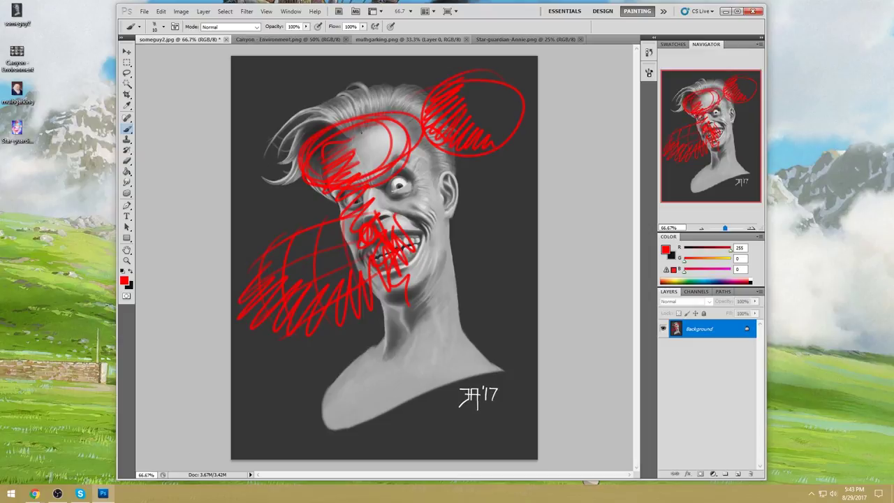
pyautogui.moveTo(370, 116)
pyautogui.mouseDown()
pyautogui.moveTo(410, 69)
pyautogui.moveTo(391, 160)
pyautogui.mouseUp()
pyautogui.moveTo(423, 218); pyautogui.dragTo(433, 134)
pyautogui.moveTo(451, 250)
pyautogui.mouseDown()
pyautogui.moveTo(420, 54)
pyautogui.moveTo(465, 80)
pyautogui.moveTo(437, 64)
pyautogui.mouseUp()
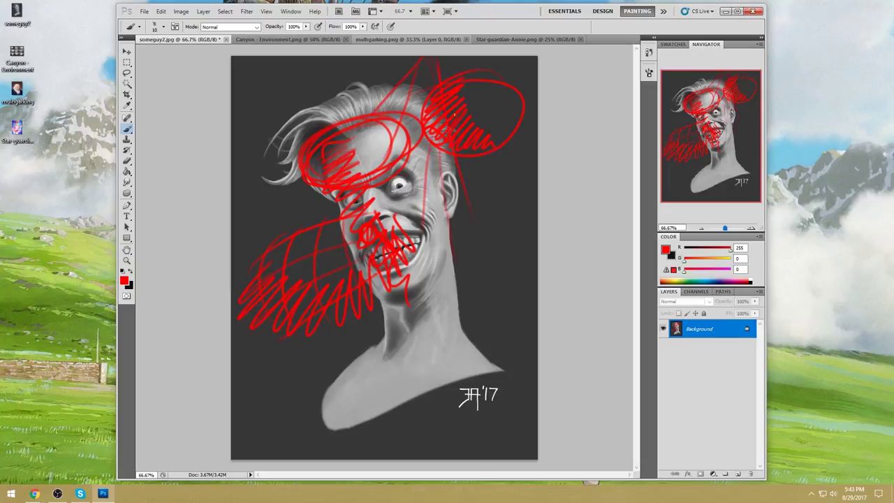
pyautogui.moveTo(435, 139); pyautogui.dragTo(420, 274)
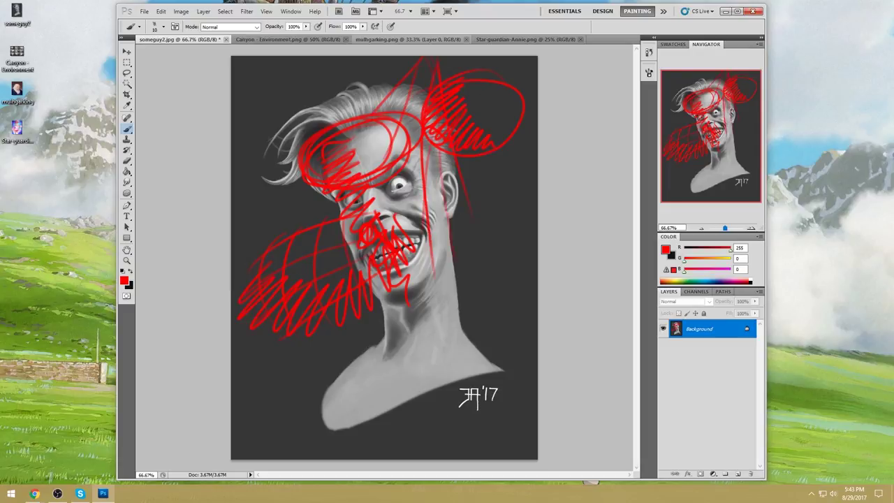
# - Undo the red annotation strokes drawn over the portrait and backdrop
pyautogui.hotkey('ctrl', 'alt', 'z')
pyautogui.hotkey('ctrl', 'alt', 'z')
pyautogui.hotkey('ctrl', 'alt', 'z')
pyautogui.hotkey('ctrl', 'alt', 'z')
pyautogui.hotkey('ctrl', 'alt', 'z')
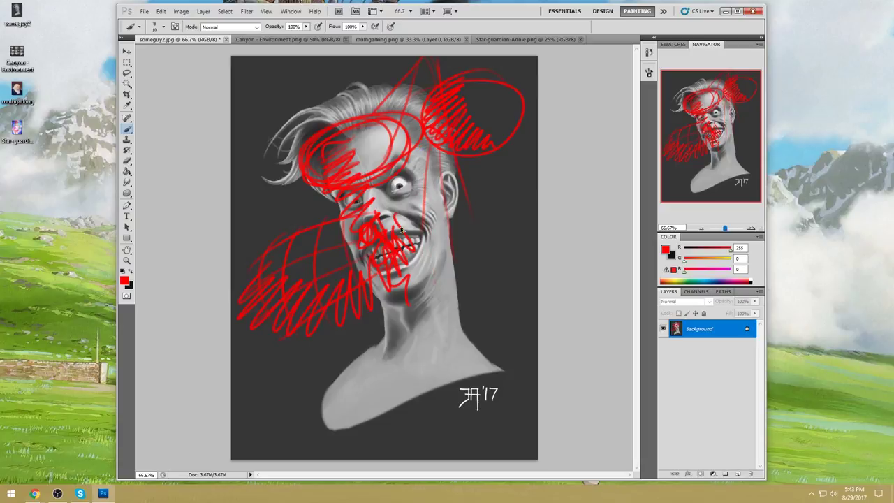
pyautogui.hotkey('ctrl', 'alt', 'z')
pyautogui.hotkey('ctrl', 'alt', 'z')
pyautogui.hotkey('ctrl', 'alt', 'z')
pyautogui.hotkey('ctrl', 'alt', 'z')
pyautogui.hotkey('ctrl', 'alt', 'z')
pyautogui.hotkey('ctrl', 'alt', 'z')
pyautogui.hotkey('ctrl', 'alt', 'z')
pyautogui.hotkey('ctrl', 'alt', 'z')
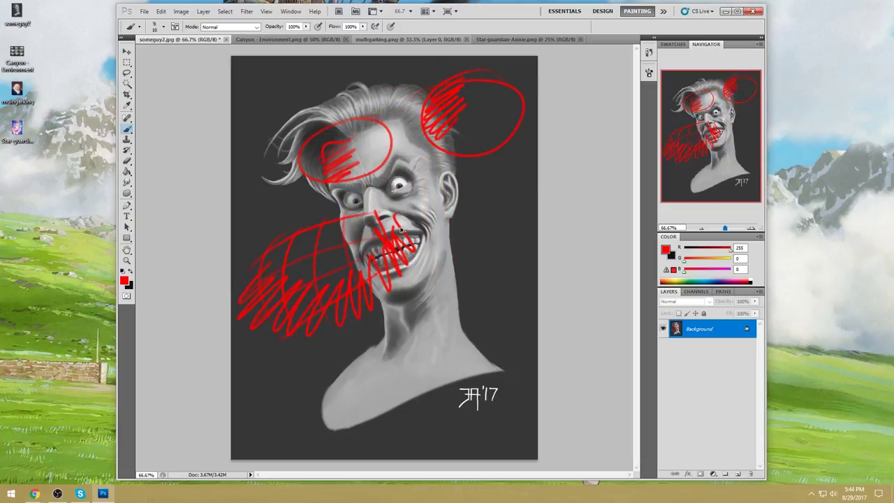
pyautogui.hotkey('ctrl', 'alt', 'z')
pyautogui.hotkey('ctrl', 'alt', 'z')
pyautogui.hotkey('ctrl', 'alt', 'z')
pyautogui.hotkey('ctrl', 'alt', 'z')
pyautogui.hotkey('ctrl', 'alt', 'z')
pyautogui.hotkey('ctrl', 'alt', 'z')
pyautogui.hotkey('ctrl', 'alt', 'z')
pyautogui.hotkey('ctrl', 'alt', 'z')
pyautogui.hotkey('ctrl', 'alt', 'z')
pyautogui.hotkey('ctrl', 'alt', 'z')
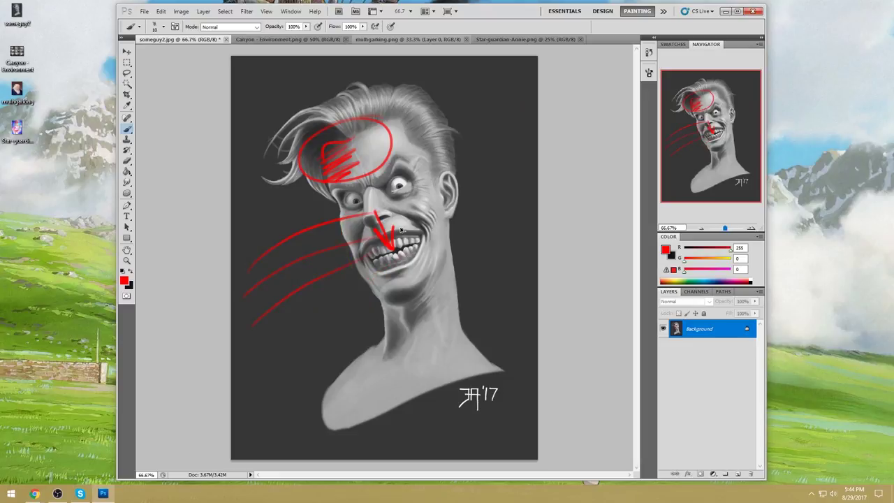
pyautogui.hotkey('ctrl', 'alt', 'z')
pyautogui.hotkey('ctrl', 'alt', 'z')
pyautogui.hotkey('ctrl', 'alt', 'z')
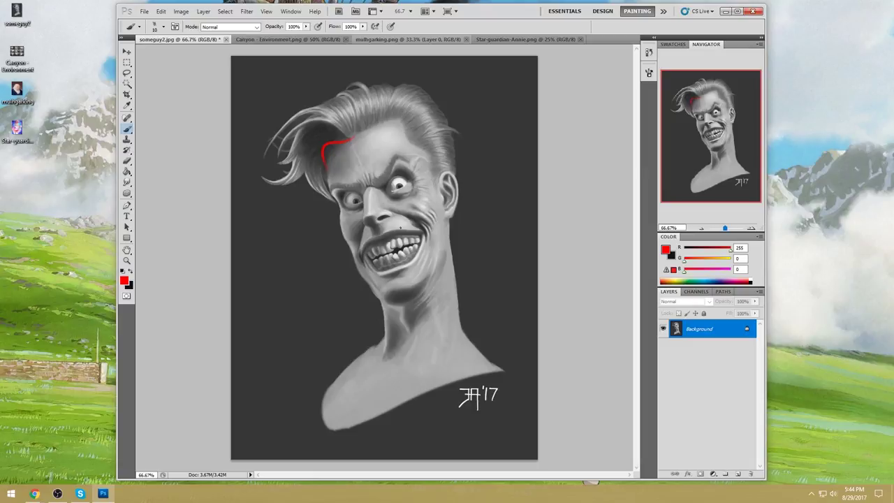
# - Revert the portrait to its original someguy2.jpg snapshot in the history
pyautogui.click(649, 53)
pyautogui.scroll(2, 608, 63)
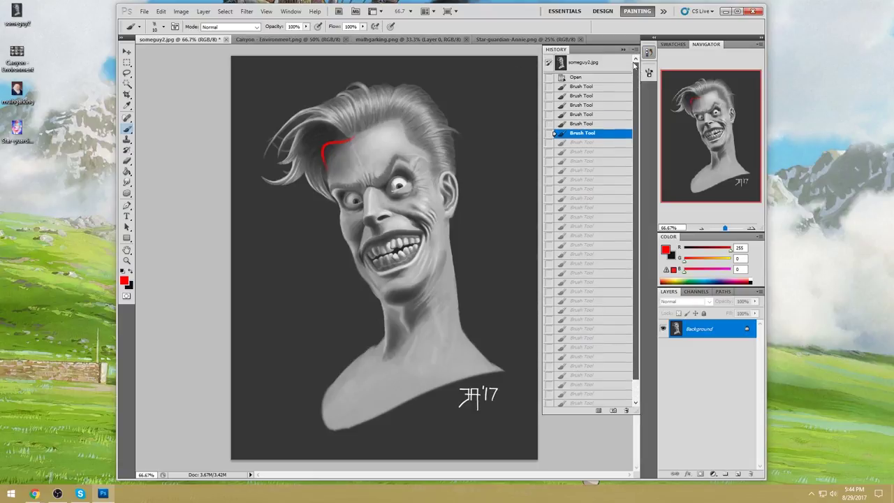
pyautogui.click(608, 64)
pyautogui.click(623, 49)
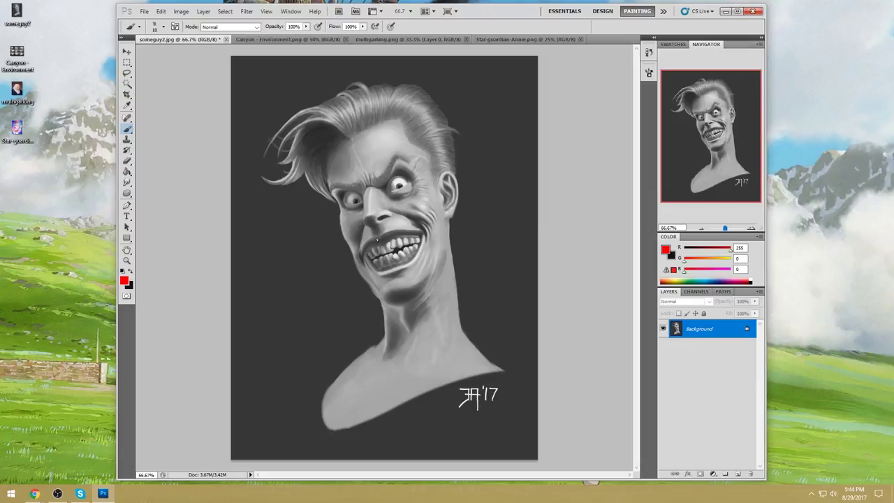
# - Sample gray tones from the face, ending on dark gray (62, 62, 62), and undo the test stroke between nose and eye
pyautogui.keyDown('alt'); pyautogui.click(371, 235); pyautogui.keyUp('alt')
pyautogui.keyDown('alt'); pyautogui.click(362, 211); pyautogui.keyUp('alt')
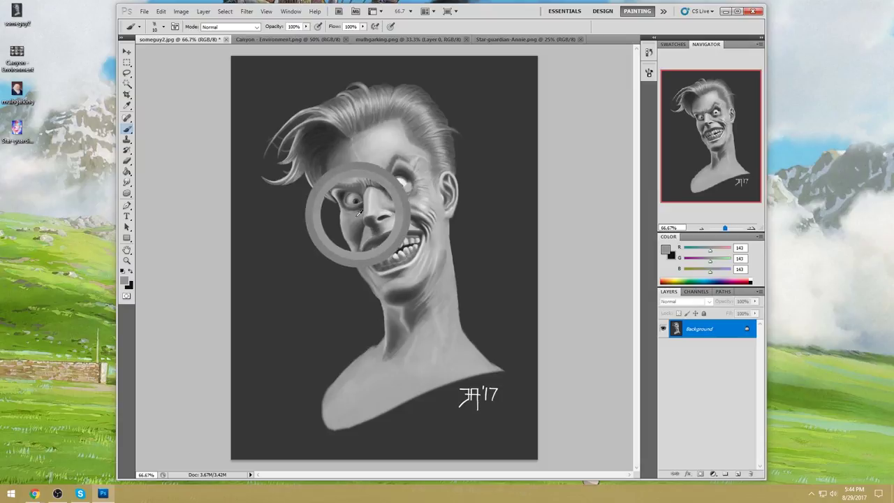
pyautogui.keyDown('alt'); pyautogui.click(374, 197); pyautogui.keyUp('alt')
pyautogui.moveTo(373, 197)
pyautogui.mouseDown()
pyautogui.moveTo(379, 190)
pyautogui.moveTo(369, 240)
pyautogui.moveTo(392, 209)
pyautogui.moveTo(379, 213)
pyautogui.moveTo(399, 200)
pyautogui.moveTo(379, 225)
pyautogui.moveTo(365, 227)
pyautogui.moveTo(361, 190)
pyautogui.mouseUp()
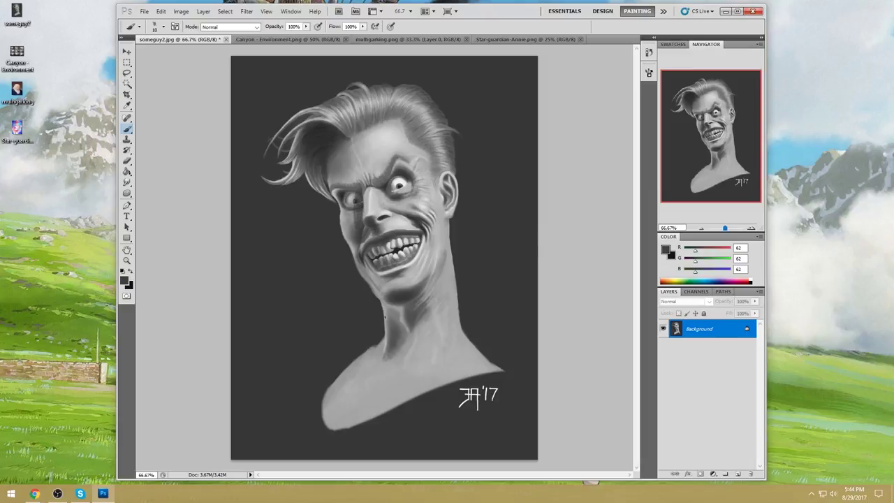
pyautogui.hotkey('ctrl', 'z')
# - Add a new layer above the background and set its blend mode to Darken
pyautogui.press('F5')
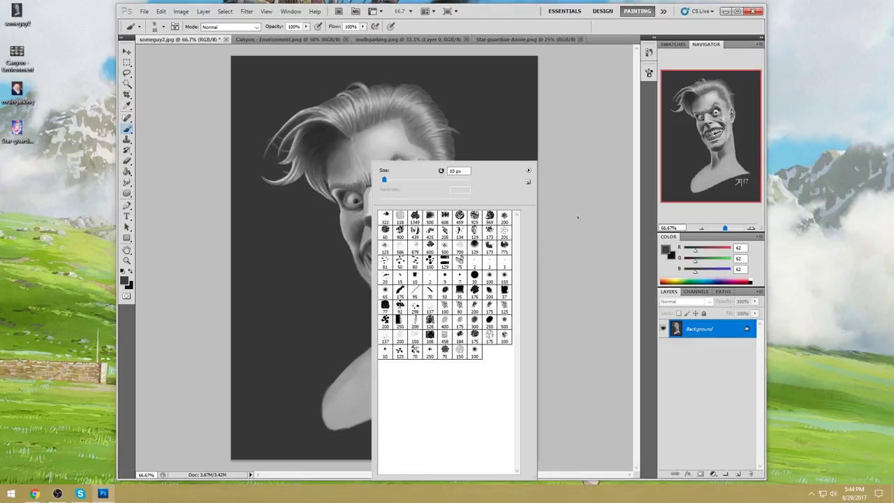
pyautogui.press('F5')
pyautogui.click(735, 475)
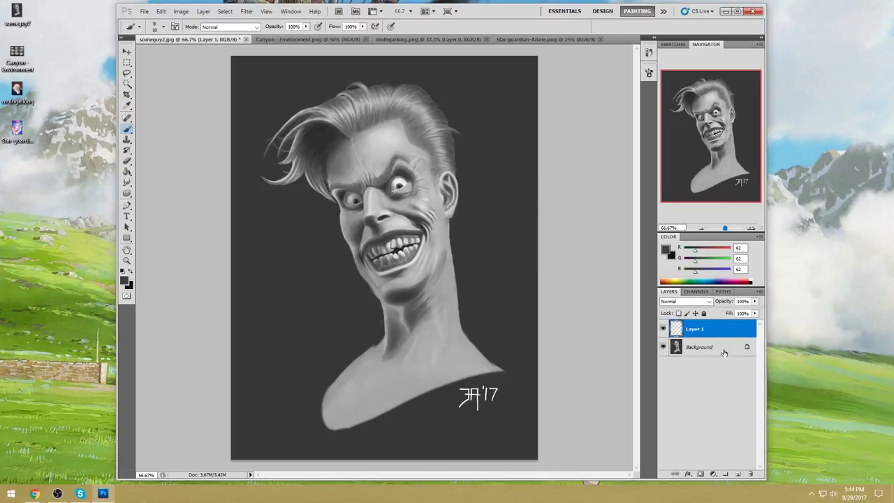
pyautogui.click(699, 301)
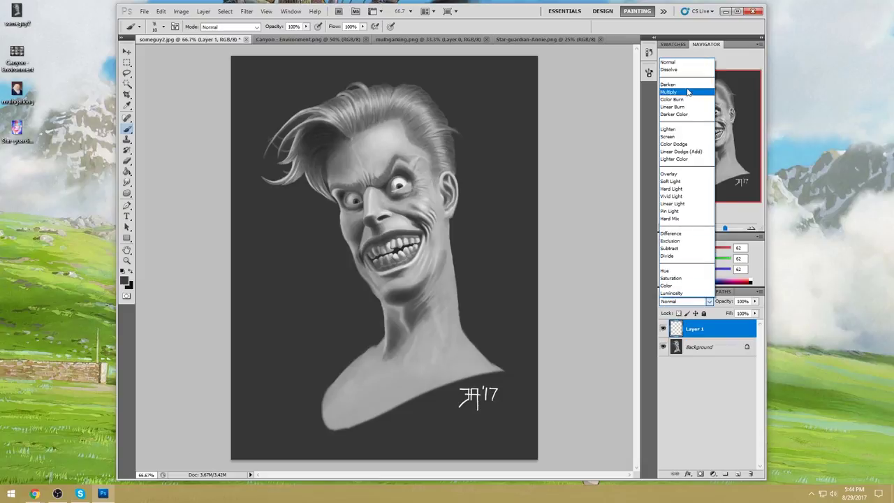
pyautogui.click(674, 84)
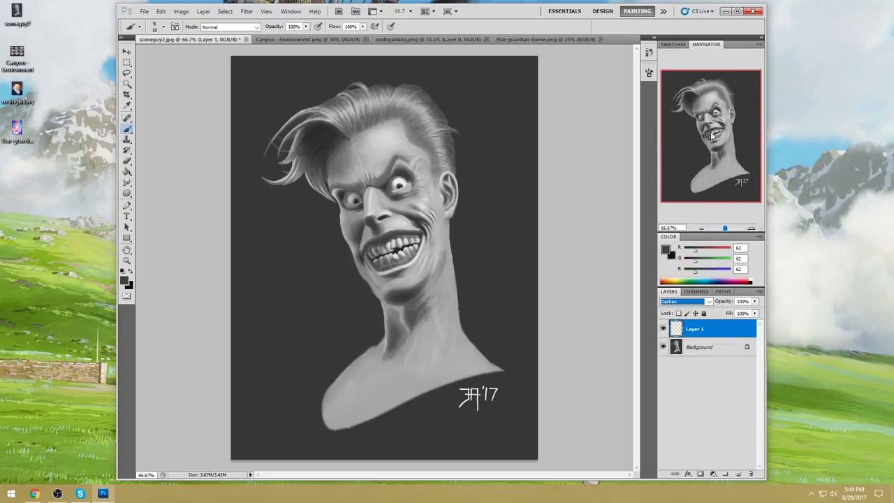
pyautogui.click(529, 185)
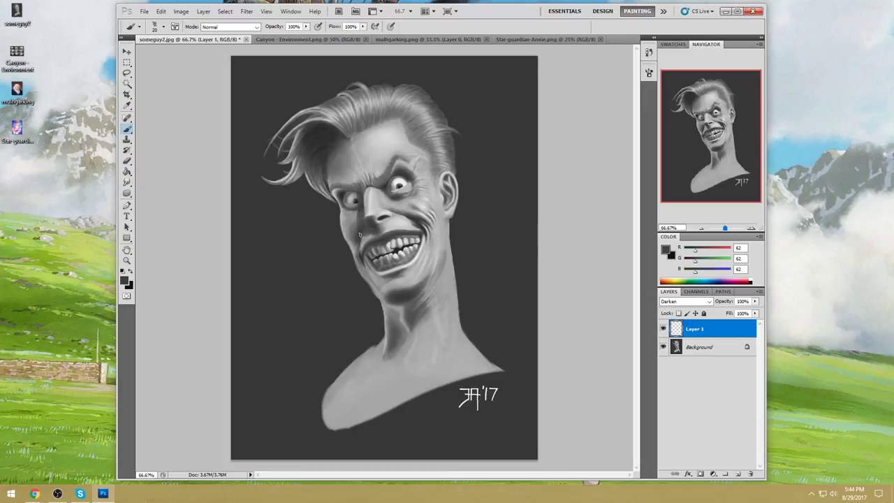
# - Paint darker shading around the eye on the shadowed side of the face and lower the new layer's fill to 79%
pyautogui.click(359, 198)
pyautogui.press('e')
pyautogui.click(754, 313)
pyautogui.moveTo(755, 326)
pyautogui.mouseDown()
pyautogui.moveTo(738, 326)
pyautogui.moveTo(752, 325)
pyautogui.mouseUp()
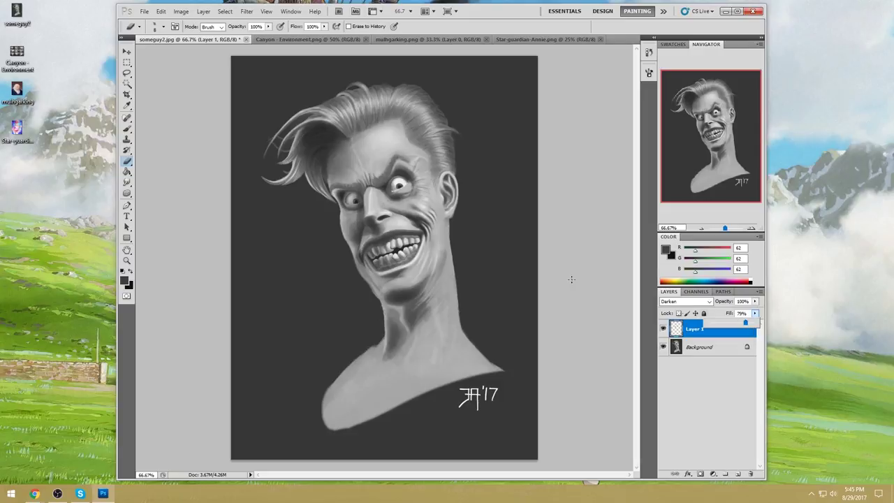
# - Enlarge the eraser to 15 px and lower the shading layer's fill to 71%
pyautogui.press(']')
pyautogui.press(']')
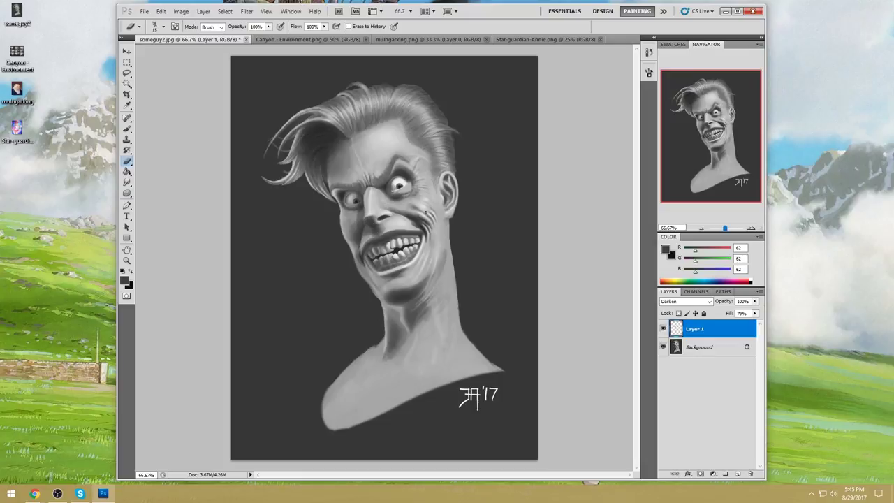
pyautogui.moveTo(755, 313); pyautogui.dragTo(747, 325)
pyautogui.press('b')
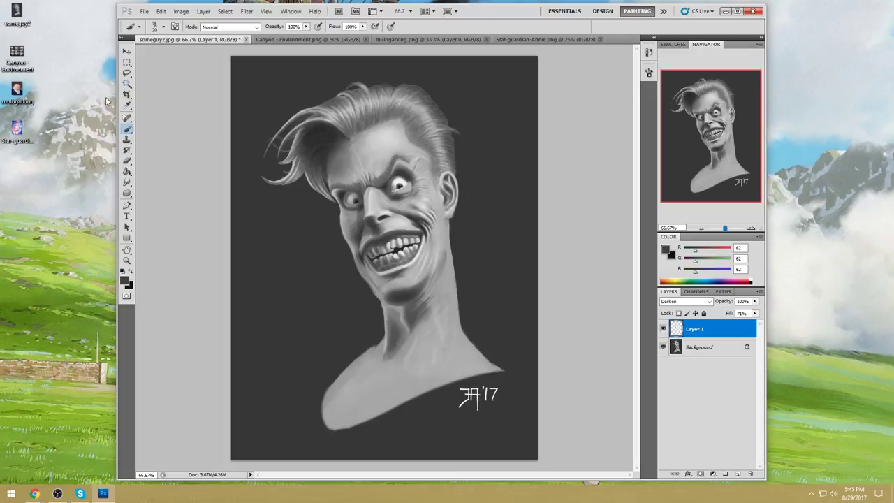
# - Activate the Background layer and select the dark backdrop around the figure with the Magic Wand at tolerance 30
pyautogui.click(126, 83)
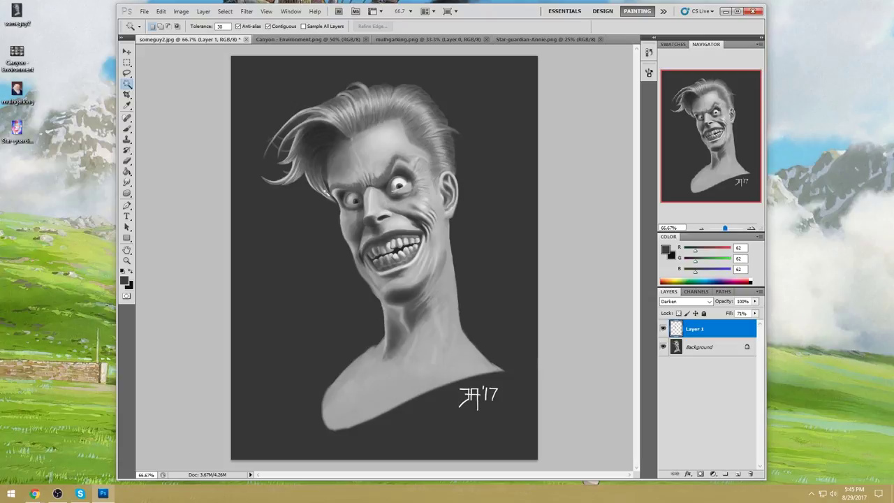
pyautogui.click(341, 247)
pyautogui.click(696, 347)
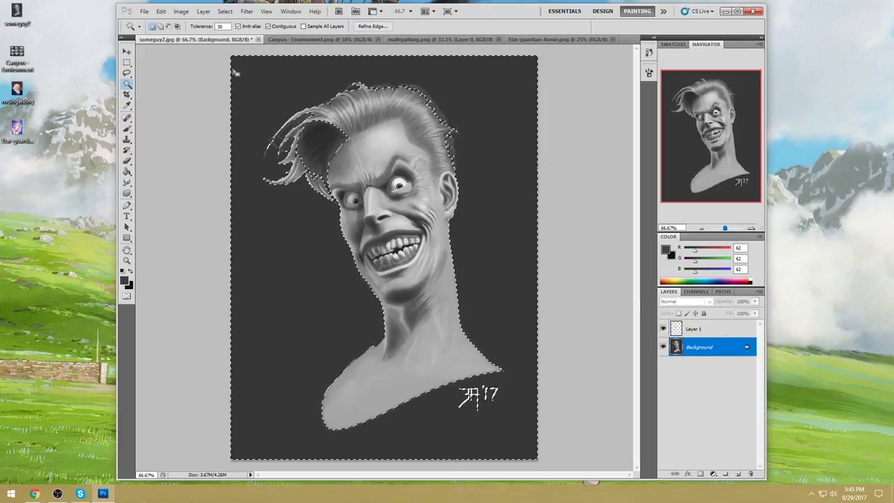
# - Reselect the dark backdrop with a Magic Wand tolerance of 12 and switch to the Brush tool
pyautogui.write('1')
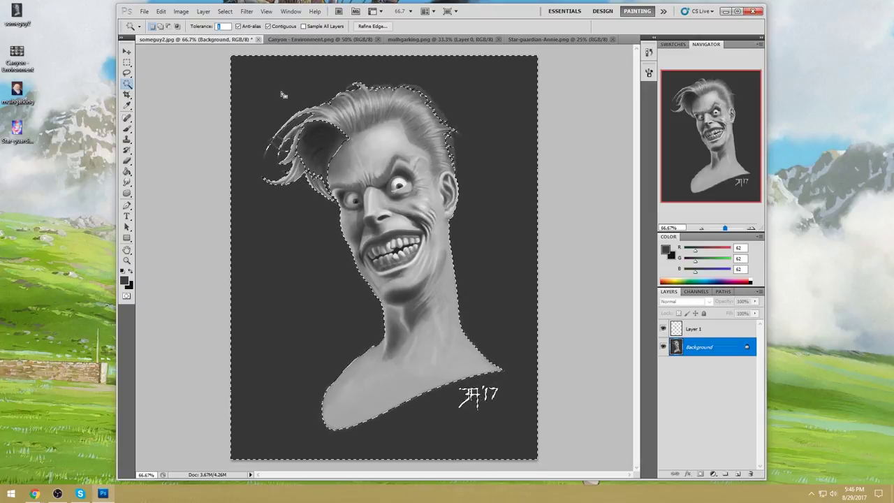
pyautogui.write('2')
pyautogui.click(199, 248)
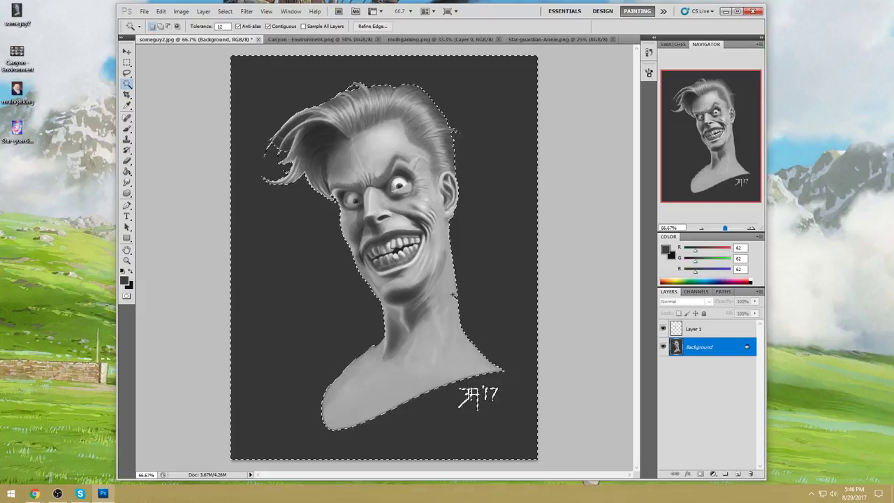
pyautogui.press('g')
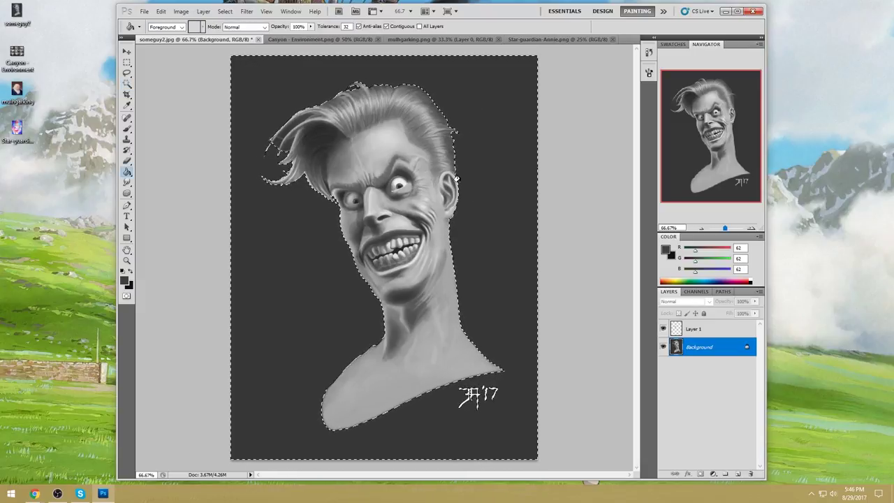
pyautogui.press('b')
pyautogui.rightClick(456, 178)
pyautogui.press('Escape')
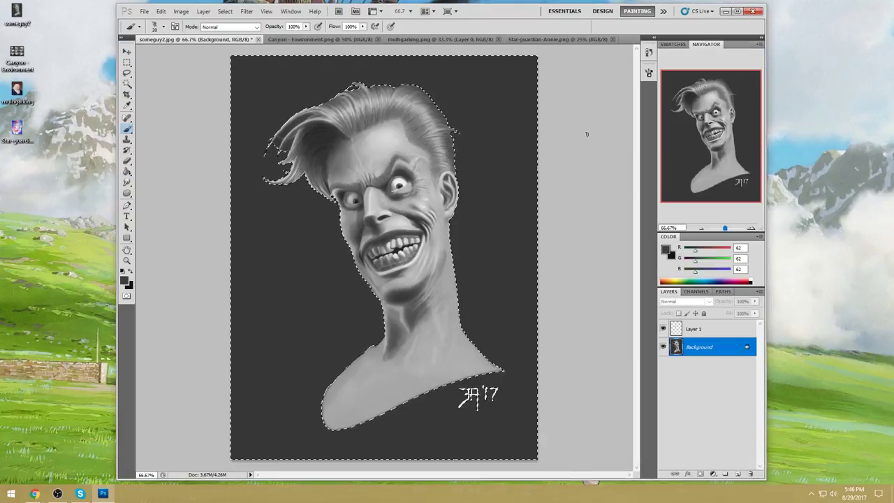
# - Brighten the selected backdrop on the Background layer with a Hue/Saturation lightness of +25 and deselect it
pyautogui.hotkey('ctrl', 'u')
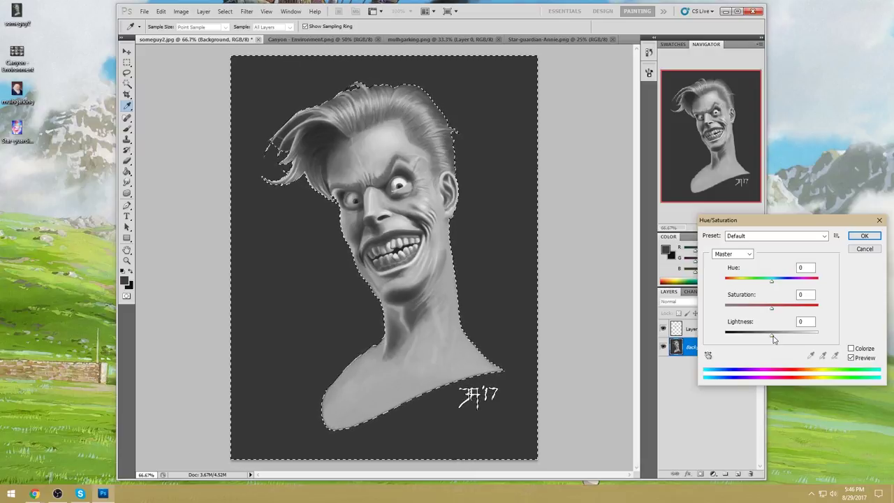
pyautogui.moveTo(774, 339); pyautogui.dragTo(784, 339)
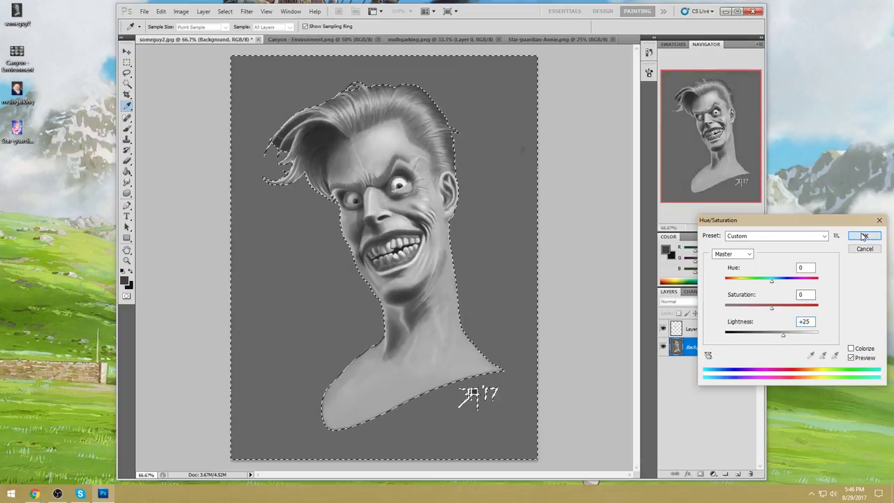
pyautogui.click(865, 236)
pyautogui.press('m')
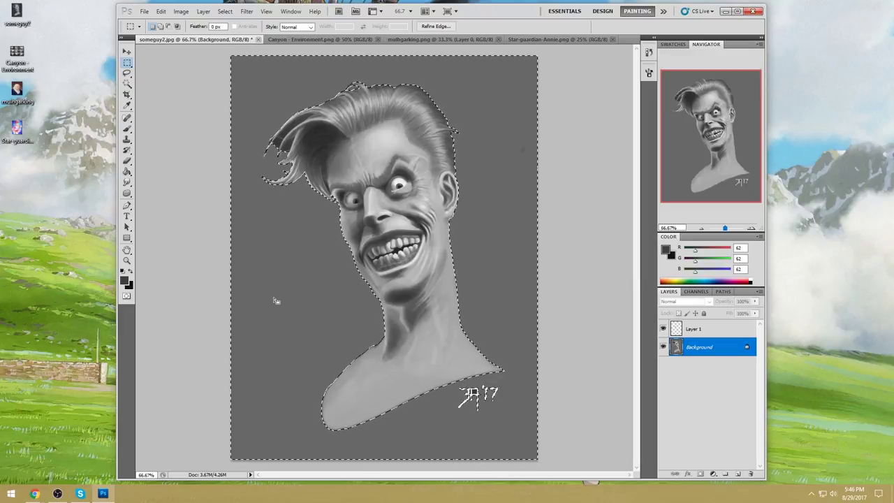
pyautogui.rightClick(419, 250)
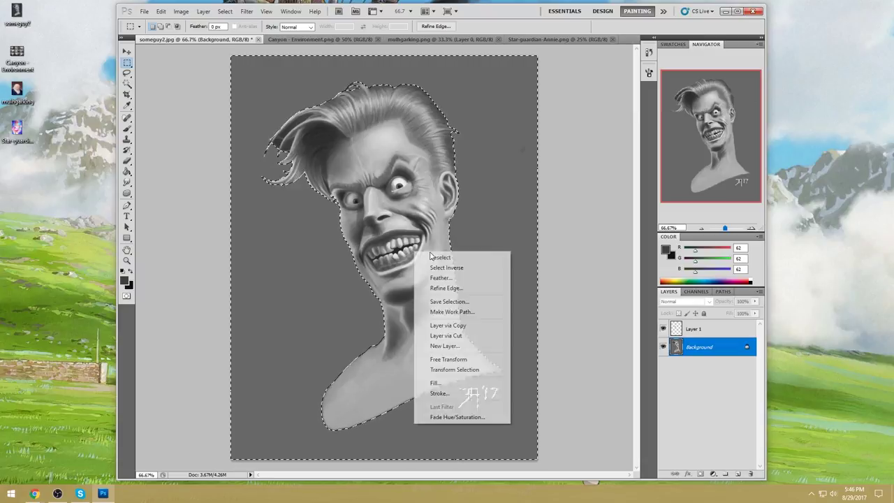
pyautogui.click(440, 254)
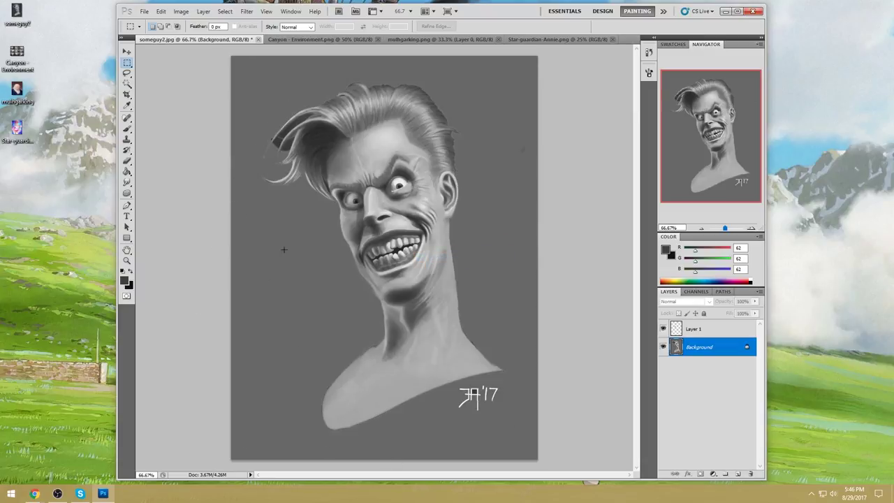
# - Restore the backdrop selection, invert it onto the figure, hide the selection edges and activate the Brush tool
pyautogui.hotkey('ctrl', 'shift', 'd')
pyautogui.rightClick(429, 250)
pyautogui.click(472, 267)
pyautogui.hotkey('ctrl', 'h')
pyautogui.press('b')
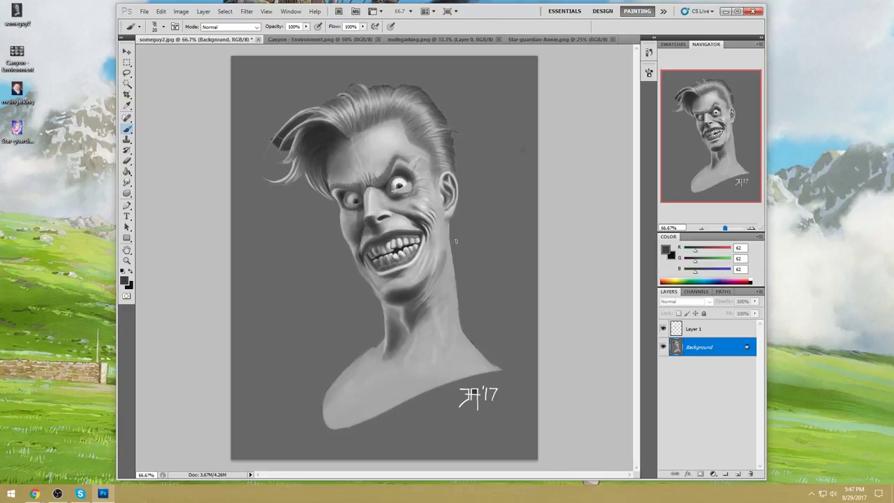
# - Choose the soft round 100 px brush with 0% hardness and enlarge it to 200 px
pyautogui.rightClick(453, 239)
pyautogui.click(580, 279)
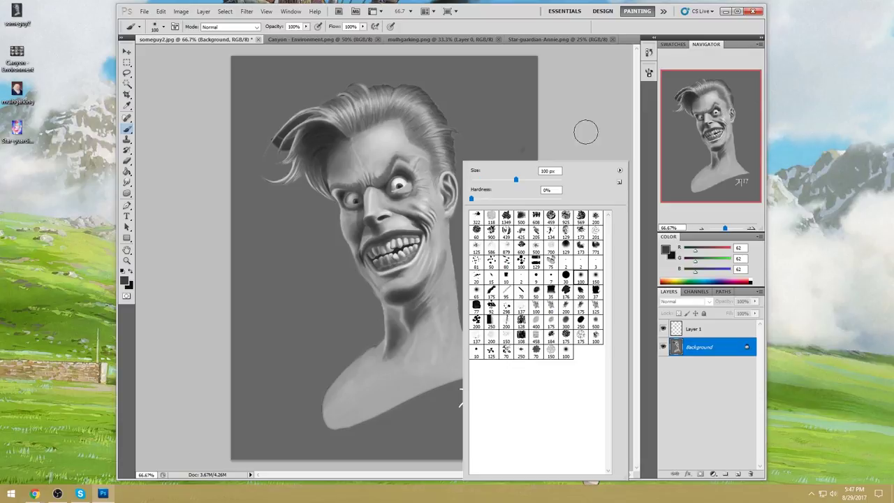
pyautogui.click(584, 133)
pyautogui.press(']')
pyautogui.press(']')
pyautogui.press(']')
pyautogui.press(']')
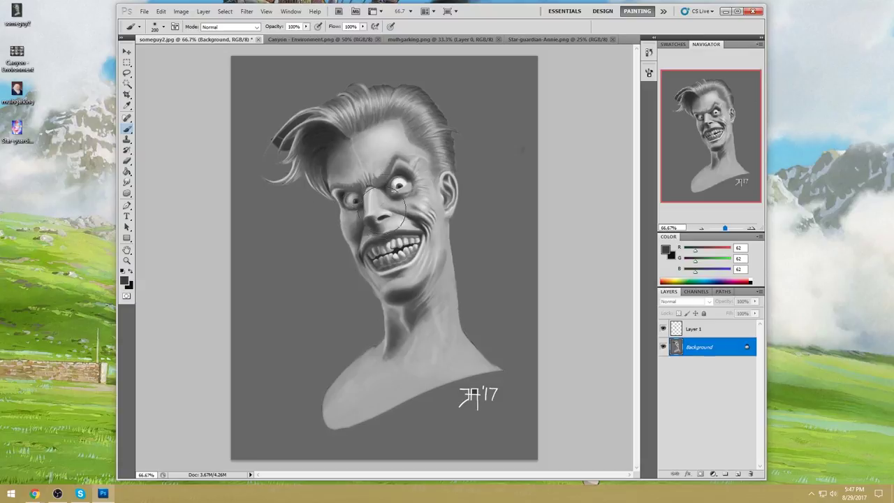
# - Enlarge the brush to 400 px, sample the dark grey beside the nose and set the brush mode to Darken
pyautogui.keyDown('alt'); pyautogui.click(365, 231); pyautogui.keyUp('alt')
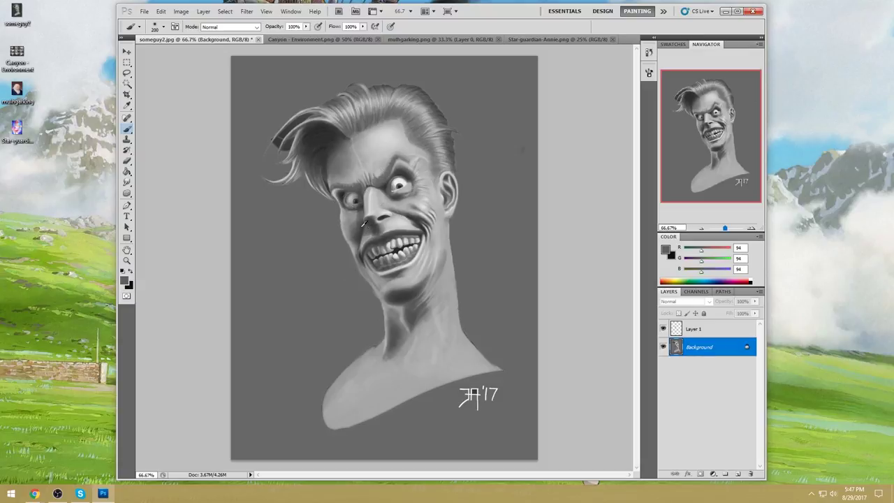
pyautogui.press(']')
pyautogui.press(']')
pyautogui.press(']')
pyautogui.keyDown('alt'); pyautogui.click(367, 217); pyautogui.keyUp('alt')
pyautogui.click(231, 26)
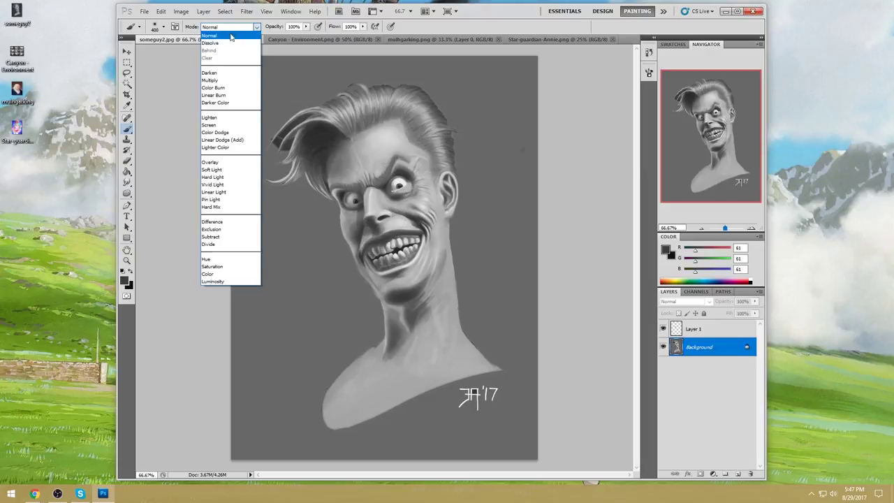
pyautogui.click(222, 72)
# - Flatten the shading layer into the Background and darken the shadowed side of the forehead at 33% brush opacity
pyautogui.rightClick(731, 326)
pyautogui.click(739, 303)
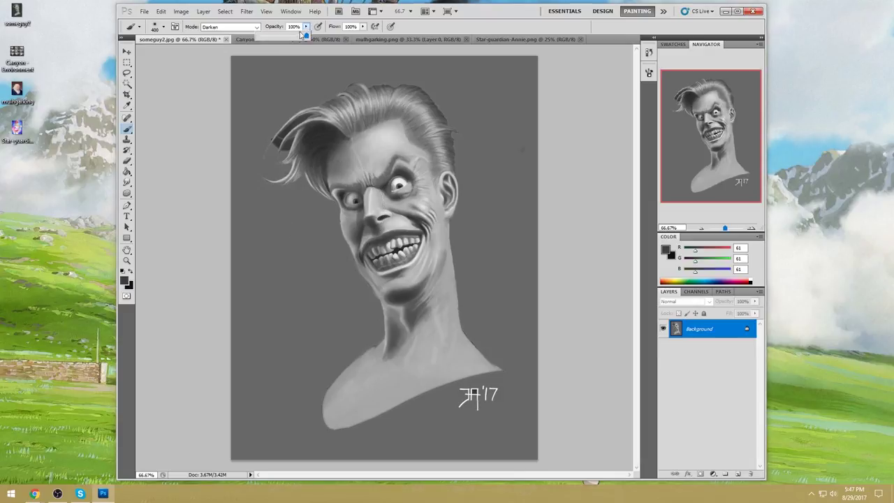
pyautogui.press('5')
pyautogui.press('1')
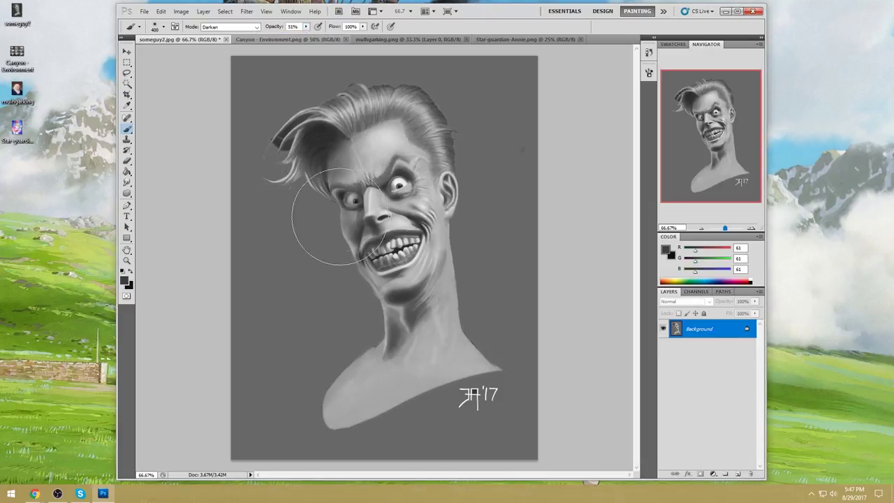
pyautogui.press('3')
pyautogui.press('3')
pyautogui.moveTo(370, 143); pyautogui.dragTo(346, 178)
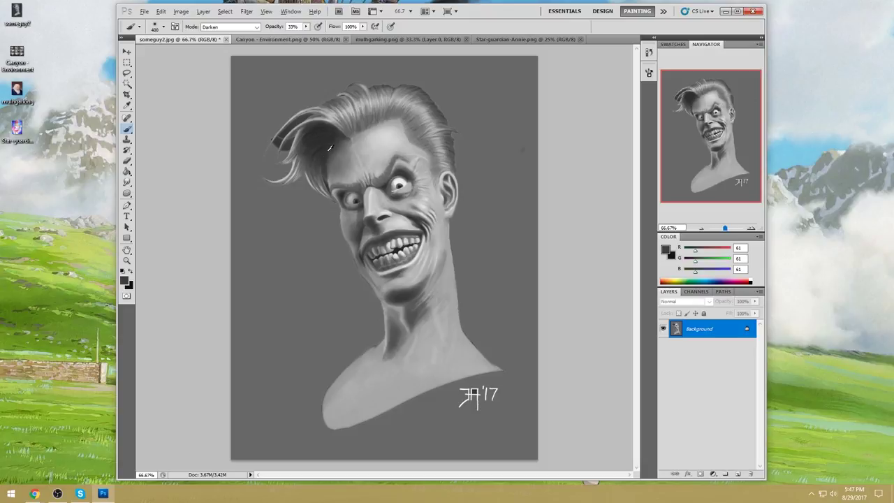
# - Darken the shadowed temple and eye socket with dark greys sampled near the brow, reducing the brush from 400 to 100 px
pyautogui.keyDown('alt'); pyautogui.click(345, 190); pyautogui.keyUp('alt')
pyautogui.press('[')
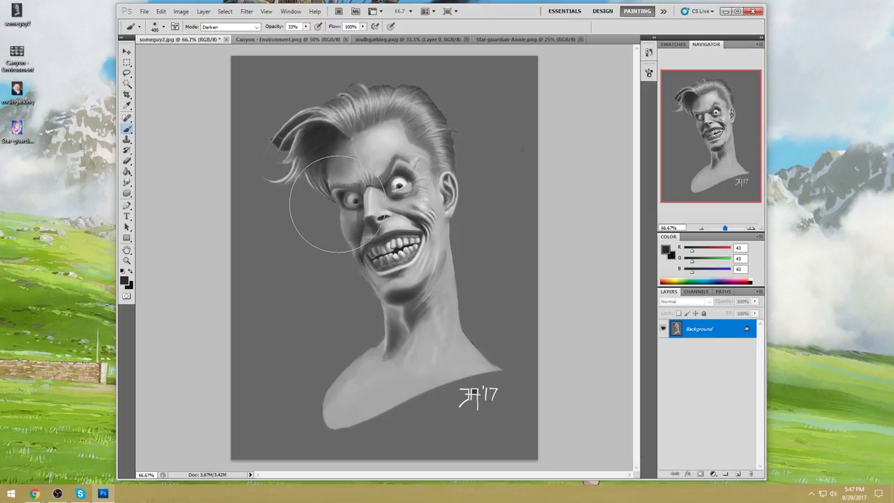
pyautogui.press('[')
pyautogui.press('[')
pyautogui.press('[')
pyautogui.press('[')
pyautogui.keyDown('alt'); pyautogui.click(342, 191); pyautogui.keyUp('alt')
pyautogui.press(']')
pyautogui.press(']')
pyautogui.press('[')
pyautogui.press('[')
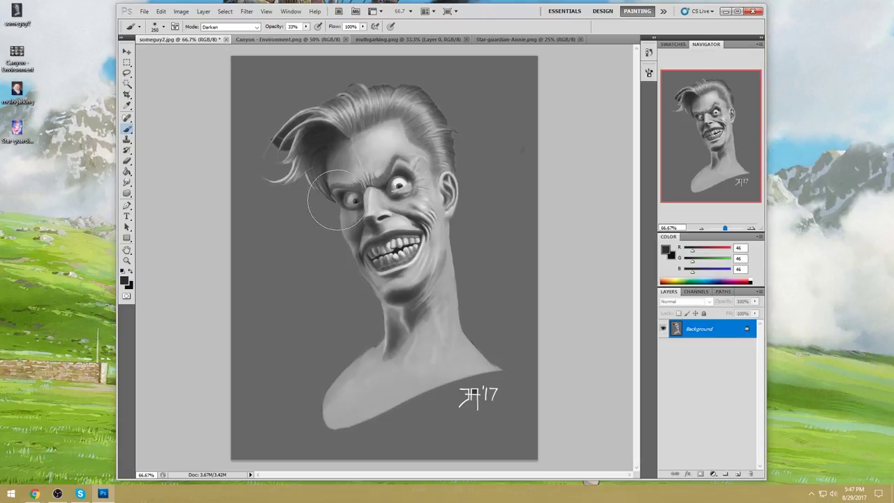
pyautogui.press(']')
pyautogui.press('[')
pyautogui.press('[')
pyautogui.press('[')
# - Darken the shadowed cheek with greys sampled from the cheek and beside the nose, reducing the brush to 80 px
pyautogui.keyDown('alt'); pyautogui.click(355, 225); pyautogui.keyUp('alt')
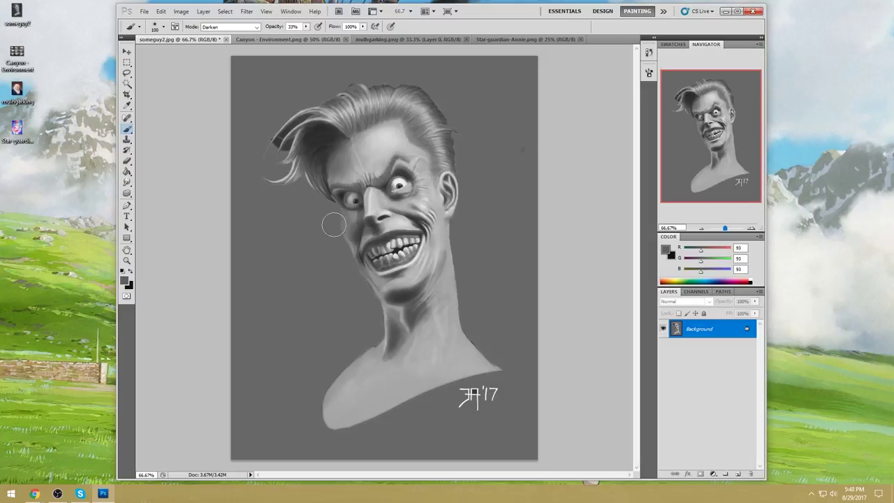
pyautogui.press('[')
pyautogui.keyDown('alt'); pyautogui.click(365, 228); pyautogui.keyUp('alt')
pyautogui.press('[')
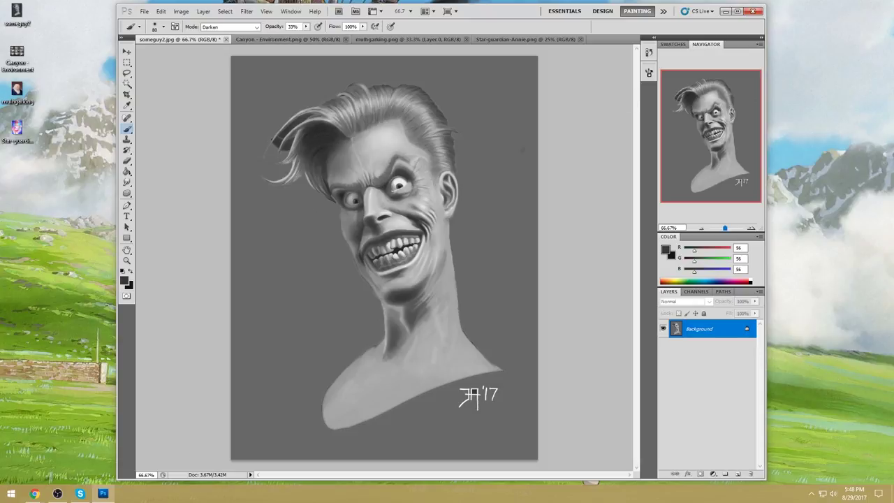
# - Darken the shadowed jawline down to the chin, varying the brush size and returning it to 80 px
pyautogui.click(33, 493)
pyautogui.press(']')
pyautogui.press(']')
pyautogui.press(']')
pyautogui.press(']')
pyautogui.press(']')
pyautogui.press(']')
pyautogui.press(']')
pyautogui.press(']')
pyautogui.press(']')
pyautogui.press('[')
pyautogui.press('[')
pyautogui.press('[')
pyautogui.press('[')
pyautogui.press('[')
pyautogui.press('[')
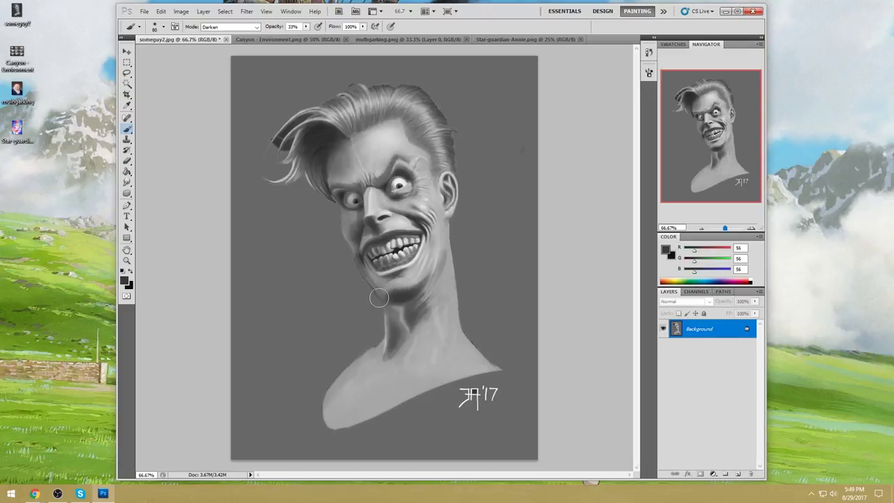
# - Enlarge the brush and darken the shadowed edge of the neck with a grey sampled from the neck
pyautogui.press(']')
pyautogui.press(']')
pyautogui.press(']')
pyautogui.press(']')
pyautogui.press(']')
pyautogui.press(']')
pyautogui.press(']')
pyautogui.keyDown('alt'); pyautogui.click(385, 318); pyautogui.keyUp('alt')
pyautogui.moveTo(385, 349)
pyautogui.mouseDown()
pyautogui.moveTo(402, 314)
pyautogui.moveTo(418, 312)
pyautogui.moveTo(388, 322)
pyautogui.mouseUp()
# - Darken the neck base and shoulder with the brush enlarged to 500 px and reduced to 300 px
pyautogui.press(']')
pyautogui.press(']')
pyautogui.press(']')
pyautogui.press(']')
pyautogui.press(']')
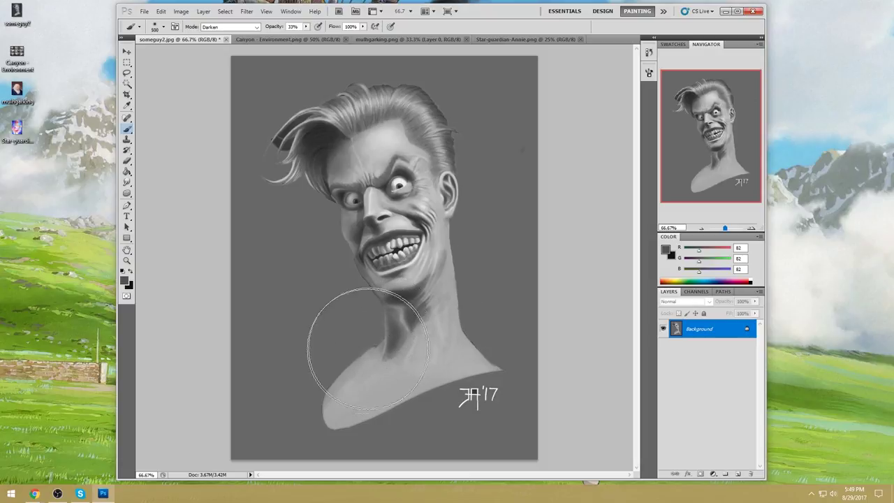
pyautogui.press('[')
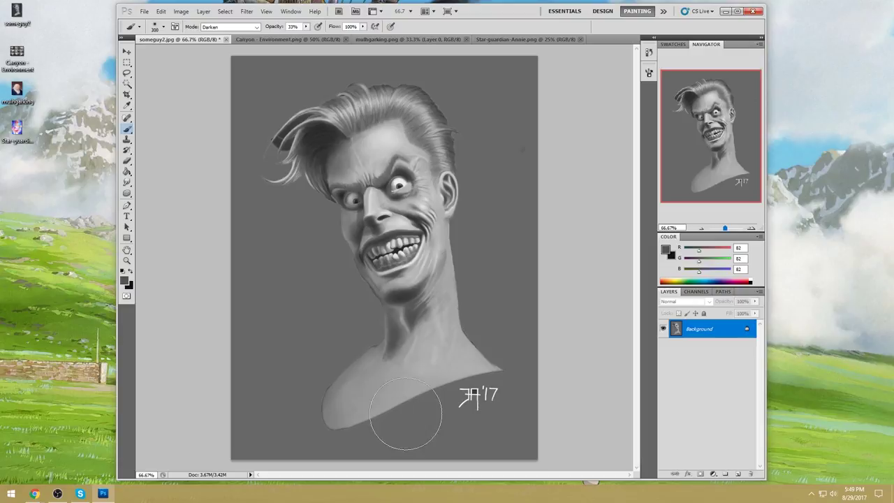
# - Reduce the brush to 150 px and darken the fringe and crown of the hair with greys sampled from the hair
pyautogui.press('[')
pyautogui.keyDown('alt'); pyautogui.click(316, 137); pyautogui.keyUp('alt')
pyautogui.moveTo(296, 144)
pyautogui.mouseDown()
pyautogui.moveTo(256, 192)
pyautogui.moveTo(304, 171)
pyautogui.moveTo(306, 209)
pyautogui.moveTo(282, 199)
pyautogui.moveTo(304, 172)
pyautogui.moveTo(298, 192)
pyautogui.moveTo(301, 172)
pyautogui.moveTo(277, 198)
pyautogui.moveTo(310, 202)
pyautogui.moveTo(307, 188)
pyautogui.moveTo(296, 202)
pyautogui.moveTo(305, 180)
pyautogui.moveTo(331, 212)
pyautogui.moveTo(299, 177)
pyautogui.moveTo(279, 189)
pyautogui.moveTo(301, 183)
pyautogui.moveTo(245, 169)
pyautogui.moveTo(281, 146)
pyautogui.moveTo(273, 130)
pyautogui.moveTo(299, 105)
pyautogui.moveTo(269, 126)
pyautogui.moveTo(326, 96)
pyautogui.moveTo(263, 130)
pyautogui.moveTo(265, 143)
pyautogui.moveTo(276, 120)
pyautogui.moveTo(317, 94)
pyautogui.moveTo(329, 92)
pyautogui.moveTo(266, 159)
pyautogui.moveTo(369, 105)
pyautogui.moveTo(312, 91)
pyautogui.moveTo(292, 105)
pyautogui.moveTo(390, 72)
pyautogui.mouseUp()
pyautogui.keyDown('alt'); pyautogui.click(365, 85); pyautogui.keyUp('alt')
pyautogui.moveTo(366, 83)
pyautogui.mouseDown()
pyautogui.moveTo(300, 96)
pyautogui.moveTo(378, 81)
pyautogui.moveTo(380, 67)
pyautogui.mouseUp()
# - Deepen the hair from crown to fringe with a darker sampled grey and a larger brush, then reduce it to 50 px
pyautogui.hotkey('ctrl', '-')
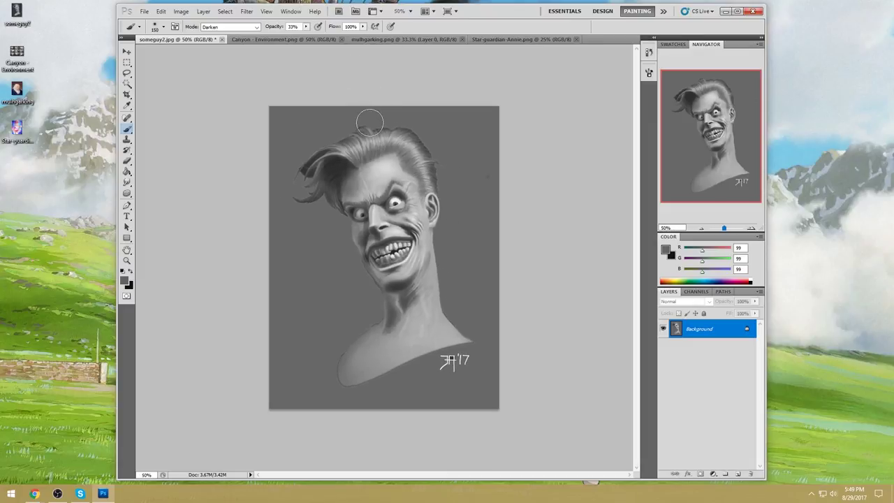
pyautogui.keyDown('alt'); pyautogui.click(315, 154); pyautogui.keyUp('alt')
pyautogui.press(']')
pyautogui.press(']')
pyautogui.press(']')
pyautogui.moveTo(375, 124)
pyautogui.mouseDown()
pyautogui.moveTo(279, 179)
pyautogui.moveTo(355, 116)
pyautogui.moveTo(291, 158)
pyautogui.mouseUp()
pyautogui.press('[')
pyautogui.press('[')
pyautogui.press('[')
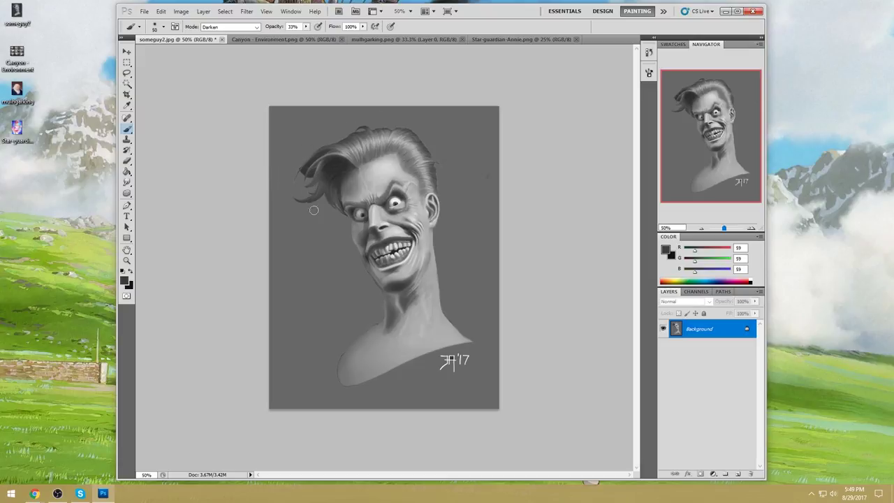
# - Enlarge the brush to 175 px and sample the very dark grey between the shadowed eye and the nose
pyautogui.press(']')
pyautogui.press(']')
pyautogui.press(']')
pyautogui.keyDown('alt'); pyautogui.click(369, 209); pyautogui.keyUp('alt')
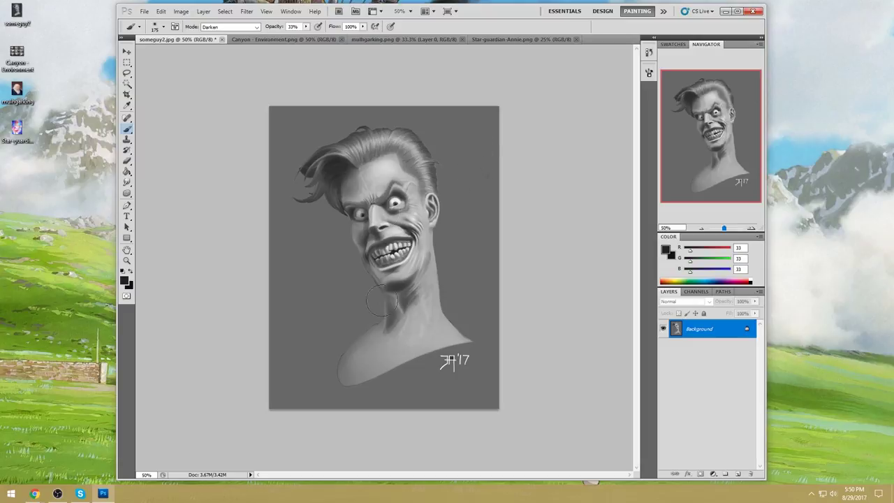
# - Copy the whole canvas, revert to the original someguy2.jpg history snapshot and paste the painted version in place as a new layer
pyautogui.hotkey('ctrl', 'a')
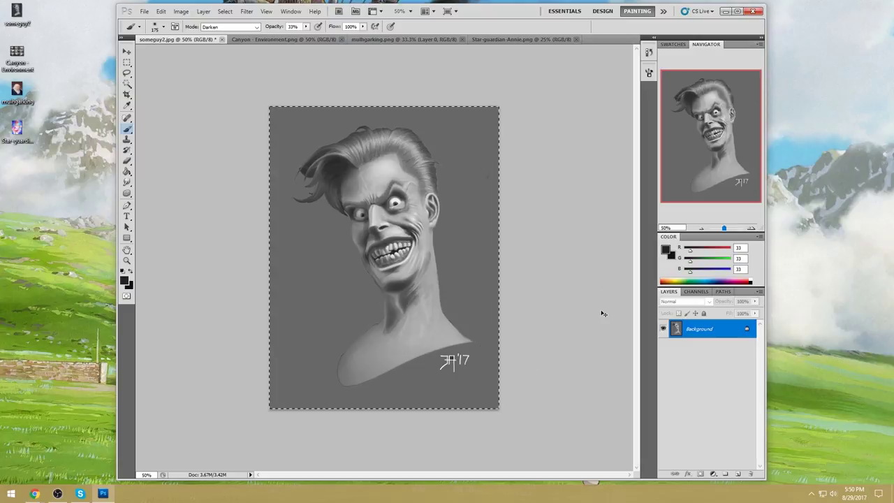
pyautogui.click(649, 53)
pyautogui.moveTo(638, 370); pyautogui.dragTo(637, 97)
pyautogui.click(585, 62)
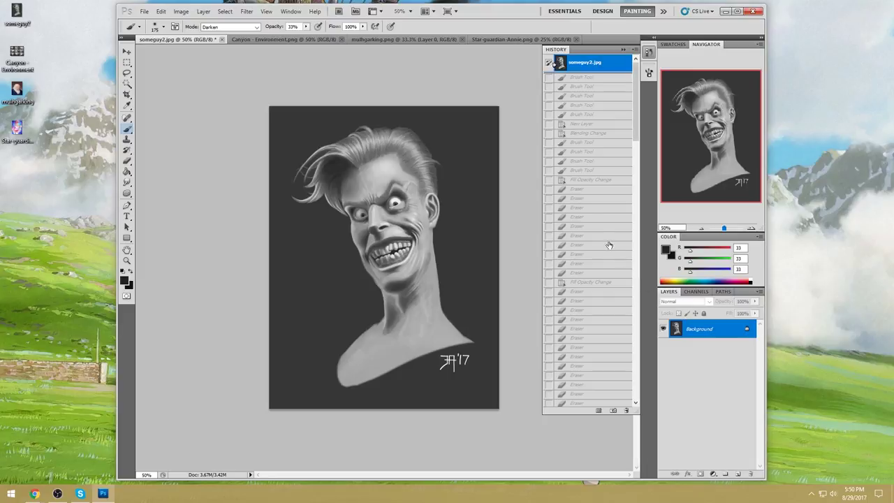
pyautogui.moveTo(593, 130); pyautogui.dragTo(605, 290)
pyautogui.click(578, 63)
pyautogui.hotkey('ctrl', 'shift', 'v')
pyautogui.click(623, 49)
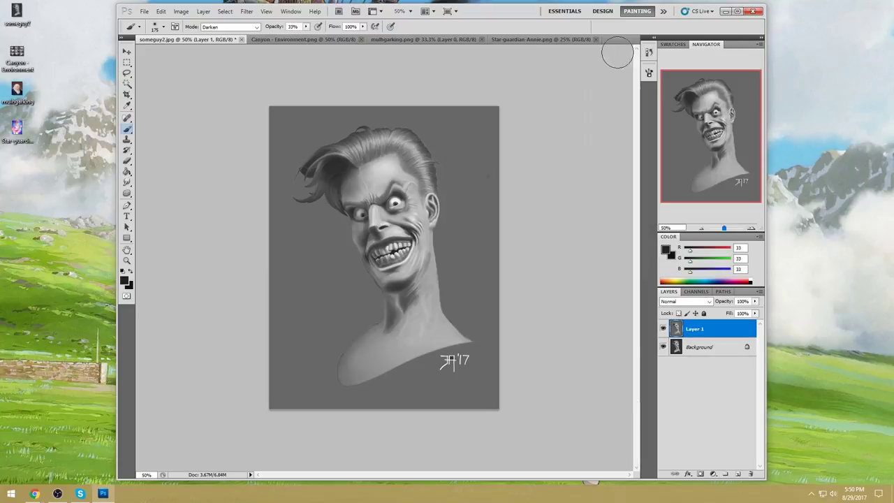
# - Sample the lighter backdrop grey from Layer 1, hide that layer and activate the Background layer
pyautogui.click(702, 348)
pyautogui.click(663, 329)
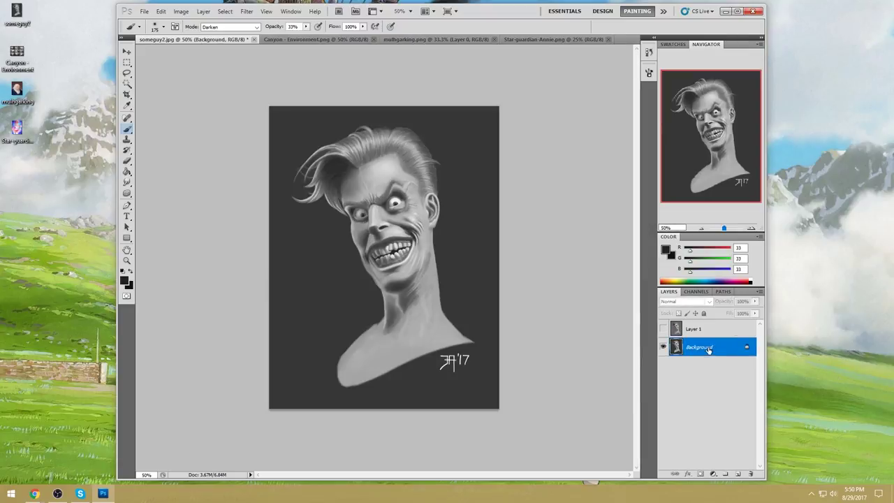
pyautogui.press('g')
pyautogui.click(714, 331)
pyautogui.click(663, 329)
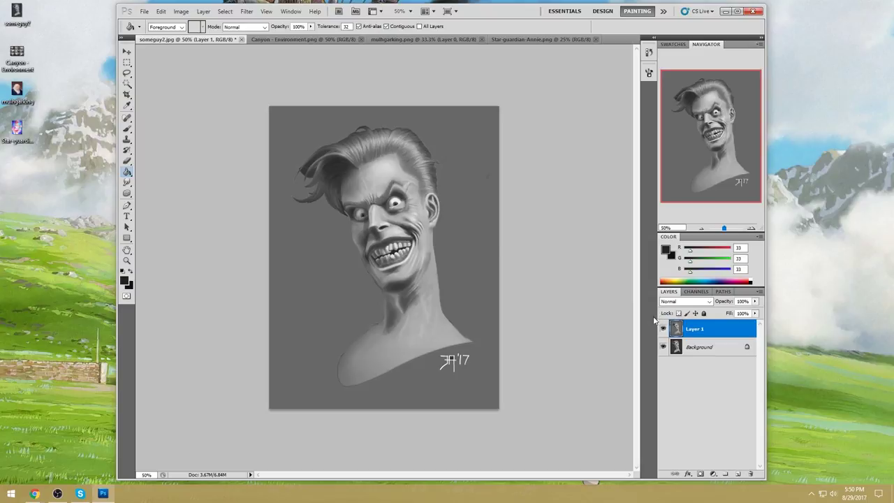
pyautogui.keyDown('alt'); pyautogui.click(480, 217); pyautogui.keyUp('alt')
pyautogui.click(663, 329)
pyautogui.click(706, 347)
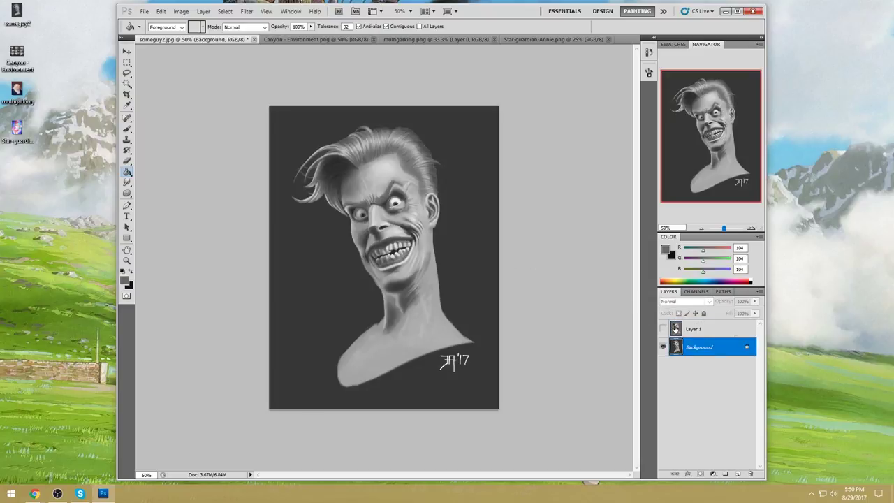
# - Select the original's dark backdrop with the Magic Wand, fill it with the sampled grey on a new layer and deselect
pyautogui.click(126, 83)
pyautogui.click(357, 275)
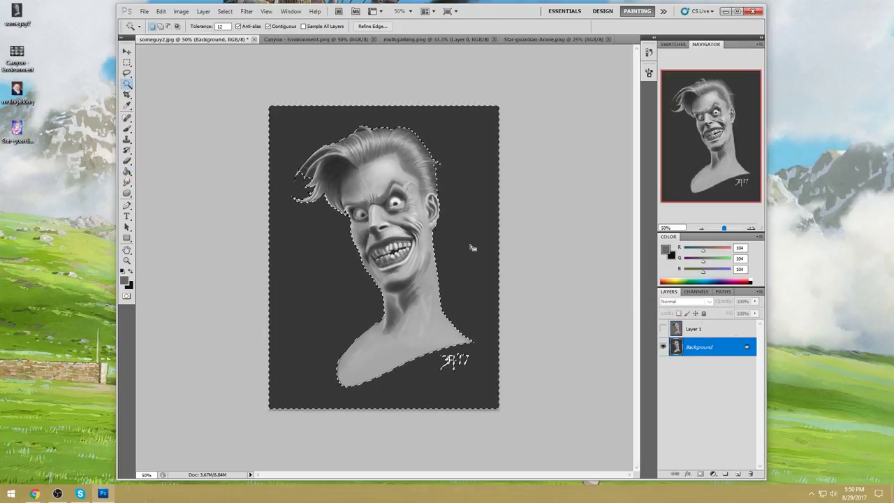
pyautogui.hotkey('ctrl', 'shift', 'alt', 'n')
pyautogui.press('g')
pyautogui.click(431, 238)
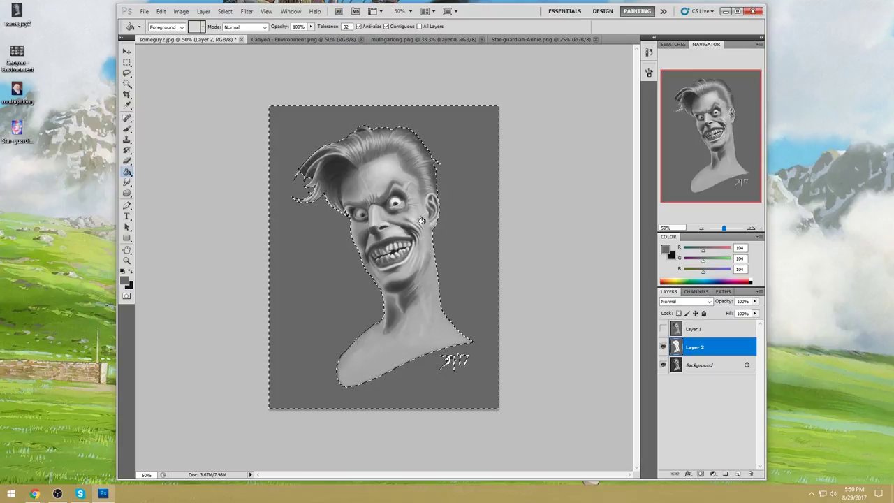
pyautogui.press('m')
pyautogui.rightClick(449, 219)
pyautogui.click(465, 224)
pyautogui.rightClick(708, 348)
pyautogui.click(746, 318)
pyautogui.hotkey('ctrl', 'z')
# - Compare the repainted portrait with the original on the lighter backdrop by repeatedly toggling Layer 1's visibility
pyautogui.press('g')
pyautogui.click(663, 331)
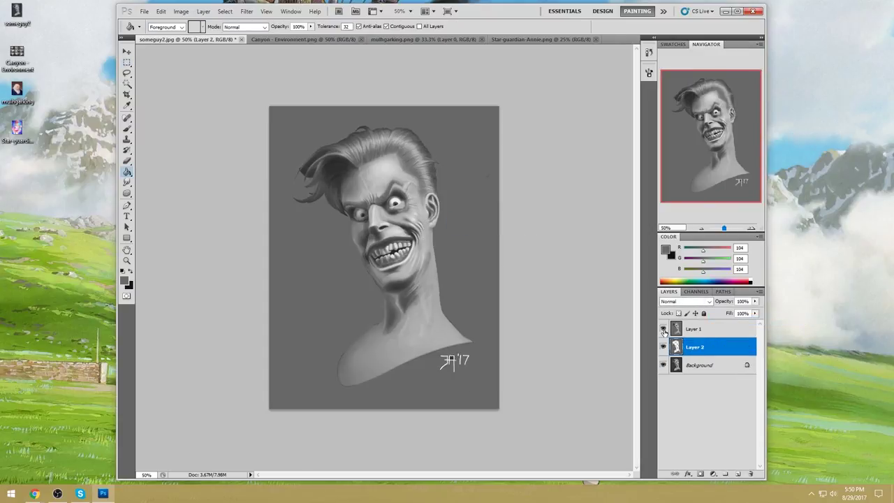
pyautogui.click(664, 331)
pyautogui.click(664, 332)
pyautogui.click(663, 331)
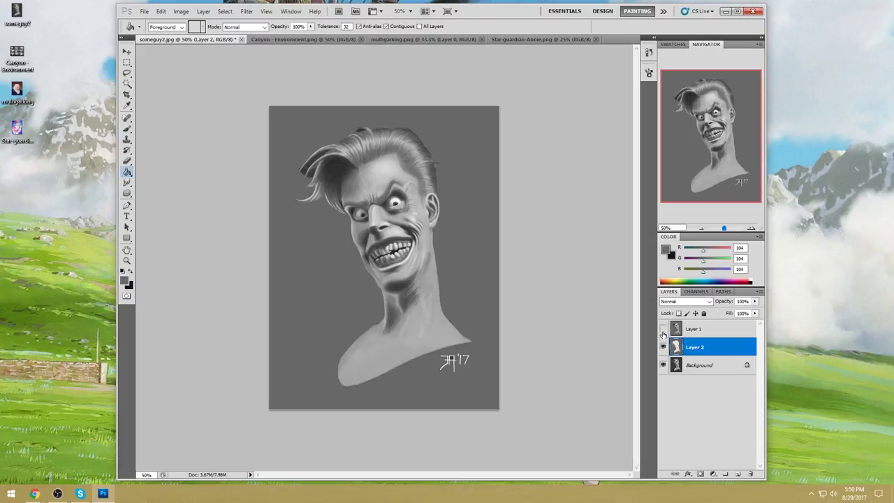
pyautogui.click(663, 331)
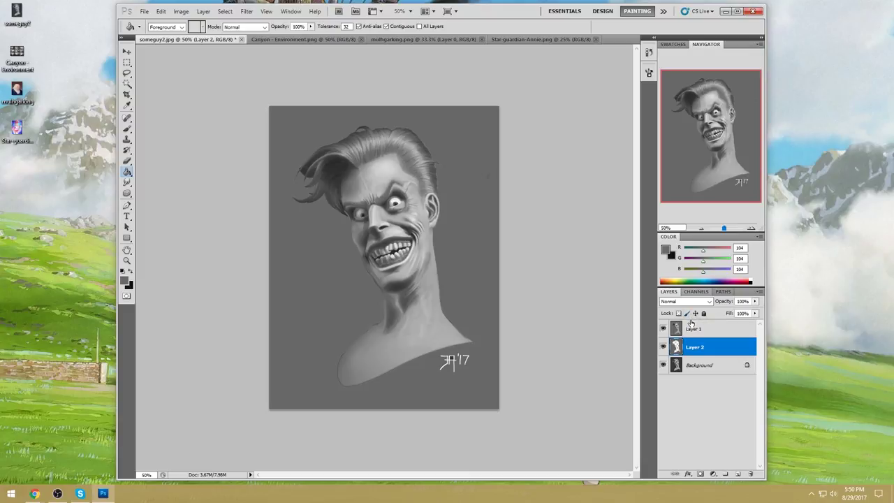
pyautogui.click(663, 329)
pyautogui.click(663, 329)
pyautogui.click(663, 329)
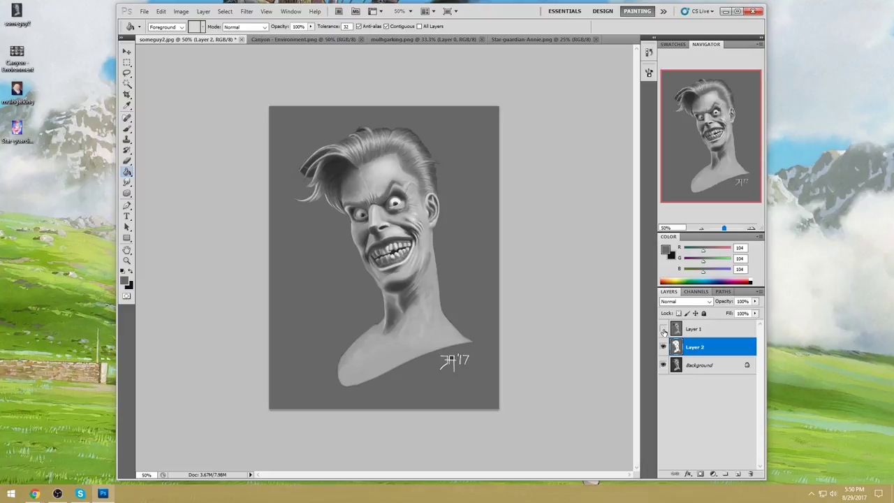
# - Continue switching Layer 1 off and on to compare both portrait versions, ending with Layer 1 active and visible
pyautogui.click(663, 330)
pyautogui.click(663, 330)
pyautogui.click(663, 330)
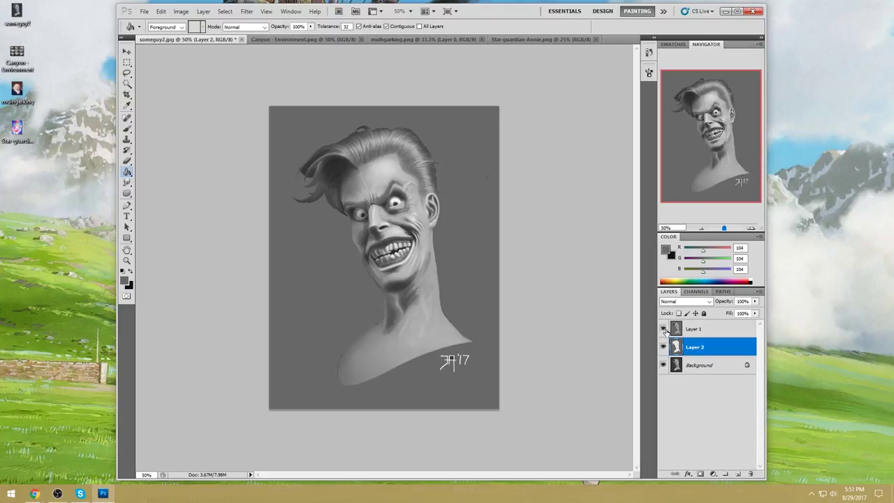
pyautogui.click(663, 330)
pyautogui.click(664, 330)
pyautogui.click(663, 330)
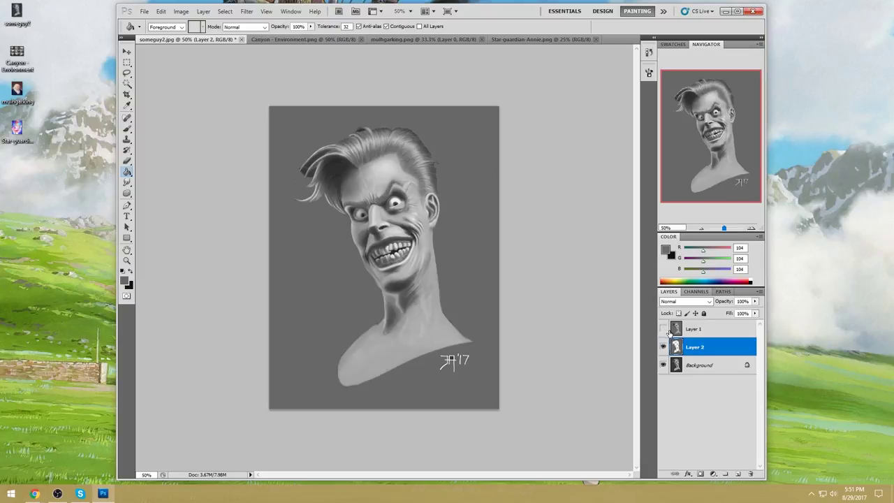
pyautogui.click(664, 329)
pyautogui.click(663, 330)
pyautogui.click(664, 329)
pyautogui.click(664, 329)
pyautogui.click(669, 329)
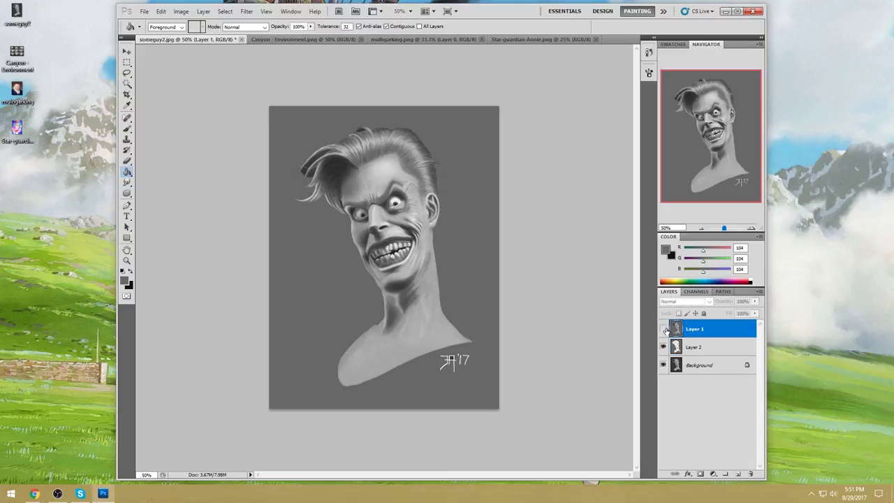
pyautogui.click(664, 329)
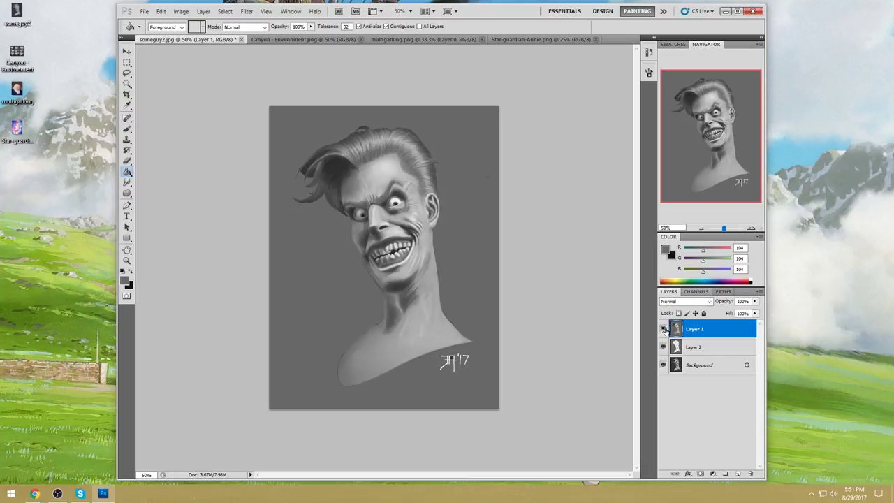
# - Switch to the Brush tool and set it to Normal mode with 100% opacity
pyautogui.press('b')
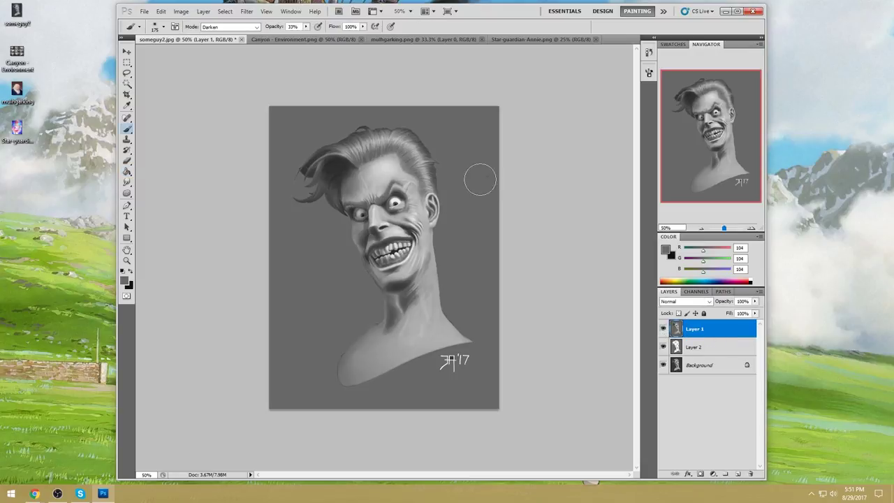
pyautogui.moveTo(305, 27); pyautogui.dragTo(320, 37)
pyautogui.click(230, 27)
pyautogui.click(220, 33)
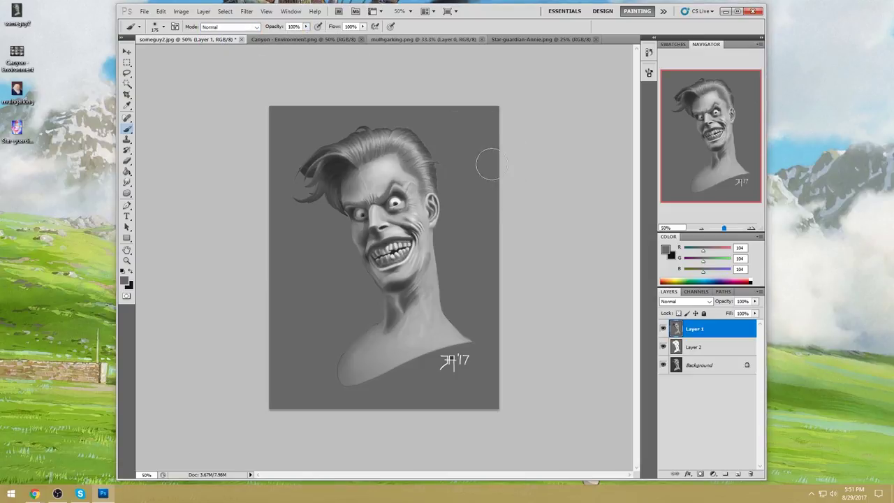
# - Try isolating Layer 2's backdrop as a selection, go back to Layer 1 and deselect
pyautogui.click(698, 347)
pyautogui.hotkey('ctrl', 'a')
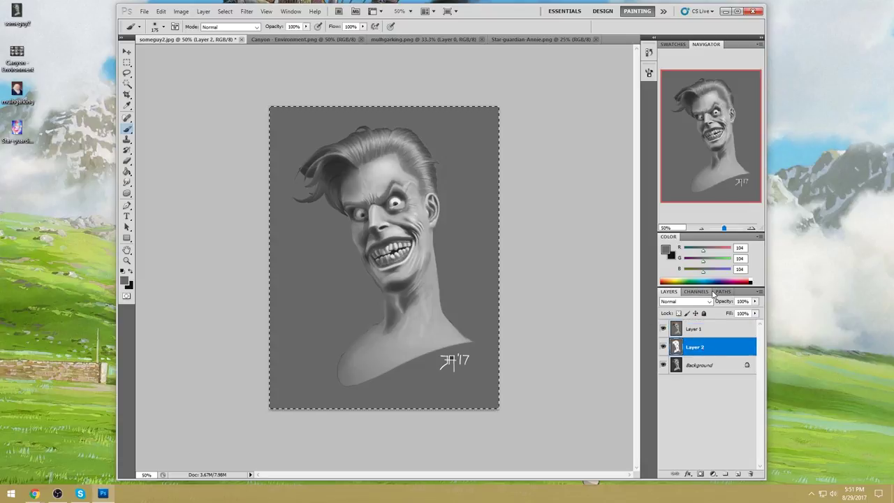
pyautogui.press('v')
pyautogui.press('Left')
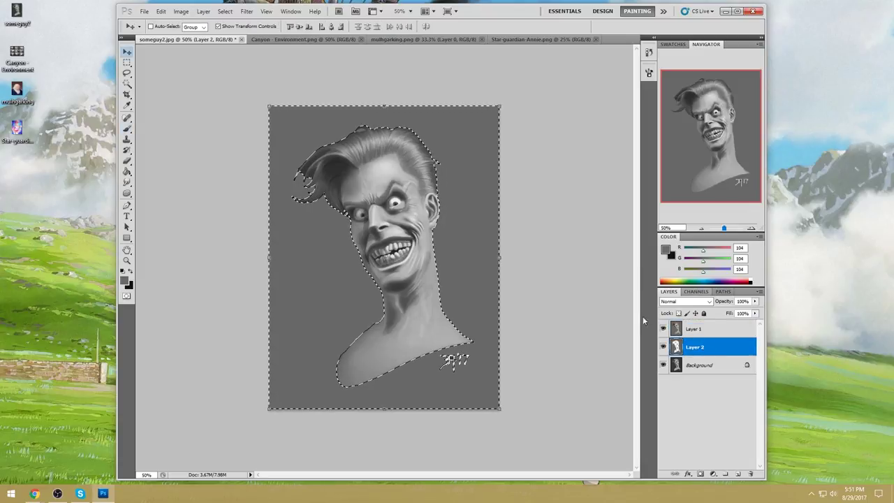
pyautogui.click(695, 328)
pyautogui.press('m')
pyautogui.rightClick(442, 207)
pyautogui.click(461, 210)
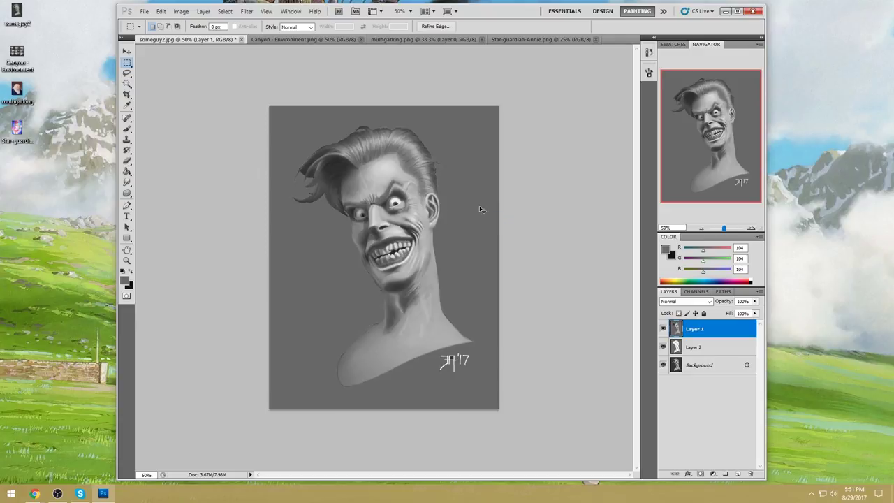
# - Sample the dark grey under the nose with the Brush and set the brush to size 200 and 39% opacity
pyautogui.press('b')
pyautogui.keyDown('alt'); pyautogui.click(384, 224); pyautogui.keyUp('alt')
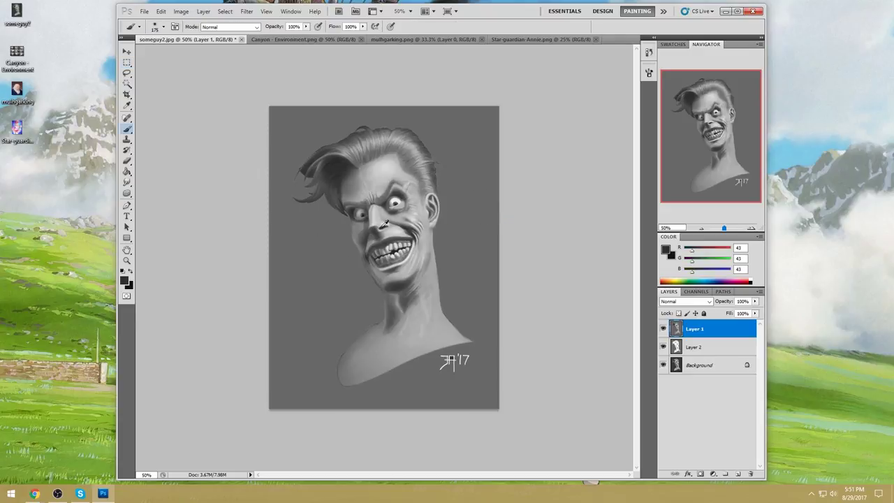
pyautogui.press('[')
pyautogui.press('[')
pyautogui.press('[')
pyautogui.press('[')
pyautogui.press(']')
pyautogui.press(']')
pyautogui.press(']')
pyautogui.press(']')
pyautogui.press(']')
pyautogui.click(306, 26)
pyautogui.moveTo(257, 44); pyautogui.dragTo(250, 44)
pyautogui.press('[')
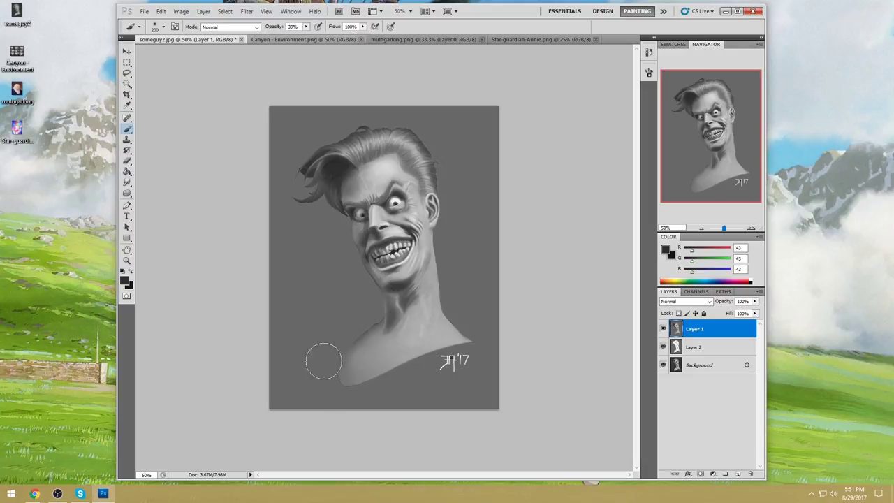
# - Enlarge the brush to size 300 and sample light and dark greys from the jaw, neck and cheek
pyautogui.press(']')
pyautogui.press(']')
pyautogui.moveTo(335, 166); pyautogui.dragTo(318, 183)
pyautogui.moveTo(373, 299)
pyautogui.mouseDown()
pyautogui.moveTo(359, 320)
pyautogui.moveTo(362, 289)
pyautogui.moveTo(381, 285)
pyautogui.moveTo(371, 276)
pyautogui.moveTo(387, 290)
pyautogui.mouseUp()
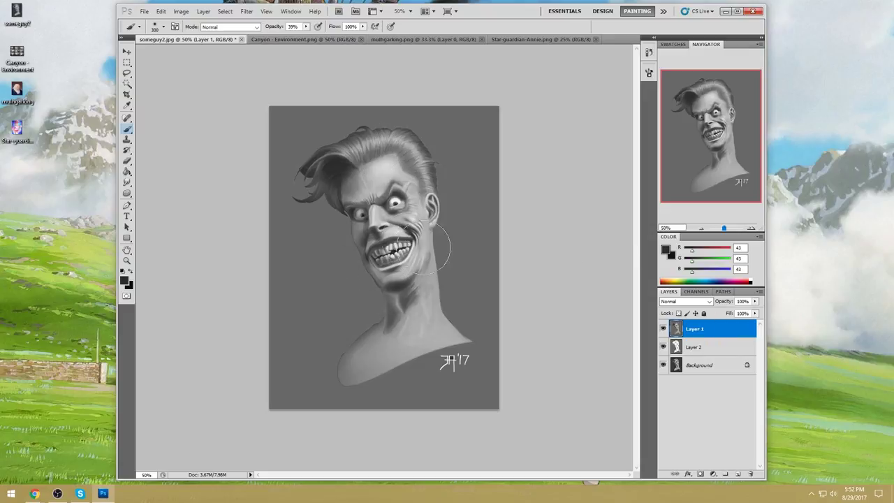
pyautogui.keyDown('alt'); pyautogui.click(411, 270); pyautogui.keyUp('alt')
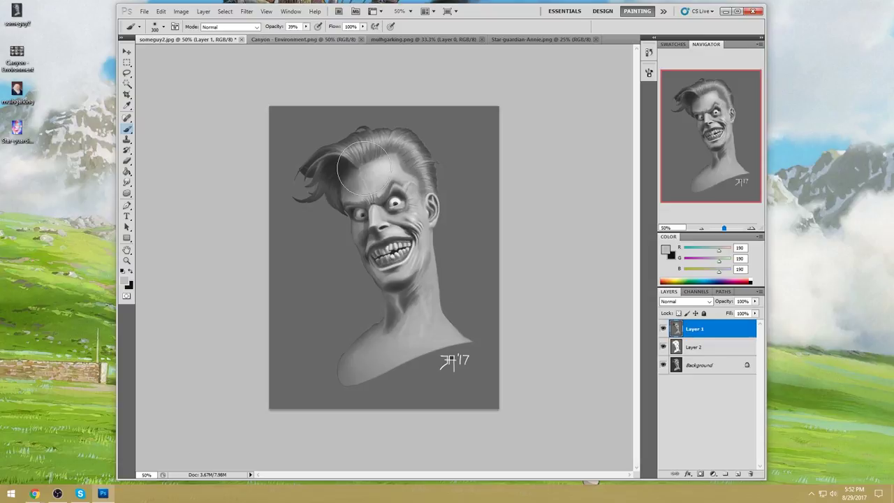
pyautogui.keyDown('alt'); pyautogui.click(399, 322); pyautogui.keyUp('alt')
pyautogui.keyDown('alt'); pyautogui.click(416, 235); pyautogui.keyUp('alt')
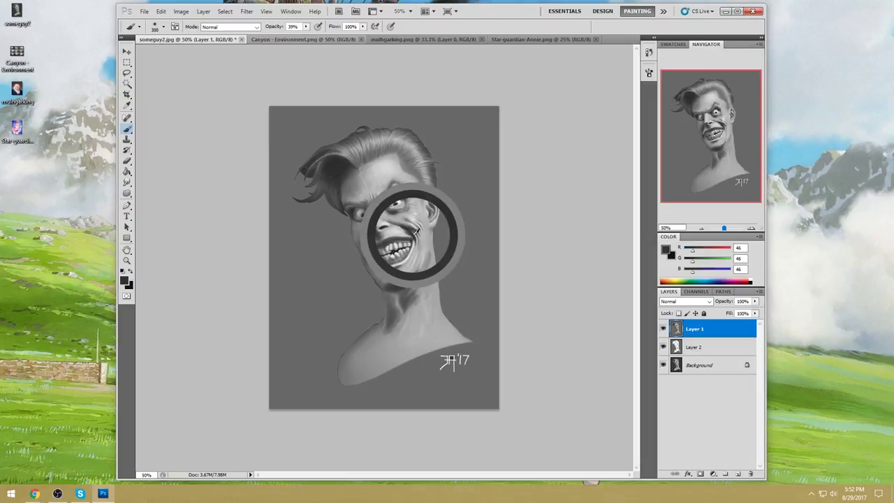
pyautogui.moveTo(416, 235); pyautogui.dragTo(420, 217)
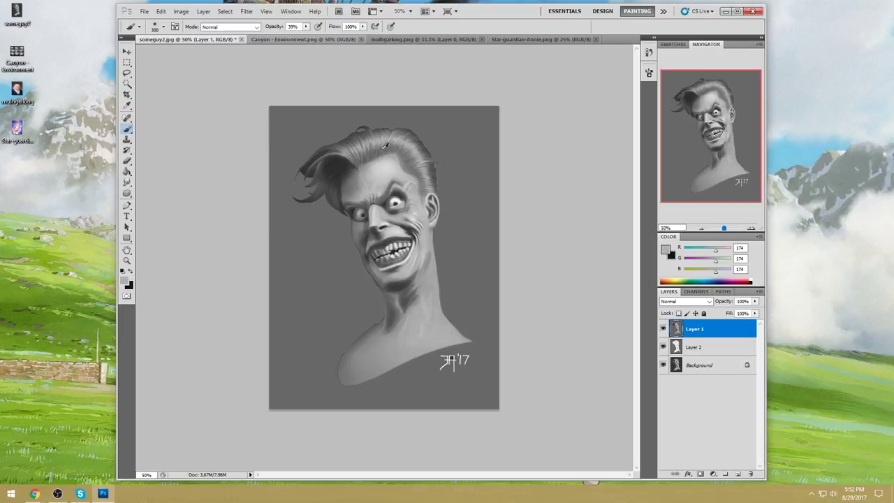
pyautogui.moveTo(416, 227); pyautogui.dragTo(615, 54)
# - Sample a light grey from the cheek and set the brush to Lighten mode
pyautogui.keyDown('alt'); pyautogui.click(402, 217); pyautogui.keyUp('alt')
pyautogui.click(231, 26)
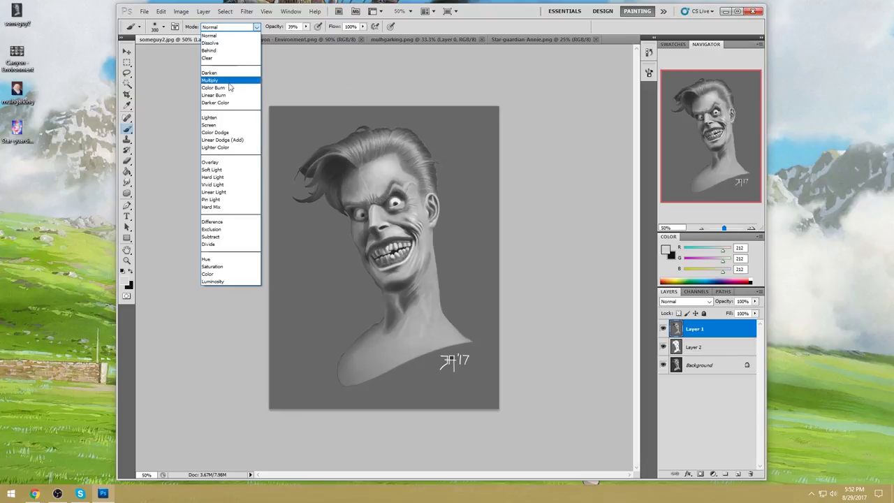
pyautogui.click(229, 118)
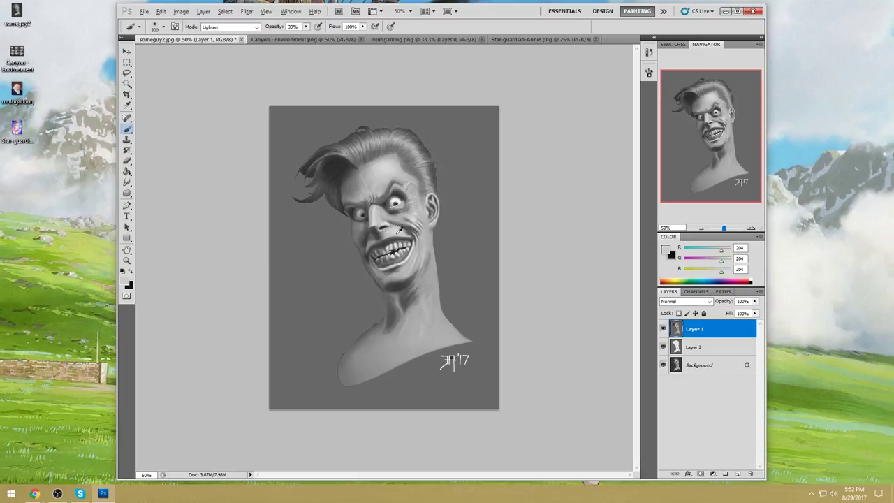
pyautogui.press('alt')
pyautogui.press('m')
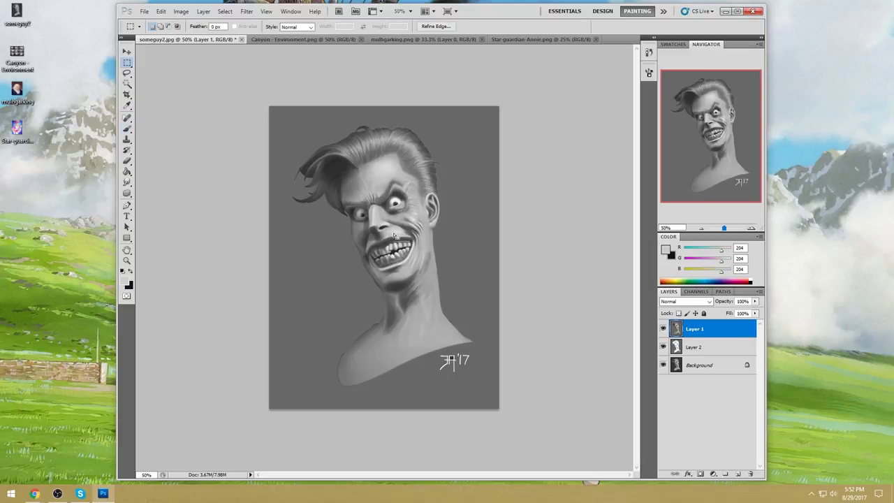
# - Reduce the Lighten brush to size 80 and set its opacity to 69%
pyautogui.press('b')
pyautogui.press('[')
pyautogui.press('[')
pyautogui.press('[')
pyautogui.press('[')
pyautogui.press('[')
pyautogui.press('[')
pyautogui.press('[')
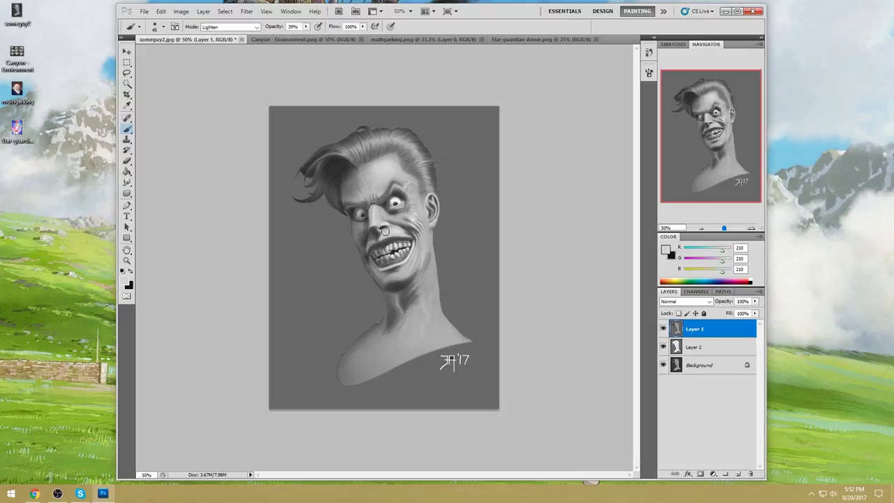
pyautogui.click(306, 26)
pyautogui.click(377, 203)
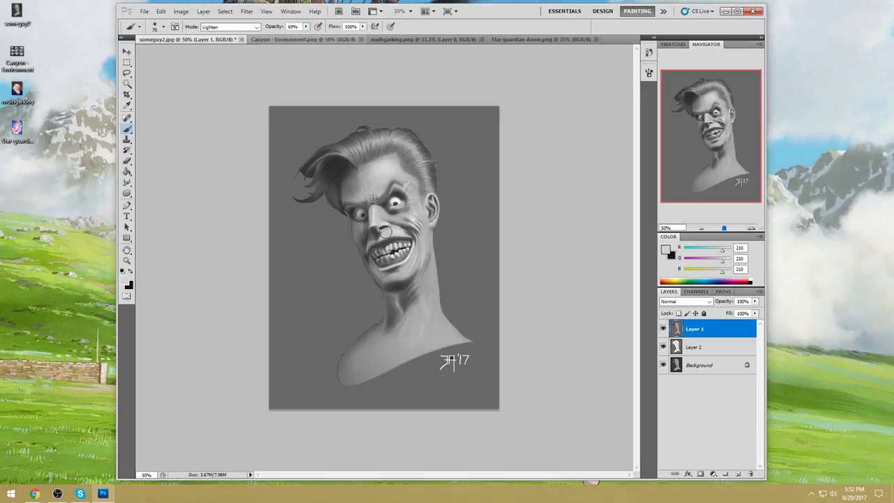
pyautogui.press(']')
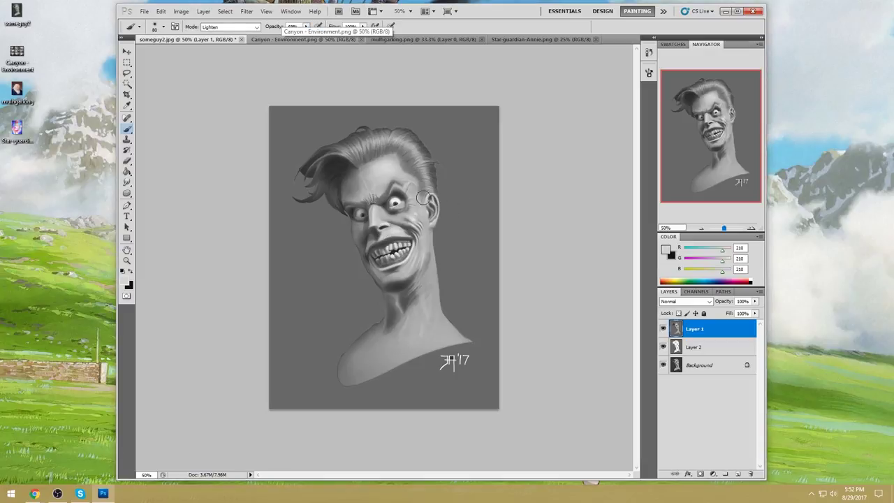
# - Return the brush to Normal mode and sample the shadow greys around the nose and upper lip
pyautogui.keyDown('alt'); pyautogui.click(395, 239); pyautogui.keyUp('alt')
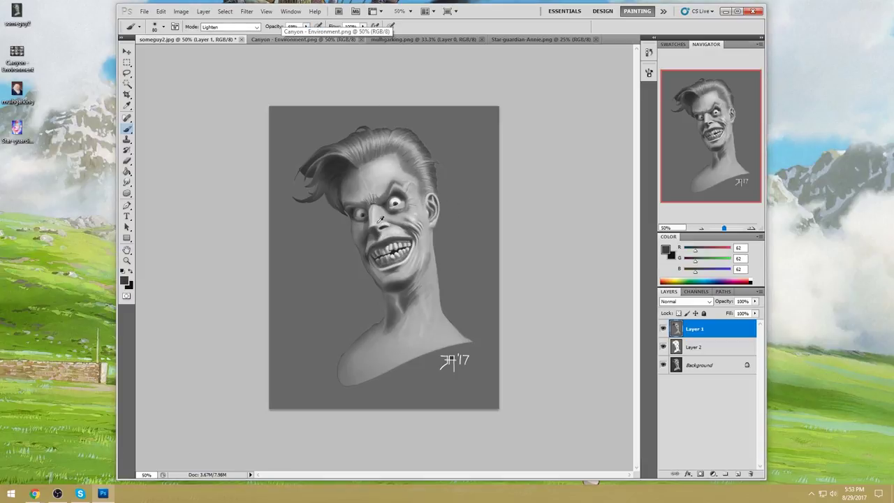
pyautogui.click(230, 26)
pyautogui.click(210, 34)
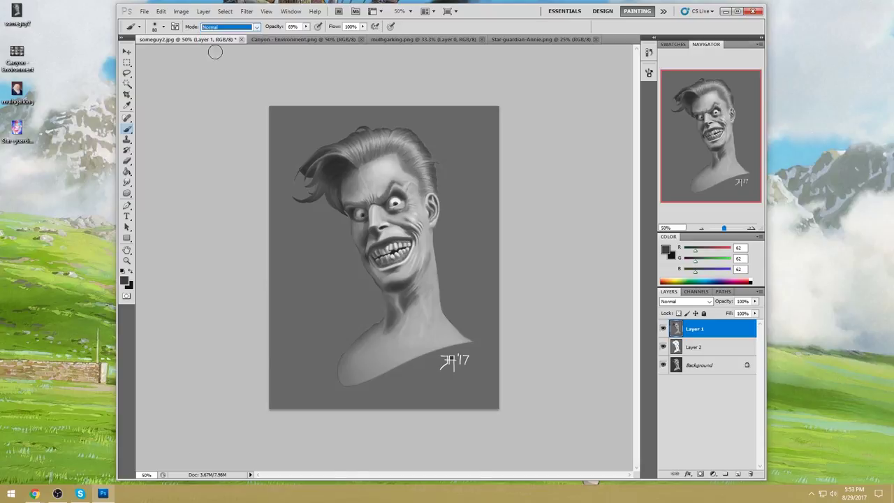
pyautogui.keyDown('alt'); pyautogui.click(385, 243); pyautogui.keyUp('alt')
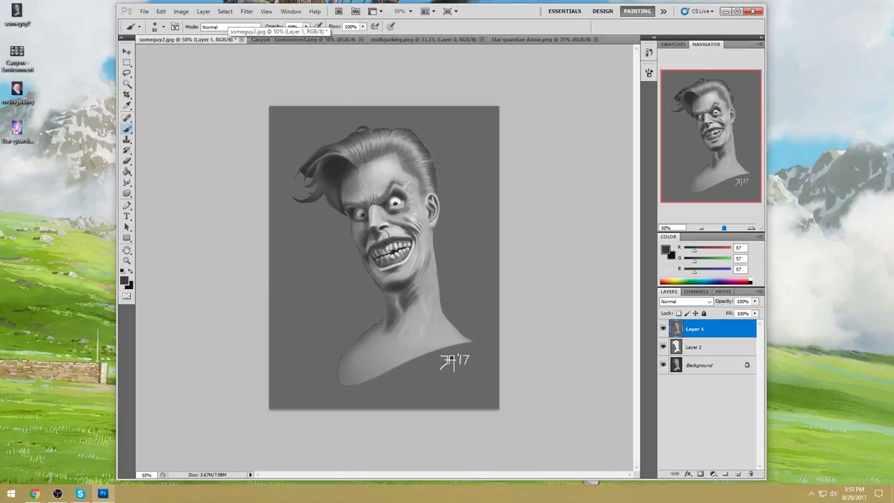
pyautogui.keyDown('alt'); pyautogui.click(386, 233); pyautogui.keyUp('alt')
pyautogui.keyDown('alt'); pyautogui.click(385, 234); pyautogui.keyUp('alt')
pyautogui.keyDown('alt'); pyautogui.click(374, 239); pyautogui.keyUp('alt')
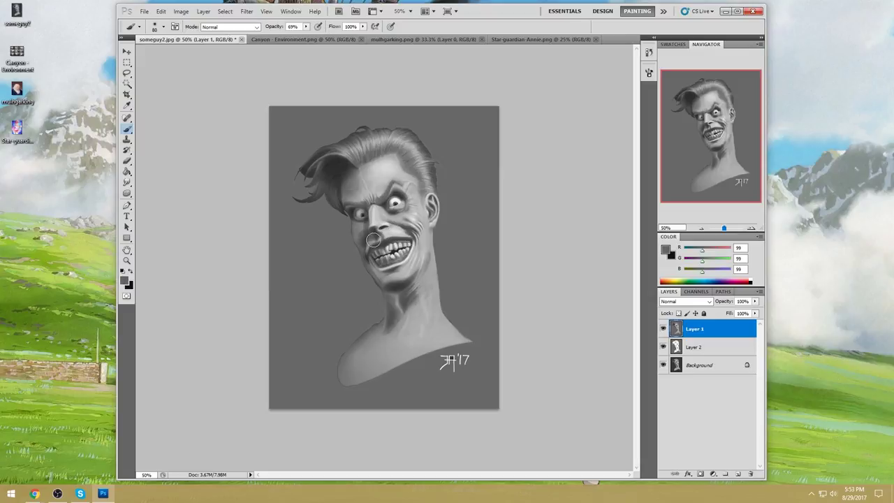
pyautogui.keyDown('alt'); pyautogui.click(375, 239); pyautogui.keyUp('alt')
# - Set the brush to size 150 in Darken mode and sample greys from the upper lip and beside the nose
pyautogui.press(']')
pyautogui.click(238, 27)
pyautogui.click(224, 65)
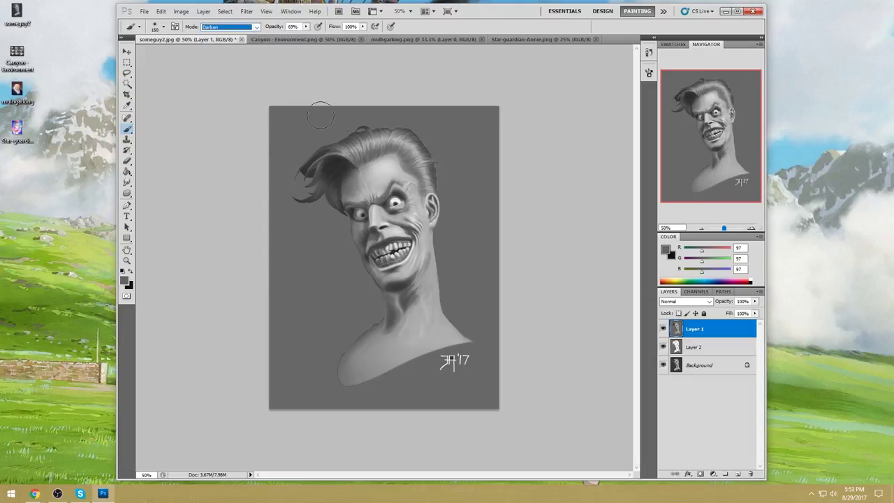
pyautogui.keyDown('alt'); pyautogui.click(370, 241); pyautogui.keyUp('alt')
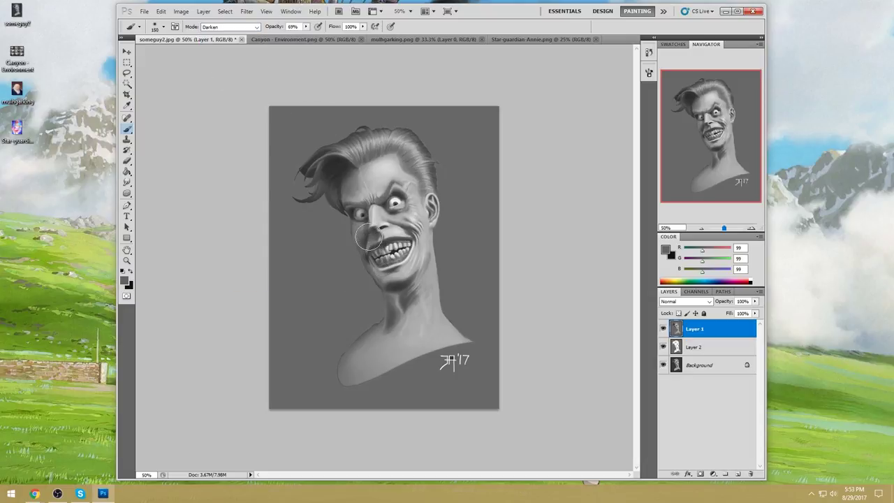
pyautogui.keyDown('alt'); pyautogui.click(388, 230); pyautogui.keyUp('alt')
# - Darken the underside of the nose on Layer 1 using a size 70 brush and greys sampled around it
pyautogui.press('[')
pyautogui.keyDown('alt'); pyautogui.click(392, 221); pyautogui.keyUp('alt')
pyautogui.hotkey('ctrl', 'space')
pyautogui.moveTo(259, 139); pyautogui.dragTo(367, 186)
pyautogui.keyDown('alt'); pyautogui.click(383, 195); pyautogui.keyUp('alt')
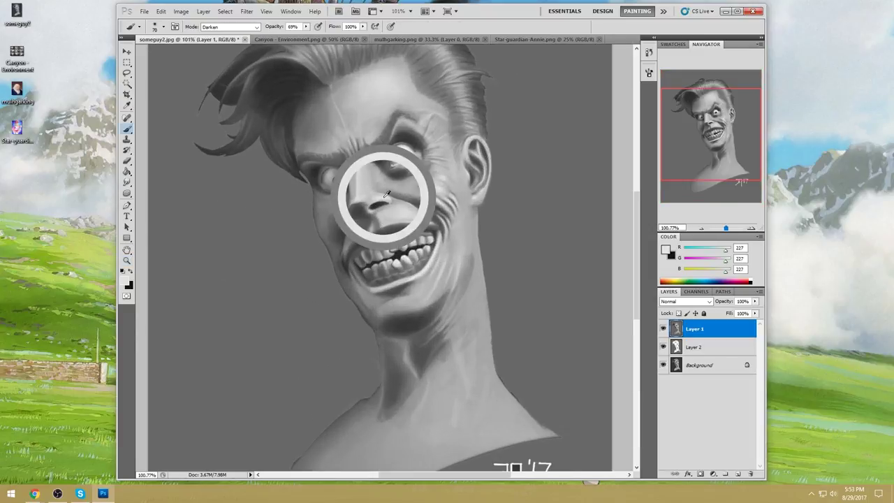
pyautogui.keyDown('alt'); pyautogui.click(372, 210); pyautogui.keyUp('alt')
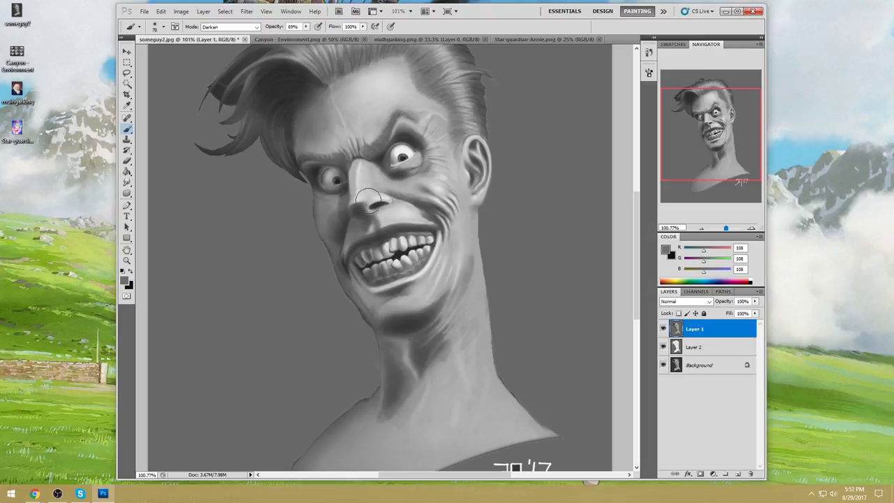
pyautogui.moveTo(355, 200)
pyautogui.keyDown('alt'); pyautogui.mouseDown()
pyautogui.moveTo(357, 216)
pyautogui.moveTo(383, 207)
pyautogui.mouseUp(); pyautogui.keyUp('alt')
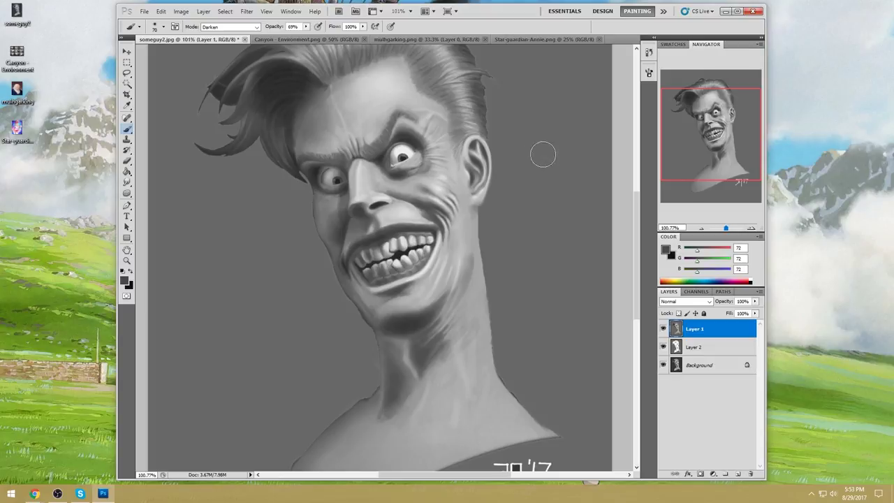
# - Try darkening the chin and lower jaw with a size 125 brush in the grey sampled under the chin, and undo it
pyautogui.keyDown('alt'); pyautogui.click(413, 322); pyautogui.keyUp('alt')
pyautogui.press(']')
pyautogui.press(']')
pyautogui.press(']')
pyautogui.press(']')
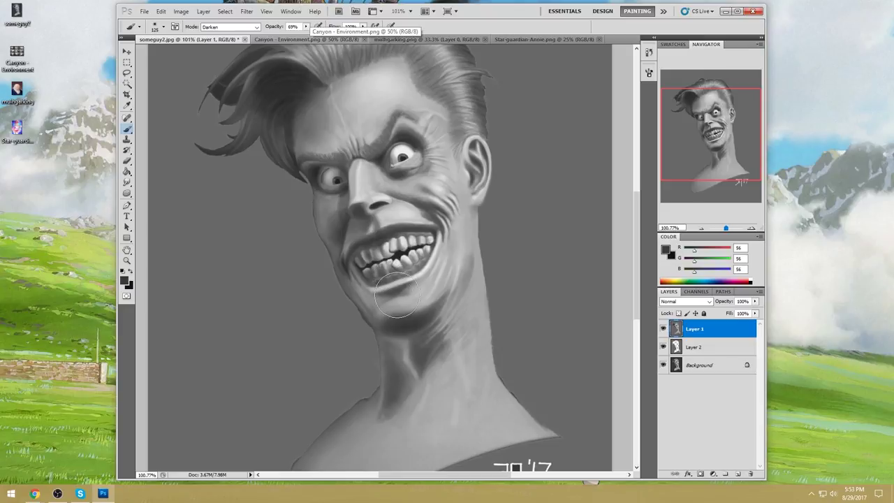
pyautogui.moveTo(397, 293)
pyautogui.mouseDown()
pyautogui.moveTo(369, 315)
pyautogui.moveTo(392, 286)
pyautogui.moveTo(367, 310)
pyautogui.moveTo(345, 279)
pyautogui.mouseUp()
pyautogui.hotkey('ctrl', 'z')
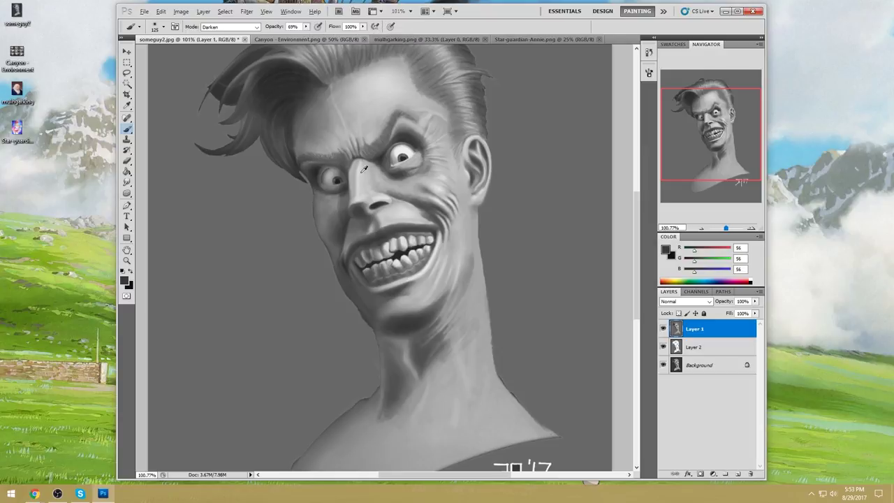
pyautogui.hotkey('ctrl', 'alt', 'z')
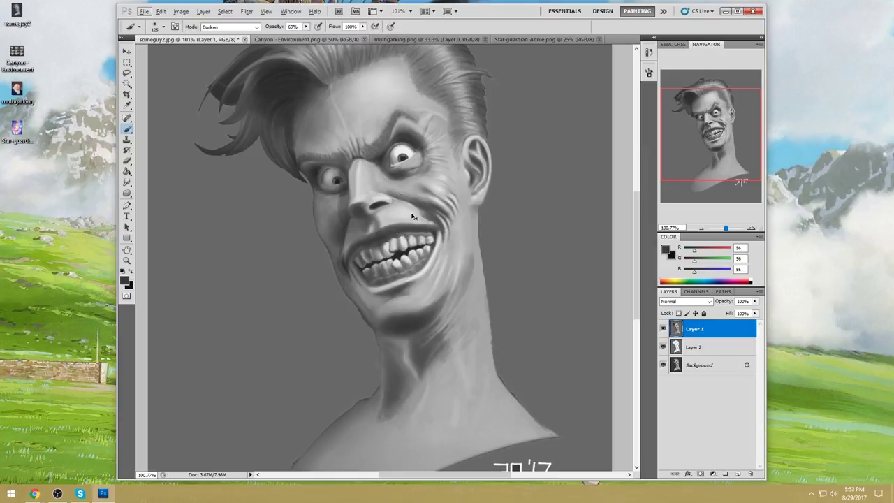
# - Fit the whole portrait on screen and enlarge the Darken brush to size 250
pyautogui.hotkey('ctrl', '0')
pyautogui.press(']')
pyautogui.press(']')
pyautogui.press(']')
pyautogui.press(']')
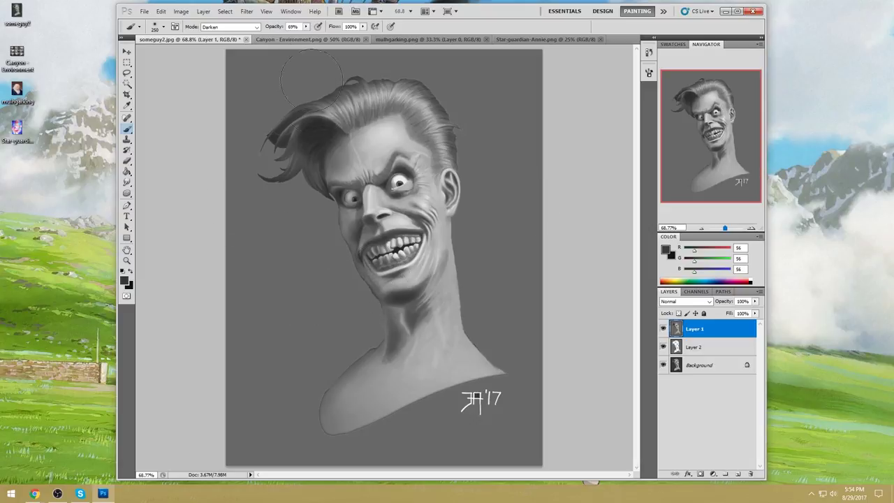
# - Sample greys from the shadow above the wide-open eye and reduce the Darken brush to size 90
pyautogui.keyDown('alt'); pyautogui.click(403, 165); pyautogui.keyUp('alt')
pyautogui.press('[')
pyautogui.press('[')
pyautogui.press('[')
pyautogui.press('alt')
pyautogui.keyDown('alt'); pyautogui.click(396, 166); pyautogui.keyUp('alt')
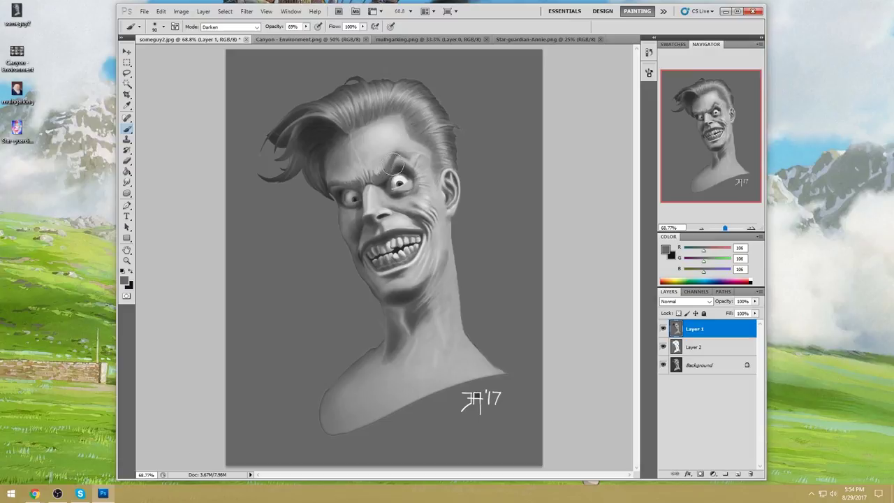
# - Darken the socket and brow around the wide-open eye on Layer 1 with the Darken brush and greys sampled around that eye
pyautogui.keyDown('alt'); pyautogui.click(382, 182); pyautogui.keyUp('alt')
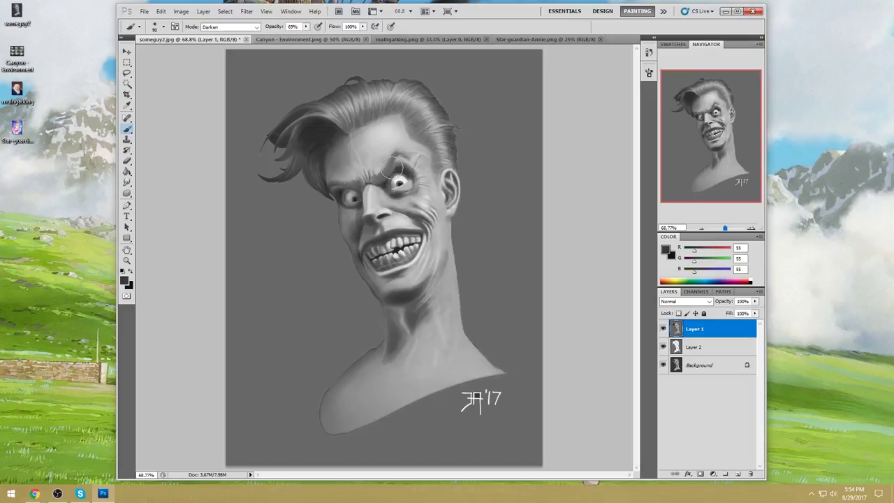
pyautogui.moveTo(333, 189); pyautogui.dragTo(340, 185)
pyautogui.keyDown('alt'); pyautogui.click(383, 165); pyautogui.keyUp('alt')
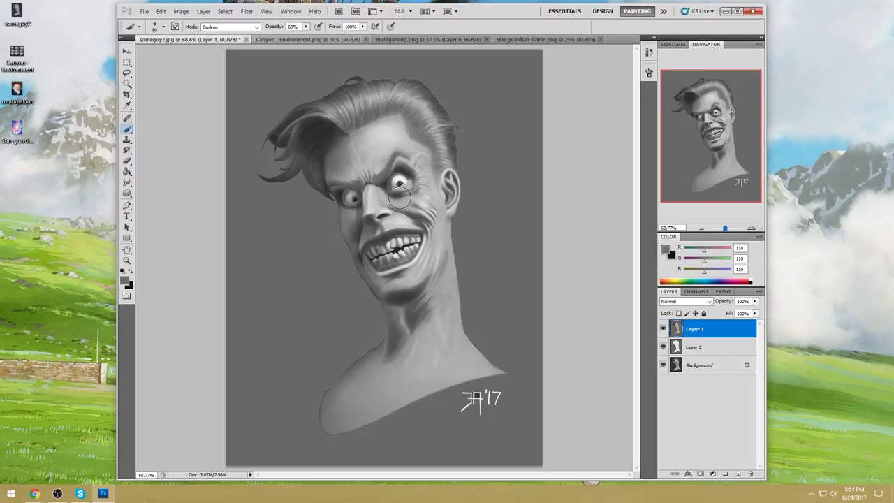
pyautogui.keyDown('alt'); pyautogui.click(402, 155); pyautogui.keyUp('alt')
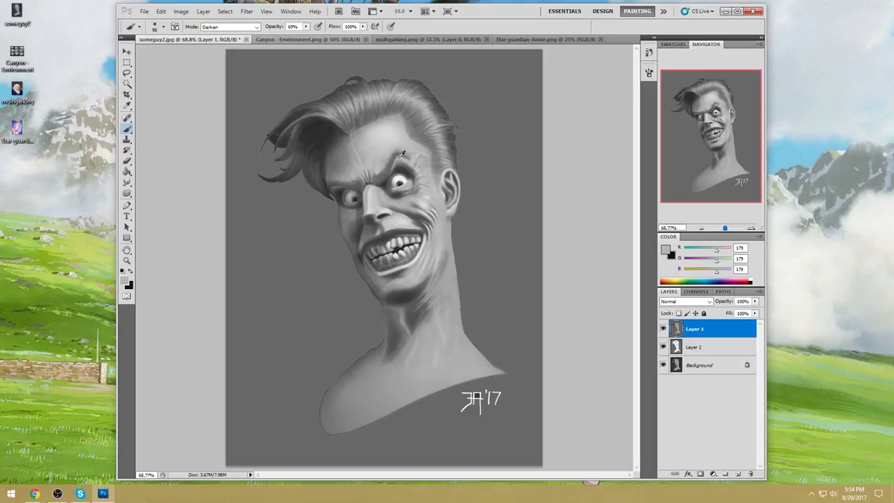
pyautogui.keyDown('alt'); pyautogui.click(401, 156); pyautogui.keyUp('alt')
pyautogui.keyDown('alt'); pyautogui.click(403, 153); pyautogui.keyUp('alt')
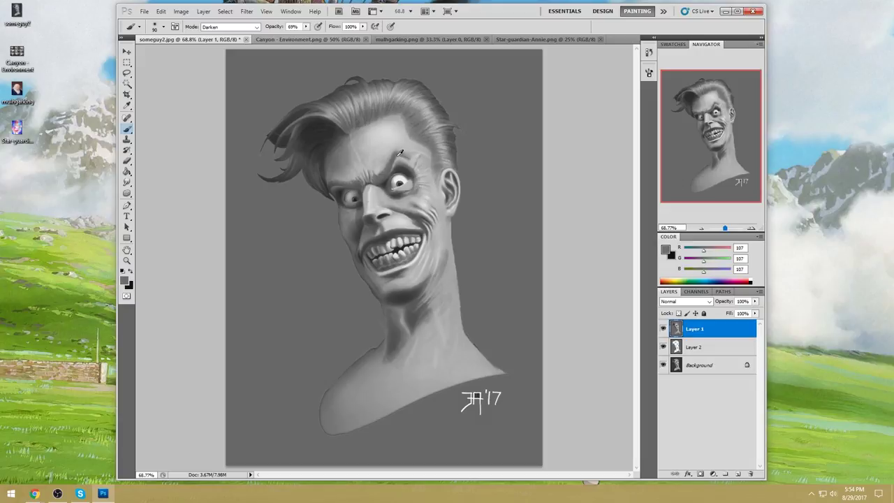
pyautogui.keyDown('alt'); pyautogui.click(393, 167); pyautogui.keyUp('alt')
pyautogui.keyDown('alt'); pyautogui.click(398, 162); pyautogui.keyUp('alt')
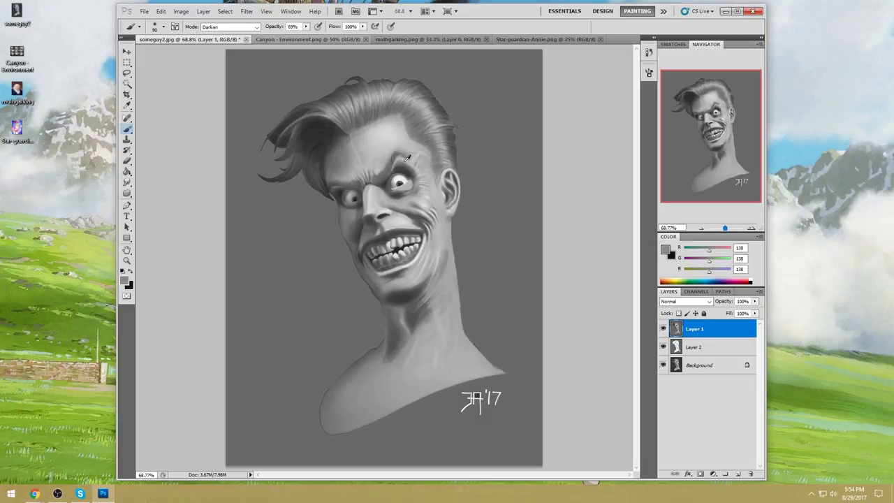
# - Darken the socket and brow over the narrower eye with greys sampled from the shadow directly above it
pyautogui.keyDown('alt'); pyautogui.click(344, 185); pyautogui.keyUp('alt')
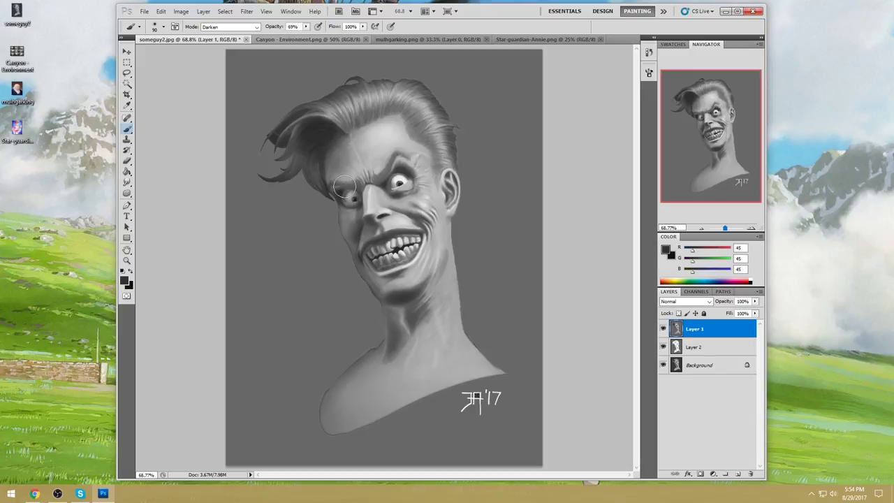
pyautogui.keyDown('alt'); pyautogui.click(345, 187); pyautogui.keyUp('alt')
pyautogui.keyDown('alt'); pyautogui.click(345, 185); pyautogui.keyUp('alt')
pyautogui.keyDown('alt'); pyautogui.click(341, 182); pyautogui.keyUp('alt')
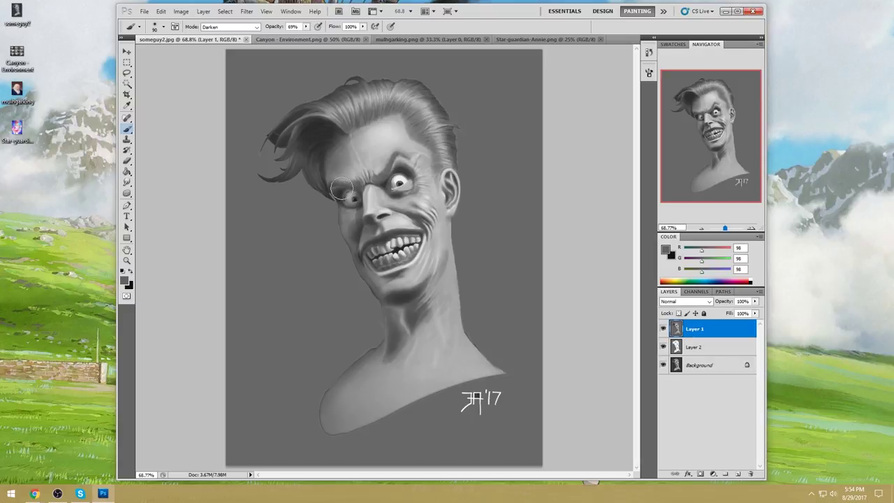
pyautogui.keyDown('alt'); pyautogui.click(348, 186); pyautogui.keyUp('alt')
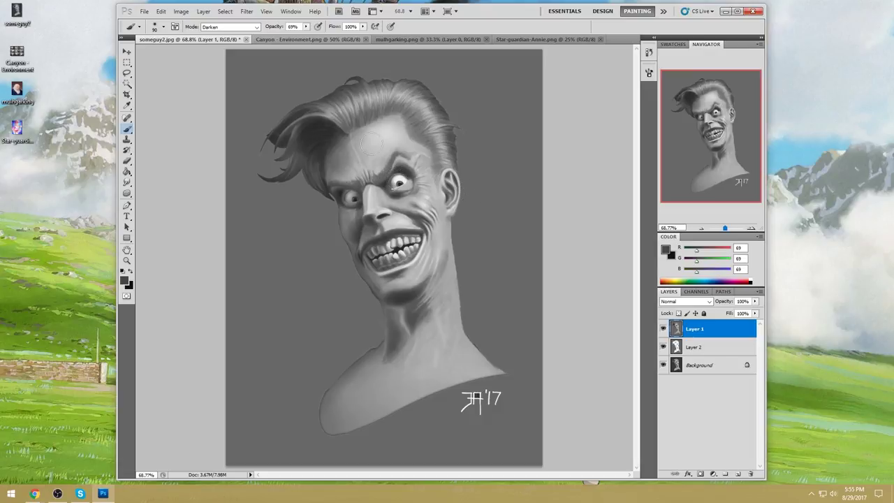
# - Lower the brush opacity to 43% and shade the shadowed side of the nose with greys sampled from it
pyautogui.keyDown('alt'); pyautogui.click(368, 205); pyautogui.keyUp('alt')
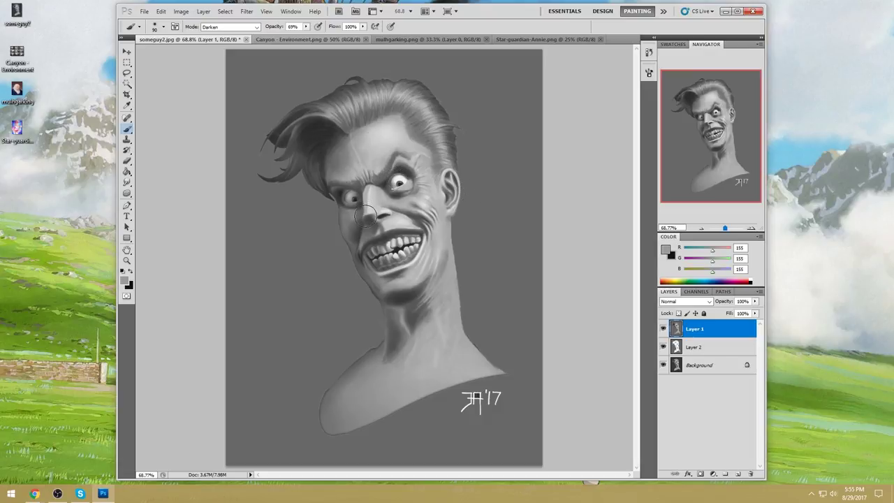
pyautogui.keyDown('alt'); pyautogui.click(366, 218); pyautogui.keyUp('alt')
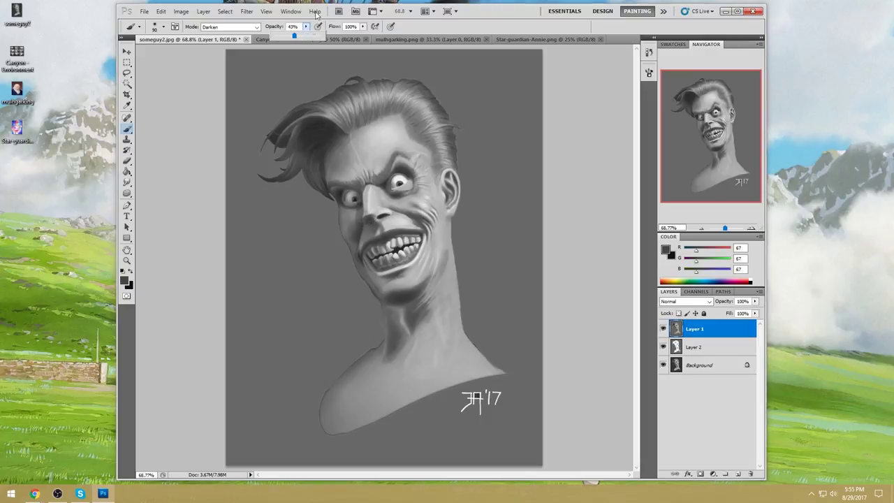
pyautogui.keyDown('alt'); pyautogui.click(367, 217); pyautogui.keyUp('alt')
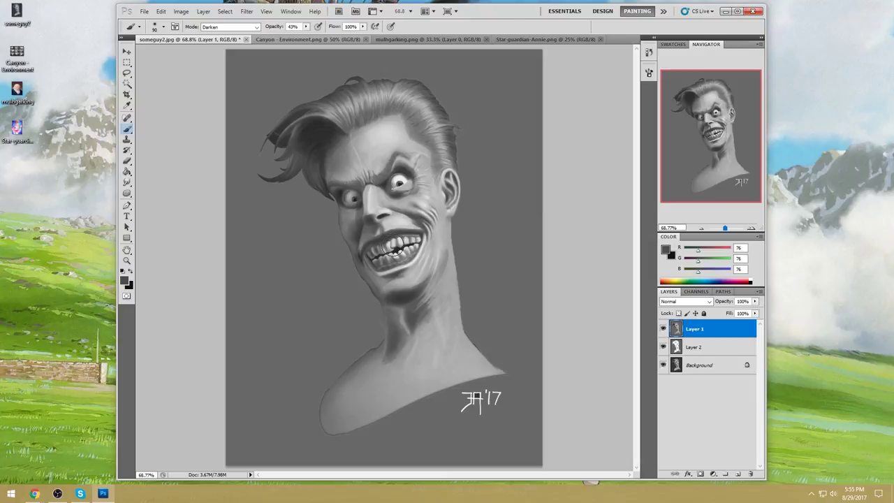
# - Darken the shadowed side of the face with a size 150 brush and a dark grey sampled beside the mouth
pyautogui.keyDown('alt'); pyautogui.click(363, 233); pyautogui.keyUp('alt')
pyautogui.press(']')
pyautogui.press(']')
pyautogui.press(']')
pyautogui.press(']')
pyautogui.press('[')
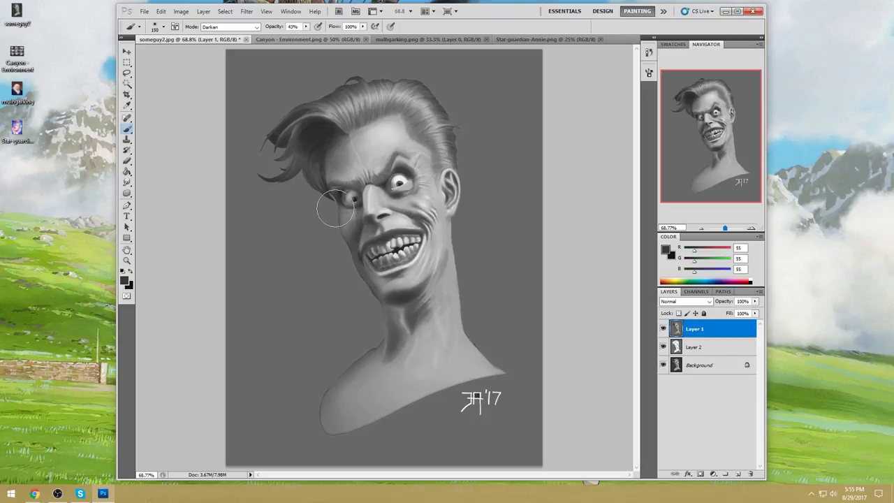
# - Switch the brush to Lighten mode, sample a light grey from the jaw, and enlarge the brush to size 400
pyautogui.keyDown('alt'); pyautogui.click(417, 280); pyautogui.keyUp('alt')
pyautogui.click(231, 27)
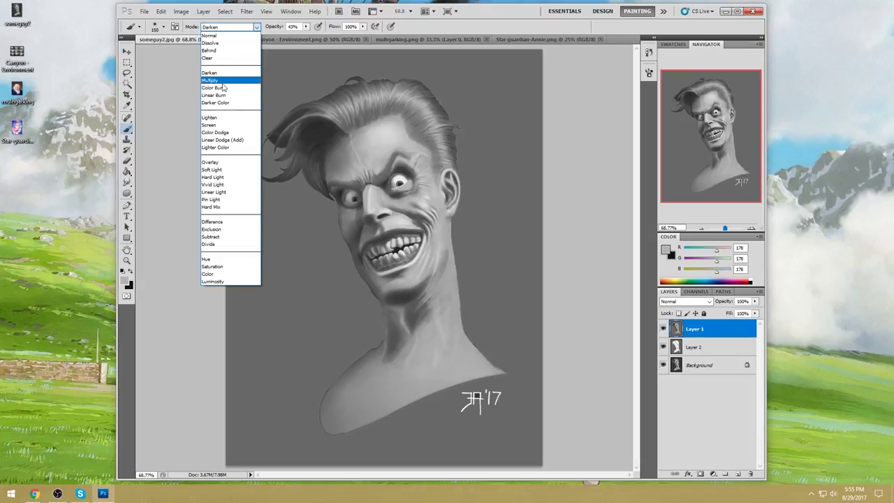
pyautogui.click(209, 117)
pyautogui.keyDown('alt'); pyautogui.click(419, 275); pyautogui.keyUp('alt')
pyautogui.keyDown('alt'); pyautogui.click(420, 276); pyautogui.keyUp('alt')
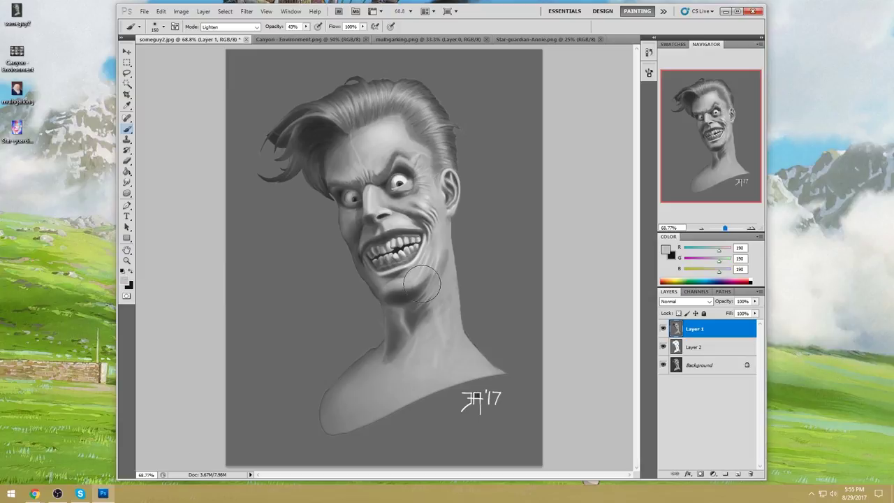
pyautogui.press(']')
pyautogui.press(']')
pyautogui.press(']')
pyautogui.press(']')
pyautogui.press(']')
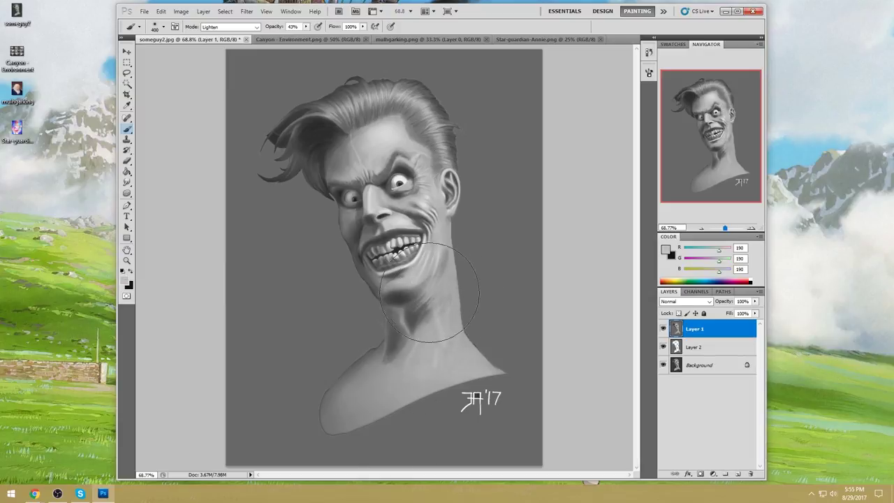
# - Set the brush to Normal mode at size 250 and paint the back edge of the head with a grey sampled from the hair
pyautogui.keyDown('alt'); pyautogui.click(384, 309); pyautogui.keyUp('alt')
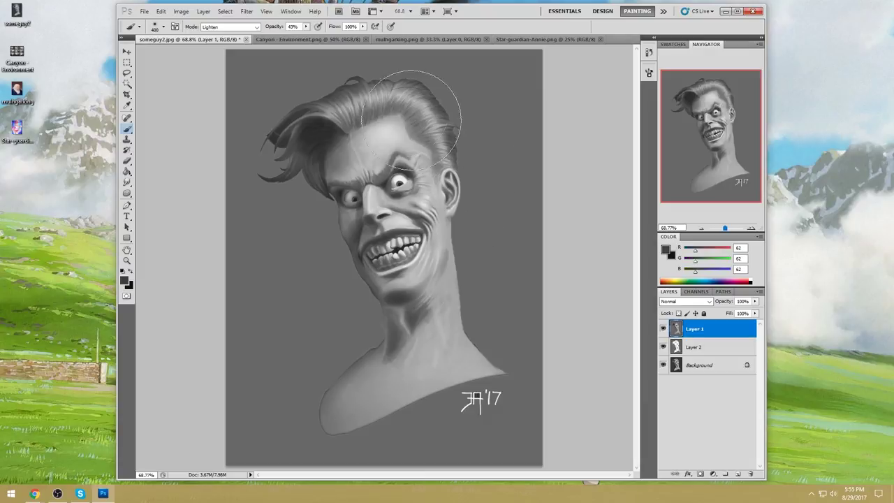
pyautogui.press('[')
pyautogui.press('[')
pyautogui.keyDown('alt'); pyautogui.click(395, 307); pyautogui.keyUp('alt')
pyautogui.click(245, 28)
pyautogui.click(230, 36)
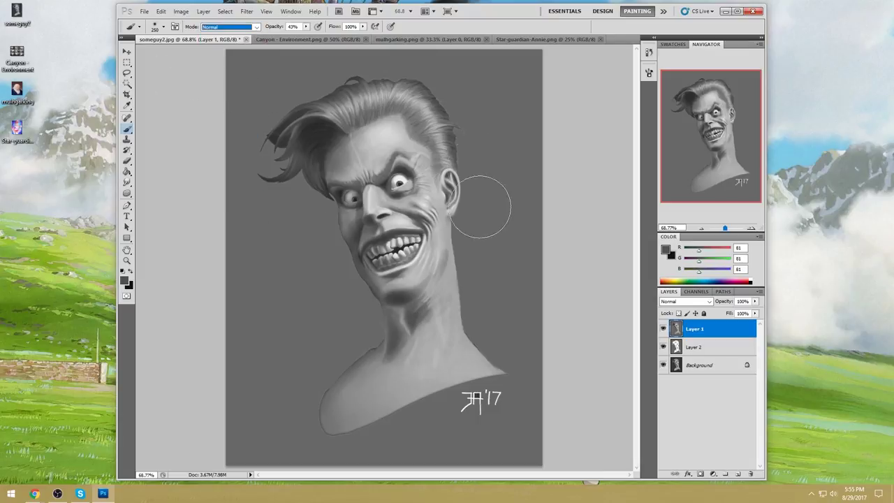
pyautogui.keyDown('alt'); pyautogui.click(432, 99); pyautogui.keyUp('alt')
pyautogui.moveTo(461, 115); pyautogui.dragTo(456, 146)
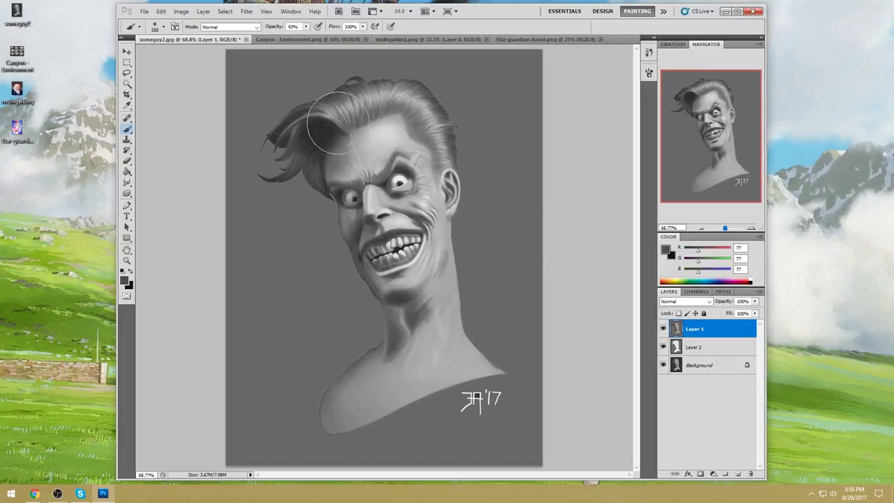
# - Try a stroke along the back of the neck in the dark grey sampled from the hair shadow, and undo it
pyautogui.keyDown('alt'); pyautogui.click(323, 124); pyautogui.keyUp('alt')
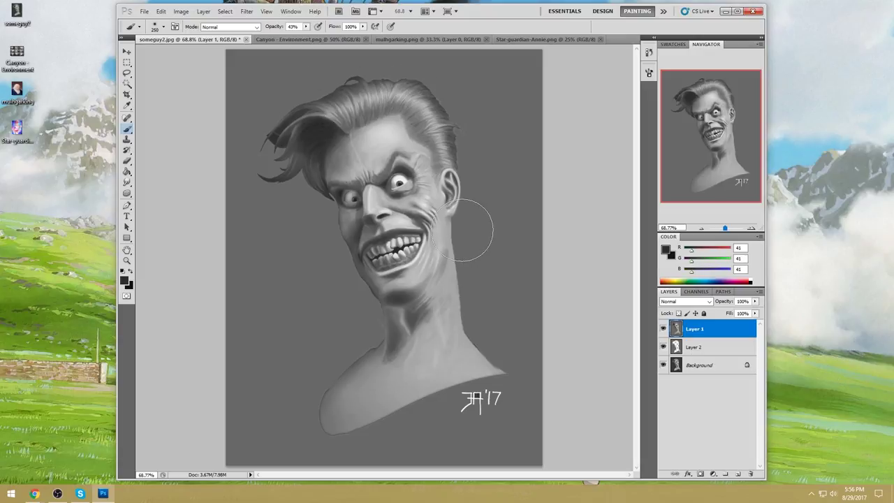
pyautogui.moveTo(469, 285)
pyautogui.mouseDown()
pyautogui.moveTo(485, 219)
pyautogui.moveTo(479, 247)
pyautogui.mouseUp()
pyautogui.hotkey('ctrl', 'z')
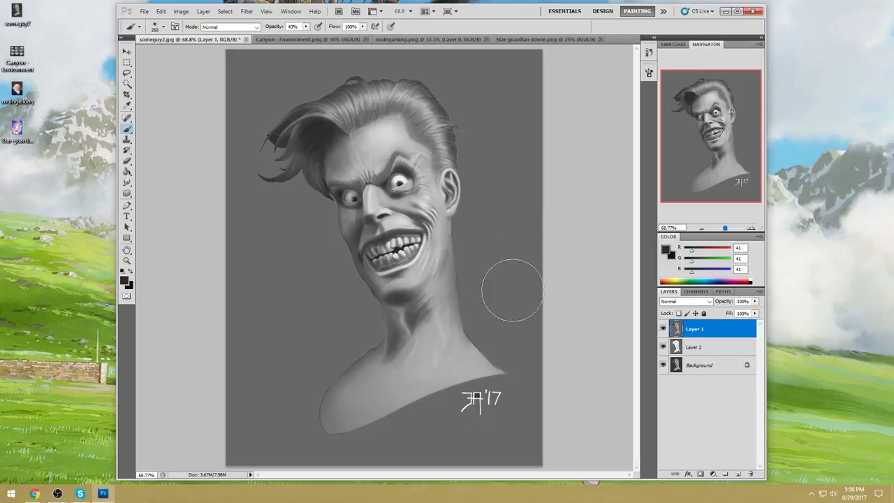
# - Sample a mid grey from the back edge of the hair and enlarge the Normal brush to size 400
pyautogui.keyDown('alt'); pyautogui.click(454, 140); pyautogui.keyUp('alt')
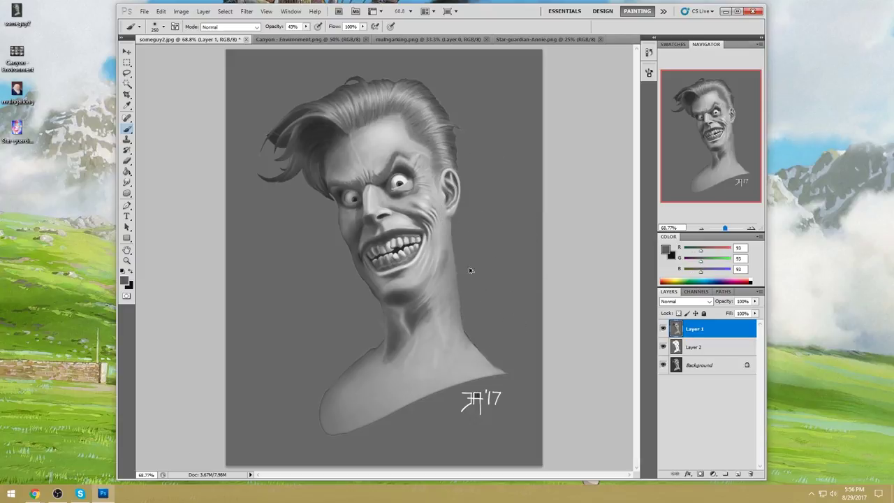
pyautogui.press('[')
pyautogui.press('[')
pyautogui.press('[')
pyautogui.press('[')
pyautogui.press('[')
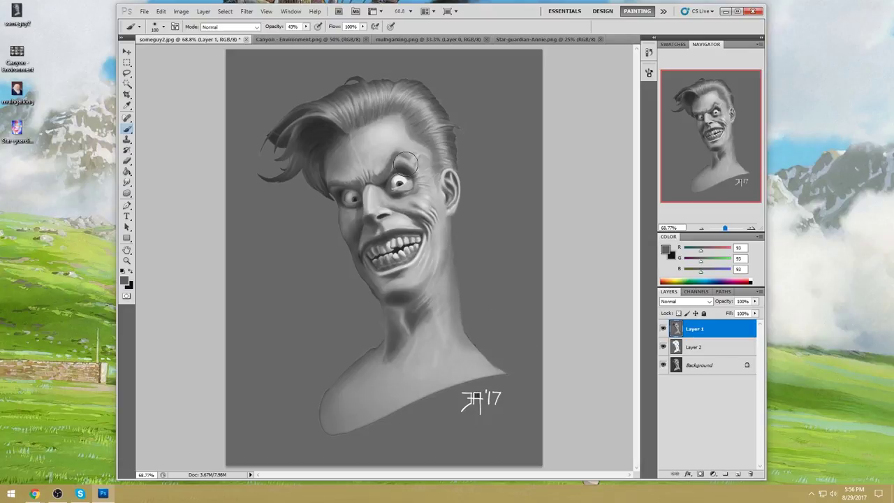
pyautogui.press(']')
pyautogui.press(']')
pyautogui.press(']')
pyautogui.press(']')
pyautogui.press(']')
pyautogui.press(']')
pyautogui.press(']')
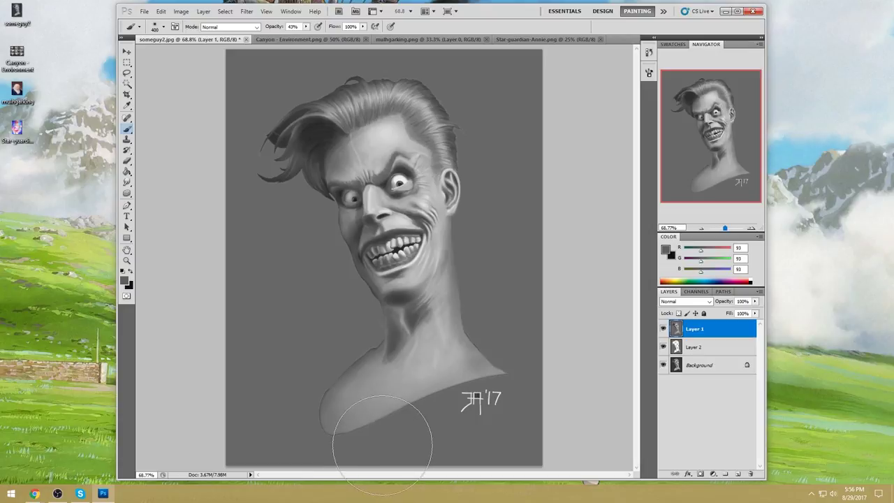
# - Lighten the dark streak on the neck below the jaw with a size 200 brush and light greys sampled from the neck
pyautogui.keyDown('alt'); pyautogui.click(444, 318); pyautogui.keyUp('alt')
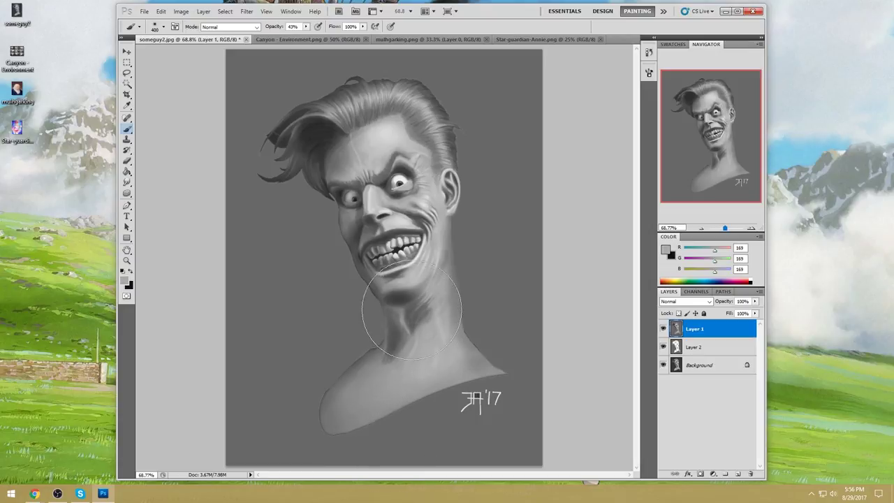
pyautogui.press('[')
pyautogui.press('[')
pyautogui.press('[')
pyautogui.press('[')
pyautogui.press('[')
pyautogui.press('[')
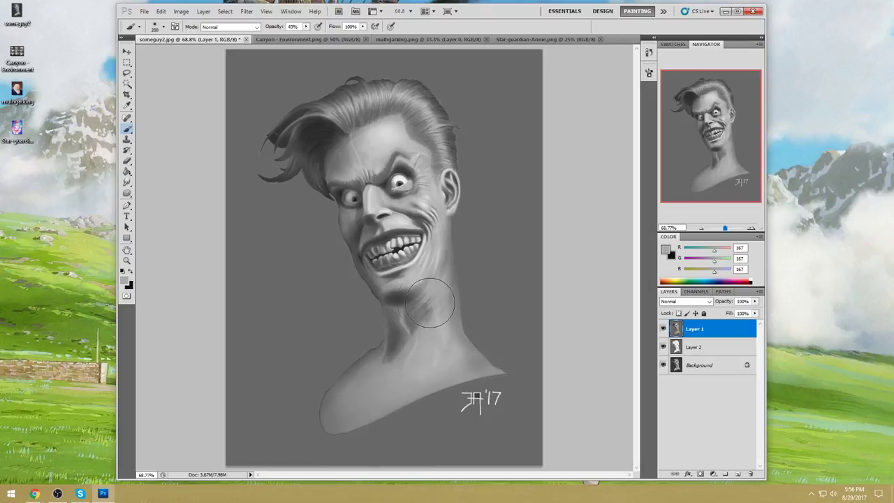
pyautogui.keyDown('alt'); pyautogui.click(424, 307); pyautogui.keyUp('alt')
pyautogui.moveTo(425, 308)
pyautogui.mouseDown()
pyautogui.moveTo(421, 285)
pyautogui.moveTo(409, 315)
pyautogui.moveTo(433, 293)
pyautogui.moveTo(420, 329)
pyautogui.mouseUp()
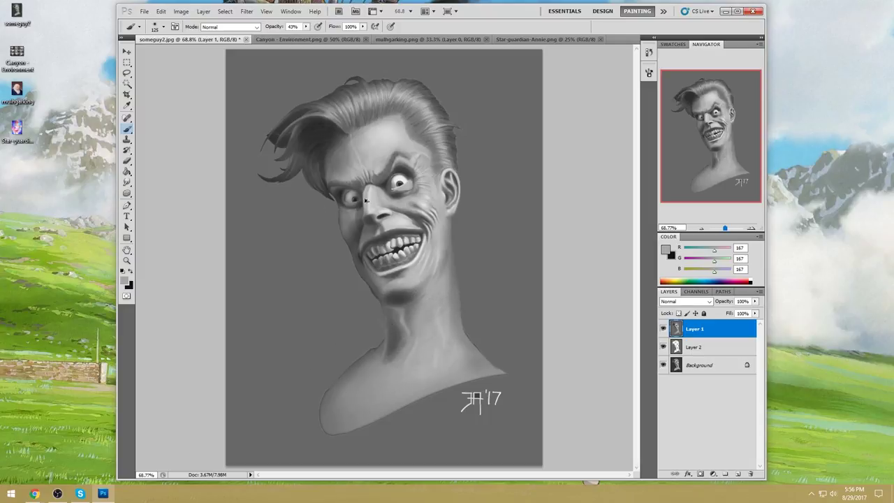
# - Shade the neck just under the chin in Darken mode with a size 200 brush and greys sampled from chin and neck
pyautogui.keyDown('alt'); pyautogui.click(399, 294); pyautogui.keyUp('alt')
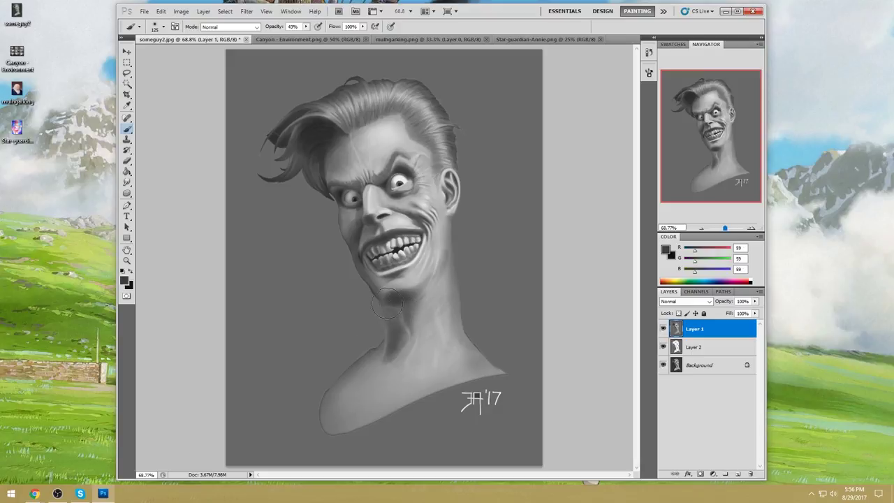
pyautogui.click(230, 26)
pyautogui.click(223, 72)
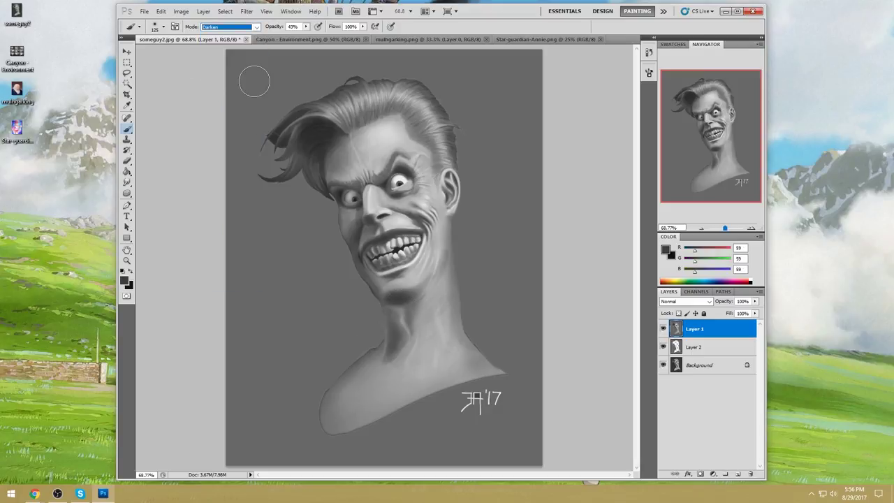
pyautogui.keyDown('alt'); pyautogui.click(409, 315); pyautogui.keyUp('alt')
pyautogui.press(']')
pyautogui.press(']')
pyautogui.press(']')
pyautogui.moveTo(395, 314)
pyautogui.mouseDown()
pyautogui.moveTo(392, 329)
pyautogui.moveTo(388, 322)
pyautogui.moveTo(404, 332)
pyautogui.moveTo(376, 325)
pyautogui.moveTo(411, 309)
pyautogui.mouseUp()
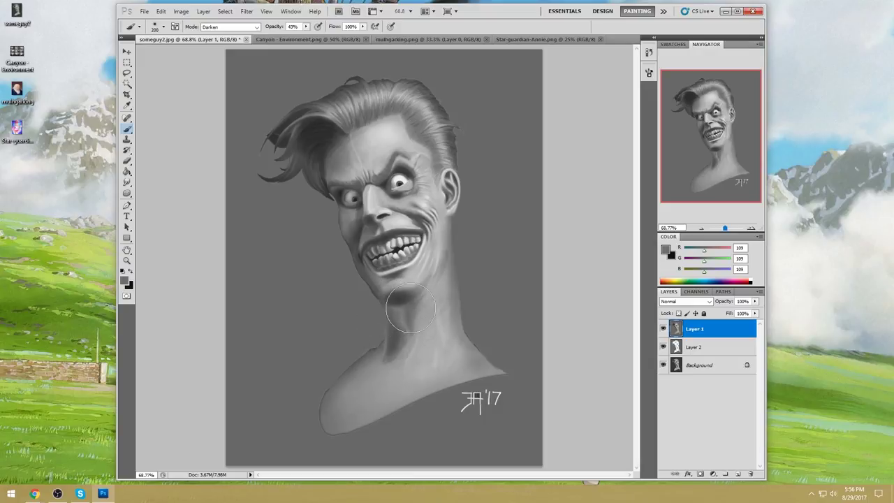
# - Darken the neck's shadowed side down to the shoulder with an enlarged Darken brush, using dark greys sampled from the mouth and under the chin
pyautogui.keyDown('alt'); pyautogui.click(398, 247); pyautogui.keyUp('alt')
pyautogui.moveTo(359, 332)
pyautogui.mouseDown()
pyautogui.moveTo(381, 307)
pyautogui.moveTo(387, 356)
pyautogui.moveTo(389, 312)
pyautogui.moveTo(377, 366)
pyautogui.mouseUp()
pyautogui.press(']')
pyautogui.press(']')
pyautogui.press(']')
pyautogui.moveTo(405, 327)
pyautogui.mouseDown()
pyautogui.moveTo(354, 319)
pyautogui.moveTo(378, 315)
pyautogui.moveTo(359, 307)
pyautogui.moveTo(365, 343)
pyautogui.moveTo(371, 328)
pyautogui.moveTo(400, 340)
pyautogui.mouseUp()
pyautogui.keyDown('alt'); pyautogui.click(401, 299); pyautogui.keyUp('alt')
pyautogui.press('[')
pyautogui.press('[')
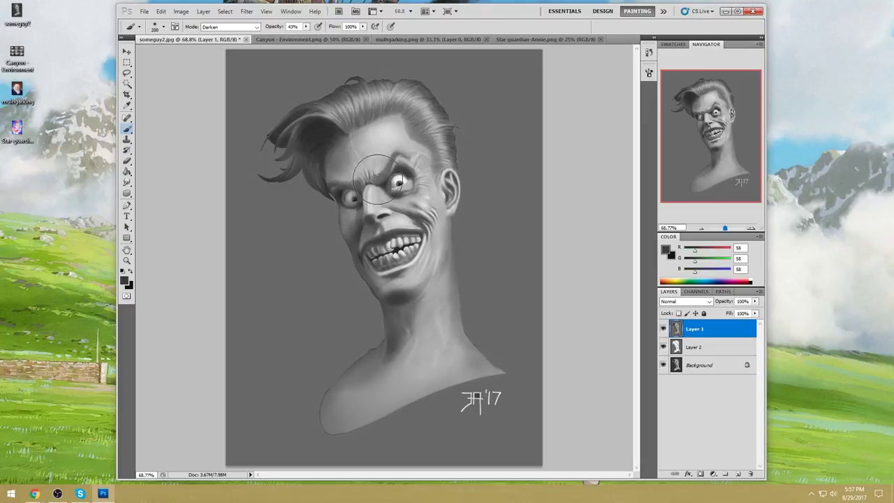
# - Darken the shadowed shoulder in Normal mode with a size 400 brush and the dark grey sampled under the chin
pyautogui.click(241, 26)
pyautogui.click(213, 32)
pyautogui.keyDown('alt'); pyautogui.click(376, 356); pyautogui.keyUp('alt')
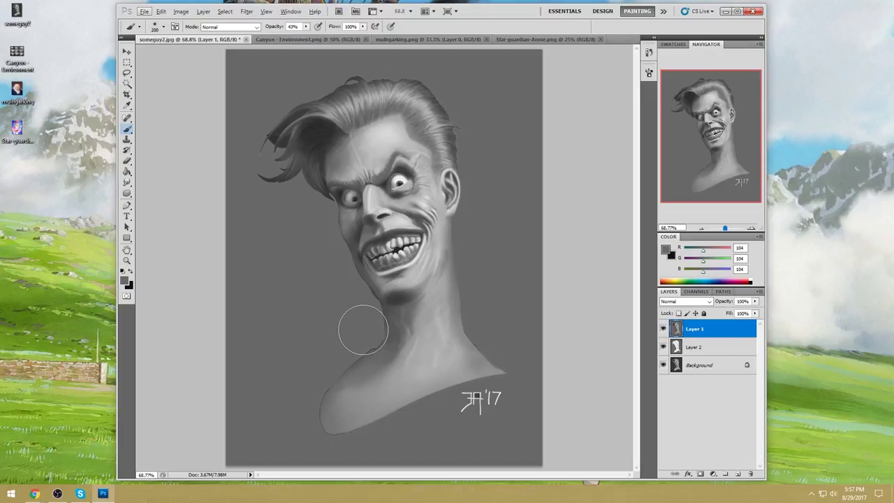
pyautogui.press(']')
pyautogui.press(']')
pyautogui.press(']')
pyautogui.keyDown('alt'); pyautogui.click(395, 297); pyautogui.keyUp('alt')
pyautogui.moveTo(359, 310)
pyautogui.mouseDown()
pyautogui.moveTo(369, 324)
pyautogui.moveTo(300, 409)
pyautogui.moveTo(368, 351)
pyautogui.mouseUp()
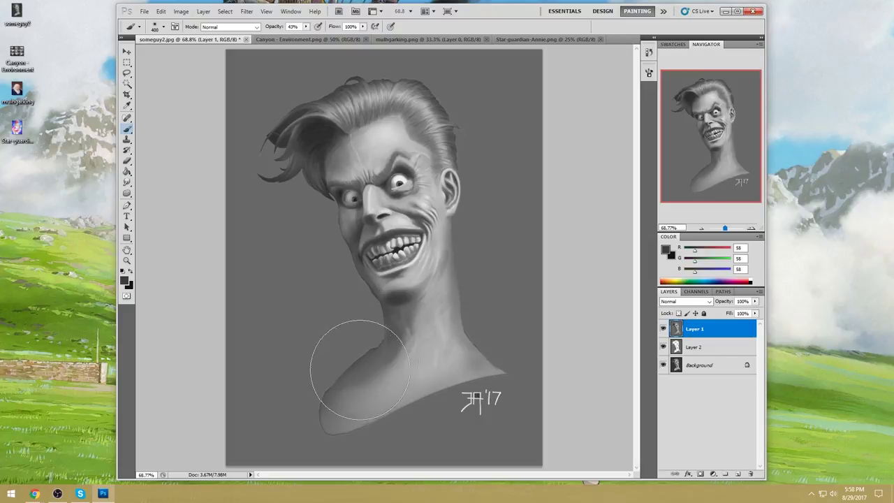
# - Shade the shoulder and neck in Normal mode with greys sampled from the shoulder, under the chin and the mouth
pyautogui.keyDown('alt'); pyautogui.click(360, 372); pyautogui.keyUp('alt')
pyautogui.moveTo(360, 373)
pyautogui.mouseDown()
pyautogui.moveTo(339, 394)
pyautogui.moveTo(371, 367)
pyautogui.moveTo(313, 408)
pyautogui.moveTo(343, 397)
pyautogui.moveTo(376, 356)
pyautogui.mouseUp()
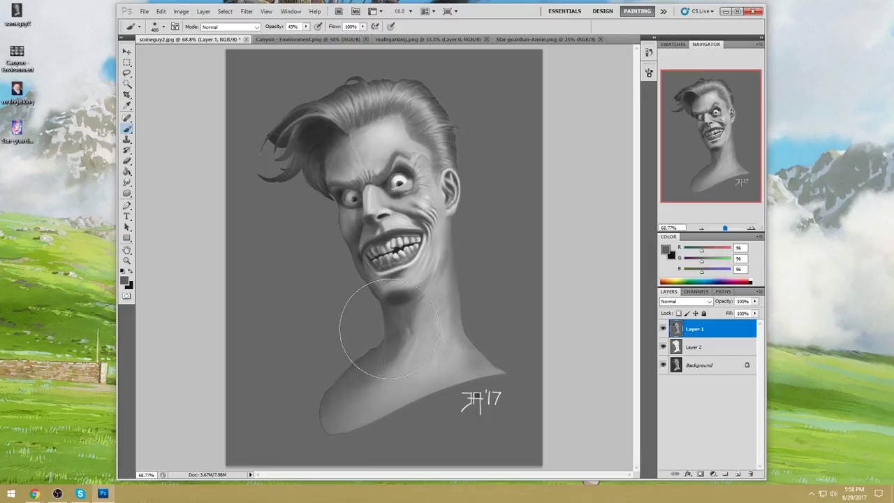
pyautogui.keyDown('alt'); pyautogui.click(401, 298); pyautogui.keyUp('alt')
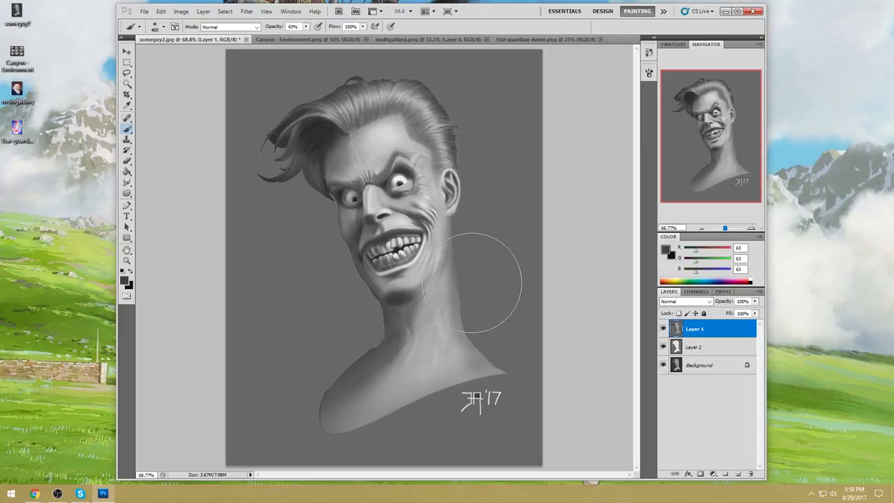
pyautogui.keyDown('alt'); pyautogui.click(395, 248); pyautogui.keyUp('alt')
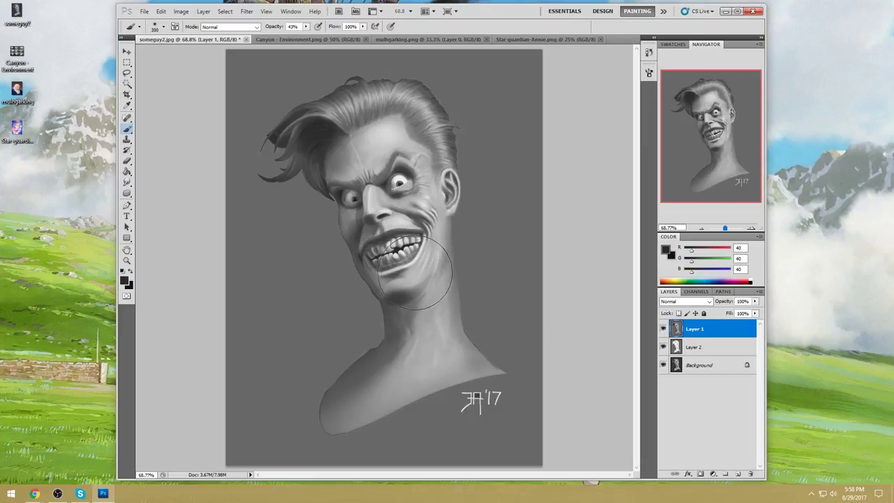
# - Darken the shadowed side of the face and eye socket in Darken mode, size 175, with greys sampled near the mouth and nostril
pyautogui.click(234, 26)
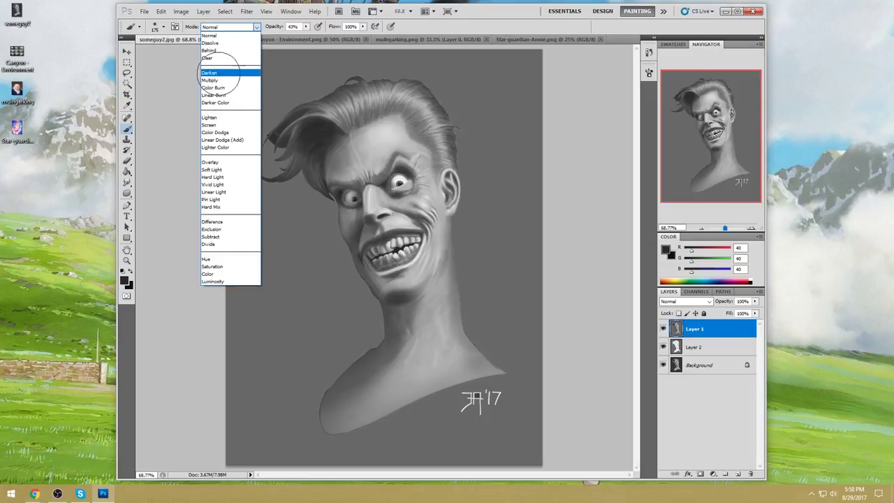
pyautogui.click(210, 72)
pyautogui.keyDown('alt'); pyautogui.click(373, 250); pyautogui.keyUp('alt')
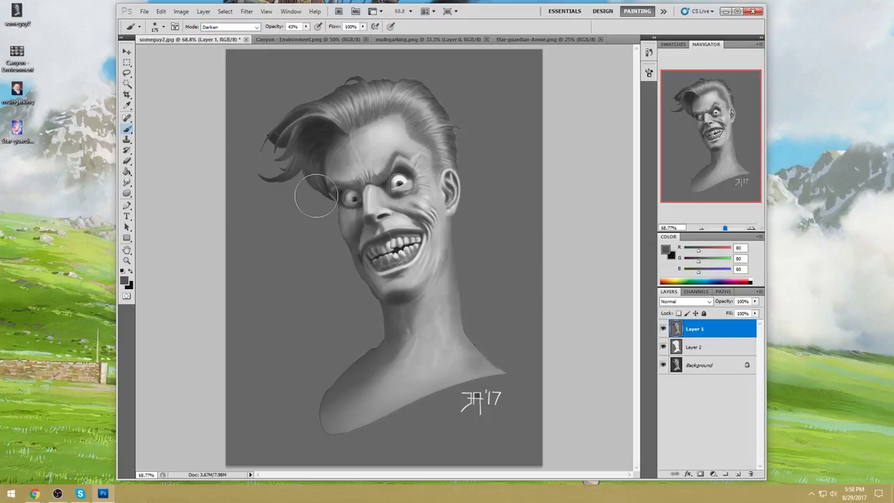
pyautogui.keyDown('alt'); pyautogui.click(360, 246); pyautogui.keyUp('alt')
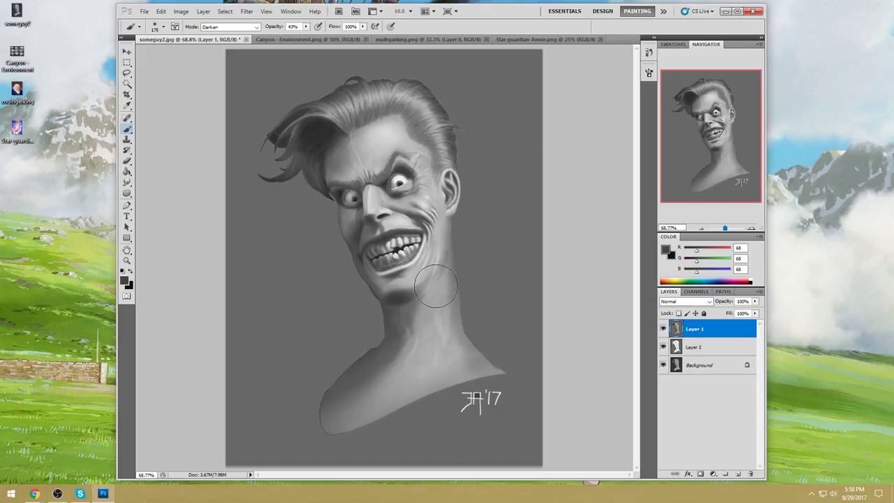
pyautogui.keyDown('alt'); pyautogui.click(383, 211); pyautogui.keyUp('alt')
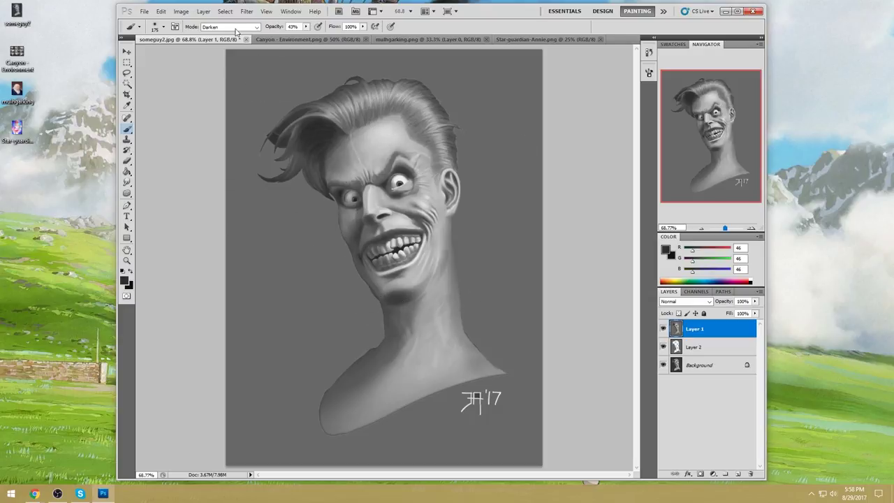
pyautogui.moveTo(356, 198)
pyautogui.mouseDown()
pyautogui.moveTo(349, 193)
pyautogui.moveTo(364, 187)
pyautogui.mouseUp()
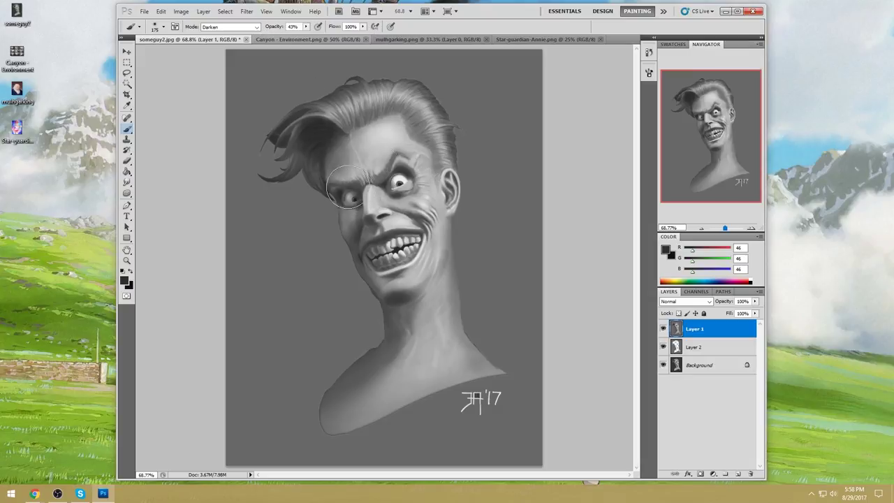
# - Brighten the nose in Normal mode with light greys sampled from the nose highlight and nostril
pyautogui.click(230, 27)
pyautogui.click(230, 39)
pyautogui.hotkey('shift', 'alt', 'n')
pyautogui.keyDown('alt'); pyautogui.click(372, 218); pyautogui.keyUp('alt')
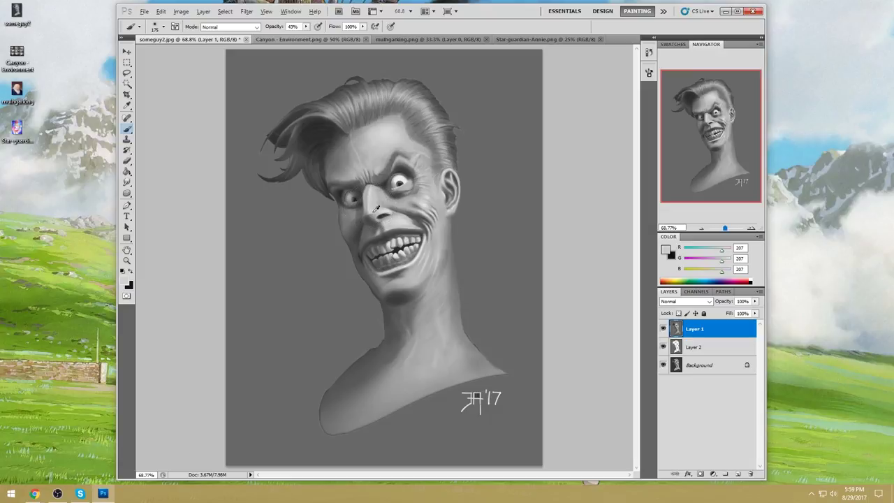
pyautogui.keyDown('alt'); pyautogui.click(381, 209); pyautogui.keyUp('alt')
# - Blend the painted shading with the Smudge tool at size 20 and 16% strength
pyautogui.click(127, 182)
pyautogui.click(160, 202)
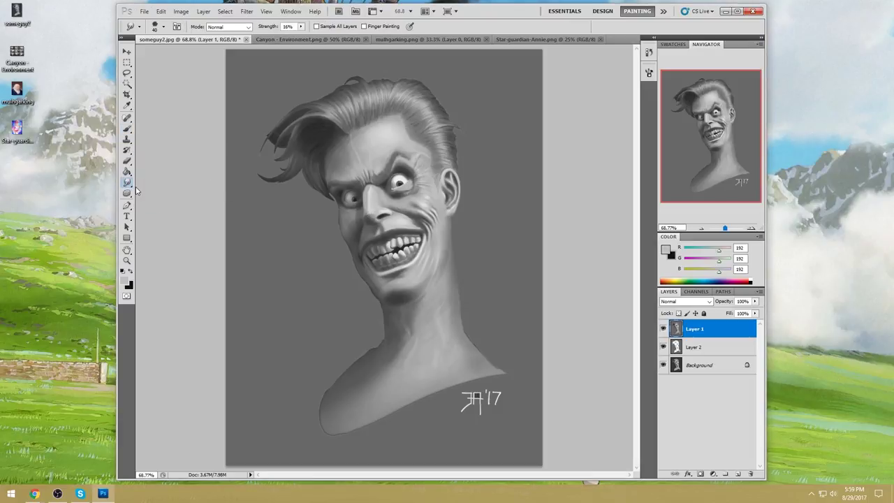
pyautogui.press('[')
# - Compare the portrait before and after the corrections by hiding and showing Layer 1 several times
pyautogui.click(663, 328)
pyautogui.click(663, 329)
pyautogui.click(663, 329)
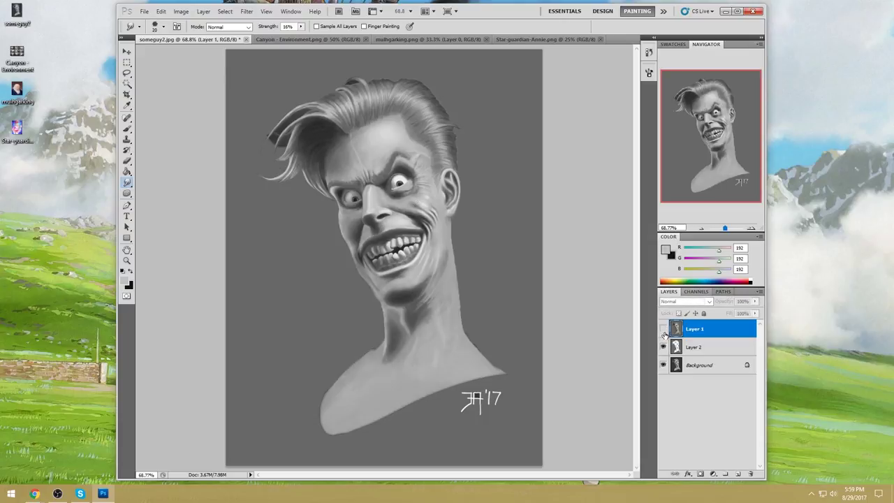
pyautogui.click(664, 329)
pyautogui.click(663, 329)
pyautogui.click(663, 329)
pyautogui.click(663, 330)
pyautogui.click(663, 329)
# - Lighten the lit cheek and jaw with a size 500 brush and light greys sampled beside the mouth
pyautogui.press('b')
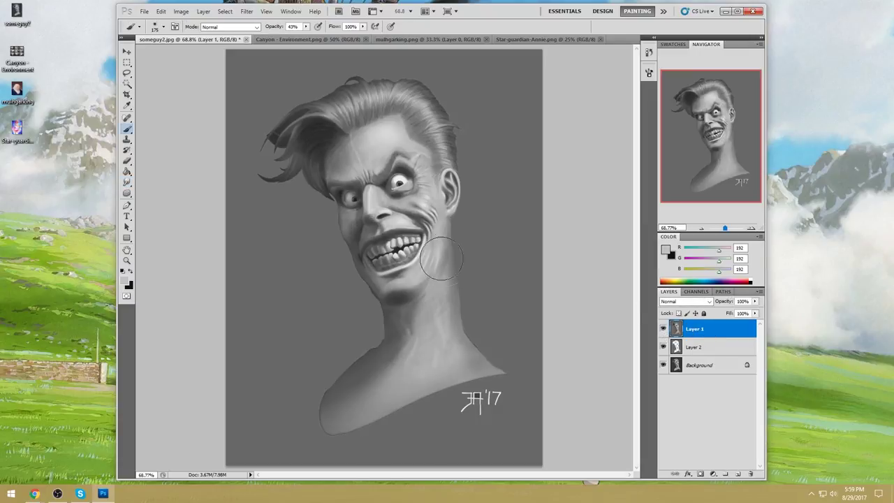
pyautogui.keyDown('alt'); pyautogui.click(418, 260); pyautogui.keyUp('alt')
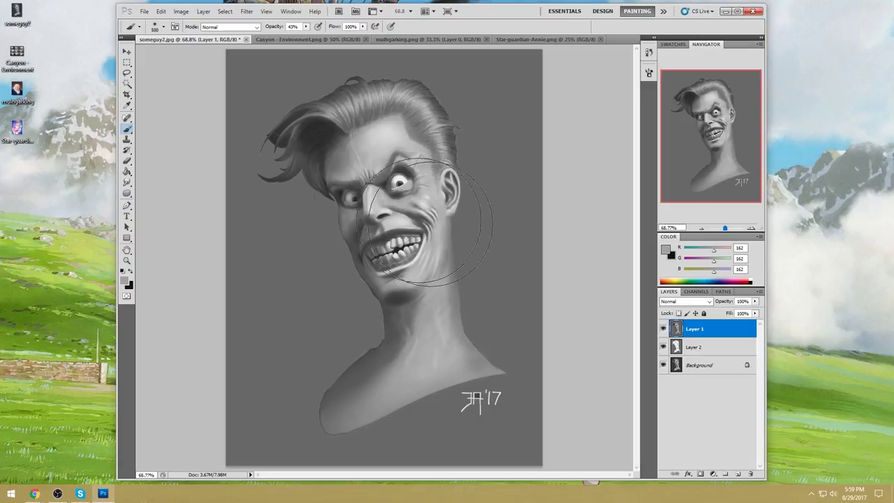
pyautogui.keyDown('alt'); pyautogui.click(417, 256); pyautogui.keyUp('alt')
pyautogui.press(']')
pyautogui.press(']')
pyautogui.press(']')
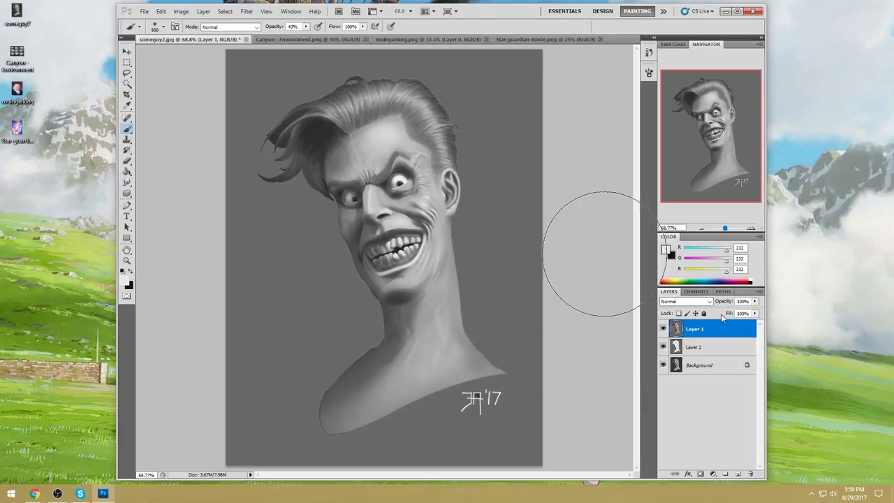
# - Add a new layer above Layer 1 and shrink the brush to size 40
pyautogui.click(738, 474)
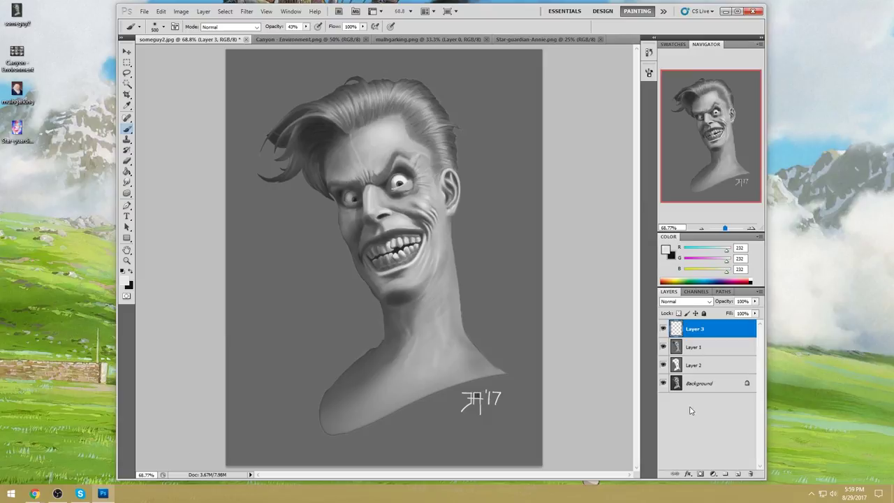
pyautogui.press('[')
pyautogui.press('[')
pyautogui.press('[')
pyautogui.press('[')
pyautogui.press('[')
pyautogui.press('[')
pyautogui.press('[')
pyautogui.press('[')
pyautogui.press('[')
pyautogui.press('[')
pyautogui.press('[')
pyautogui.press('[')
pyautogui.press('[')
pyautogui.press('[')
# - Set the foreground colour to light grey f0f0f0 and add another new layer on top for the reflected light
pyautogui.keyDown('alt'); pyautogui.click(371, 191); pyautogui.keyUp('alt')
pyautogui.click(668, 249)
pyautogui.click(606, 113)
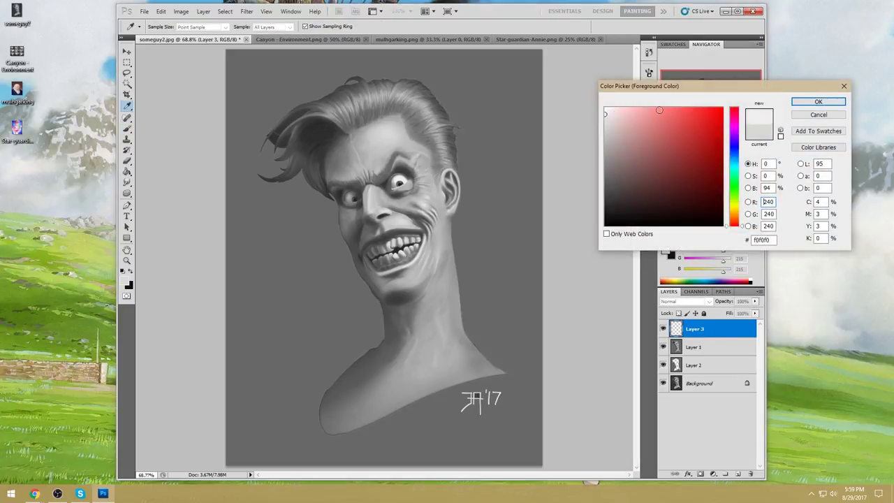
pyautogui.click(815, 104)
pyautogui.press('b')
pyautogui.click(738, 474)
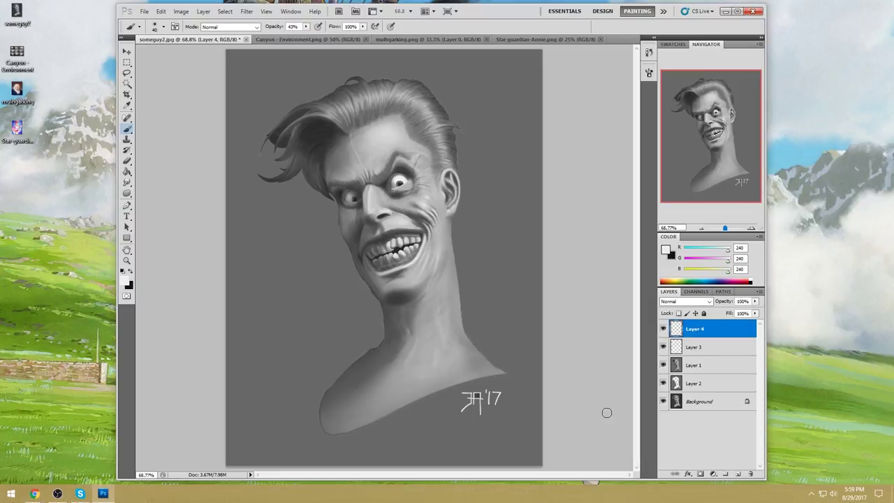
# - Enlarge the brush and paint a soft light patch on the shadowed cheek beside the nose on Layer 4
pyautogui.keyDown('alt'); pyautogui.rightClick(381, 238); pyautogui.keyUp('alt')
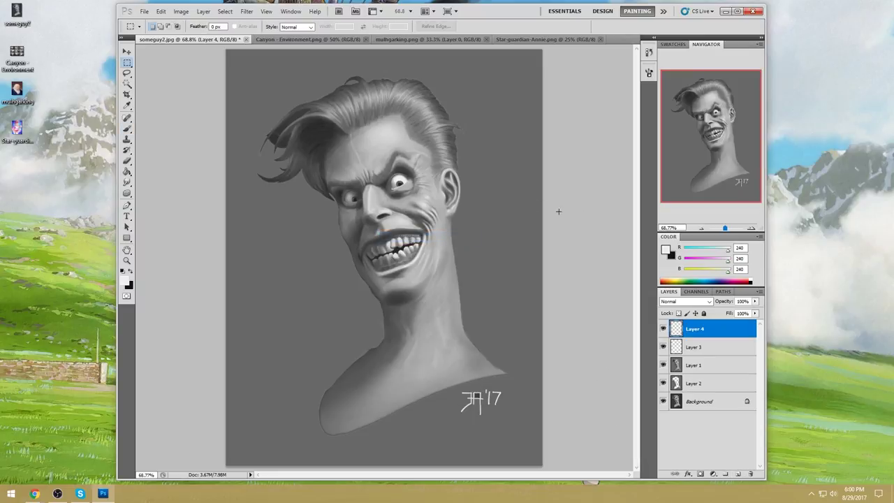
pyautogui.keyDown('alt'); pyautogui.rightClick(361, 210); pyautogui.keyUp('alt')
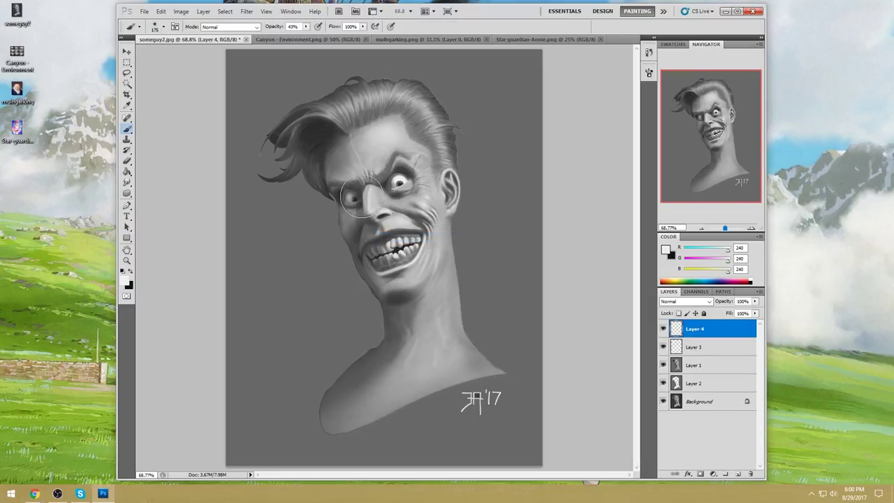
pyautogui.keyDown('alt'); pyautogui.rightClick(362, 210); pyautogui.keyUp('alt')
pyautogui.moveTo(360, 210); pyautogui.dragTo(364, 217)
# - Trim the light patch beside the nose with the textured 80 px eraser brush reduced to size 20
pyautogui.press('e')
pyautogui.rightClick(372, 161)
pyautogui.click(461, 305)
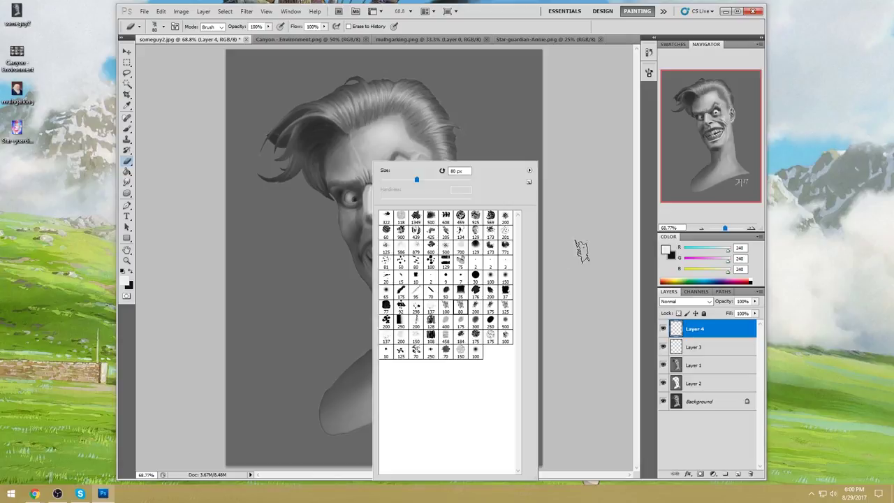
pyautogui.click(563, 233)
pyautogui.keyDown('alt'); pyautogui.rightClick(361, 210); pyautogui.keyUp('alt')
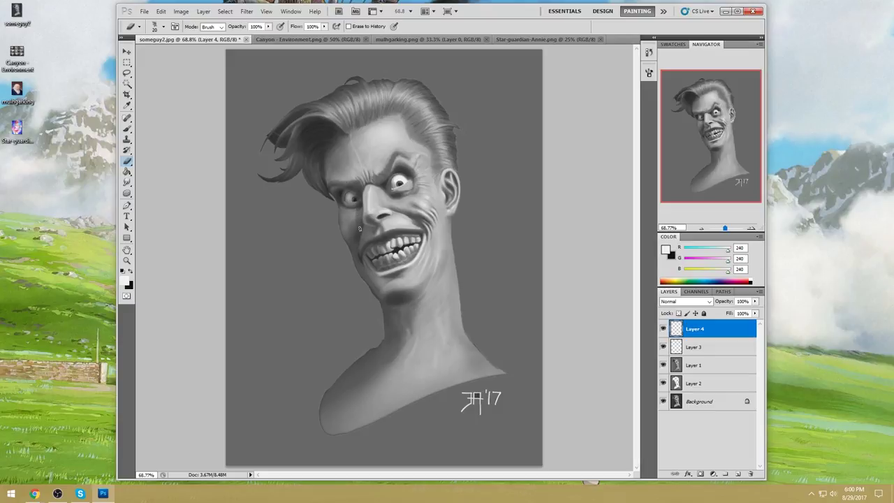
# - Soften the cheek highlight's edges with a round eraser brush resized to 60
pyautogui.rightClick(415, 183)
pyautogui.doubleClick(535, 276)
pyautogui.press('[')
pyautogui.press('[')
pyautogui.press('[')
pyautogui.press(']')
pyautogui.press(']')
pyautogui.press(']')
pyautogui.press(']')
# - Strengthen the highlight by duplicating Layer 4 and merging the copy down into it, and check the layer's visibility
pyautogui.rightClick(727, 337)
pyautogui.click(778, 152)
pyautogui.click(523, 153)
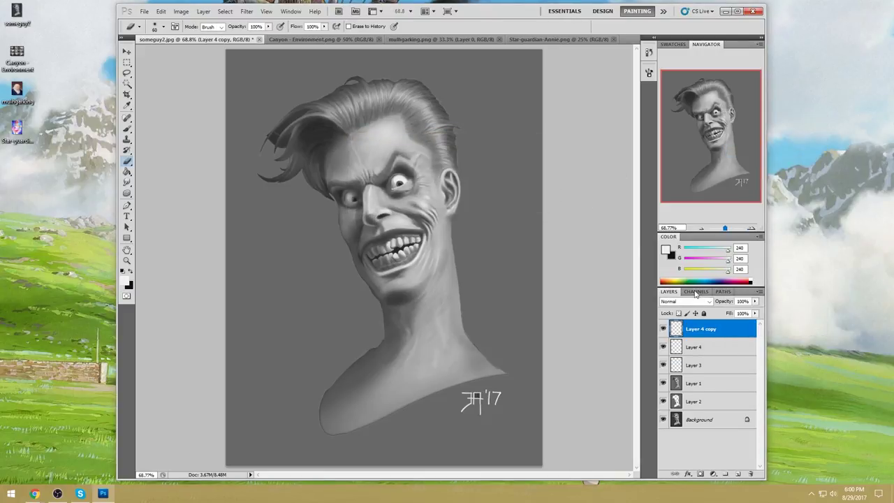
pyautogui.rightClick(727, 332)
pyautogui.click(751, 301)
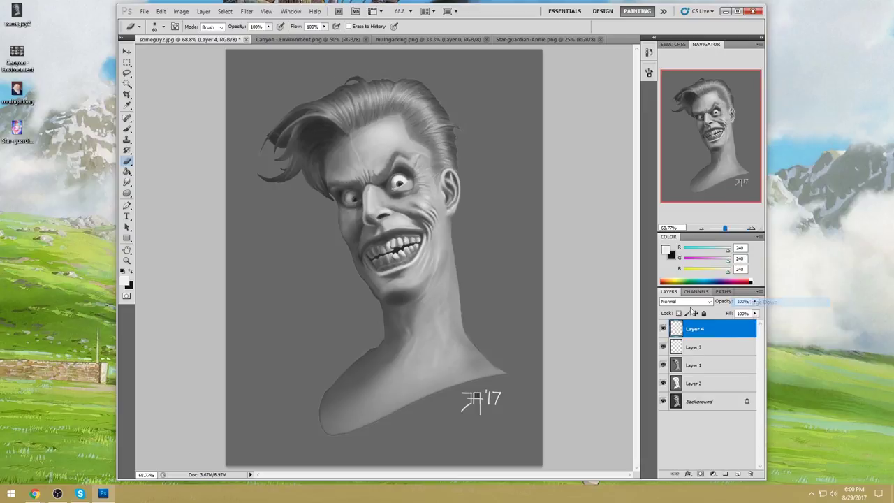
pyautogui.click(664, 330)
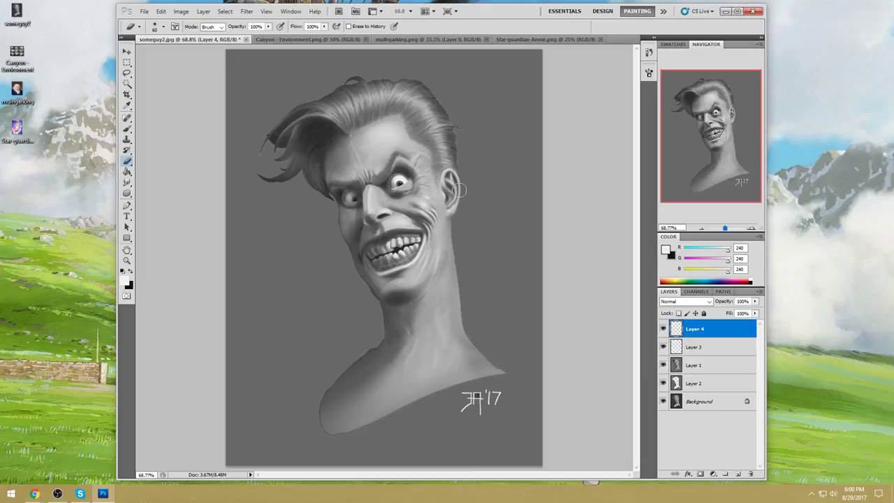
# - Paint reflected light under the chin with a size 150 brush and trim it with a size 20 eraser
pyautogui.press('b')
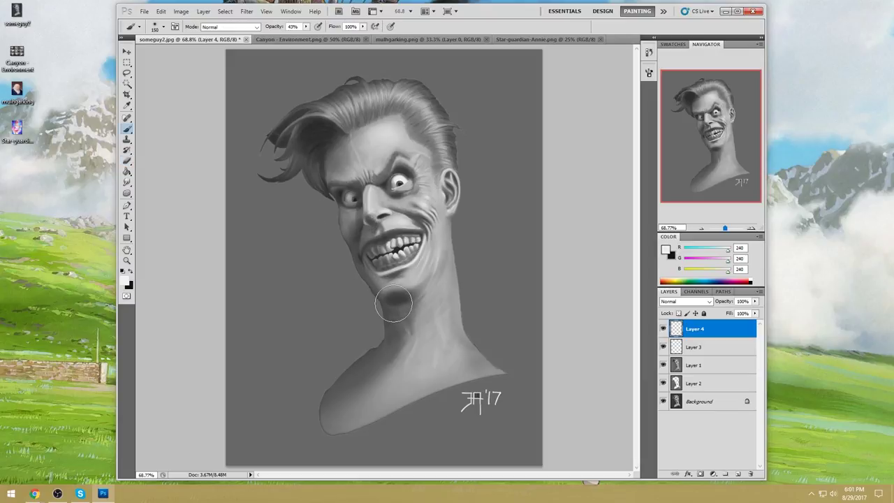
pyautogui.press('e')
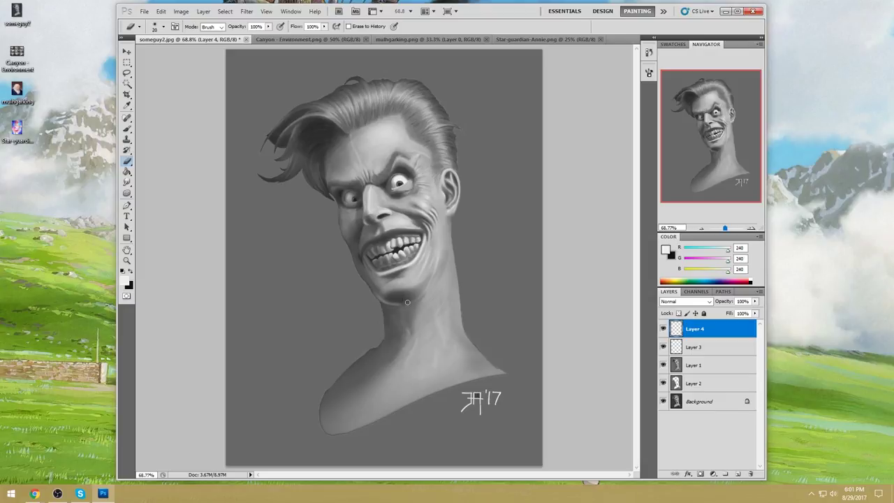
# - Brush reflected light along the neck's shadowed edge at size 150, undoing and retrying strokes
pyautogui.press('b')
pyautogui.moveTo(370, 300); pyautogui.dragTo(385, 342)
pyautogui.hotkey('ctrl', 'z')
pyautogui.hotkey('ctrl', 'z')
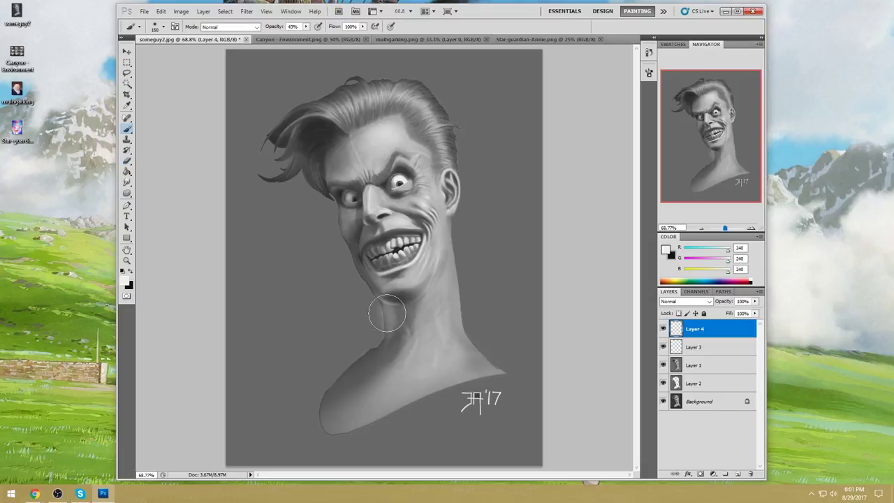
pyautogui.hotkey('ctrl', 'z')
pyautogui.hotkey('ctrl', 'z')
# - Erase the light spilling outside the neck's shadowed outline with a small eraser, undoing the last stroke
pyautogui.press('e')
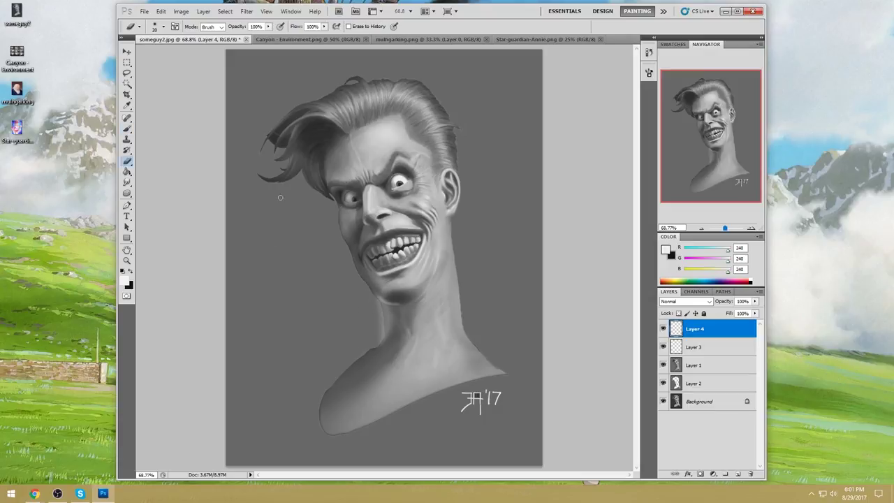
pyautogui.moveTo(371, 341)
pyautogui.mouseDown()
pyautogui.moveTo(377, 306)
pyautogui.moveTo(382, 343)
pyautogui.mouseUp()
pyautogui.hotkey('ctrl', 'z')
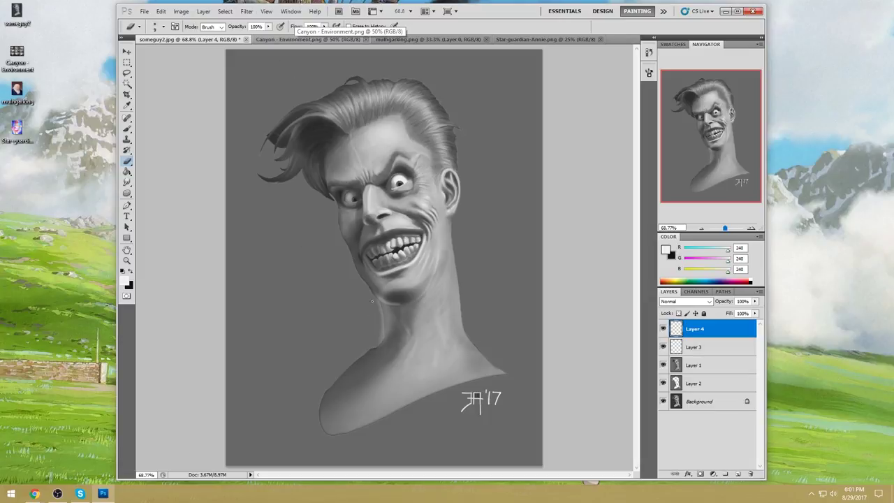
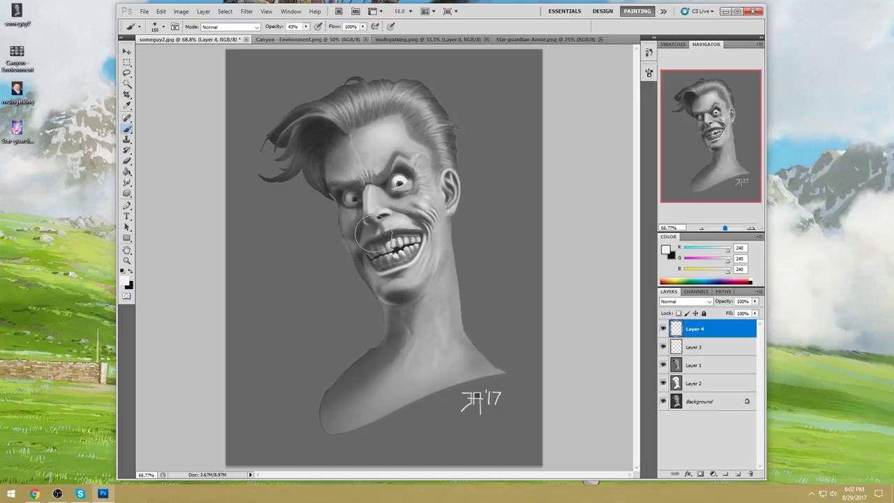
# - Paint reflected light along the shadowed cheek and trim it with the textured 80 px eraser brush shrunk to size 20
pyautogui.moveTo(336, 235); pyautogui.dragTo(350, 250)
pyautogui.press('e')
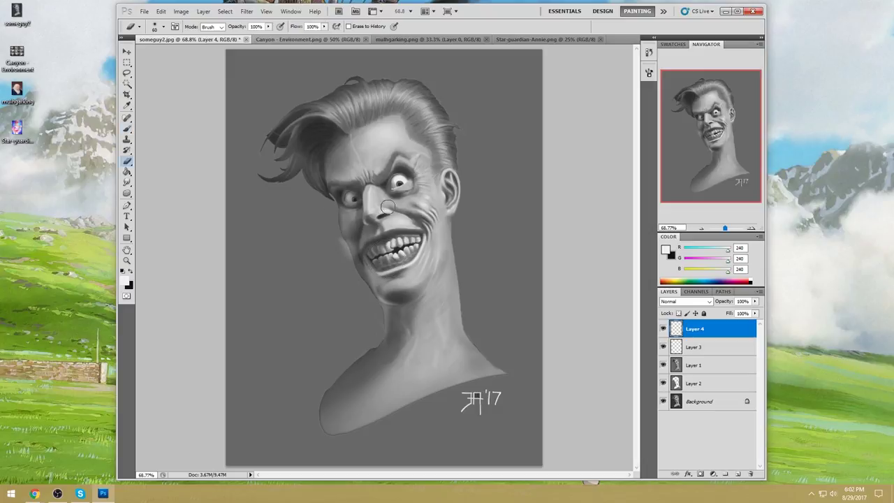
pyautogui.rightClick(433, 207)
pyautogui.click(553, 292)
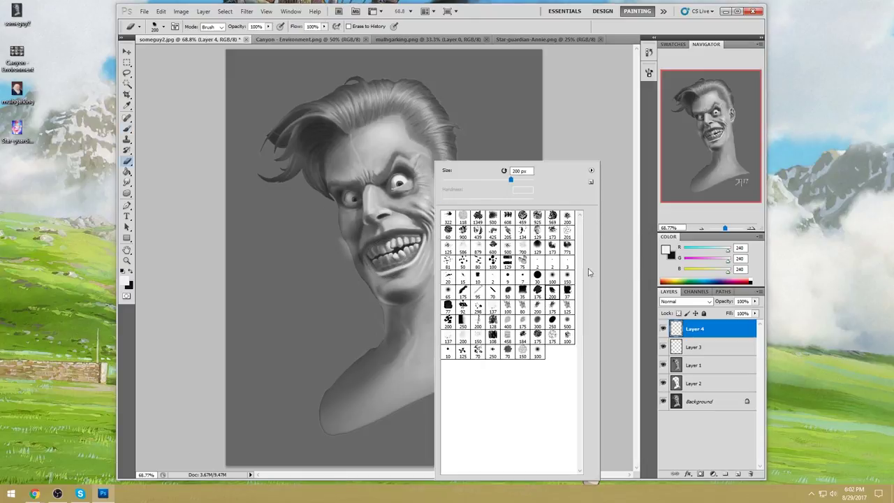
pyautogui.click(522, 306)
pyautogui.click(589, 134)
pyautogui.press('[')
pyautogui.press('[')
pyautogui.press('[')
pyautogui.press('[')
pyautogui.press('[')
pyautogui.press('[')
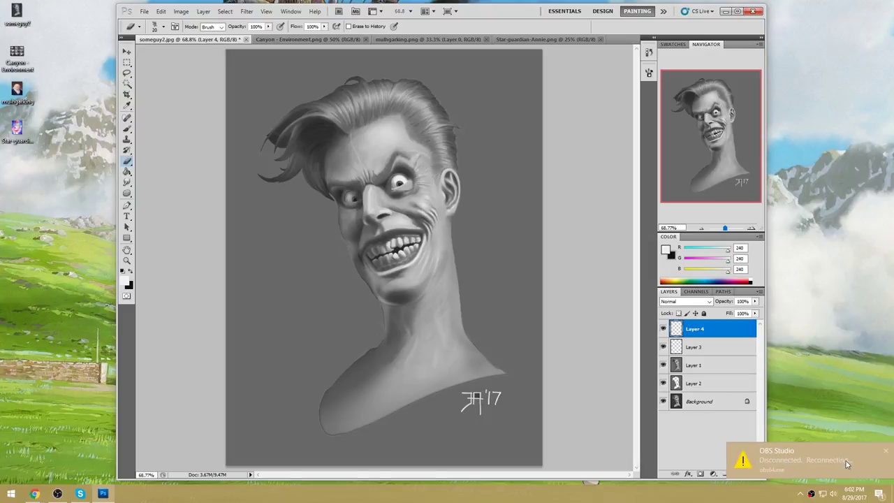
# - Refine the reflected light on the shadowed cheek with the size 150 brush and size 20 eraser, comparing with Layer 4 hidden and shown
pyautogui.click(889, 453)
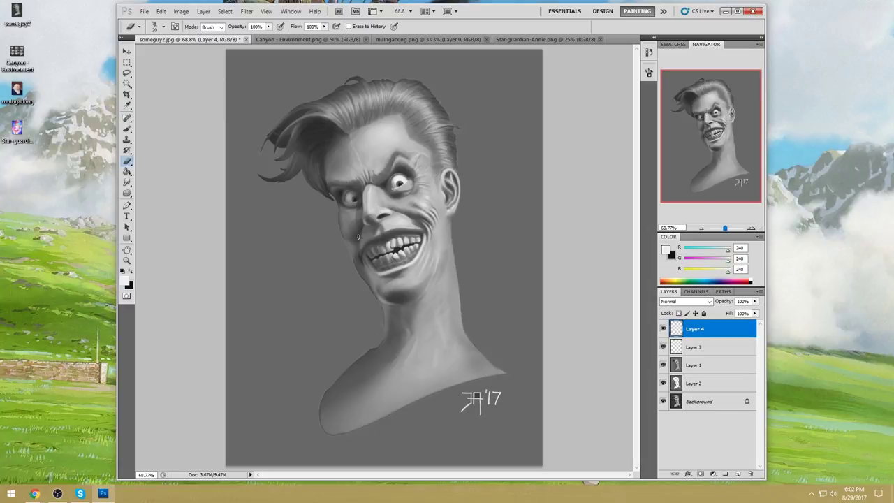
pyautogui.press('b')
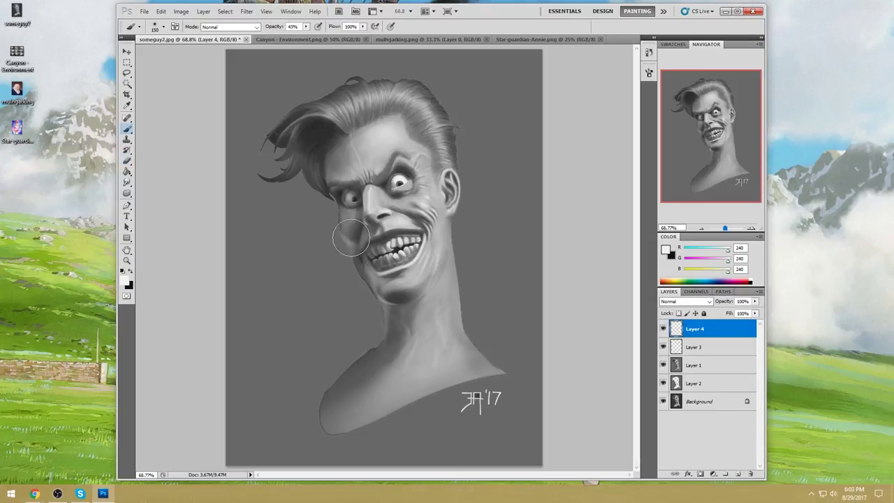
pyautogui.press('e')
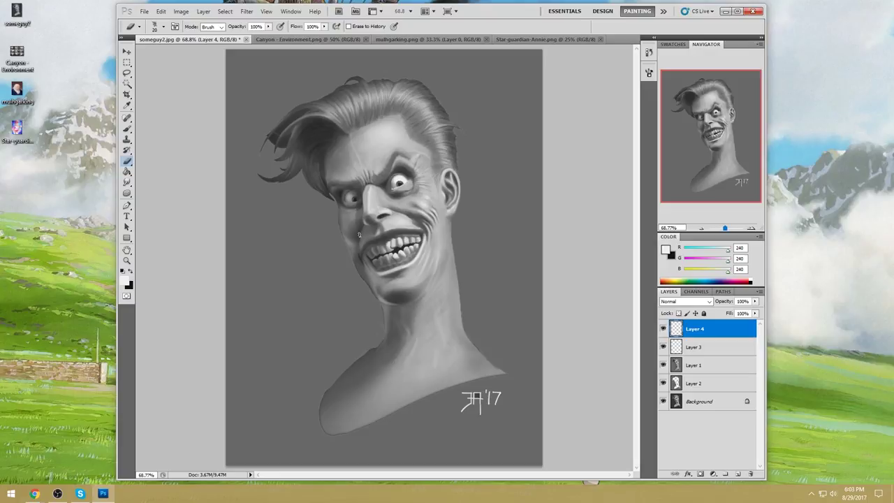
pyautogui.press('b')
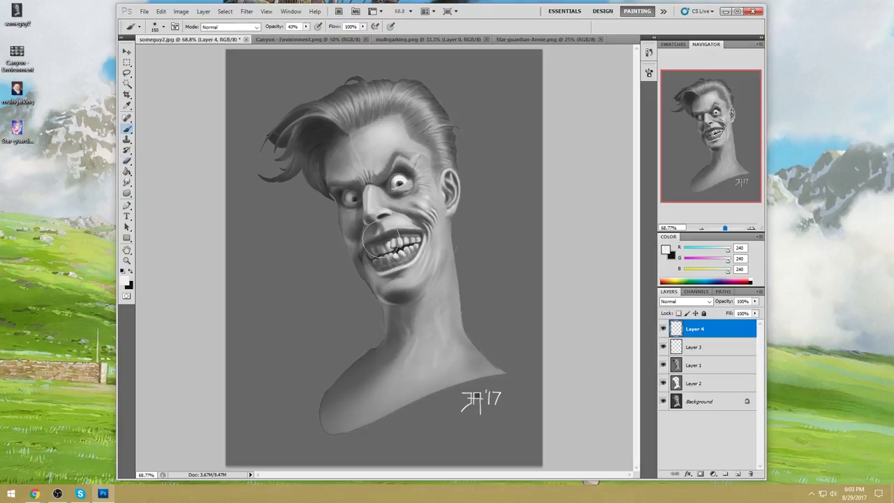
pyautogui.click(663, 329)
pyautogui.click(663, 329)
pyautogui.click(663, 329)
pyautogui.click(663, 330)
# - Paint a soft round light source in the background beside the neck with a size 150 brush at 43% opacity
pyautogui.moveTo(308, 320); pyautogui.dragTo(313, 318)
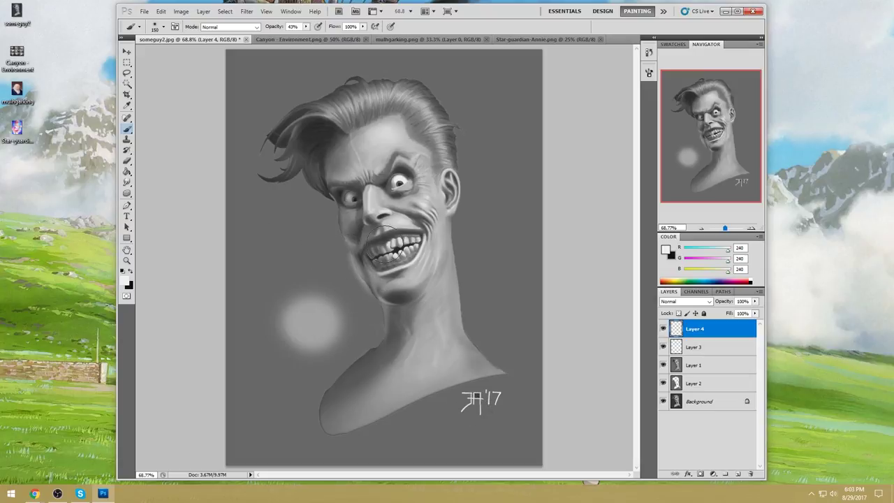
pyautogui.press('e')
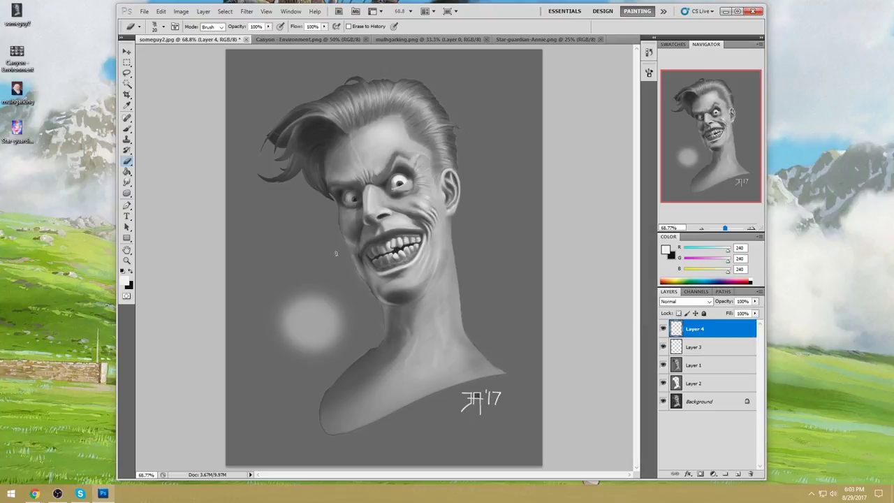
pyautogui.press('b')
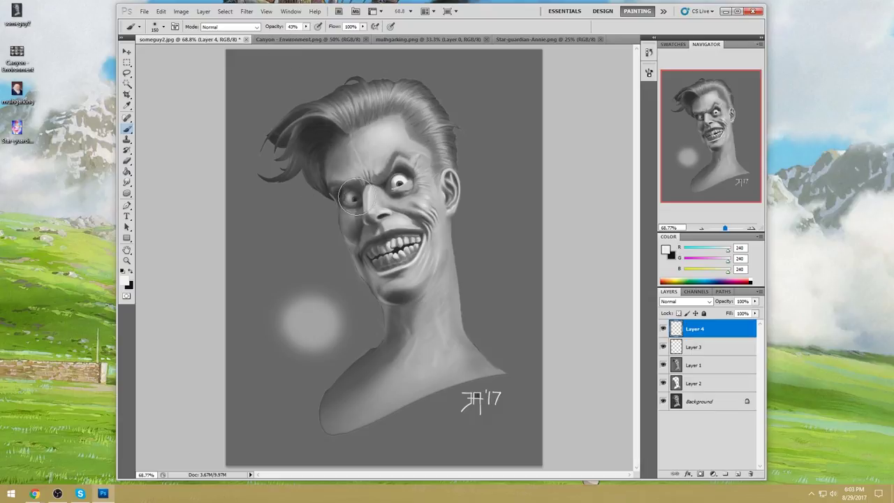
# - Add reflected light along the shadowed side of the nose with a size 90 brush and set the eraser opacity to 61%
pyautogui.press('[')
pyautogui.press('[')
pyautogui.press('[')
pyautogui.press('e')
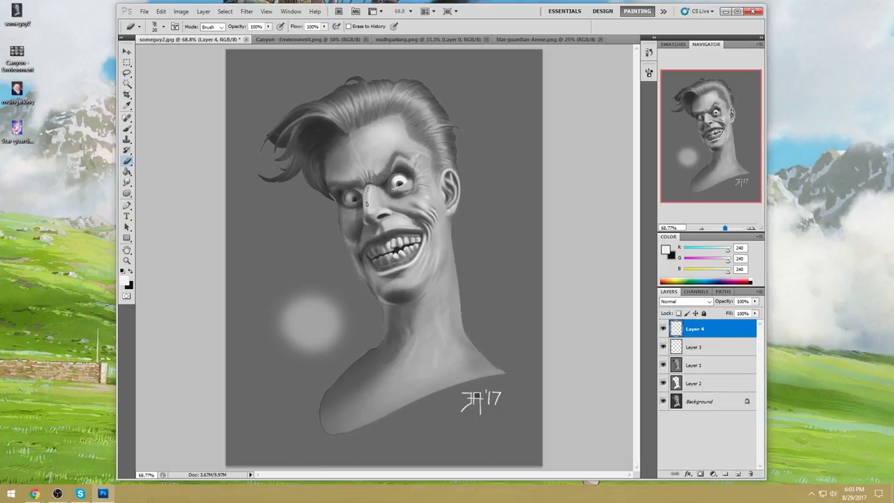
pyautogui.moveTo(268, 27); pyautogui.dragTo(251, 40)
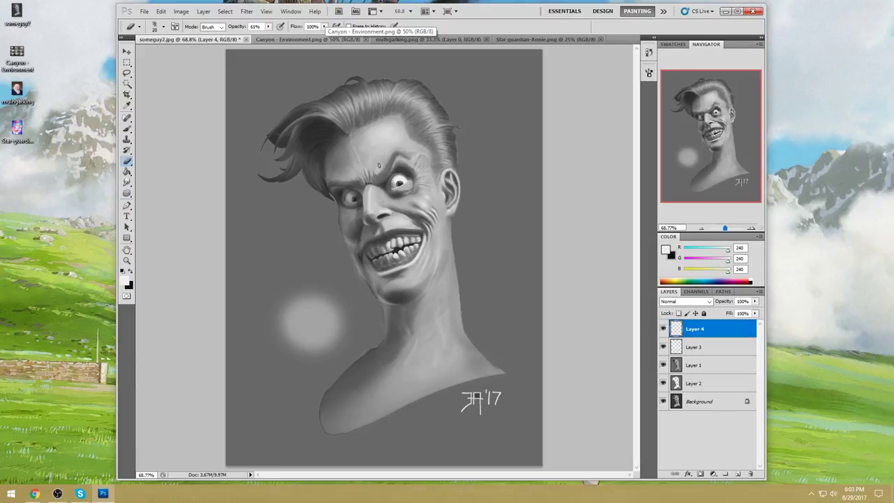
# - Compare the portrait with and without the reflected light by repeatedly hiding and showing Layer 4
pyautogui.click(664, 330)
pyautogui.click(665, 329)
pyautogui.click(664, 330)
pyautogui.click(664, 329)
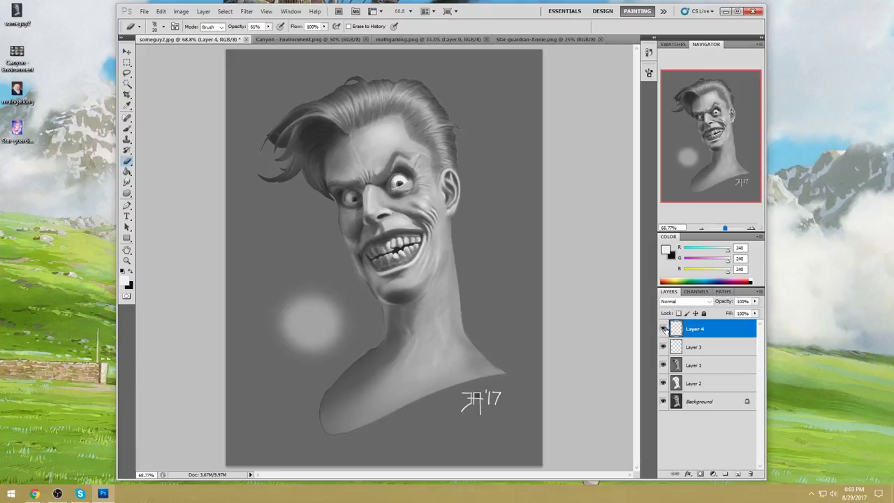
pyautogui.click(665, 329)
pyautogui.click(664, 329)
pyautogui.click(666, 330)
pyautogui.click(665, 330)
# - Intensify the reflected light by duplicating Layer 4 and merging the copy down
pyautogui.rightClick(718, 334)
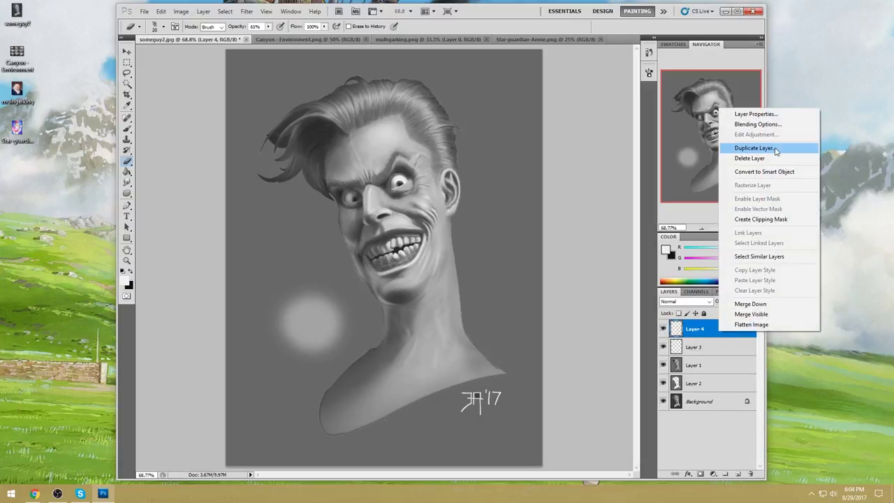
pyautogui.click(753, 148)
pyautogui.press('Return')
pyautogui.rightClick(730, 333)
pyautogui.click(751, 302)
# - Strengthen the light further with a second duplicate of Layer 4 merged into the original
pyautogui.rightClick(714, 328)
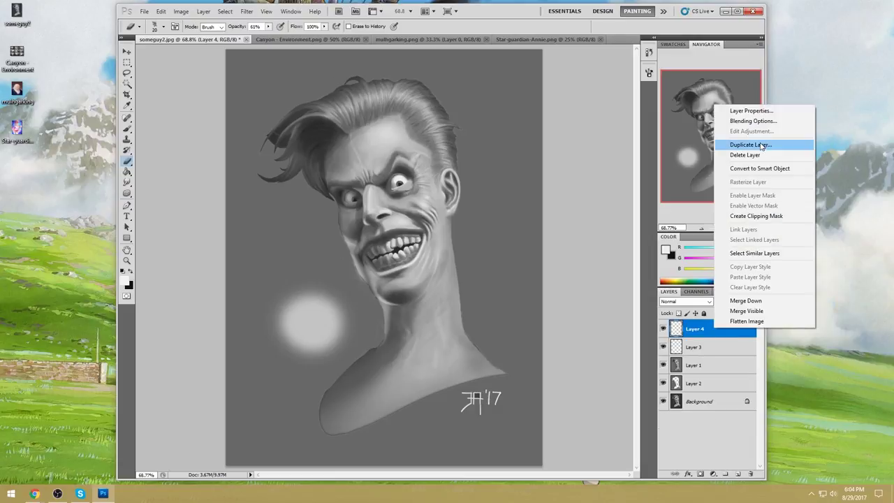
pyautogui.click(762, 146)
pyautogui.click(532, 152)
pyautogui.rightClick(727, 334)
pyautogui.click(751, 301)
# - Duplicate Layer 4 a third time and merge the copy down to brighten the reflected light
pyautogui.rightClick(713, 328)
pyautogui.click(742, 145)
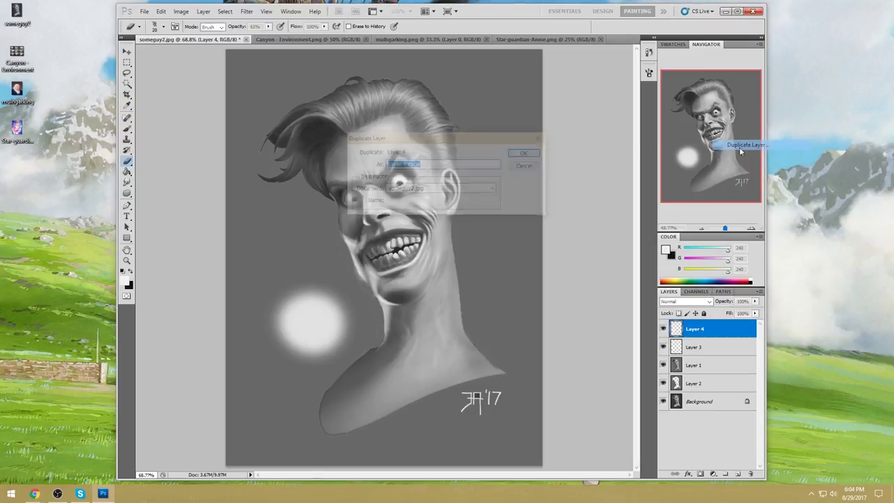
pyautogui.click(534, 153)
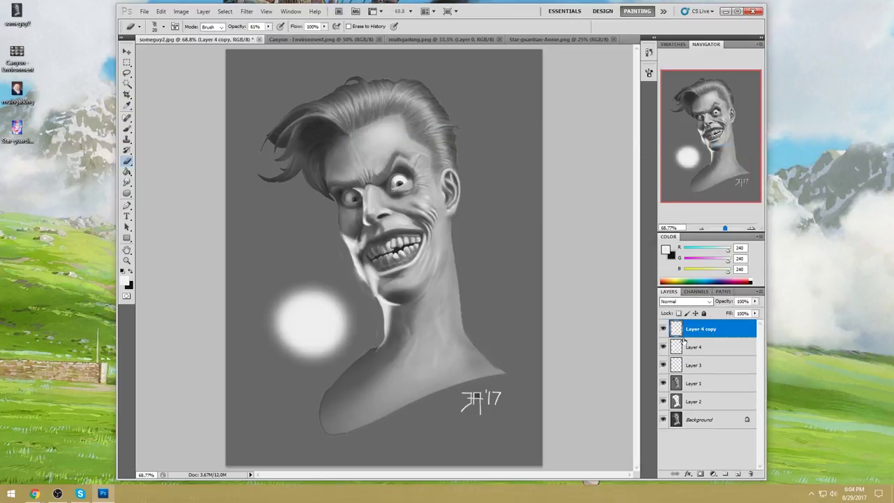
pyautogui.rightClick(727, 335)
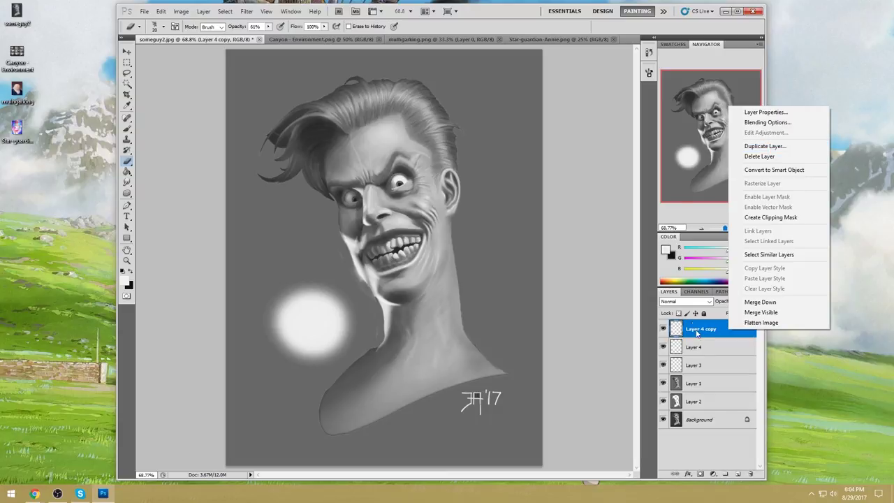
pyautogui.click(709, 343)
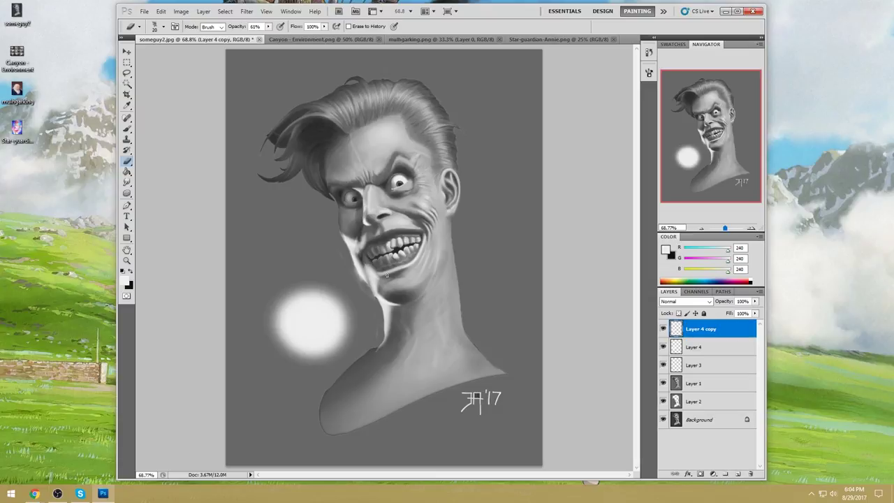
pyautogui.rightClick(737, 330)
pyautogui.click(751, 302)
# - Toggle Layer 4's visibility repeatedly to examine the effect of the intensified light on the face and neck
pyautogui.click(663, 329)
pyautogui.click(663, 330)
pyautogui.click(663, 329)
pyautogui.click(663, 329)
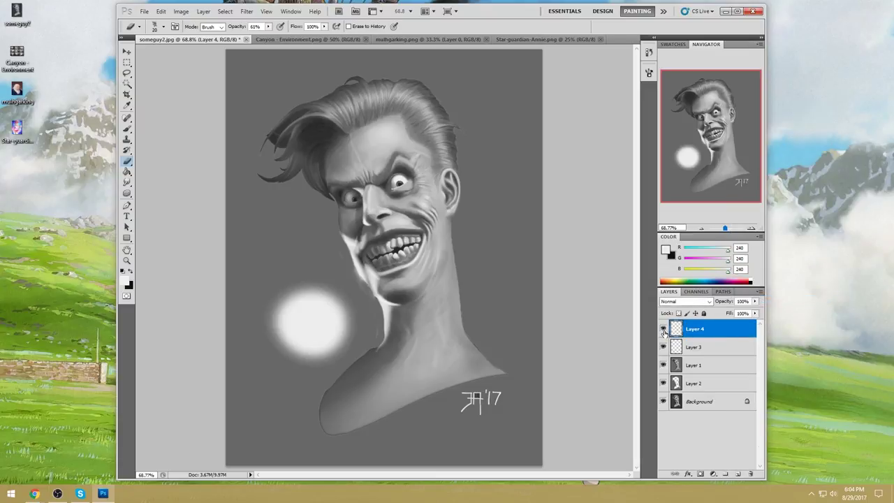
pyautogui.click(663, 330)
pyautogui.click(663, 330)
pyautogui.click(663, 330)
pyautogui.click(663, 330)
pyautogui.click(663, 330)
pyautogui.click(663, 329)
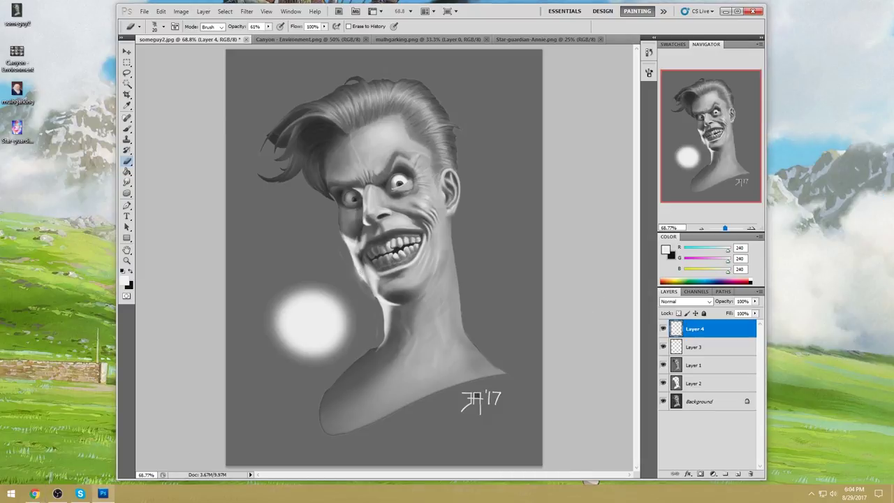
# - Try darkening the nostril with a dark gray (51) sampled from it using a size 90 brush, and undo the stroke
pyautogui.press('b')
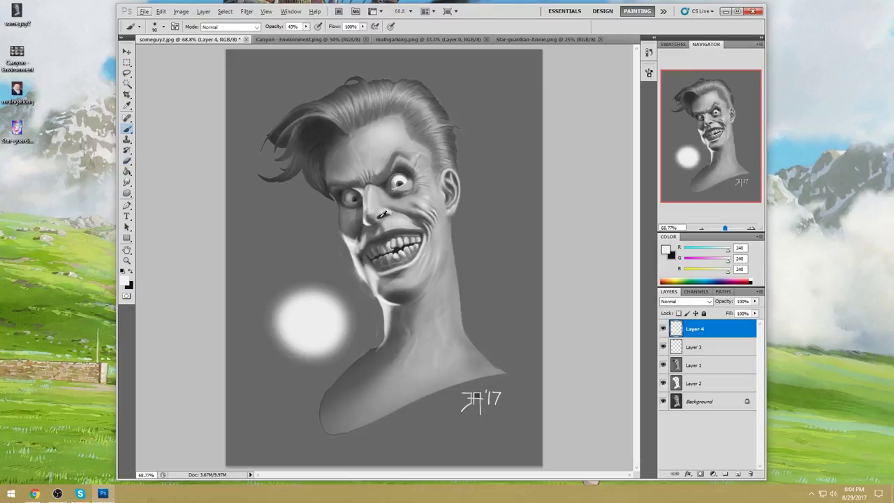
pyautogui.keyDown('alt'); pyautogui.click(382, 217); pyautogui.keyUp('alt')
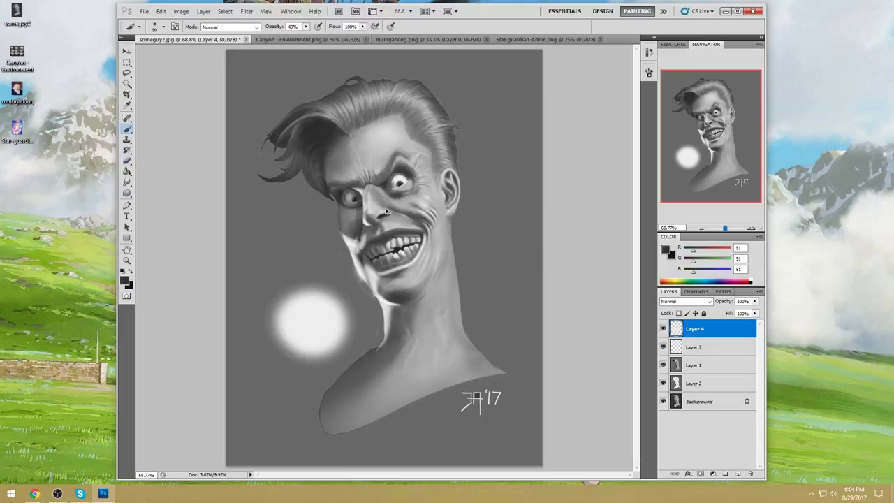
pyautogui.hotkey('ctrl', 'z')
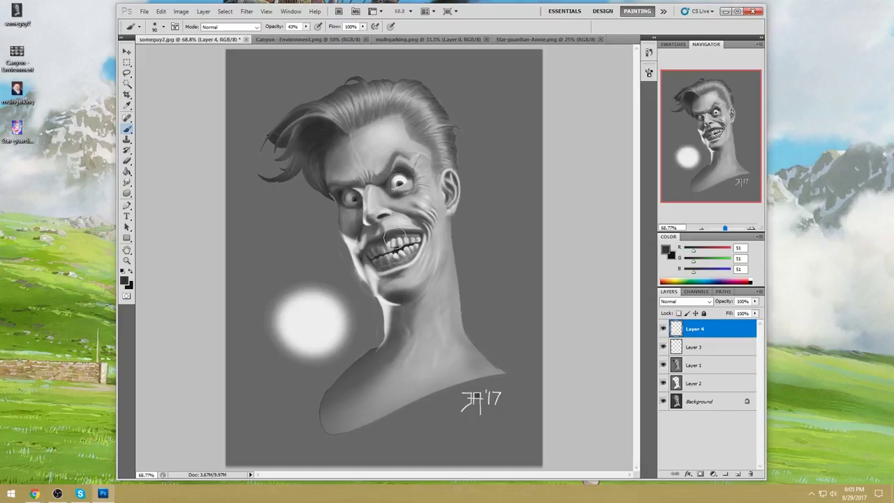
# - Compare Layer 4 hidden and shown, and erase stray light outside the neck outline with a size 20 eraser
pyautogui.click(664, 330)
pyautogui.click(664, 330)
pyautogui.press('e')
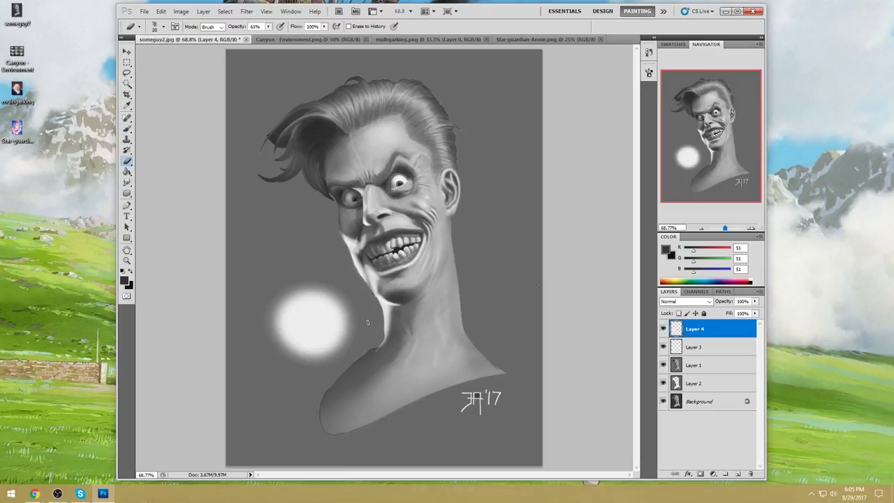
# - Sample light gray 233 and paint stronger light on the shadowed cheek and eye socket with a size 60 brush at 82% opacity
pyautogui.press('b')
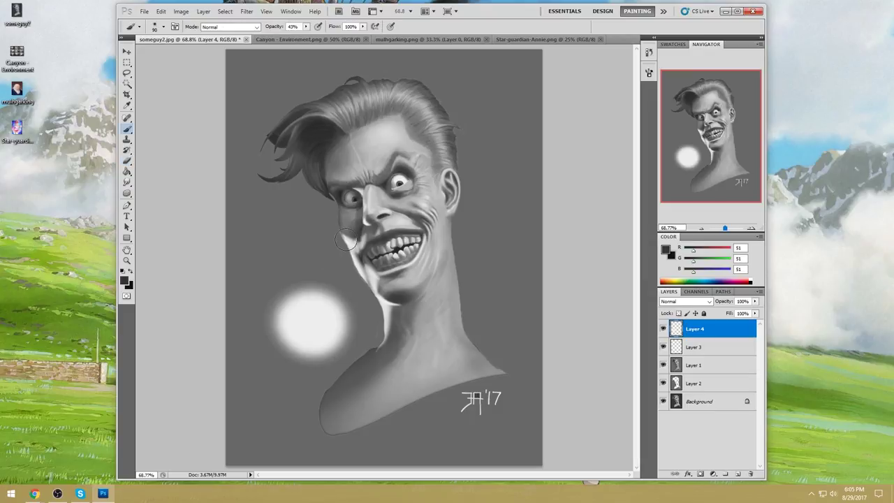
pyautogui.keyDown('alt'); pyautogui.click(352, 240); pyautogui.keyUp('alt')
pyautogui.moveTo(305, 26); pyautogui.dragTo(324, 37)
pyautogui.press('[')
pyautogui.press('[')
pyautogui.press('[')
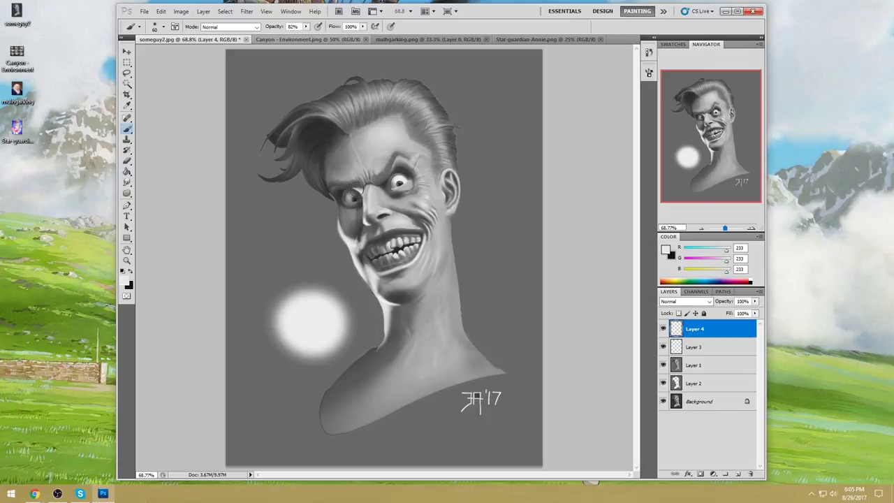
# - Trim the highlight around the shadowed eye with the size 20 eraser and refine it with a smaller brush
pyautogui.press('e')
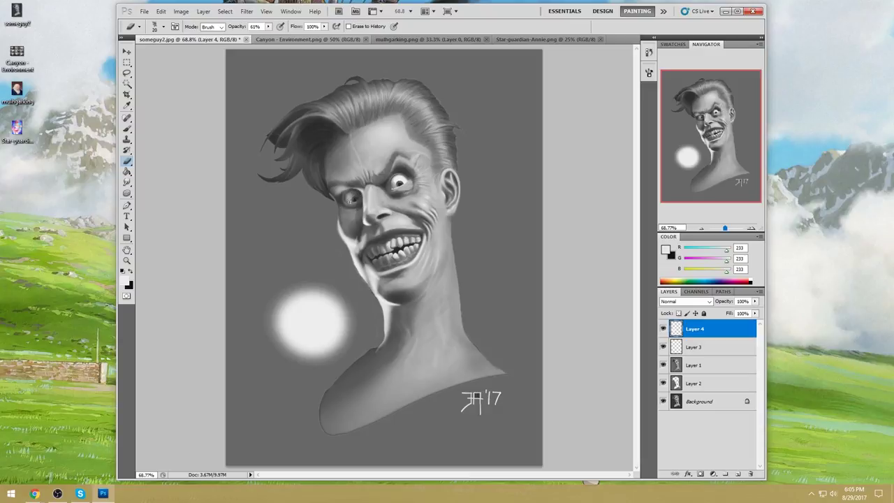
pyautogui.press('b')
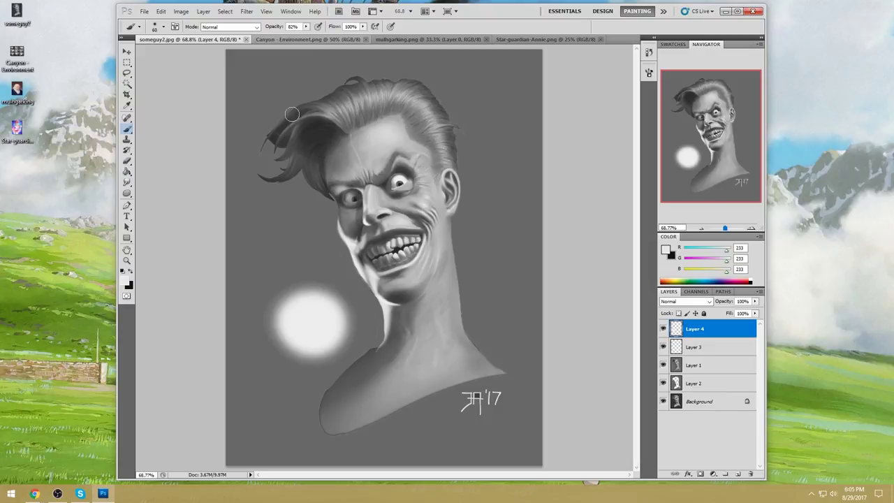
pyautogui.press('[')
pyautogui.press('[')
pyautogui.press('[')
# - Soften the light around the shadowed eye and brow with a soft round eraser at size 90 and 61% opacity
pyautogui.press('e')
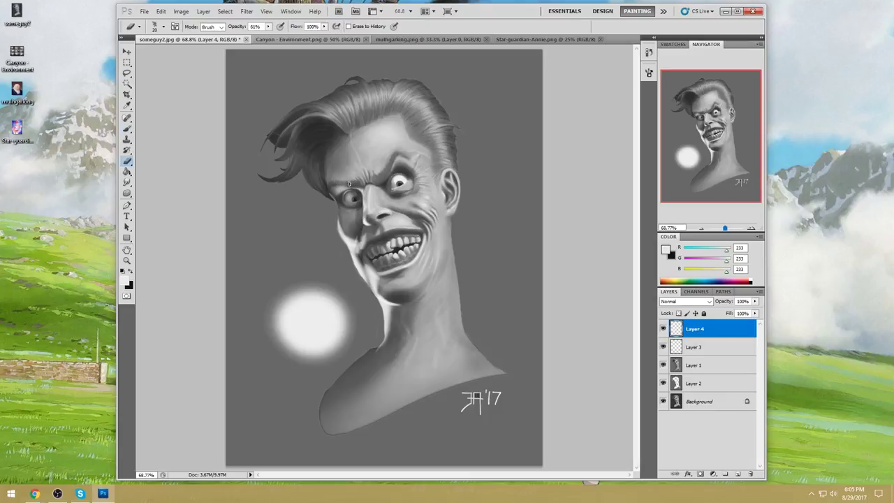
pyautogui.rightClick(392, 178)
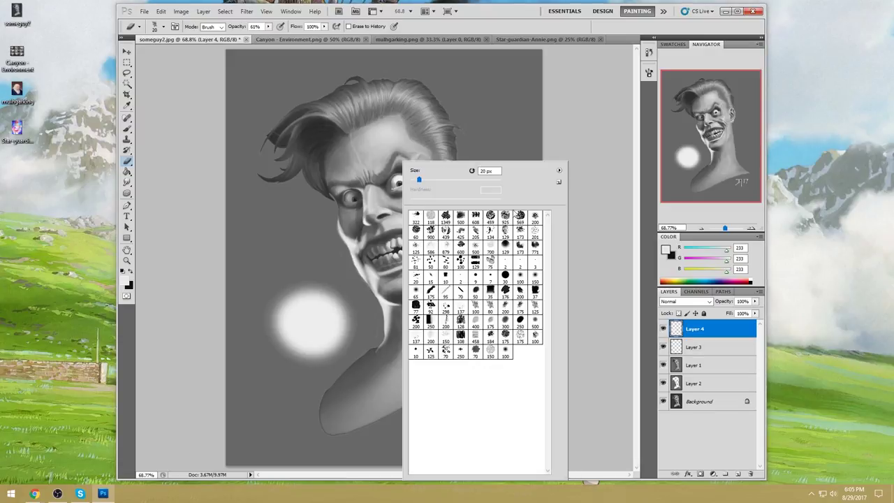
pyautogui.click(535, 279)
pyautogui.click(591, 256)
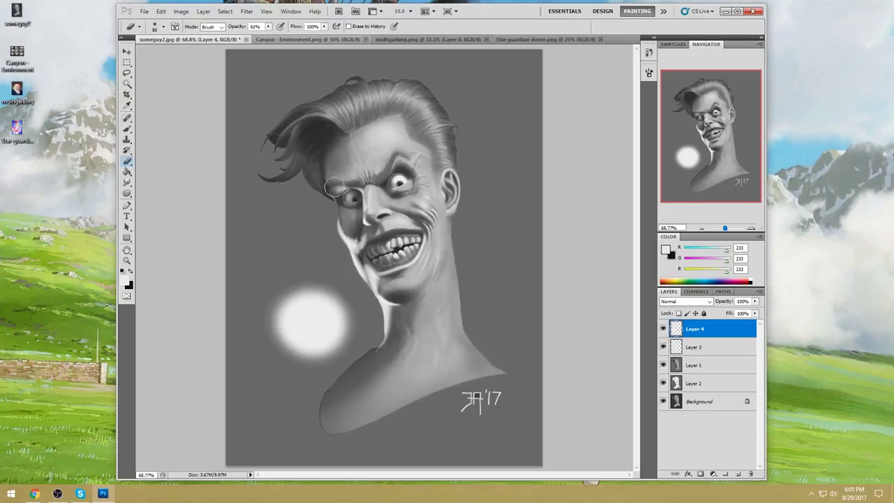
pyautogui.rightClick(398, 136)
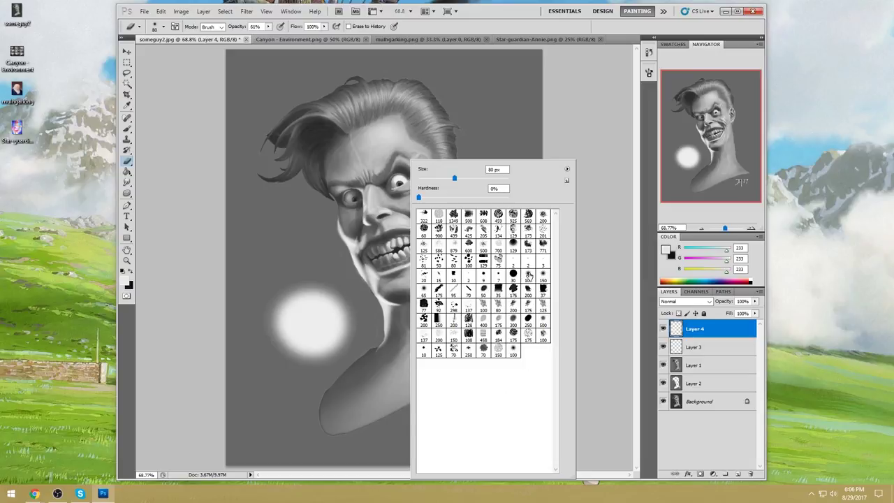
pyautogui.click(529, 275)
pyautogui.click(594, 232)
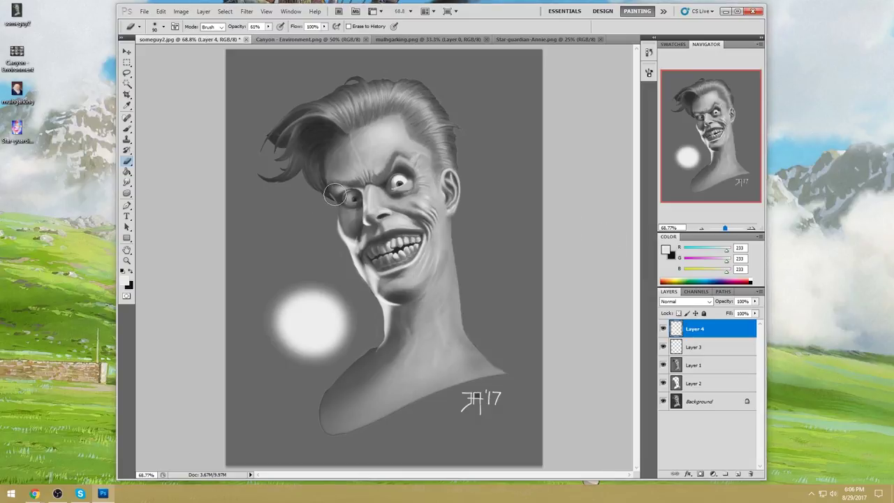
# - Sample gray 175 at the shadowed brow for a soft brush, and reduce the eraser to size 10
pyautogui.press('v')
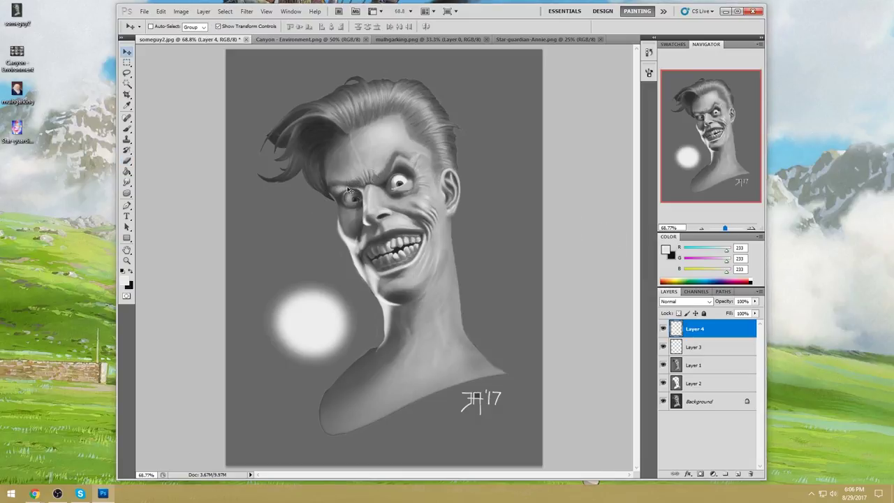
pyautogui.press('b')
pyautogui.press(']')
pyautogui.press(']')
pyautogui.keyDown('alt'); pyautogui.click(341, 188); pyautogui.keyUp('alt')
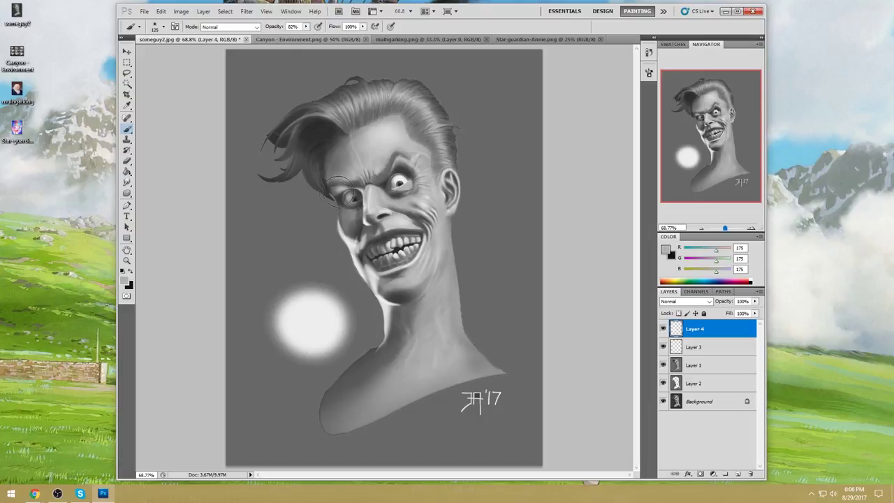
pyautogui.press('[')
pyautogui.press('[')
pyautogui.press('e')
pyautogui.rightClick(383, 158)
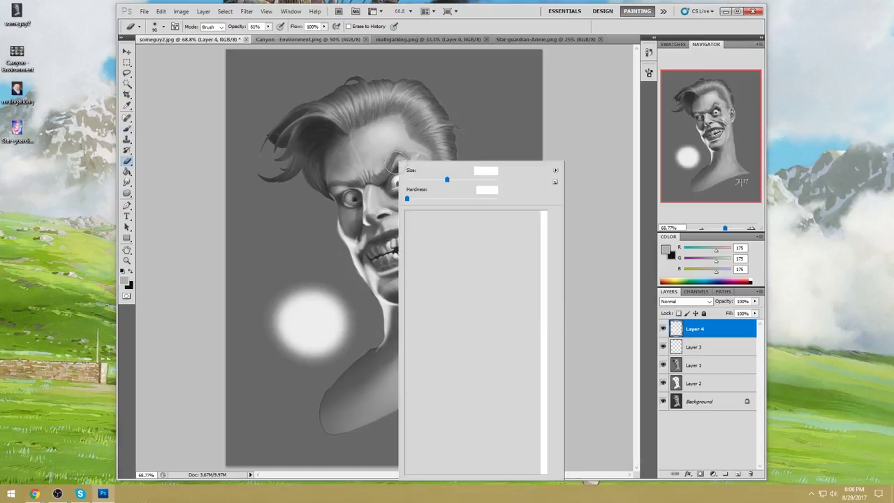
pyautogui.click(598, 276)
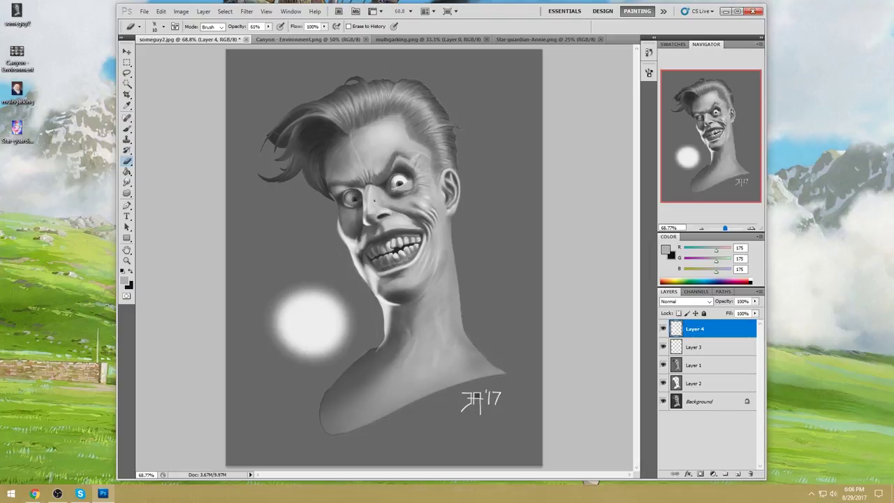
# - Lasso the shadowed eye and drop the selection, merging the extra blank layers back down into Layer 4
pyautogui.press('l')
pyautogui.moveTo(349, 202); pyautogui.dragTo(346, 204)
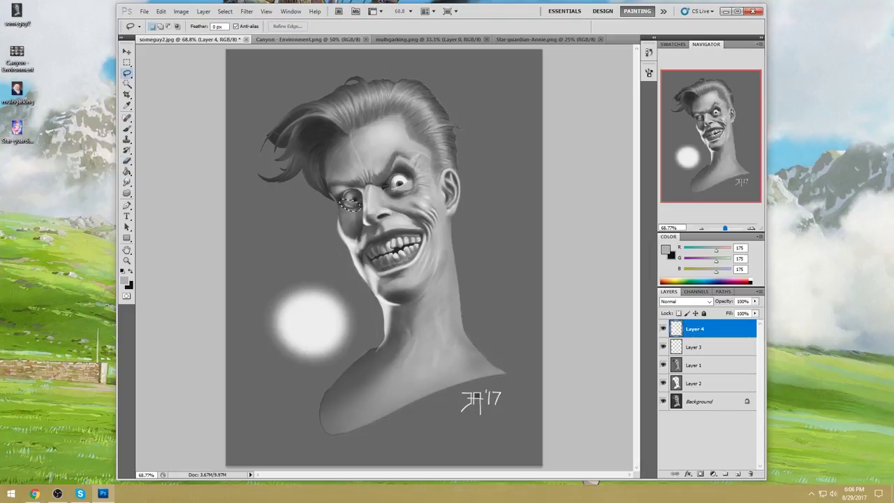
pyautogui.hotkey('ctrl', 'shift', 'alt', 'n')
pyautogui.hotkey('ctrl', 'd')
pyautogui.hotkey('ctrl', 'shift', 'alt', 'n')
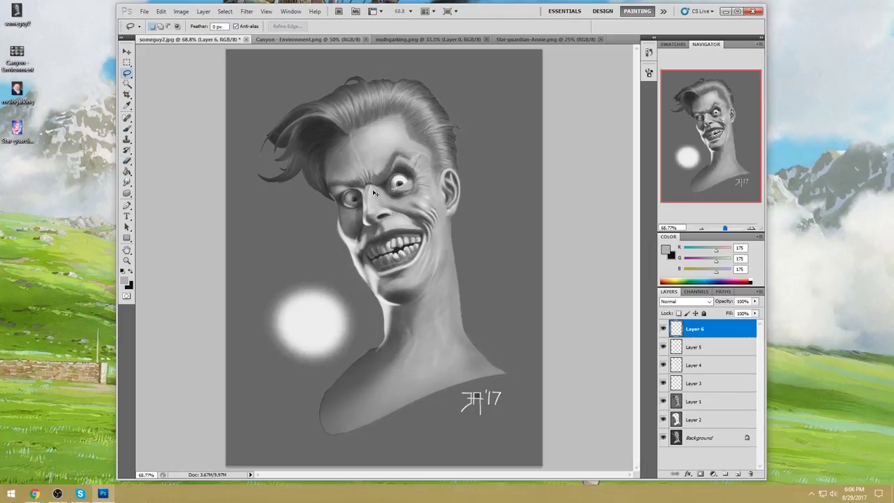
pyautogui.hotkey('ctrl', 'shift', 'alt', 'n')
pyautogui.rightClick(713, 329)
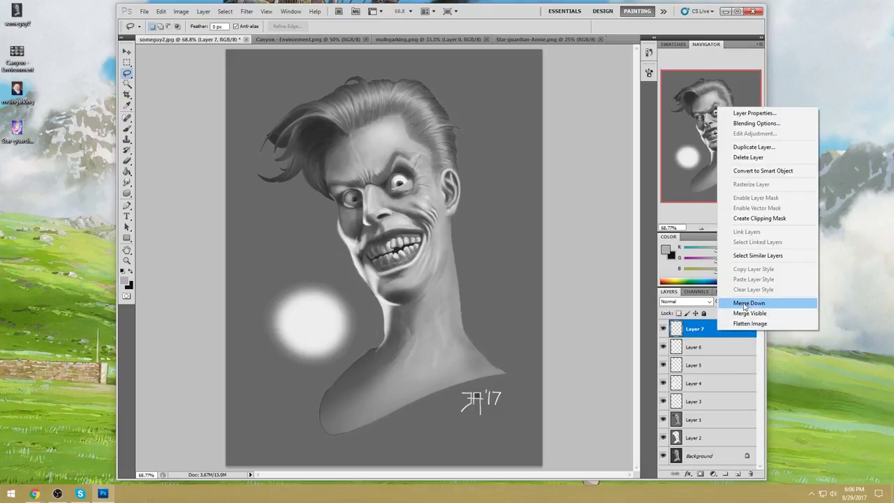
pyautogui.click(745, 301)
pyautogui.rightClick(713, 330)
pyautogui.click(744, 301)
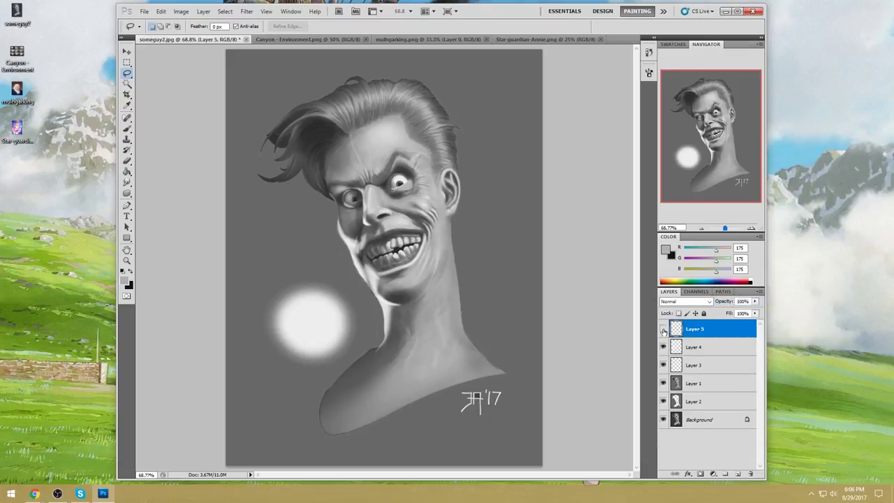
pyautogui.rightClick(719, 335)
pyautogui.click(745, 300)
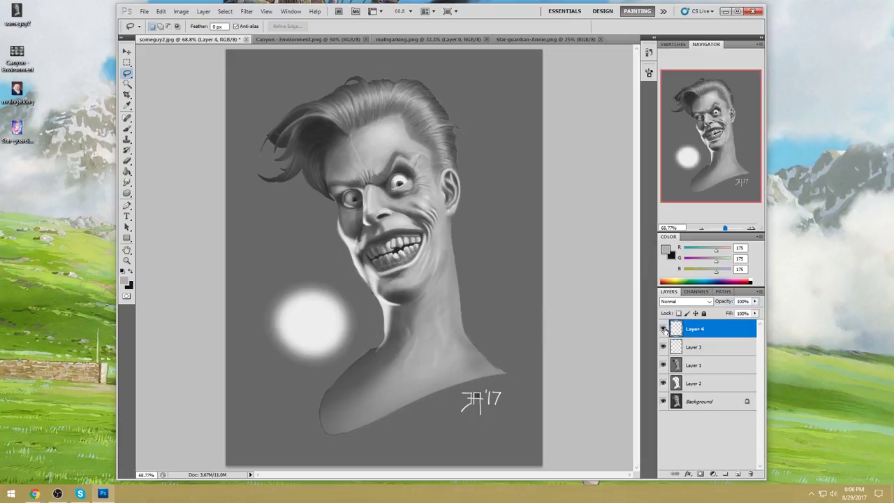
# - Burn the highlights beneath the shadowed eye at size 100 and 49% exposure, and smudge the light at 16% strength
pyautogui.click(126, 193)
pyautogui.click(160, 203)
pyautogui.press('[')
pyautogui.press('[')
pyautogui.press('[')
pyautogui.press('[')
pyautogui.press('[')
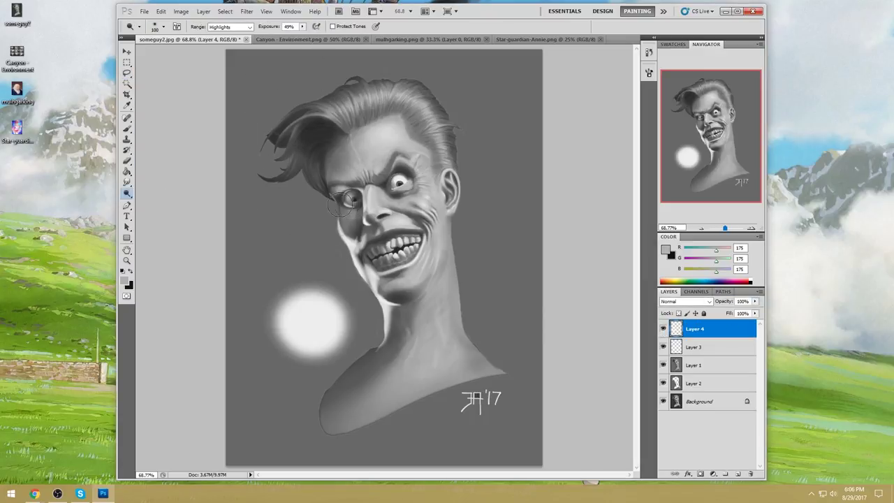
pyautogui.moveTo(367, 224); pyautogui.dragTo(337, 210)
pyautogui.press('b')
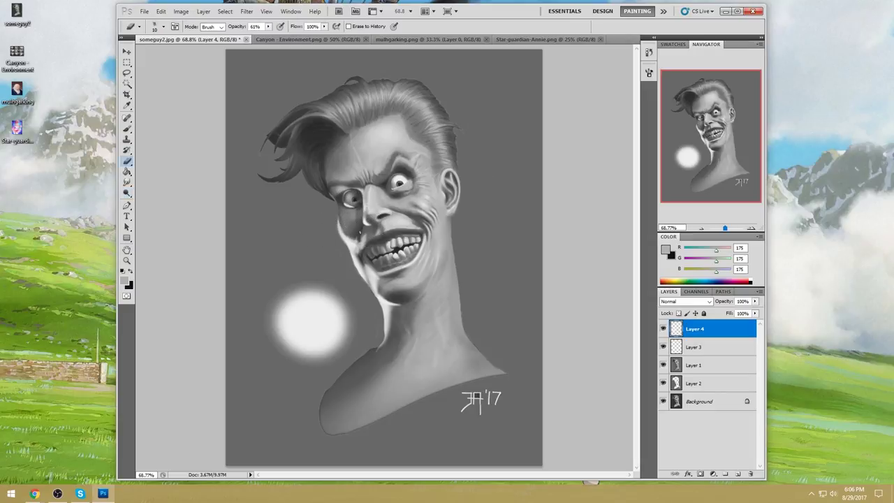
pyautogui.click(126, 183)
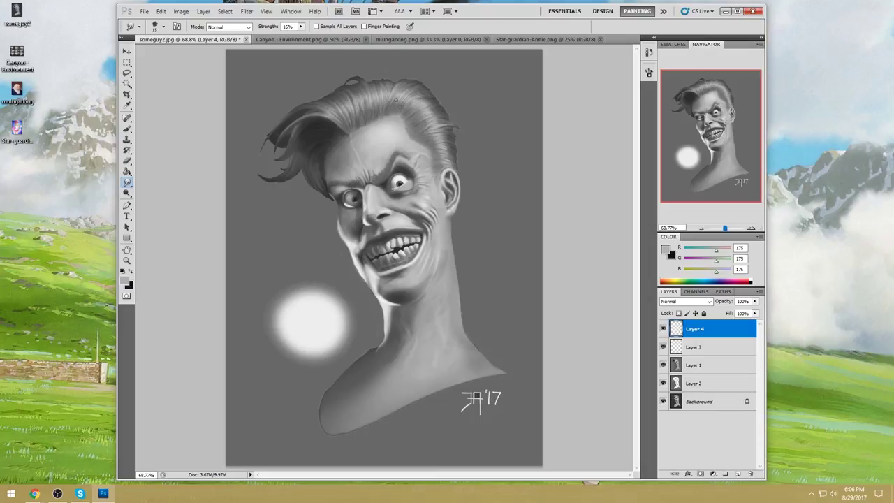
pyautogui.press('e')
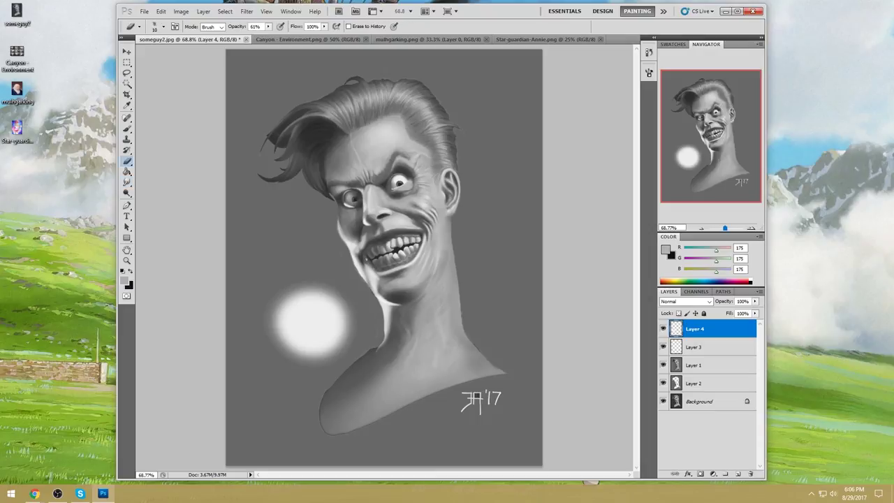
# - On Layer 1, sample dark gray 40 from inside the mouth as the brush color
pyautogui.click(696, 367)
pyautogui.press('b')
pyautogui.keyDown('alt'); pyautogui.click(386, 263); pyautogui.keyUp('alt')
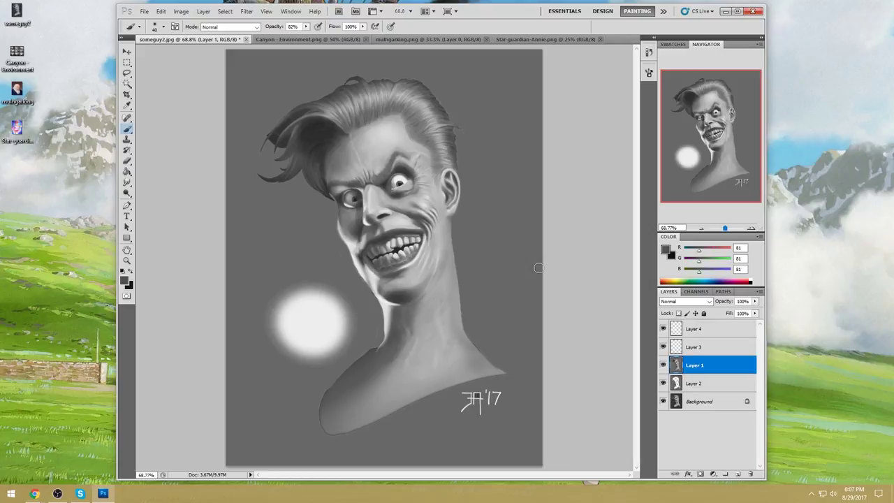
pyautogui.keyDown('alt'); pyautogui.click(399, 248); pyautogui.keyUp('alt')
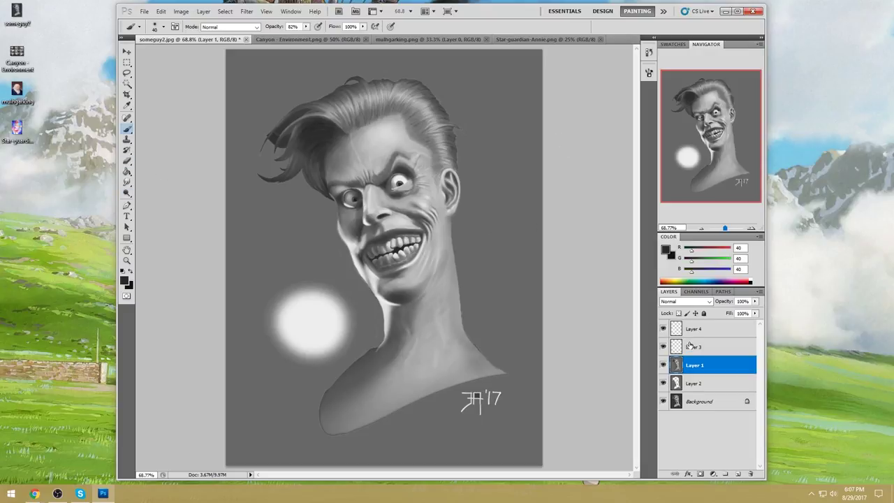
# - Erase the white light-source circle from Layer 4 with a size 100 eraser at 100% opacity
pyautogui.press('e')
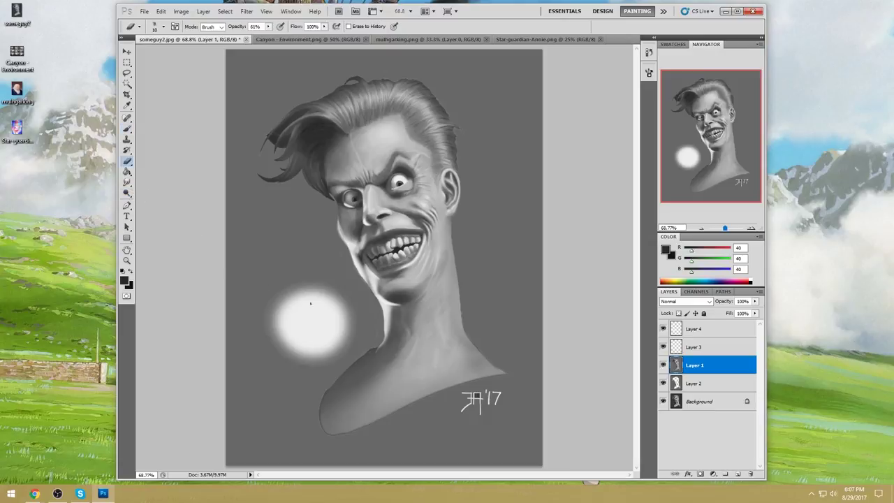
pyautogui.click(704, 331)
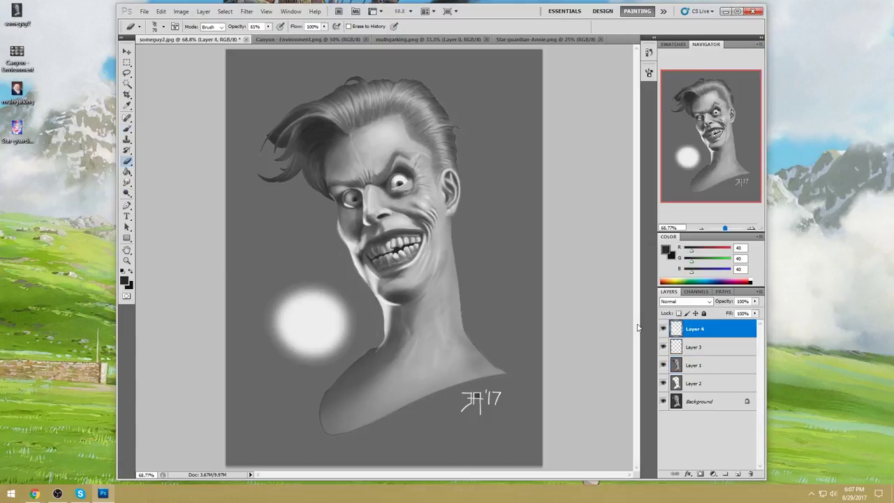
pyautogui.moveTo(261, 278)
pyautogui.mouseDown()
pyautogui.moveTo(288, 367)
pyautogui.moveTo(308, 297)
pyautogui.mouseUp()
pyautogui.click(268, 26)
pyautogui.moveTo(272, 34); pyautogui.dragTo(287, 35)
pyautogui.moveTo(274, 285)
pyautogui.mouseDown()
pyautogui.moveTo(279, 328)
pyautogui.moveTo(296, 272)
pyautogui.moveTo(318, 300)
pyautogui.moveTo(332, 353)
pyautogui.mouseUp()
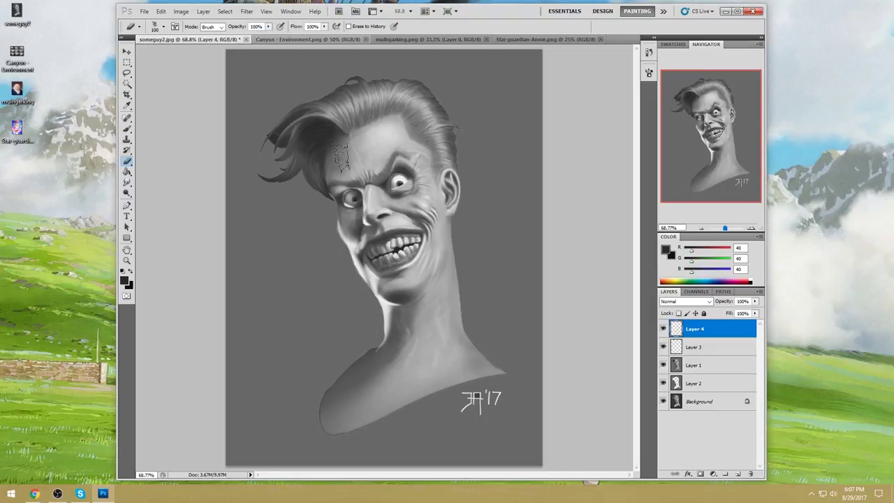
pyautogui.press('m')
pyautogui.rightClick(405, 218)
pyautogui.press('Escape')
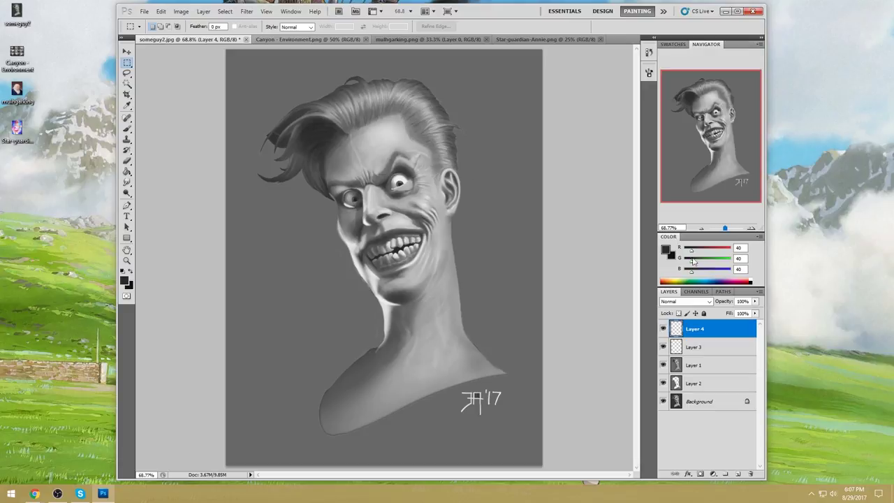
pyautogui.click(127, 83)
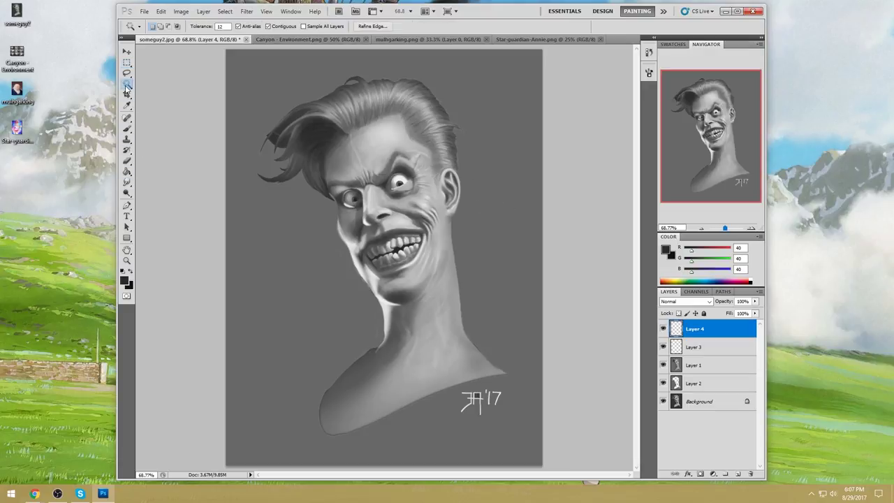
pyautogui.click(354, 200)
pyautogui.rightClick(710, 347)
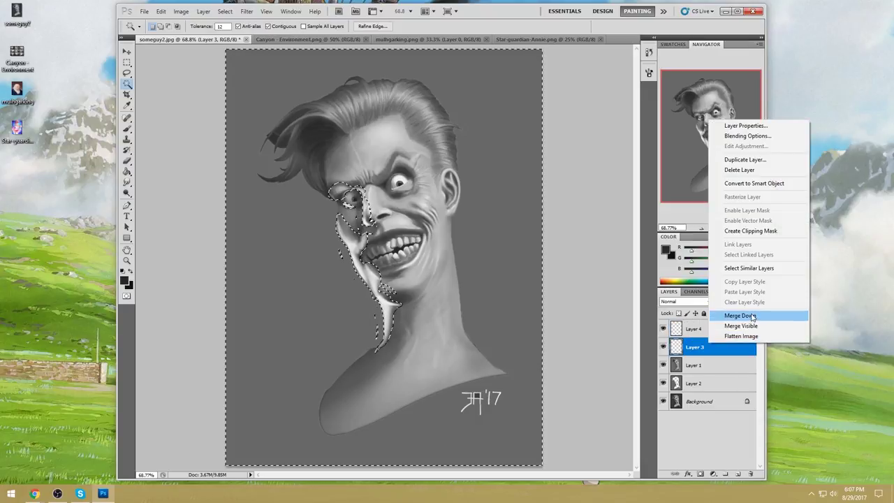
pyautogui.click(752, 316)
pyautogui.rightClick(717, 328)
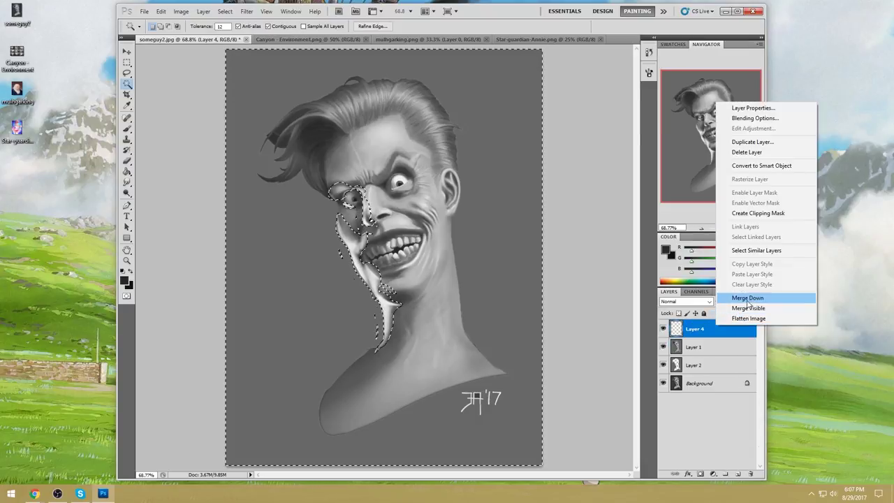
pyautogui.press('Escape')
pyautogui.hotkey('ctrl', 'z')
# - Make Layer 1 active, clear the selection, and set the foreground color to pure black
pyautogui.click(709, 366)
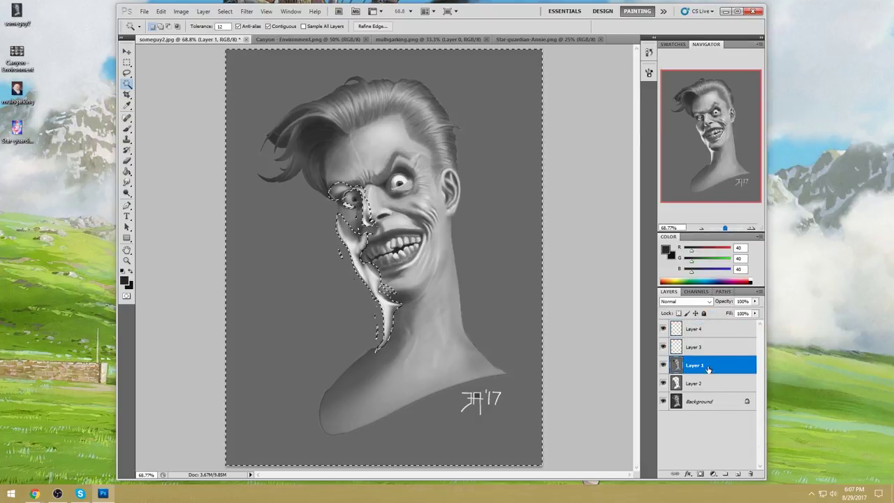
pyautogui.rightClick(409, 234)
pyautogui.click(440, 241)
pyautogui.press('m')
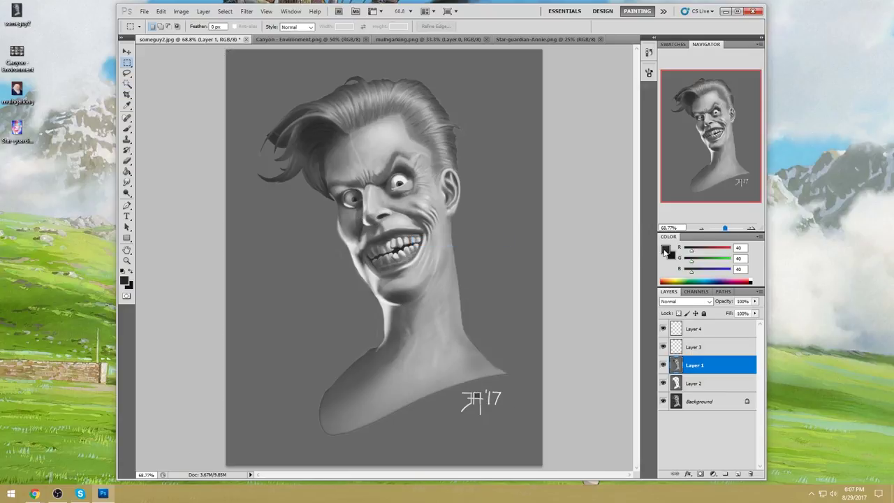
pyautogui.click(666, 250)
pyautogui.click(607, 233)
pyautogui.click(806, 102)
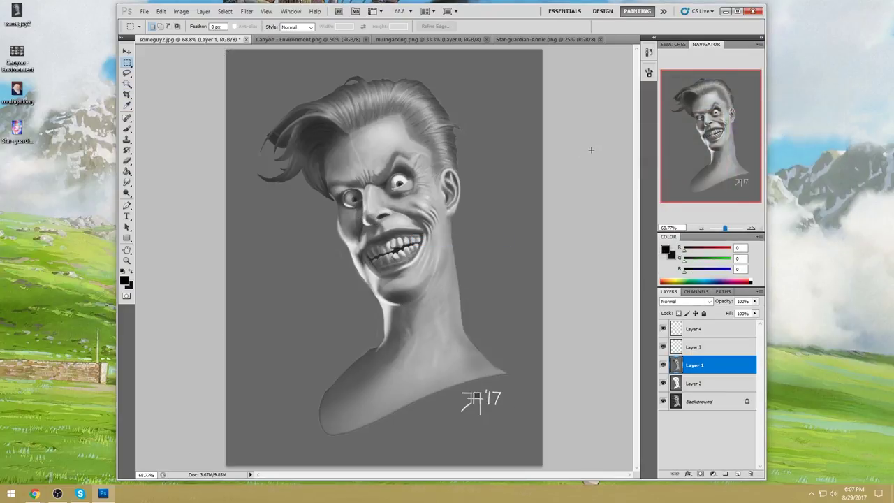
# - Try to isolate both pupils and the nostril on Layer 1 with the Magic Wand at tolerance 12
pyautogui.press('b')
pyautogui.press('z')
pyautogui.moveTo(316, 175); pyautogui.dragTo(433, 211)
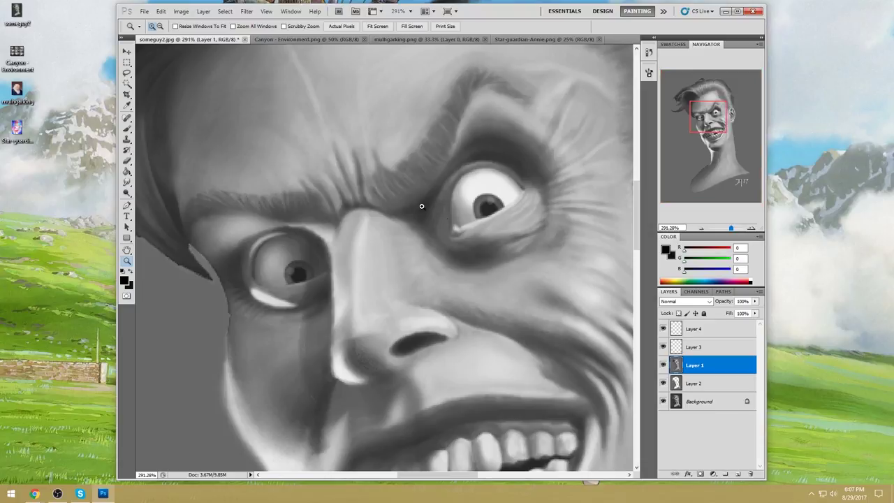
pyautogui.click(126, 82)
pyautogui.click(488, 206)
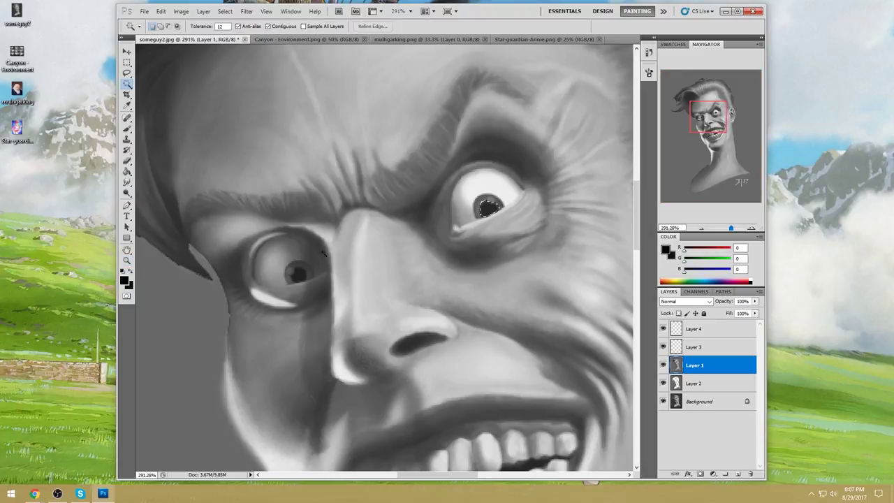
pyautogui.keyDown('shift'); pyautogui.click(299, 275); pyautogui.keyUp('shift')
pyautogui.keyDown('shift'); pyautogui.click(441, 339); pyautogui.keyUp('shift')
pyautogui.hotkey('ctrl', 'd')
# - Paint the pupils of both eyes black on Layer 1 with the brush at 82% opacity
pyautogui.click(665, 249)
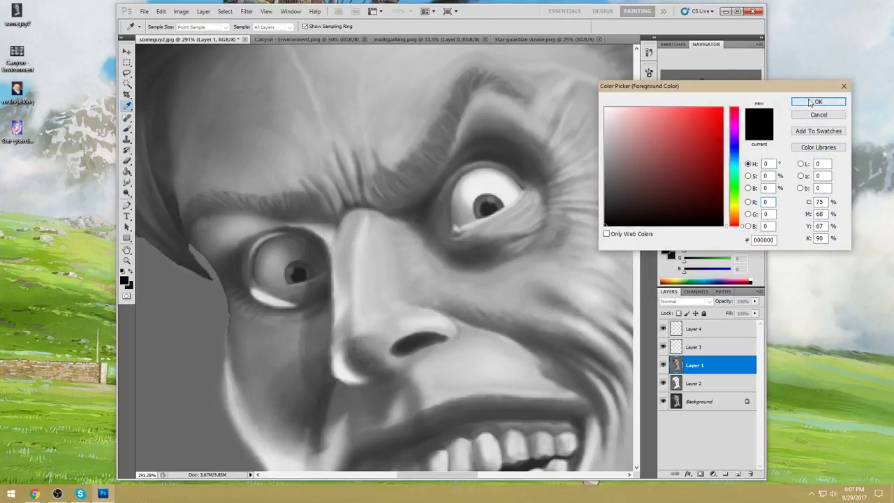
pyautogui.click(818, 102)
pyautogui.moveTo(483, 204); pyautogui.dragTo(493, 210)
pyautogui.moveTo(302, 266)
pyautogui.mouseDown()
pyautogui.moveTo(301, 274)
pyautogui.moveTo(313, 271)
pyautogui.mouseUp()
pyautogui.hotkey('ctrl', '0')
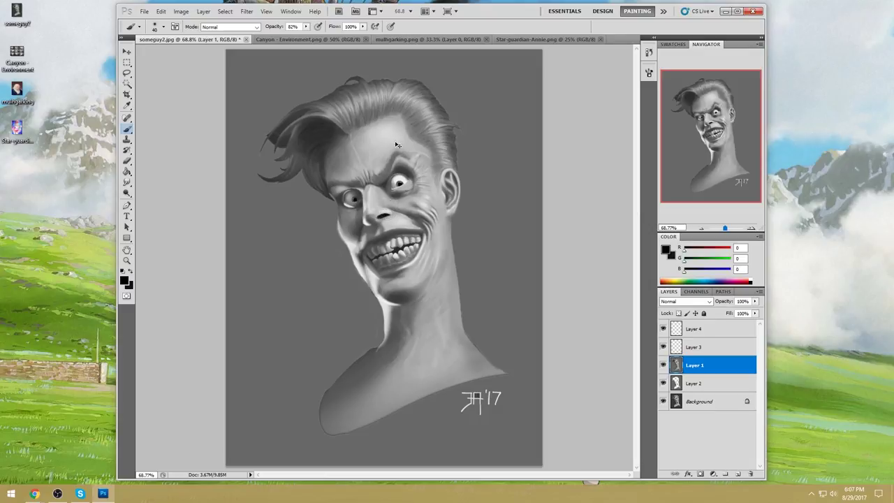
# - Select the dark gaps between the teeth with the Magic Wand at tolerance 12 and darken them with a size 80 black brush
pyautogui.press(']')
pyautogui.press(']')
pyautogui.press(']')
pyautogui.press(']')
pyautogui.click(127, 128)
pyautogui.press('w')
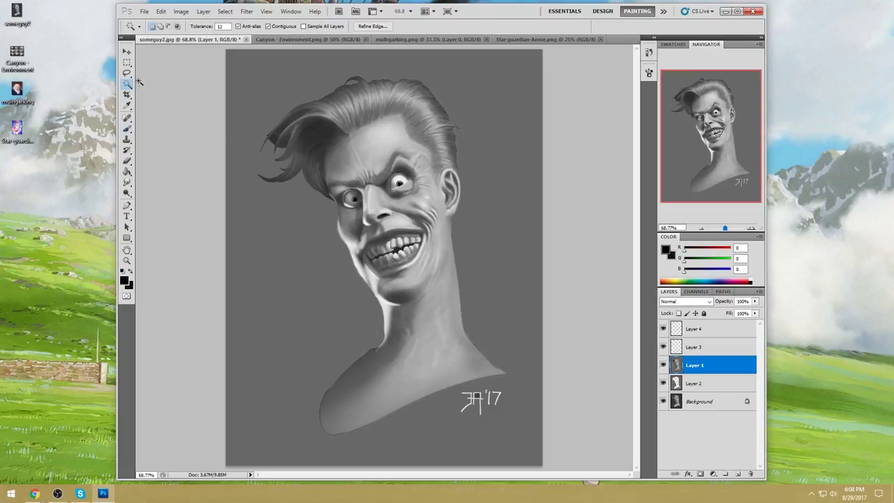
pyautogui.click(403, 254)
pyautogui.press('b')
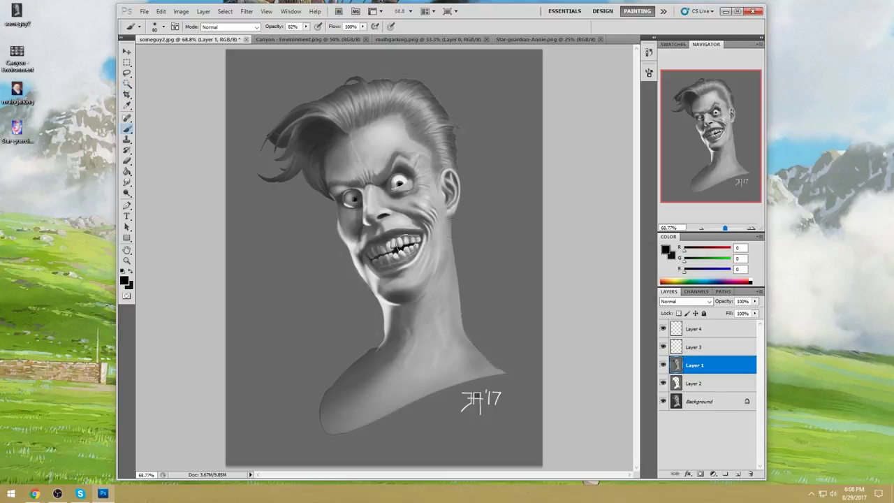
pyautogui.click(127, 84)
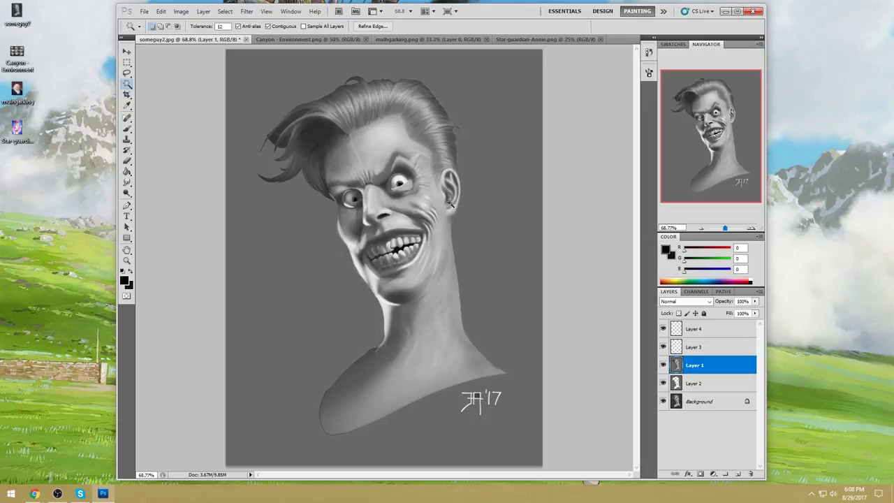
pyautogui.press('b')
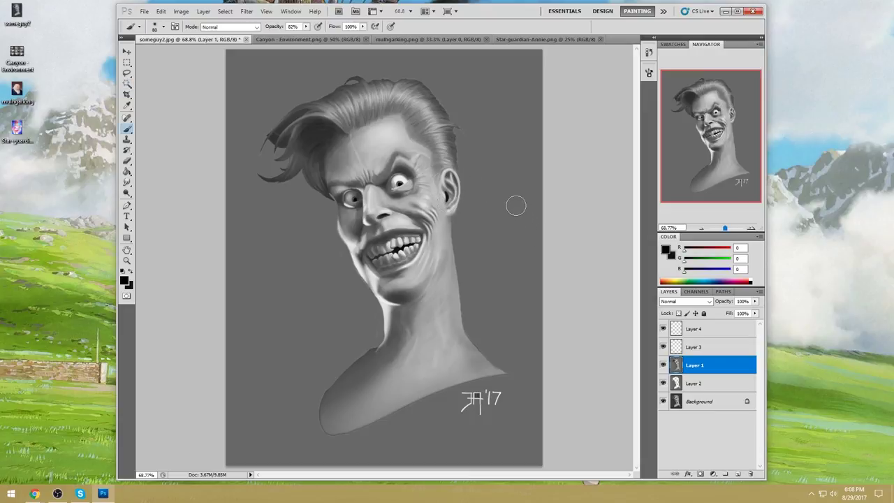
pyautogui.press('m')
pyautogui.rightClick(418, 201)
pyautogui.click(448, 207)
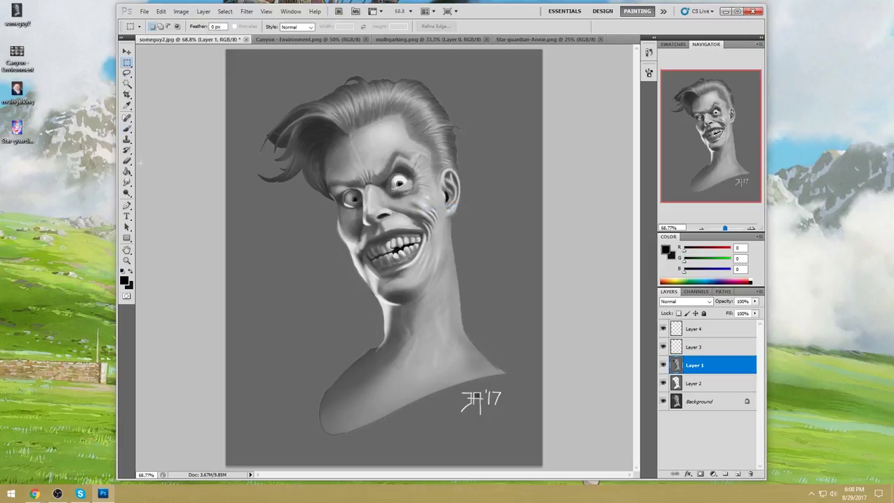
# - Touch up the shading around the nostril beside the cheek on Layer 1, using a smaller brush and sampled gray tones
pyautogui.press('z')
pyautogui.moveTo(363, 211); pyautogui.dragTo(363, 211)
pyautogui.press('b')
pyautogui.keyDown('alt'); pyautogui.click(323, 252); pyautogui.keyUp('alt')
pyautogui.press('[')
pyautogui.press('[')
pyautogui.press('[')
pyautogui.press('[')
pyautogui.moveTo(329, 249)
pyautogui.mouseDown()
pyautogui.moveTo(322, 255)
pyautogui.moveTo(356, 237)
pyautogui.mouseUp()
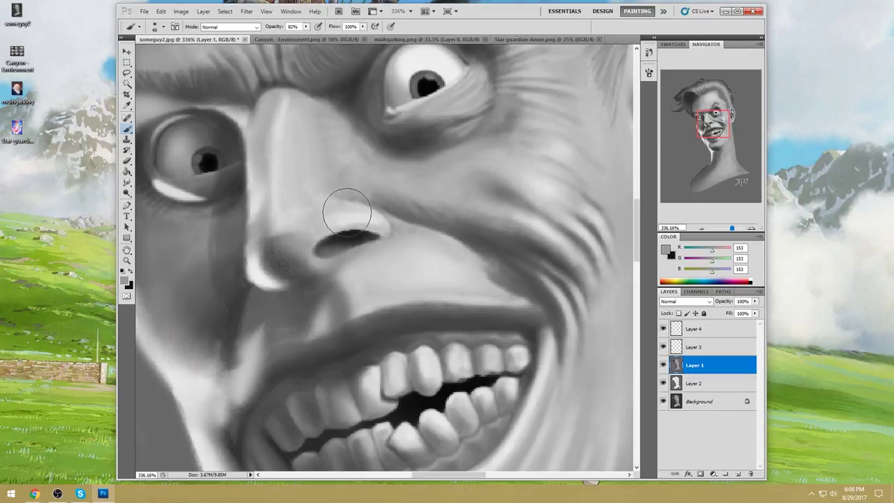
pyautogui.keyDown('alt'); pyautogui.click(341, 243); pyautogui.keyUp('alt')
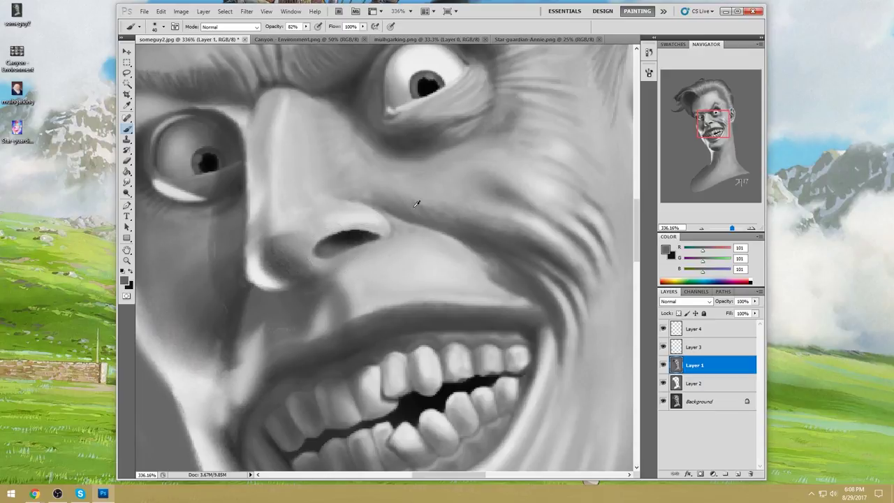
pyautogui.keyDown('alt'); pyautogui.click(341, 249); pyautogui.keyUp('alt')
# - Soften the nostril's edges and the surrounding facial shading with a small Smudge brush at 16% strength
pyautogui.moveTo(127, 182)
pyautogui.mouseDown()
pyautogui.moveTo(160, 189)
pyautogui.moveTo(164, 200)
pyautogui.mouseUp()
pyautogui.press('[')
pyautogui.press('[')
pyautogui.press('[')
pyautogui.press('[')
pyautogui.press('[')
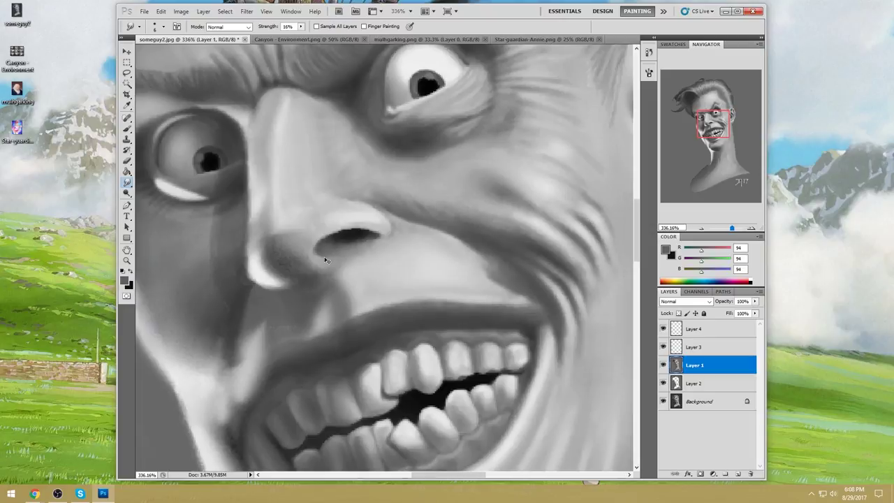
pyautogui.hotkey('ctrl', '0')
# - Sample the bright highlight at the tip of the nose with the Brush tool, making RGB 237 the painting colour
pyautogui.press('z')
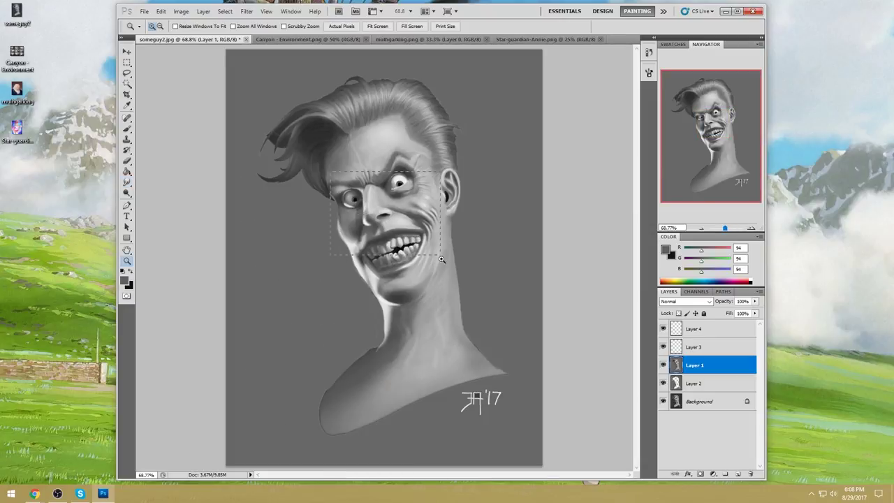
pyautogui.moveTo(439, 253); pyautogui.dragTo(438, 253)
pyautogui.press('b')
pyautogui.keyDown('alt'); pyautogui.click(297, 290); pyautogui.keyUp('alt')
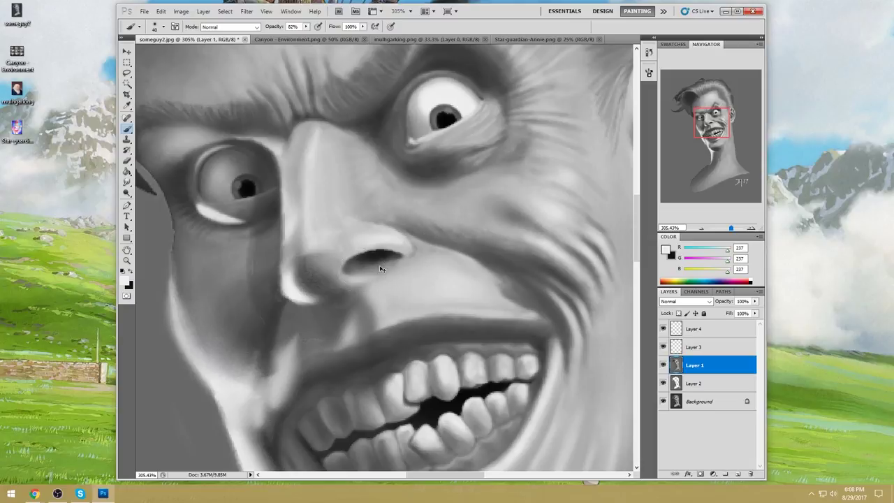
pyautogui.hotkey('ctrl', '0')
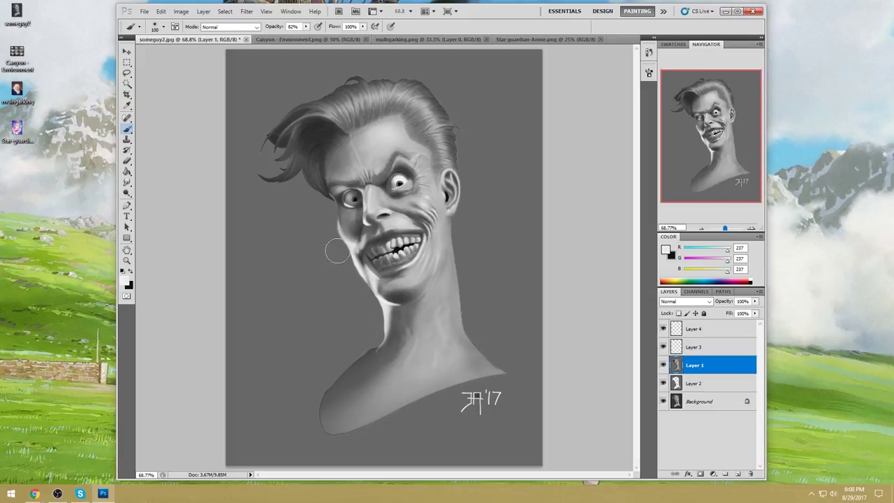
# - Sample gray tones around the mouth and brush over the teeth
pyautogui.keyDown('alt'); pyautogui.click(397, 227); pyautogui.keyUp('alt')
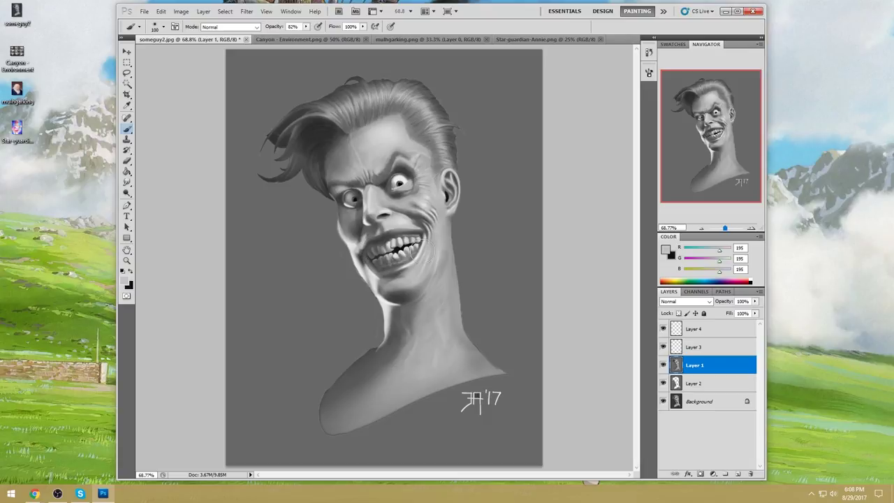
pyautogui.keyDown('alt'); pyautogui.click(399, 264); pyautogui.keyUp('alt')
pyautogui.keyDown('alt'); pyautogui.click(404, 267); pyautogui.keyUp('alt')
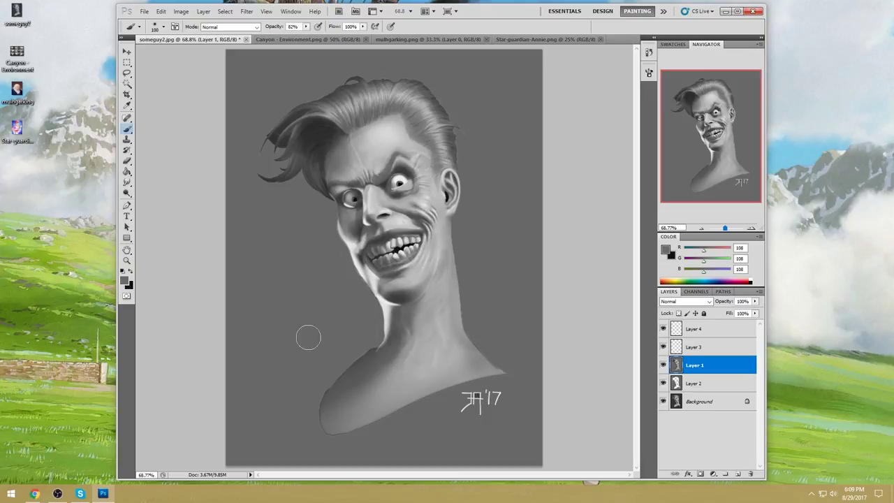
pyautogui.moveTo(395, 250); pyautogui.dragTo(418, 244)
# - Choose the 80 px textured brush tip and sample dark and mid grays from the mouth for detailing the teeth
pyautogui.rightClick(406, 214)
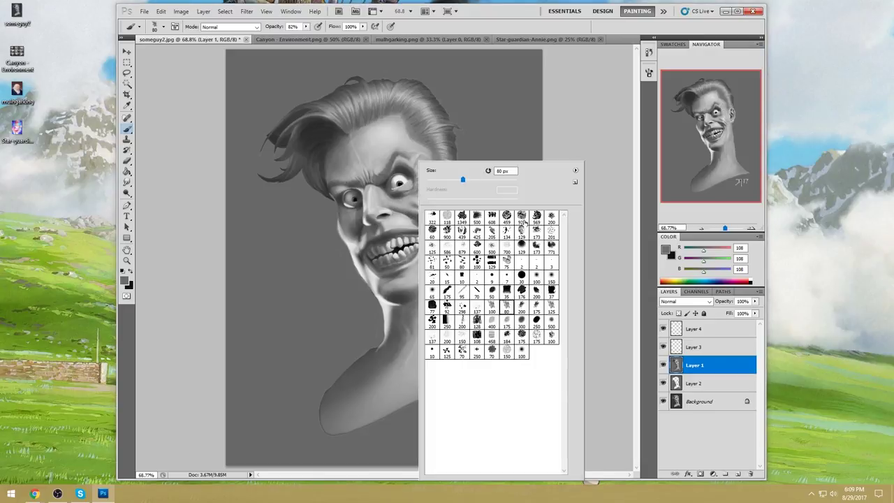
pyautogui.doubleClick(505, 307)
pyautogui.keyDown('alt'); pyautogui.click(404, 244); pyautogui.keyUp('alt')
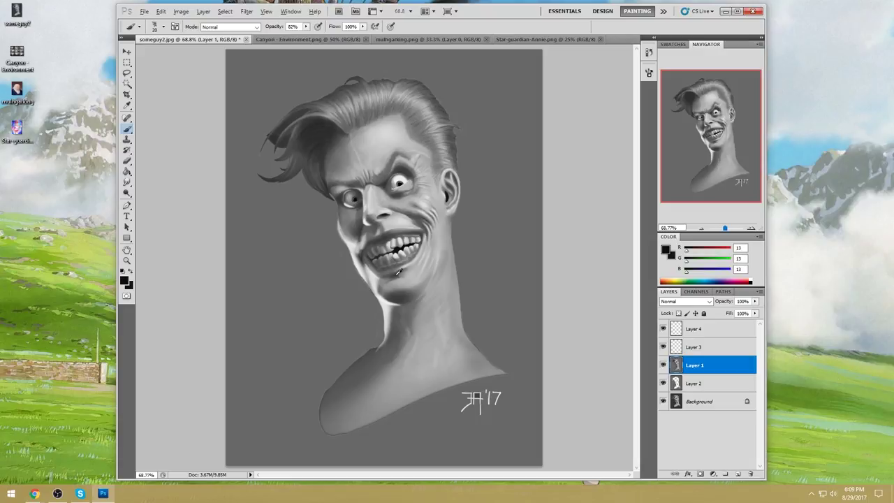
pyautogui.keyDown('alt'); pyautogui.click(403, 247); pyautogui.keyUp('alt')
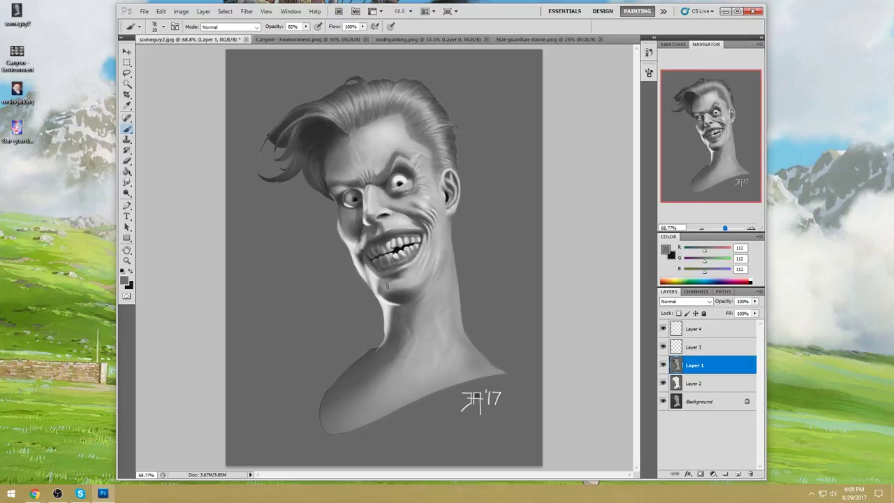
pyautogui.keyDown('alt'); pyautogui.click(402, 247); pyautogui.keyUp('alt')
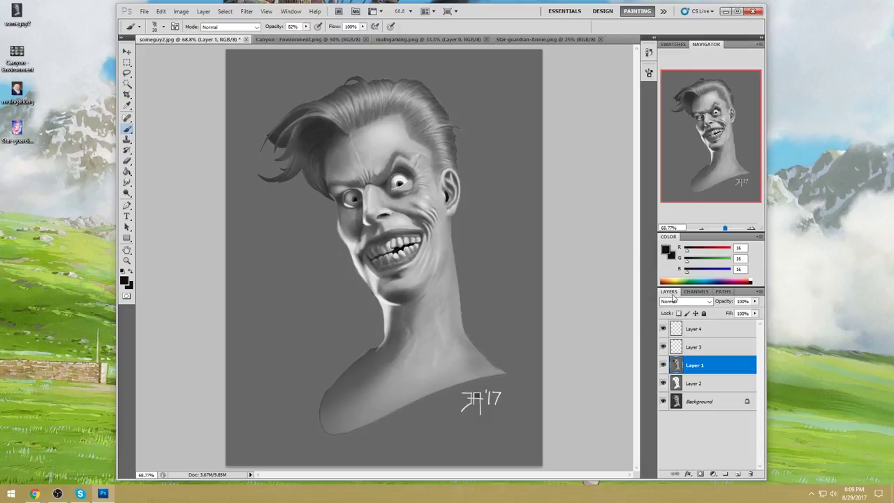
# - Compare the portrait with and without Layer 4's rim lighting
pyautogui.click(664, 329)
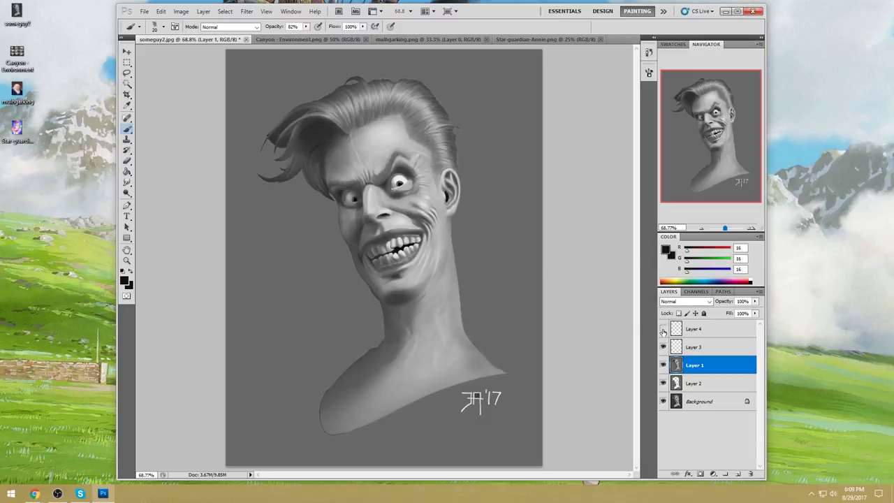
pyautogui.click(664, 330)
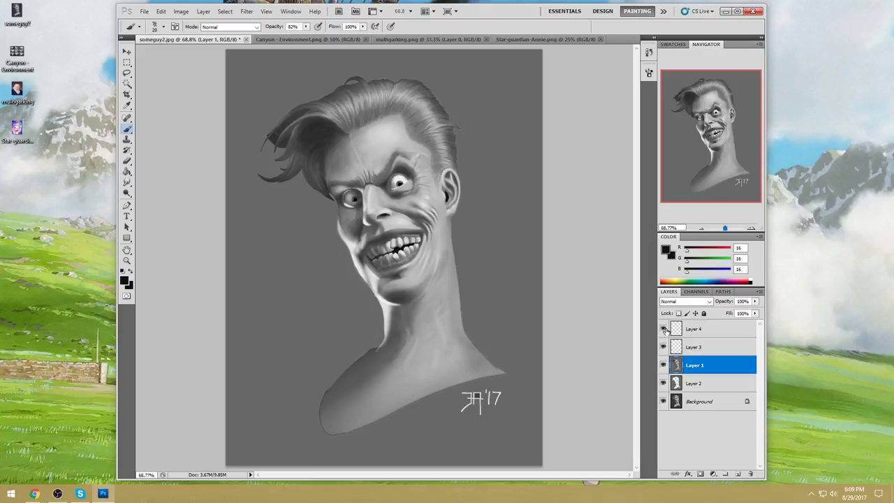
pyautogui.click(664, 330)
pyautogui.click(664, 330)
# - Make Layer 4 active and give the Eraser the 175 px brush tip
pyautogui.click(698, 329)
pyautogui.press('e')
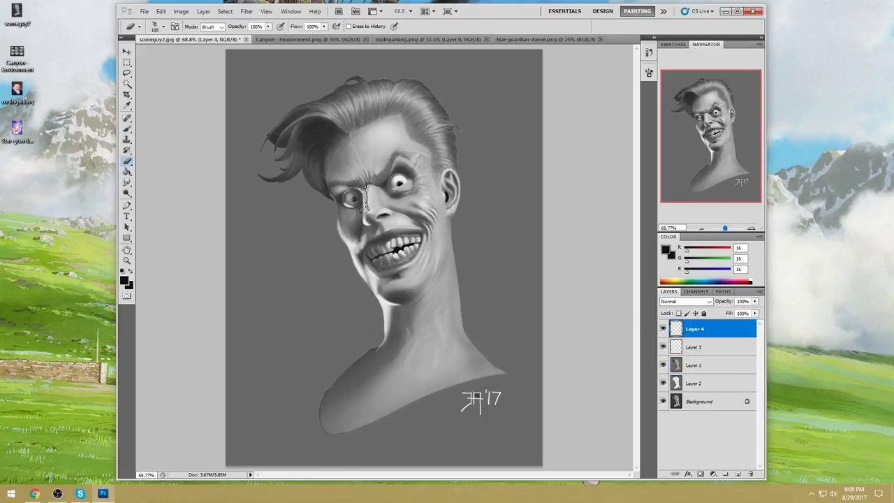
pyautogui.rightClick(461, 188)
pyautogui.click(483, 292)
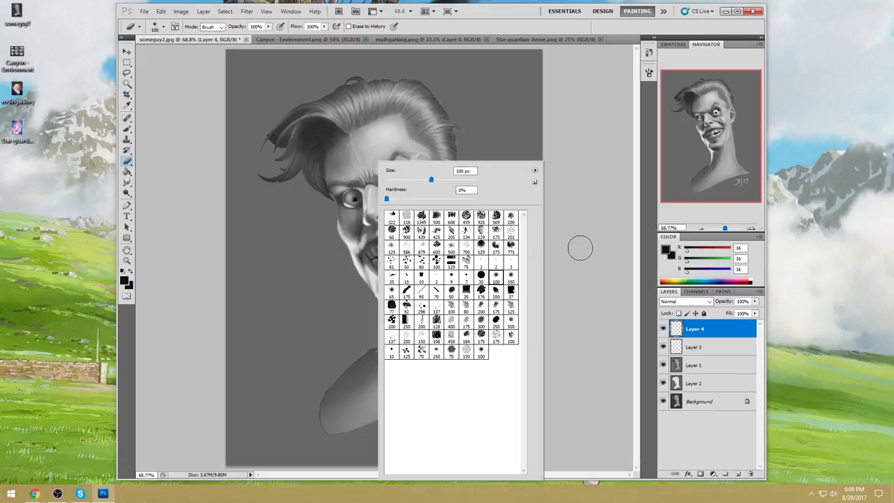
pyautogui.click(568, 248)
# - Hide Layers 4, 3 and 1, and repeatedly show and hide Layer 1 to compare its shading with Layer 2
pyautogui.click(664, 331)
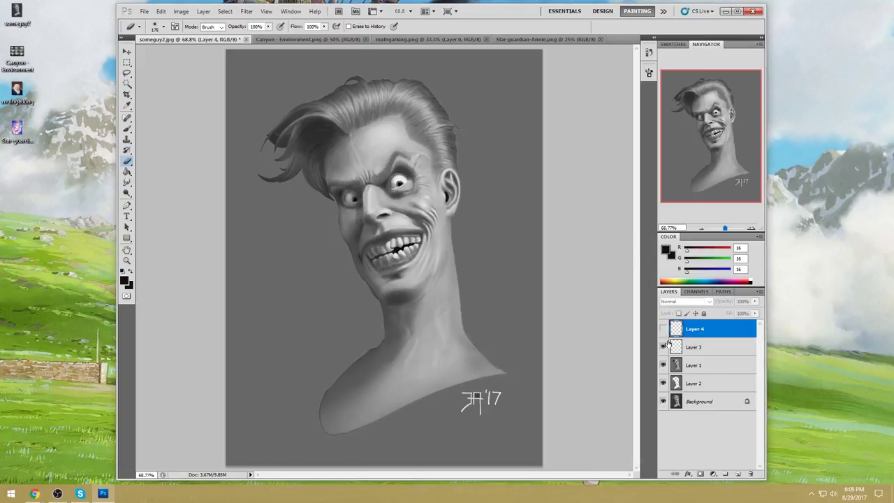
pyautogui.click(664, 365)
pyautogui.click(664, 347)
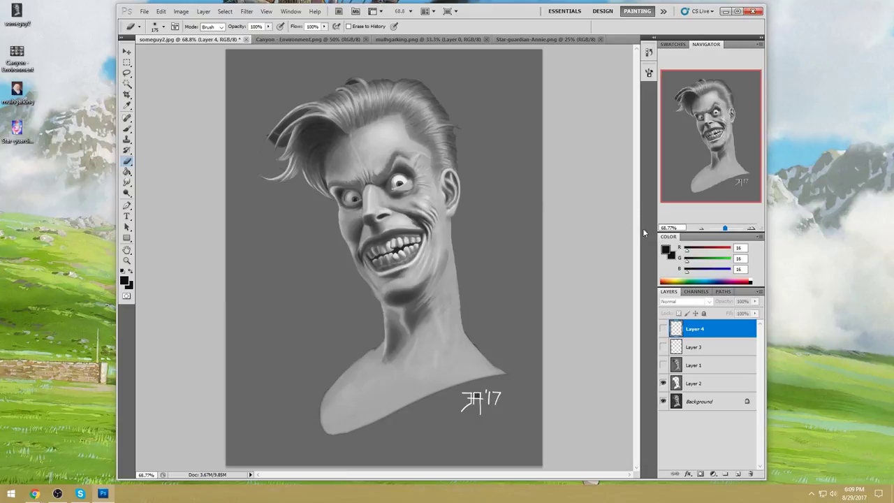
pyautogui.click(663, 365)
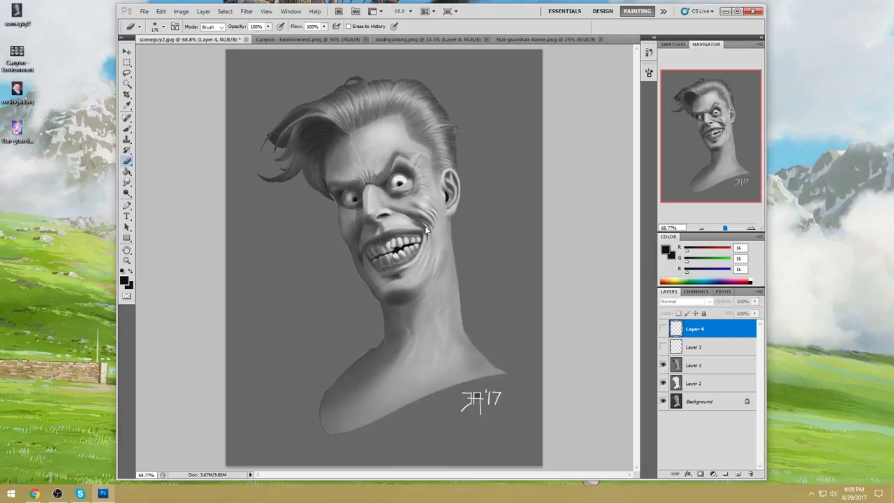
pyautogui.click(663, 365)
pyautogui.click(664, 364)
pyautogui.click(663, 365)
pyautogui.click(663, 365)
pyautogui.click(663, 365)
pyautogui.click(663, 364)
# - Compare the portrait with and without the upper layers, leaving Layer 4 shown and Layer 3 hidden
pyautogui.click(664, 348)
pyautogui.click(663, 329)
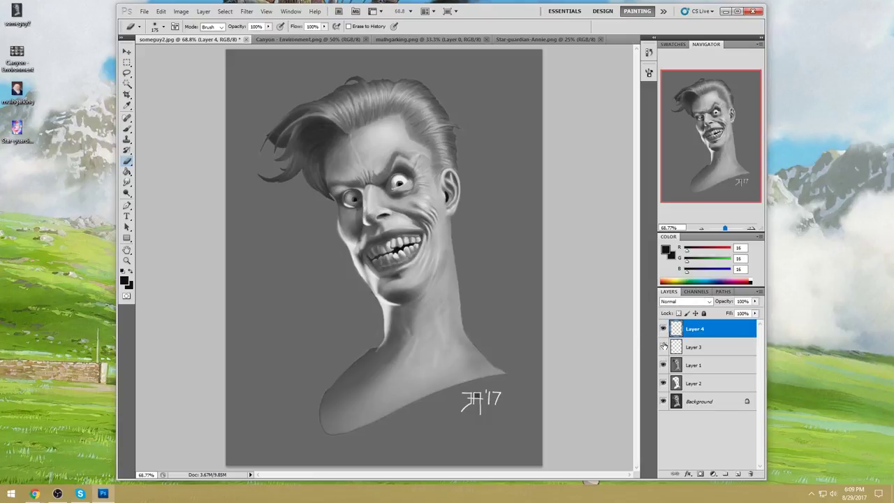
pyautogui.click(663, 328)
pyautogui.click(663, 329)
# - Make Layer 1 active, sample the raised eyebrow's dark gray, and set up a soft round brush at 60 px
pyautogui.click(711, 366)
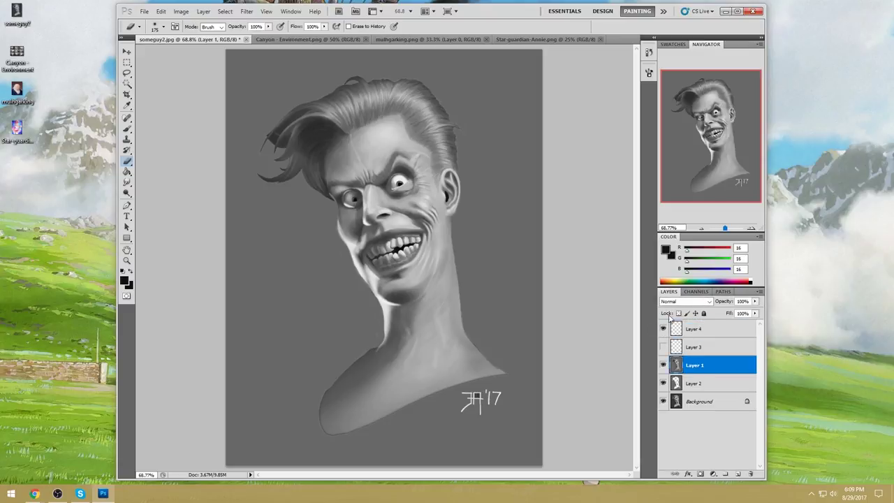
pyautogui.press('b')
pyautogui.keyDown('alt'); pyautogui.click(394, 167); pyautogui.keyUp('alt')
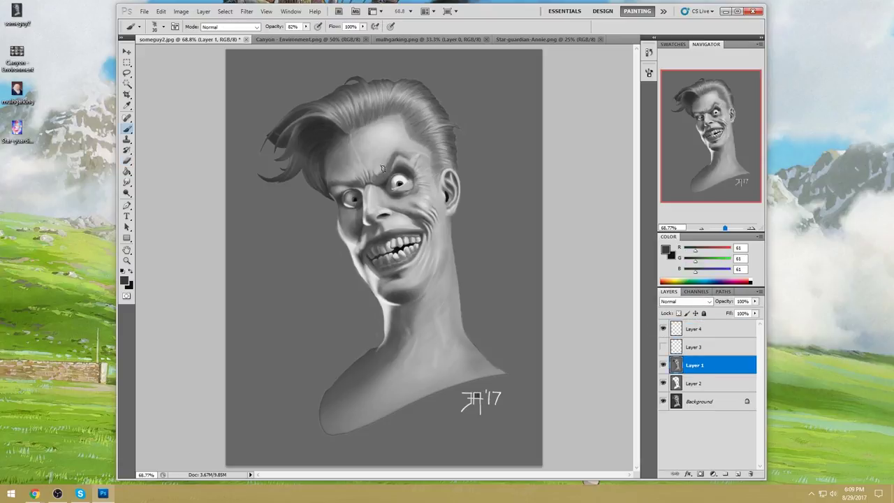
pyautogui.rightClick(412, 165)
pyautogui.moveTo(498, 190); pyautogui.dragTo(517, 190)
pyautogui.press('Return')
pyautogui.press('[')
pyautogui.press('[')
pyautogui.press('[')
pyautogui.press('[')
# - Set the brush blending mode to Darken and work on the raised eyebrow with sampled gray tones
pyautogui.click(241, 28)
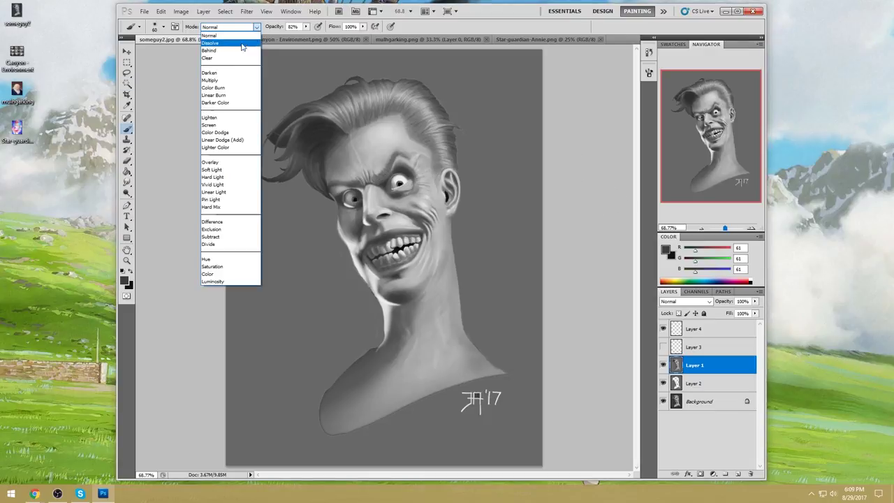
pyautogui.click(230, 72)
pyautogui.keyDown('alt'); pyautogui.click(401, 165); pyautogui.keyUp('alt')
pyautogui.keyDown('alt'); pyautogui.click(395, 164); pyautogui.keyUp('alt')
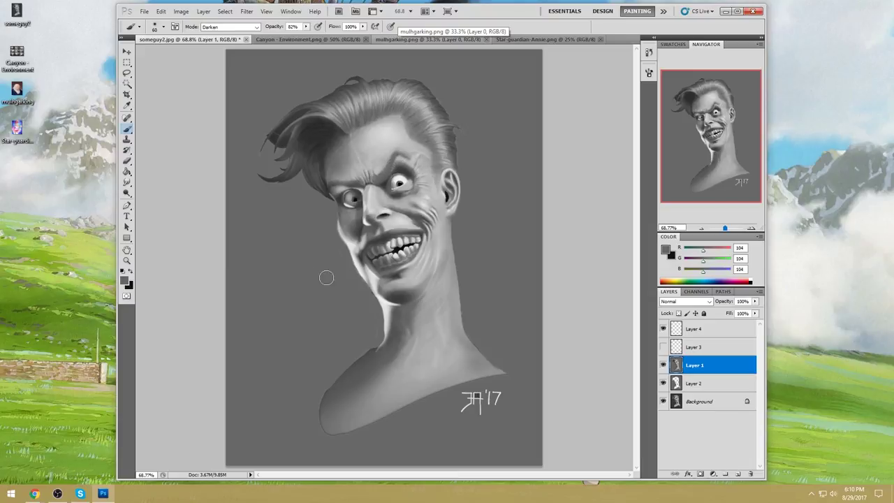
pyautogui.keyDown('alt'); pyautogui.click(403, 163); pyautogui.keyUp('alt')
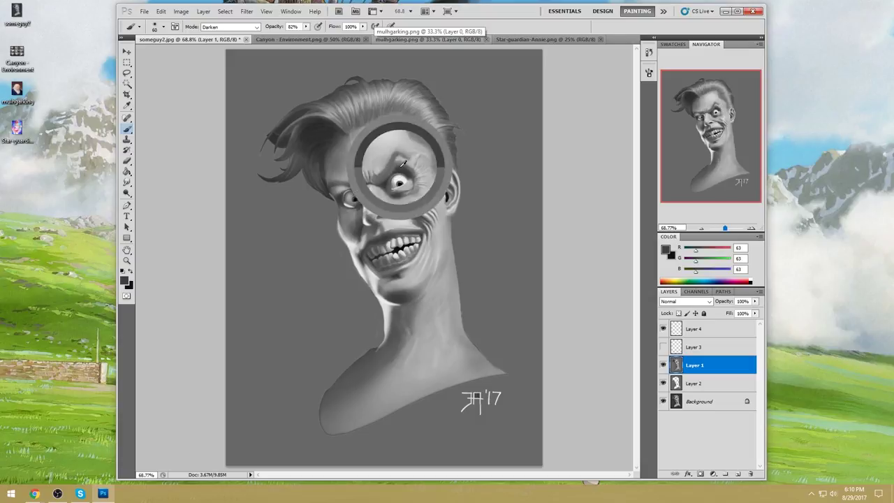
# - Compare the portrait with and without Layer 4's rim lighting, leaving Layer 4 hidden
pyautogui.click(663, 328)
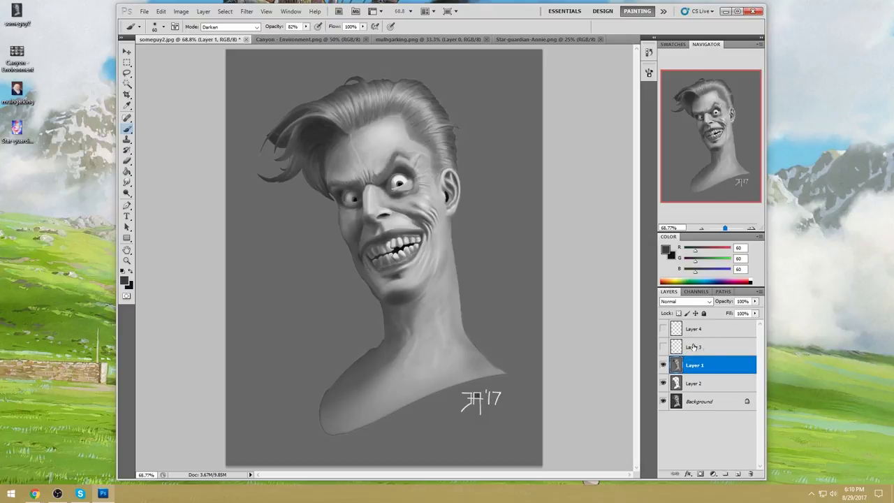
pyautogui.click(663, 328)
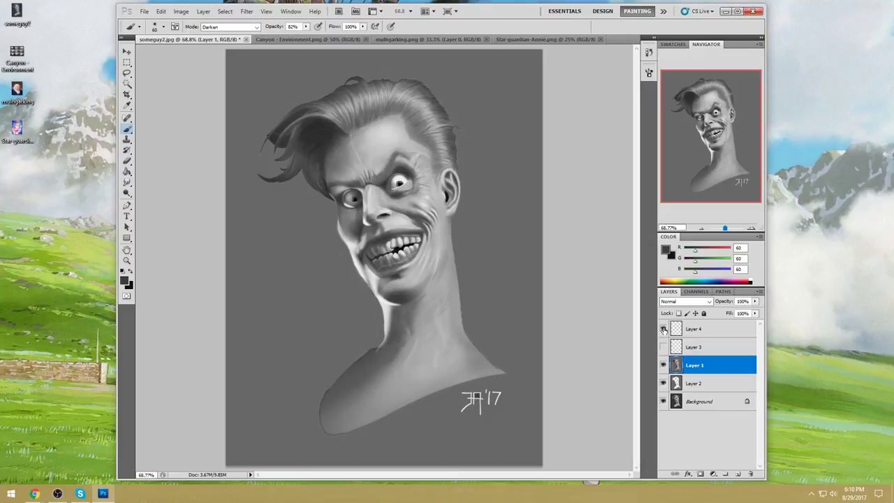
pyautogui.click(663, 329)
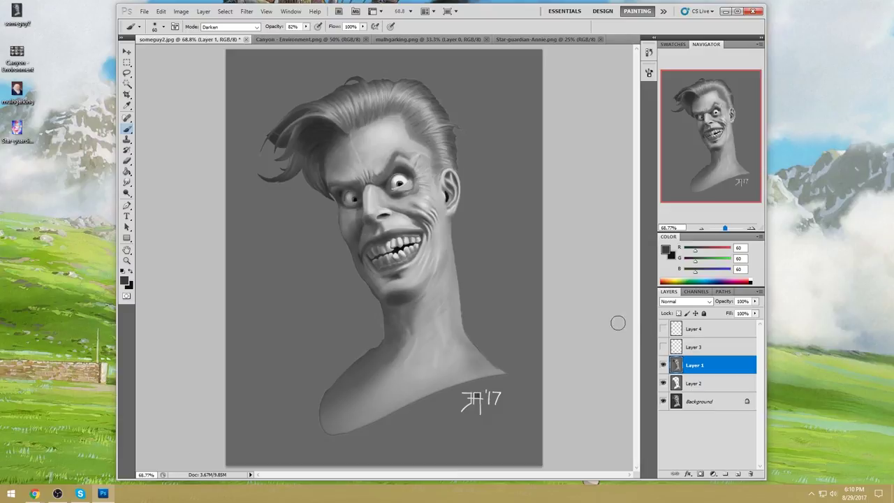
# - Select the flat gray background around the portrait on Layer 1 with the Magic Wand at tolerance 10
pyautogui.click(127, 84)
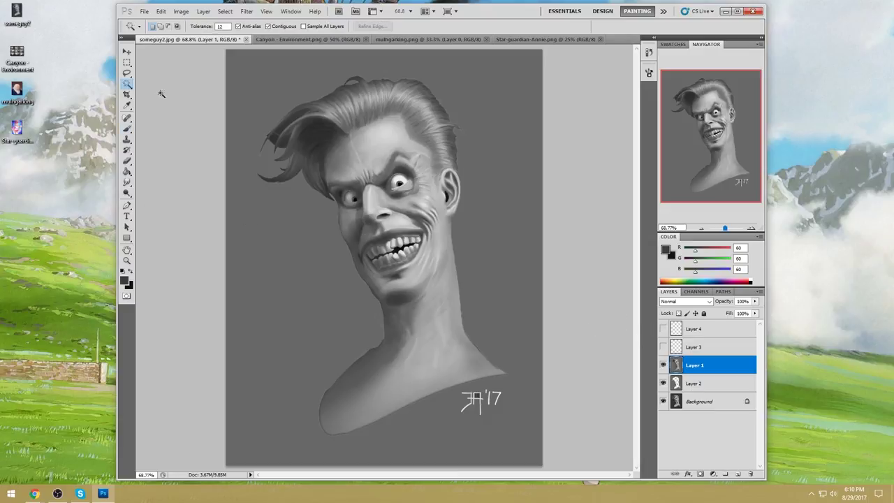
pyautogui.click(361, 298)
pyautogui.click(220, 26)
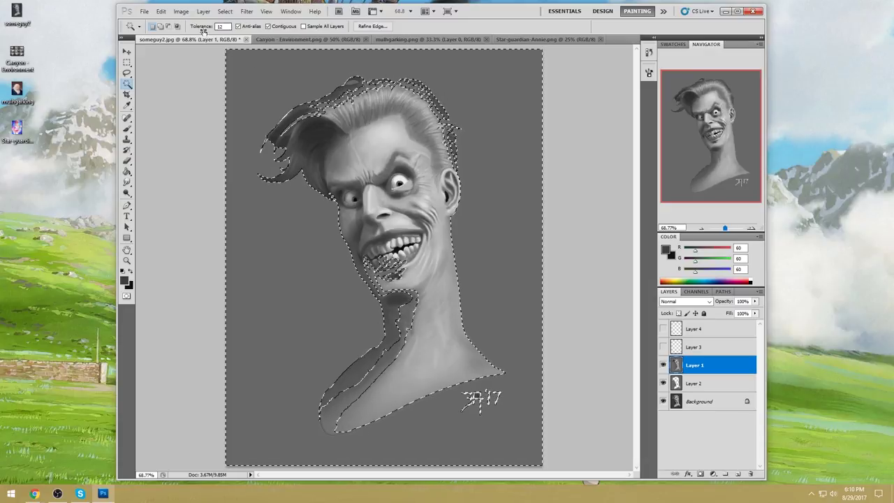
pyautogui.write('10')
pyautogui.click(356, 314)
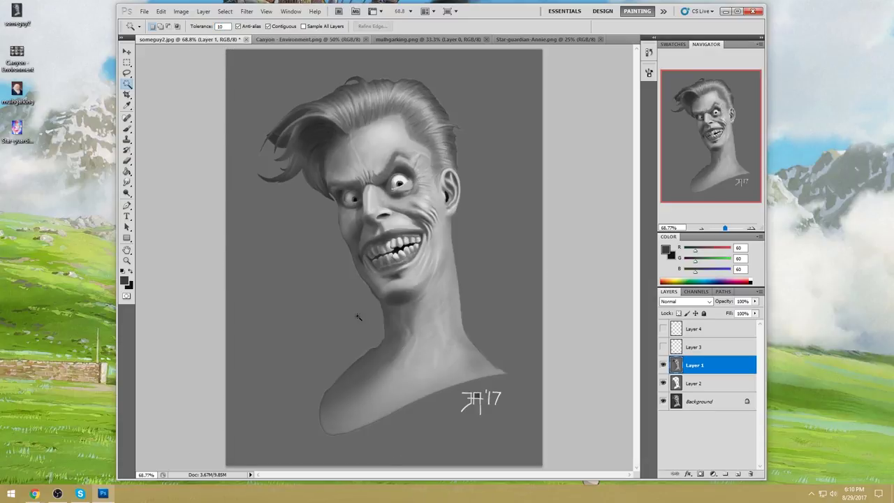
# - Make Layer 2 active and invert the background selection so that the figure is selected
pyautogui.press('l')
pyautogui.click(690, 383)
pyautogui.press('v')
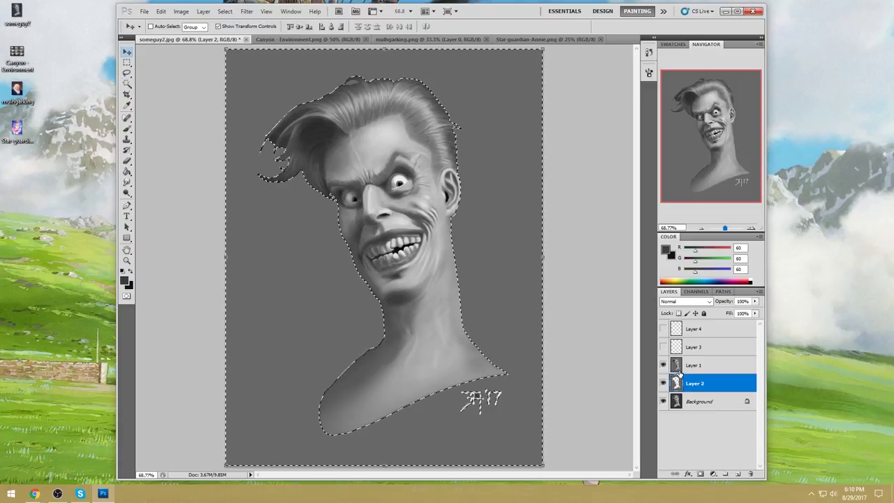
pyautogui.press('m')
pyautogui.rightClick(498, 246)
pyautogui.click(529, 266)
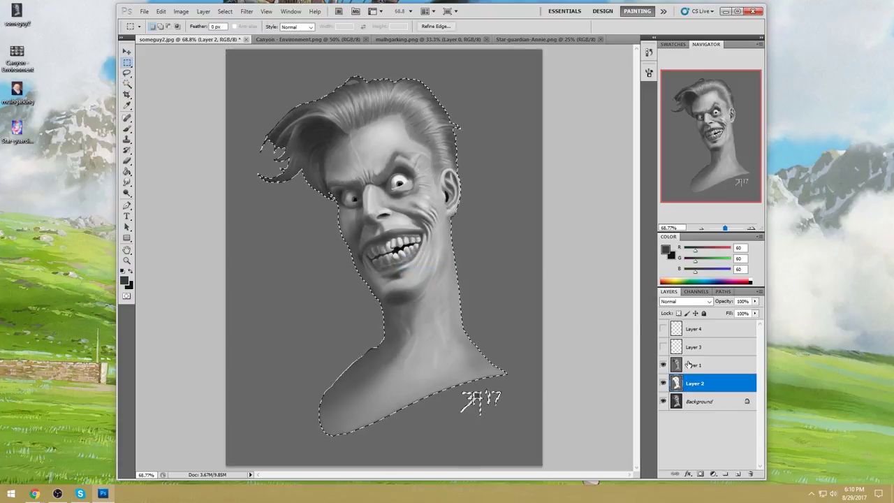
# - Make Layer 1 active, sample near-black from the face's left eye, and enlarge the brush to 200 px
pyautogui.click(692, 365)
pyautogui.click(594, 312)
pyautogui.press('b')
pyautogui.keyDown('alt'); pyautogui.click(356, 198); pyautogui.keyUp('alt')
pyautogui.press(']')
pyautogui.press(']')
pyautogui.press(']')
pyautogui.press(']')
pyautogui.press(']')
pyautogui.press(']')
pyautogui.press(']')
pyautogui.press(']')
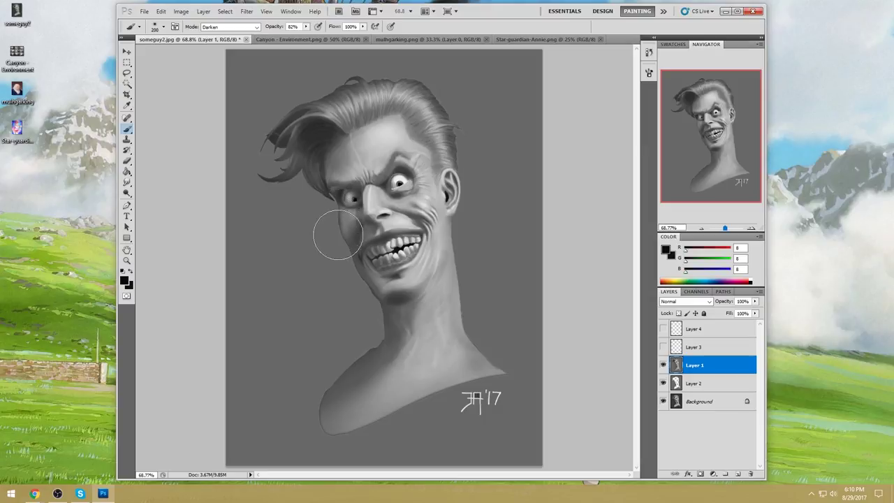
# - Set the brush opacity to 31% and darken the shaded jaw, neck and temple on Layer 1, reducing the brush size for smaller areas
pyautogui.hotkey('alt', '[')
pyautogui.press('3')
pyautogui.press('1')
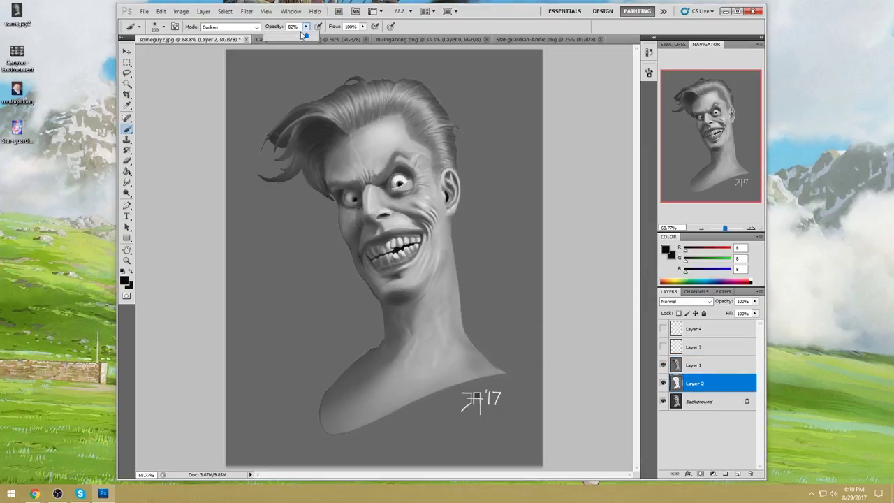
pyautogui.hotkey('alt', ']')
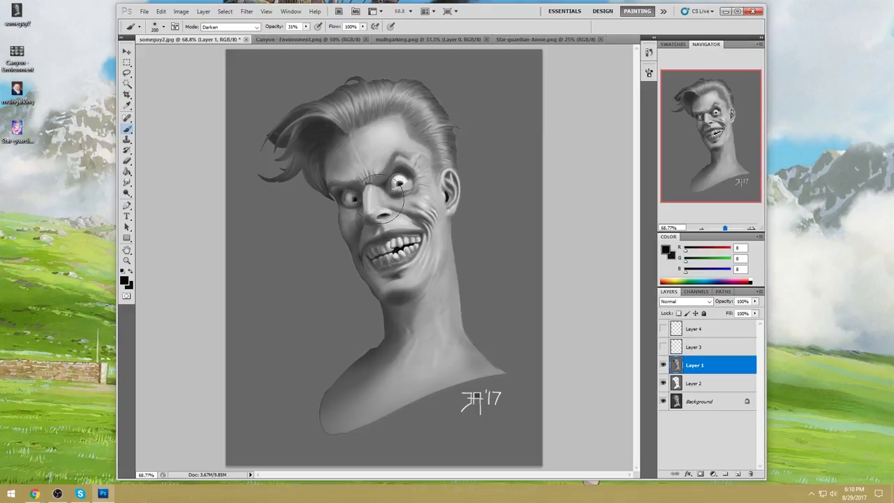
pyautogui.moveTo(341, 272)
pyautogui.mouseDown()
pyautogui.moveTo(369, 322)
pyautogui.moveTo(383, 280)
pyautogui.mouseUp()
pyautogui.press('[')
pyautogui.press('[')
pyautogui.press('[')
pyautogui.press('[')
pyautogui.press(']')
pyautogui.press(']')
pyautogui.press(']')
pyautogui.press('[')
pyautogui.press('[')
pyautogui.press('[')
pyautogui.press('[')
pyautogui.press('[')
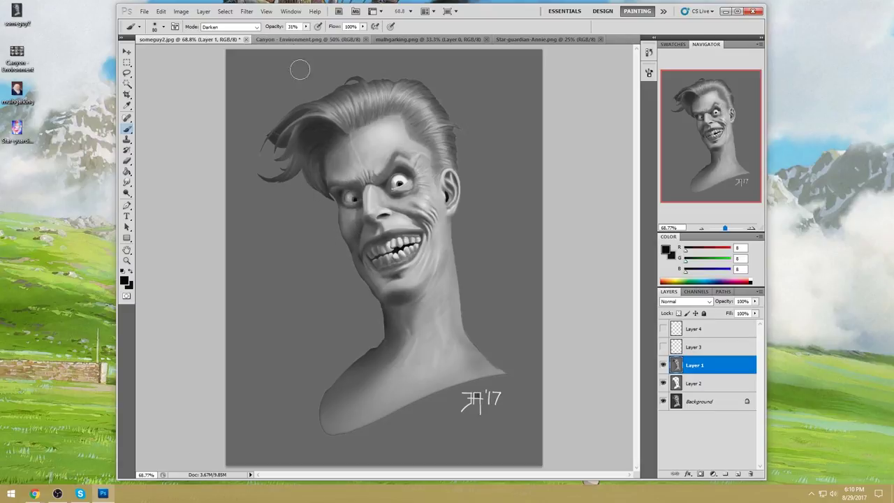
pyautogui.press('[')
pyautogui.moveTo(328, 171)
pyautogui.mouseDown()
pyautogui.moveTo(319, 149)
pyautogui.moveTo(323, 162)
pyautogui.mouseUp()
# - Reduce the brush to 15 px, sample a mid-gray from the temple beside the forelock, and set the brush blending mode to Normal
pyautogui.press('[')
pyautogui.press('[')
pyautogui.press('[')
pyautogui.press('[')
pyautogui.hotkey('ctrl', 'space')
pyautogui.moveTo(271, 146); pyautogui.dragTo(390, 215)
pyautogui.keyDown('alt'); pyautogui.click(391, 282); pyautogui.keyUp('alt')
pyautogui.click(231, 27)
pyautogui.click(224, 30)
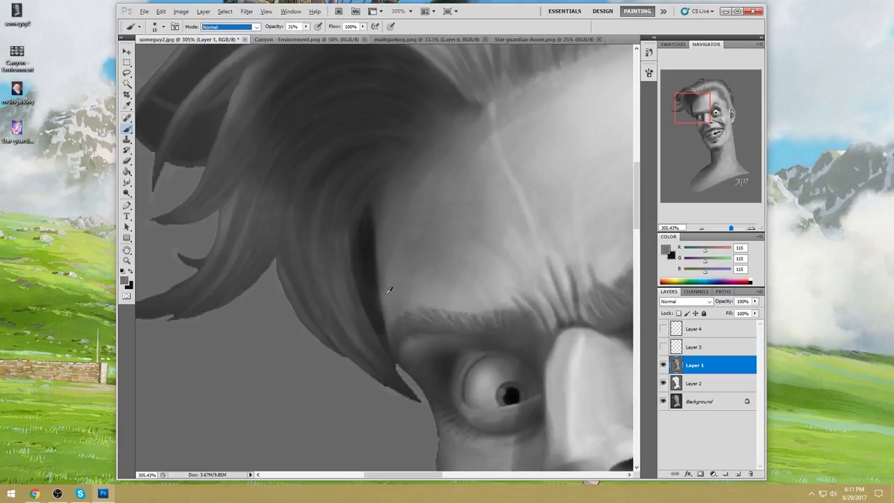
# - Deepen the dark gap between the forelock and the forehead with sampled near-black, adjusting the brush size up to 25 px
pyautogui.keyDown('alt'); pyautogui.click(370, 269); pyautogui.keyUp('alt')
pyautogui.keyDown('alt'); pyautogui.click(360, 229); pyautogui.keyUp('alt')
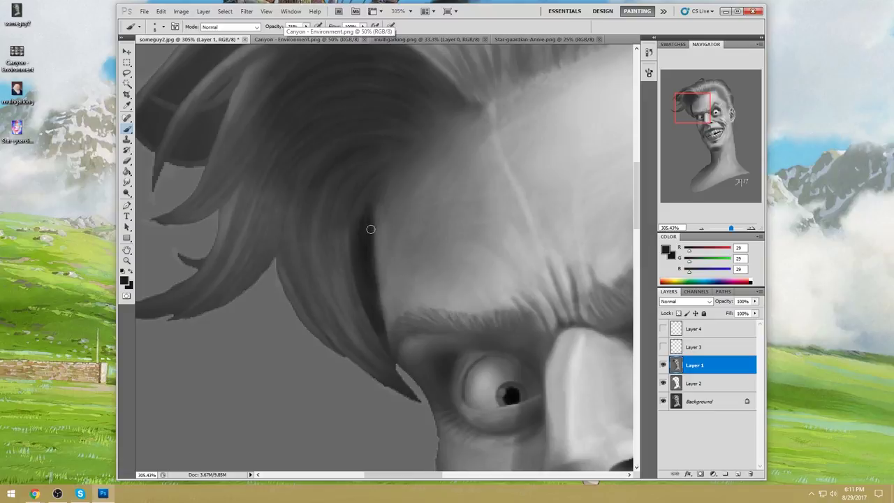
pyautogui.press(']')
pyautogui.press(']')
pyautogui.press(']')
pyautogui.press(']')
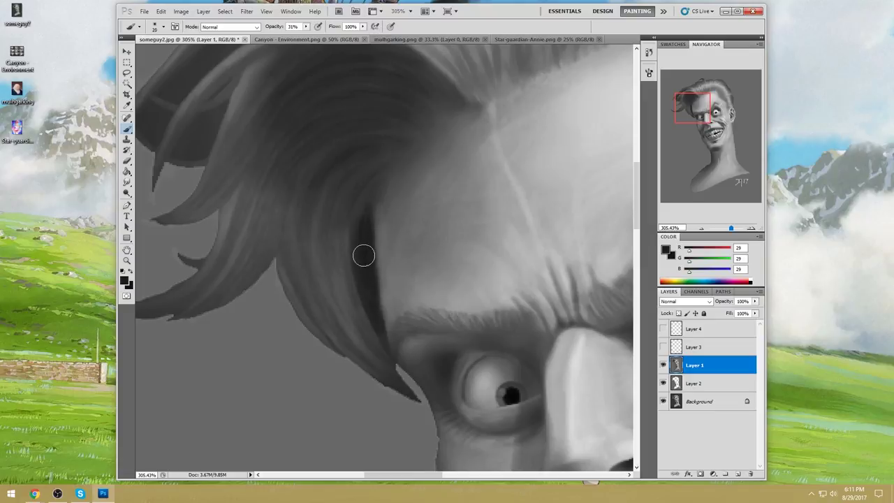
pyautogui.press('[')
pyautogui.press('[')
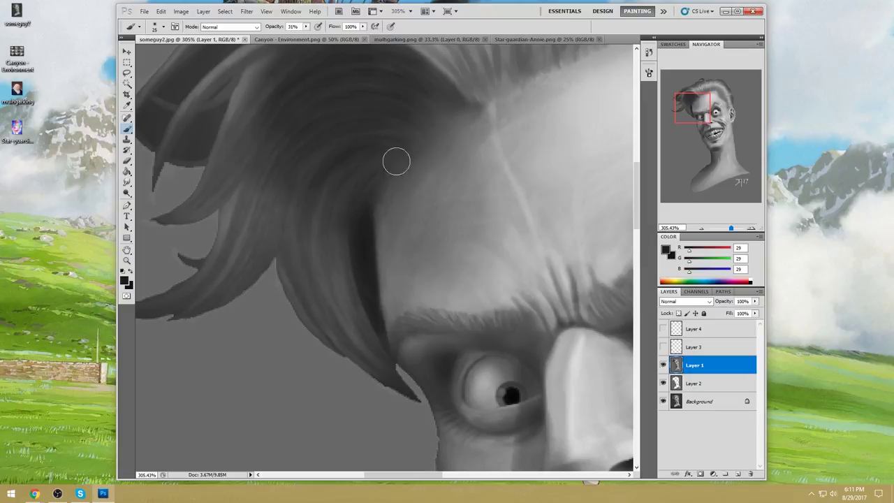
pyautogui.hotkey('ctrl', '0')
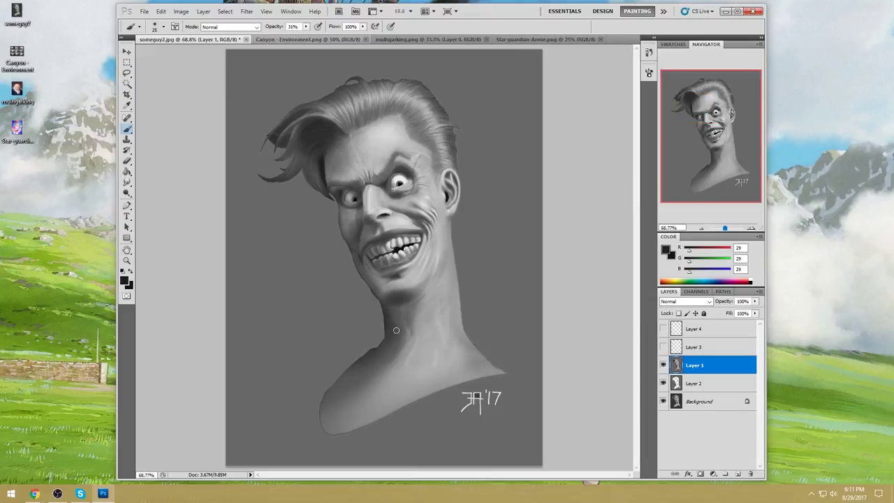
# - Select the dark gap beside the forelock with the Magic Wand, brush it with the sampled background gray, and clear the selection
pyautogui.click(126, 84)
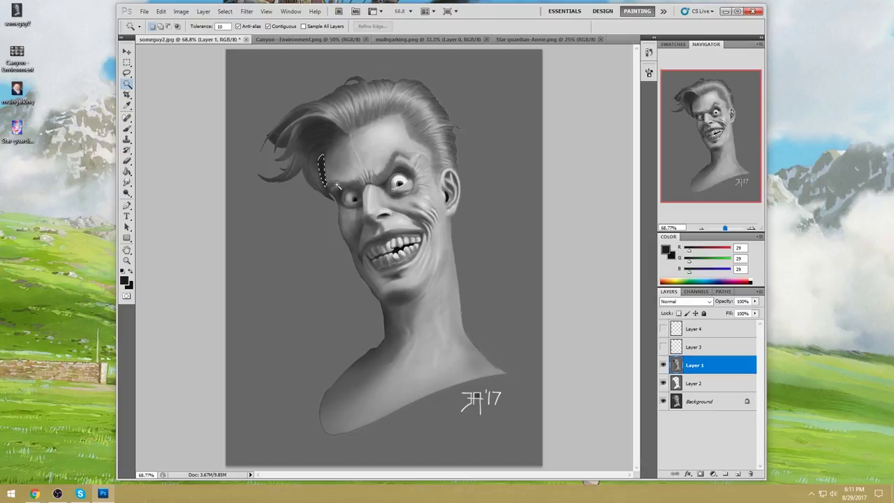
pyautogui.press('b')
pyautogui.keyDown('alt'); pyautogui.click(309, 189); pyautogui.keyUp('alt')
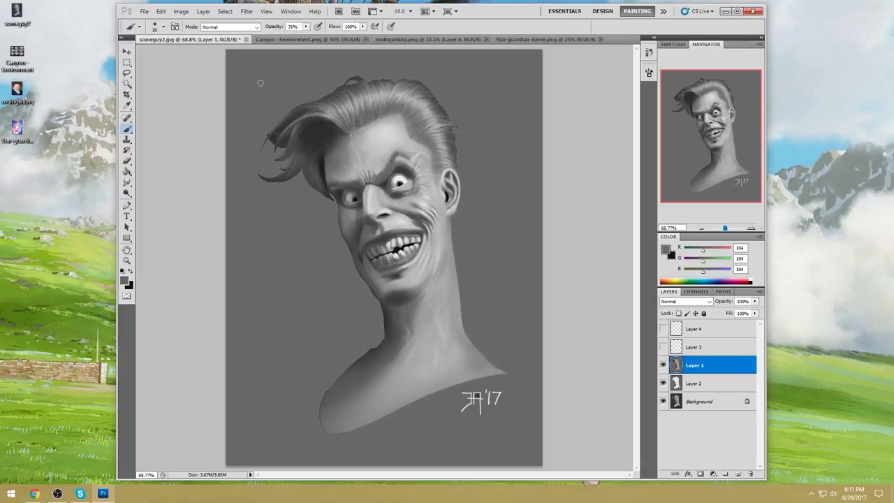
pyautogui.press(']')
pyautogui.press(']')
pyautogui.press(']')
pyautogui.press(']')
pyautogui.press(']')
pyautogui.press('m')
pyautogui.rightClick(420, 190)
pyautogui.click(508, 194)
pyautogui.press('b')
# - Show Layer 4's rim lighting and ready the Smudge tool at 16% strength with a larger tip
pyautogui.click(664, 329)
pyautogui.moveTo(126, 192)
pyautogui.mouseDown()
pyautogui.moveTo(161, 203)
pyautogui.moveTo(129, 183)
pyautogui.moveTo(155, 185)
pyautogui.mouseUp()
pyautogui.click(162, 202)
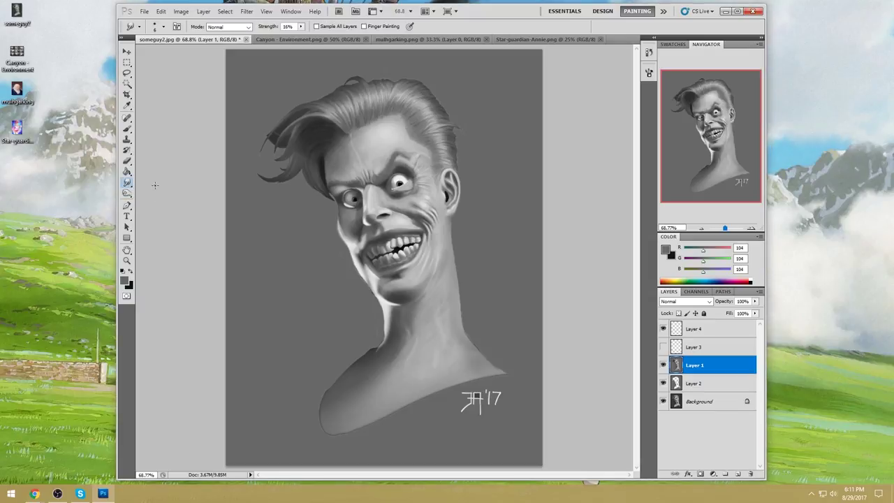
pyautogui.press(']')
pyautogui.press(']')
# - Set up a textured brush at 15 px and 100% opacity, and sample light grays from the upper forehead
pyautogui.press('b')
pyautogui.rightClick(386, 148)
pyautogui.press('Escape')
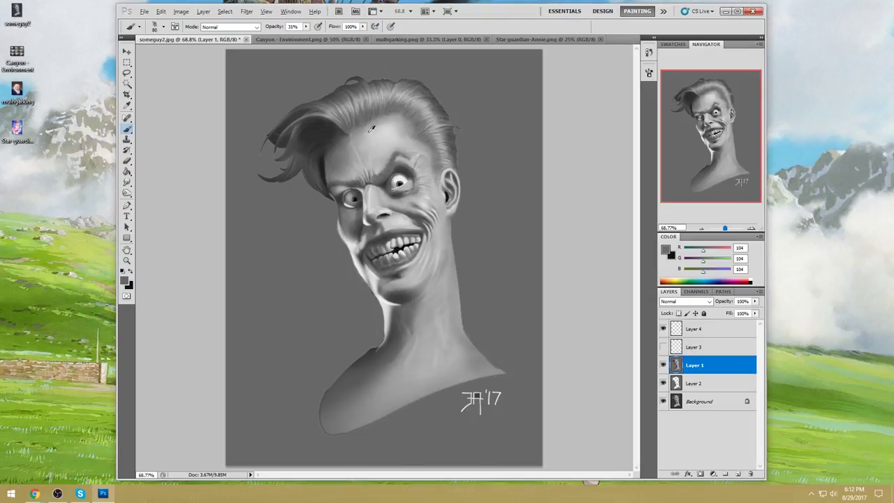
pyautogui.keyDown('alt'); pyautogui.click(388, 122); pyautogui.keyUp('alt')
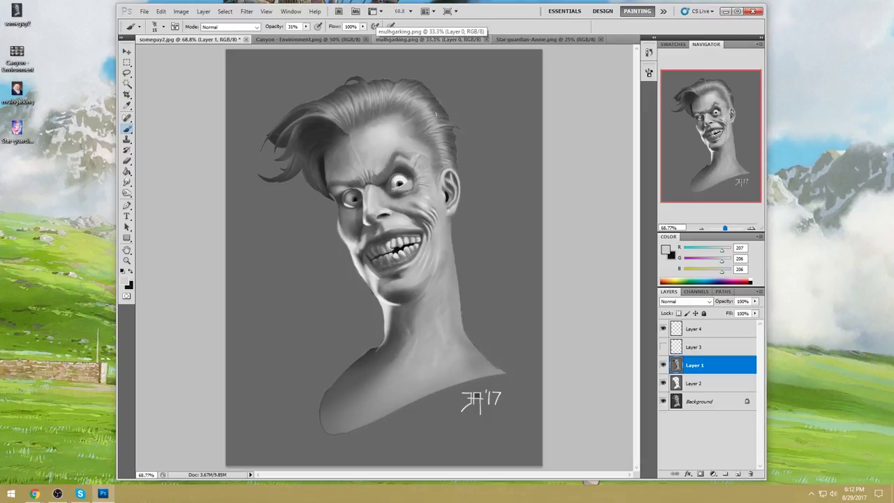
pyautogui.press('0')
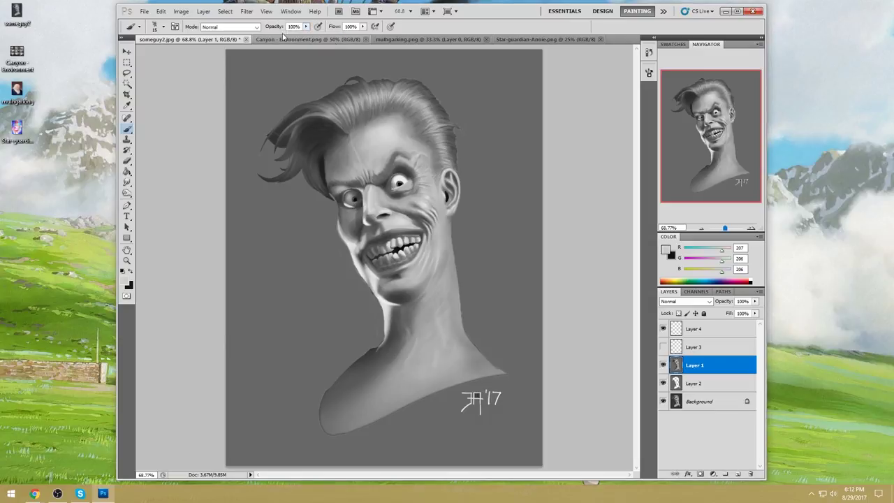
pyautogui.keyDown('alt'); pyautogui.click(407, 125); pyautogui.keyUp('alt')
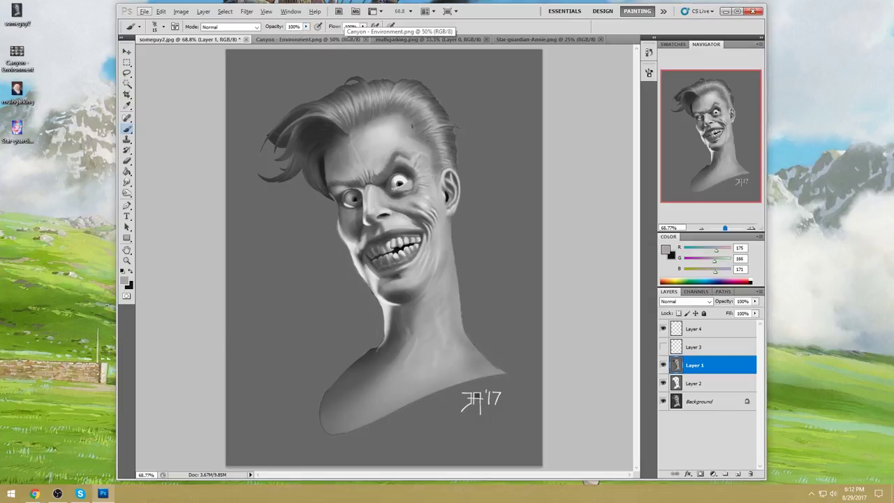
pyautogui.hotkey('ctrl', 'u')
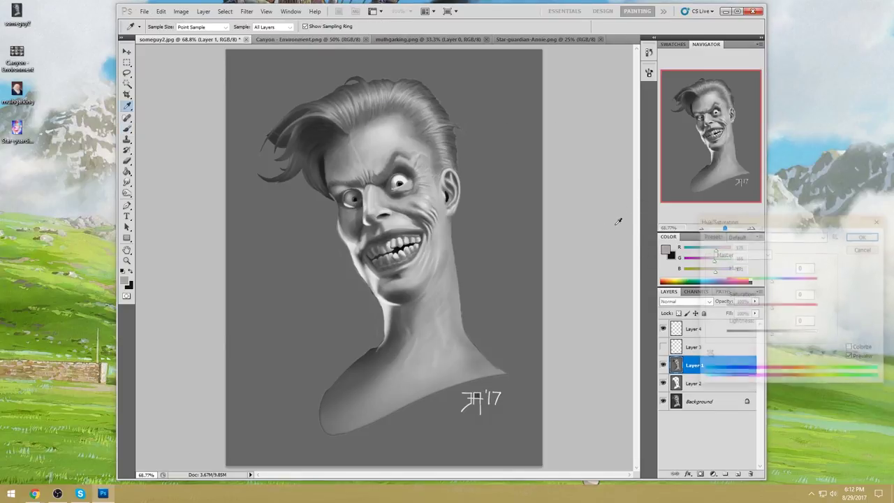
pyautogui.moveTo(770, 313); pyautogui.dragTo(786, 312)
pyautogui.press('Escape')
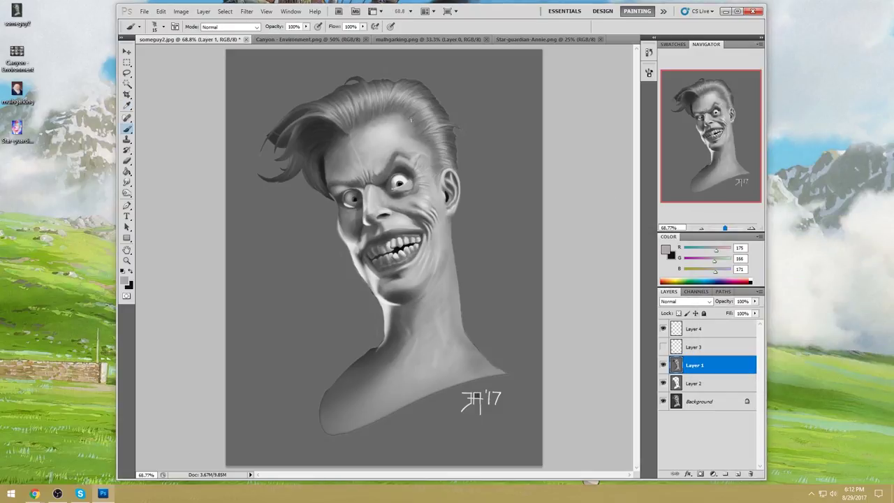
# - Paint fine strokes along the forehead hairline with sampled light grays, and blend them using the Smudge tool at 16% strength
pyautogui.moveTo(402, 121); pyautogui.dragTo(405, 116)
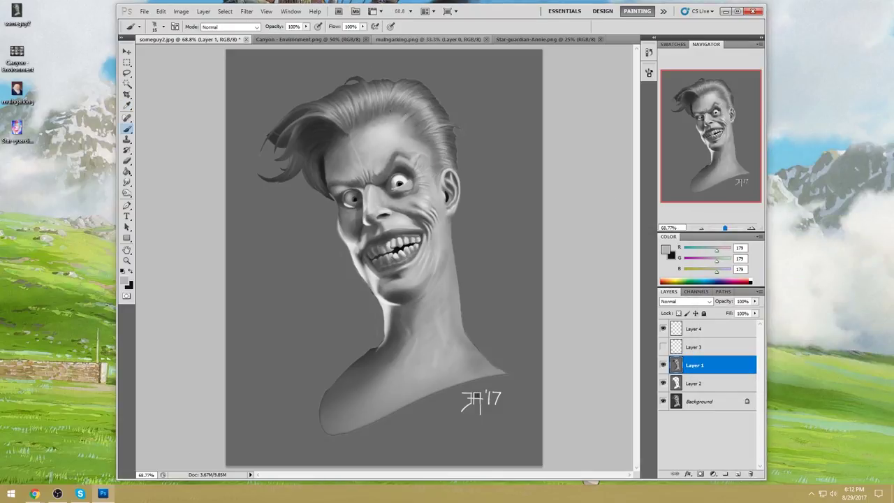
pyautogui.keyDown('alt'); pyautogui.click(441, 119); pyautogui.keyUp('alt')
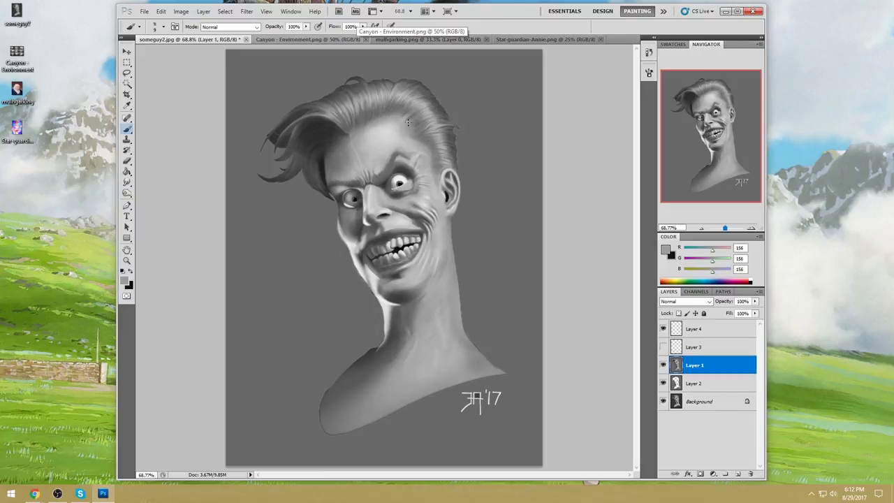
pyautogui.press(']')
pyautogui.press(']')
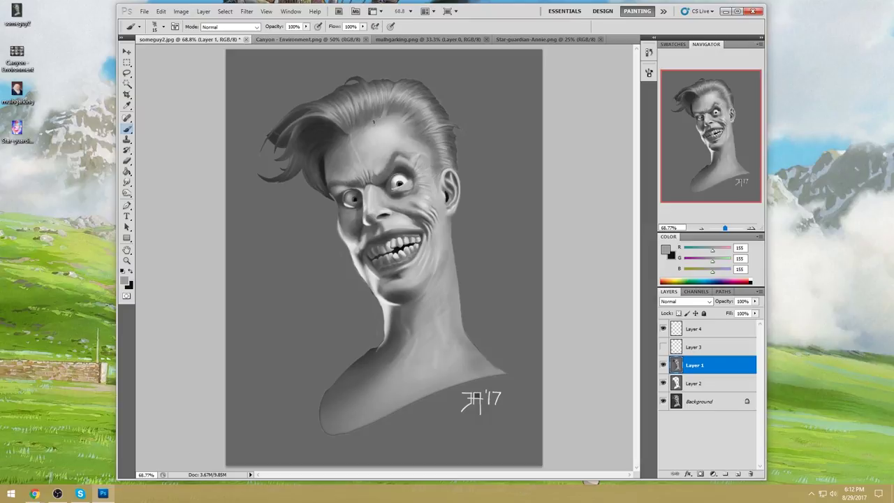
pyautogui.keyDown('alt'); pyautogui.click(362, 124); pyautogui.keyUp('alt')
pyautogui.keyDown('alt'); pyautogui.click(359, 113); pyautogui.keyUp('alt')
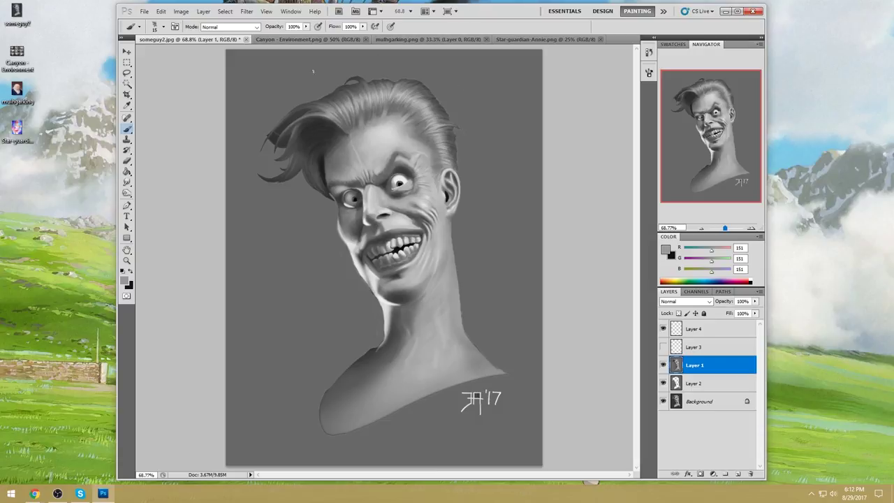
pyautogui.moveTo(126, 181); pyautogui.dragTo(150, 200)
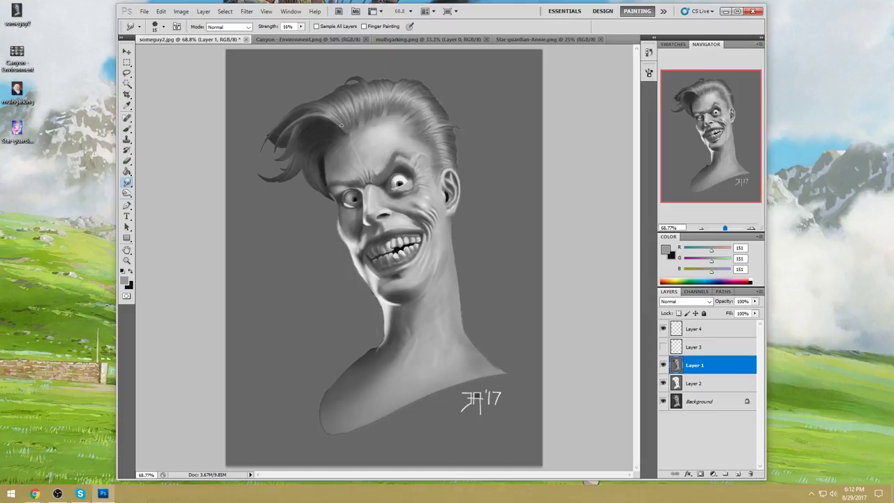
pyautogui.press('b')
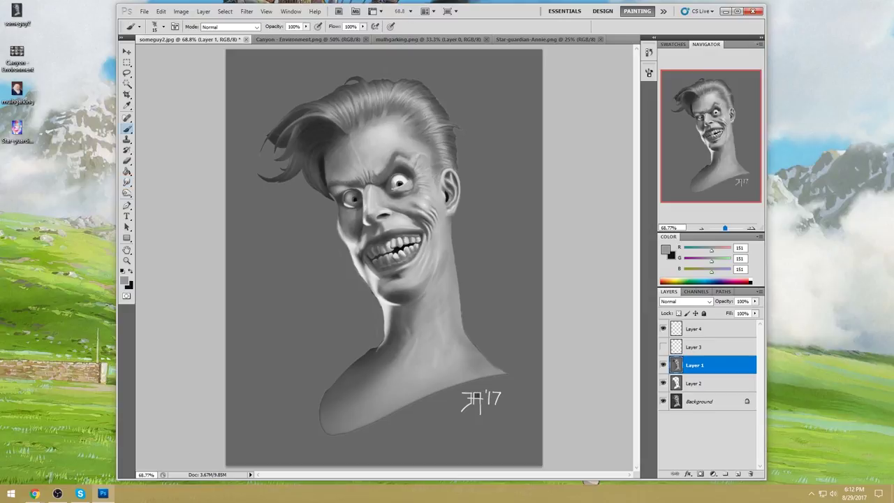
# - Refine the swept-back hair above the forehead with a brush of 10 px or smaller, resampling grays from the hair
pyautogui.keyDown('alt'); pyautogui.click(409, 114); pyautogui.keyUp('alt')
pyautogui.keyDown('alt'); pyautogui.click(403, 115); pyautogui.keyUp('alt')
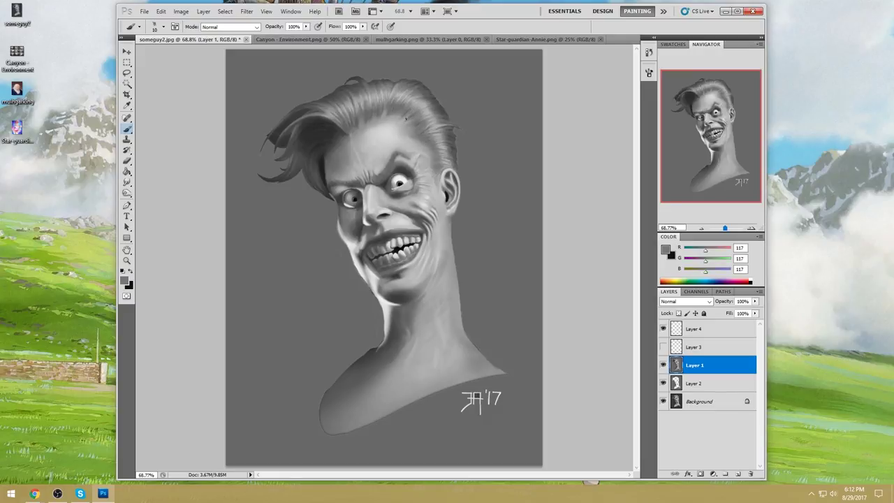
pyautogui.keyDown('alt'); pyautogui.click(380, 113); pyautogui.keyUp('alt')
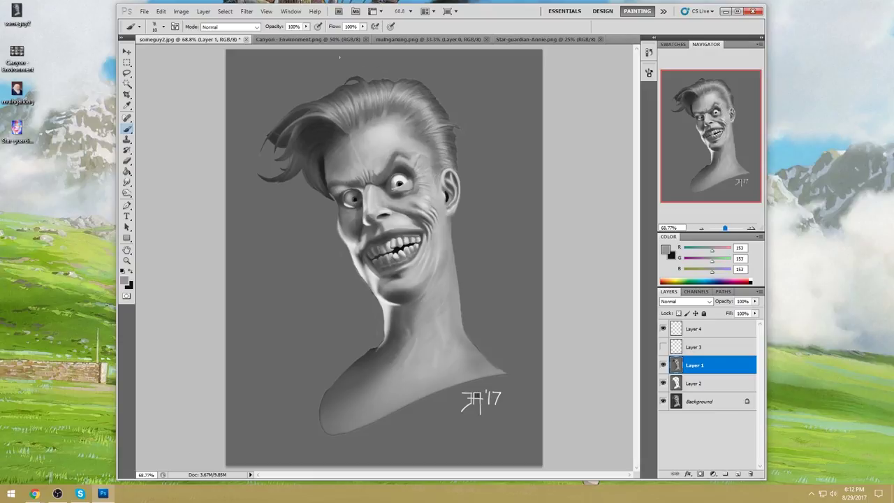
pyautogui.keyDown('alt'); pyautogui.click(386, 111); pyautogui.keyUp('alt')
pyautogui.keyDown('alt'); pyautogui.click(390, 93); pyautogui.keyUp('alt')
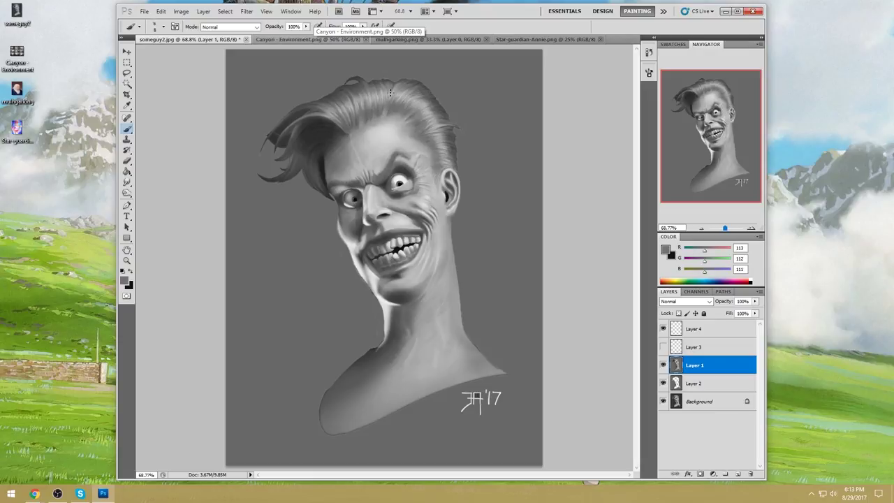
pyautogui.keyDown('alt'); pyautogui.click(383, 93); pyautogui.keyUp('alt')
# - Paint test hair strokes in several directions on the gray background beside the head
pyautogui.moveTo(473, 104); pyautogui.dragTo(475, 91)
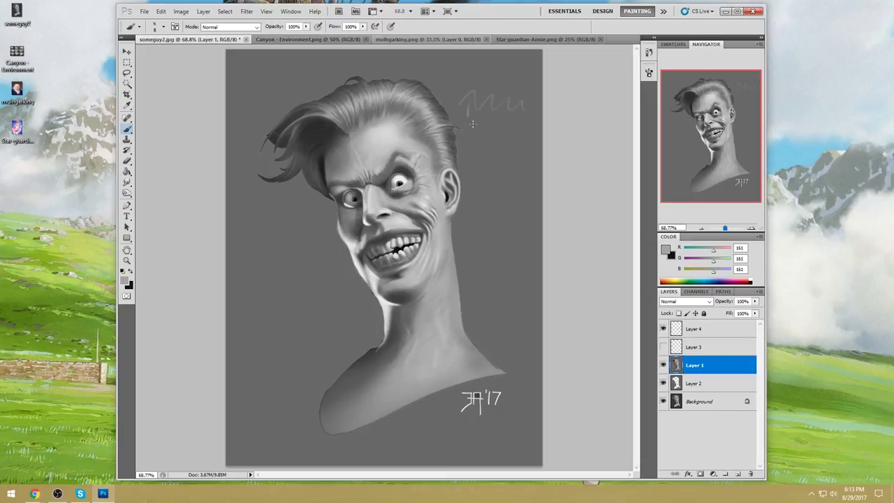
pyautogui.moveTo(499, 131); pyautogui.dragTo(512, 108)
pyautogui.moveTo(513, 57)
pyautogui.mouseDown()
pyautogui.moveTo(498, 81)
pyautogui.moveTo(482, 80)
pyautogui.mouseUp()
pyautogui.moveTo(476, 62); pyautogui.dragTo(471, 78)
pyautogui.moveTo(465, 68); pyautogui.dragTo(460, 84)
pyautogui.moveTo(482, 114)
pyautogui.mouseDown()
pyautogui.moveTo(509, 51)
pyautogui.moveTo(473, 105)
pyautogui.moveTo(484, 71)
pyautogui.mouseUp()
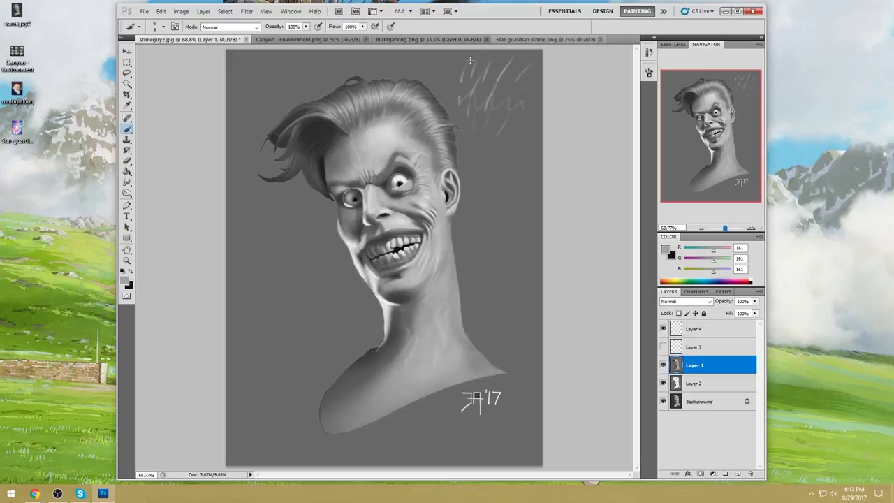
pyautogui.moveTo(456, 105); pyautogui.dragTo(465, 78)
pyautogui.moveTo(494, 116); pyautogui.dragTo(507, 91)
pyautogui.moveTo(475, 160)
pyautogui.mouseDown()
pyautogui.moveTo(522, 128)
pyautogui.moveTo(479, 163)
pyautogui.moveTo(511, 149)
pyautogui.moveTo(489, 168)
pyautogui.moveTo(512, 155)
pyautogui.mouseUp()
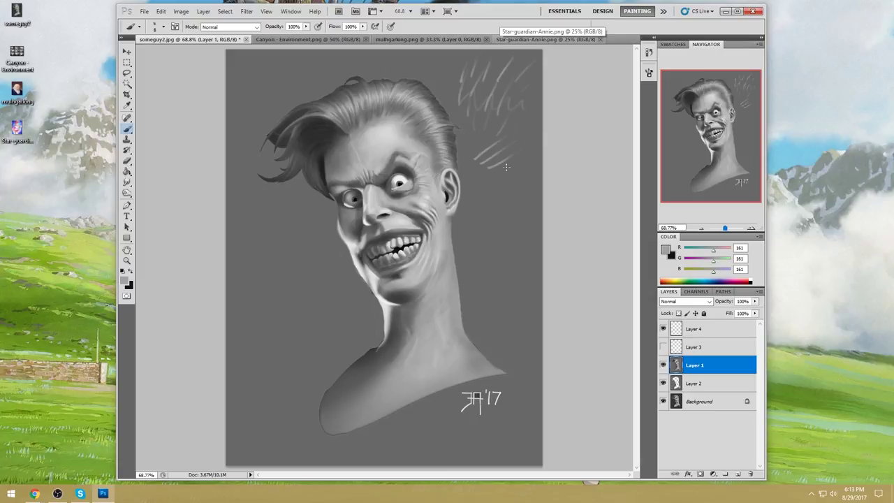
# - Undo all the test strokes on the background beside the head
pyautogui.hotkey('ctrl', 'alt', 'z')
pyautogui.hotkey('ctrl', 'alt', 'z')
pyautogui.hotkey('ctrl', 'alt', 'z')
pyautogui.hotkey('ctrl', 'alt', 'z')
pyautogui.hotkey('ctrl', 'alt', 'z')
pyautogui.hotkey('ctrl', 'alt', 'z')
pyautogui.hotkey('ctrl', 'alt', 'z')
pyautogui.hotkey('ctrl', 'alt', 'z')
pyautogui.hotkey('ctrl', 'alt', 'z')
pyautogui.hotkey('ctrl', 'alt', 'z')
pyautogui.hotkey('ctrl', 'alt', 'z')
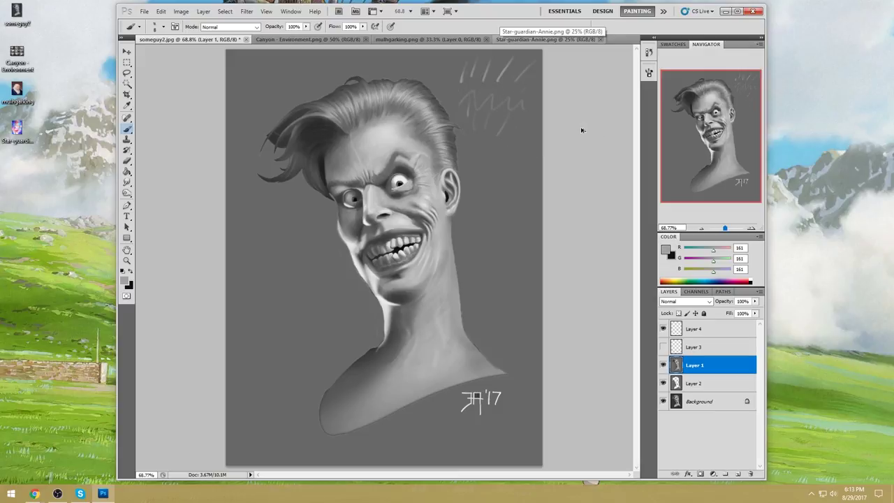
pyautogui.hotkey('ctrl', 'alt', 'z')
pyautogui.hotkey('ctrl', 'alt', 'z')
pyautogui.hotkey('ctrl', 'alt', 'z')
pyautogui.hotkey('ctrl', 'alt', 'z')
pyautogui.hotkey('ctrl', 'alt', 'z')
pyautogui.hotkey('ctrl', 'alt', 'z')
pyautogui.hotkey('ctrl', 'alt', 'z')
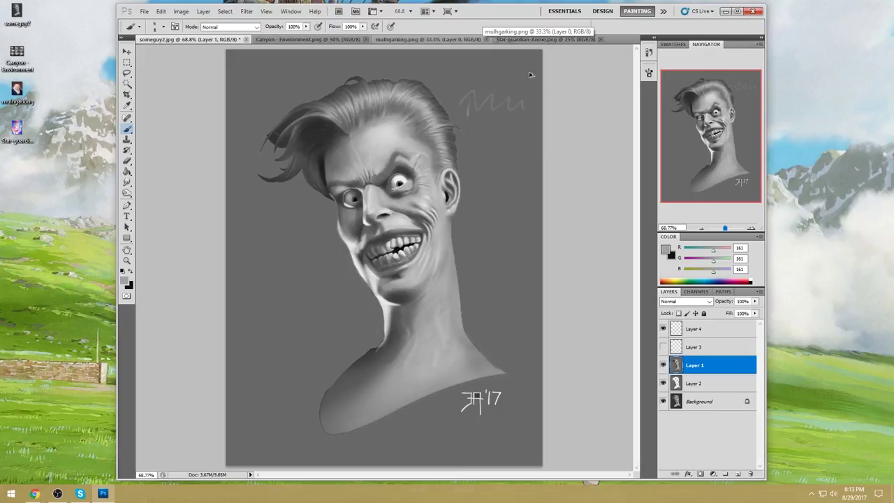
# - Touch up the hairline above the forehead with sampled mid grays, and soften it using the Smudge tool at 16% strength
pyautogui.keyDown('alt'); pyautogui.click(363, 123); pyautogui.keyUp('alt')
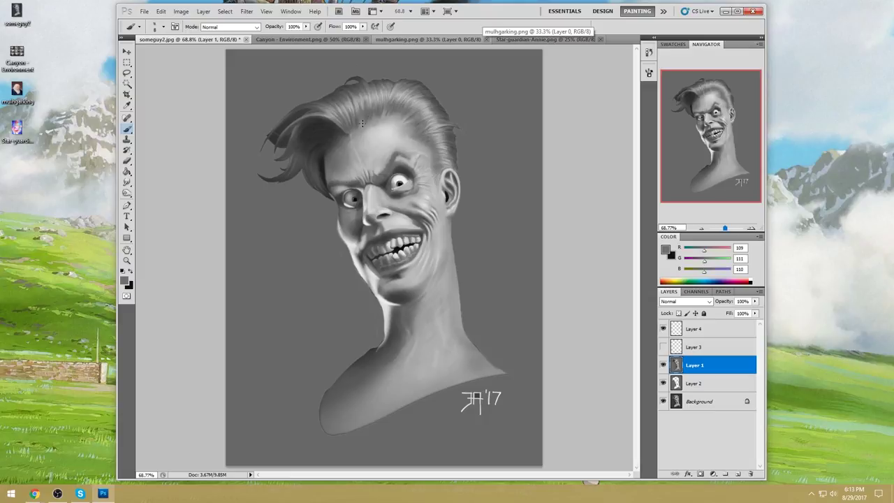
pyautogui.keyDown('alt'); pyautogui.click(362, 129); pyautogui.keyUp('alt')
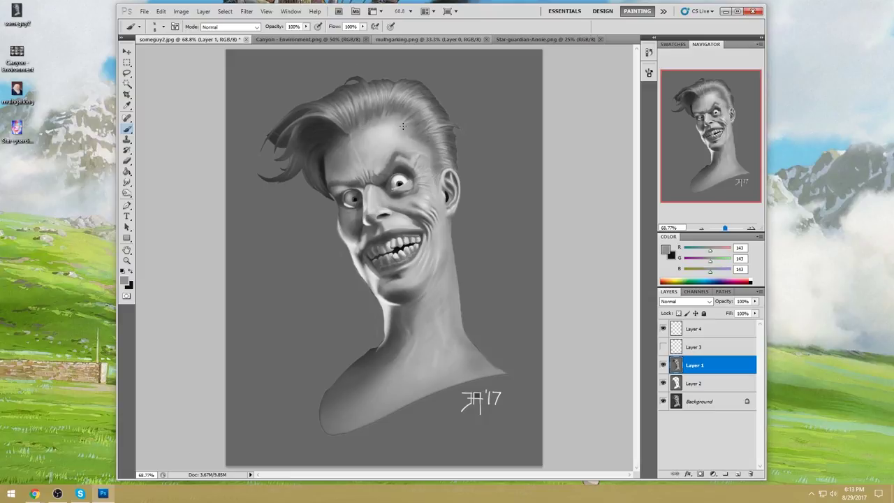
pyautogui.moveTo(127, 182); pyautogui.dragTo(166, 204)
pyautogui.click(166, 204)
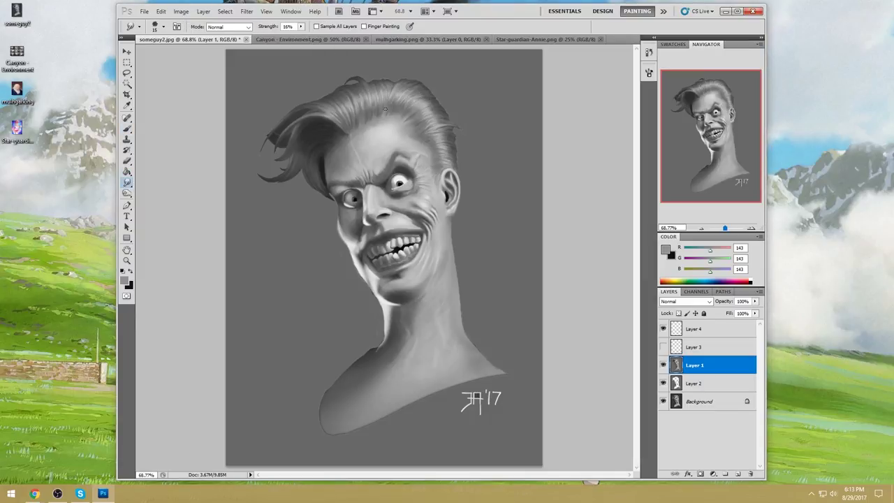
# - Shade the hairline at the temple with a 100 px brush in Darken mode, using grays sampled from the forehead
pyautogui.press('b')
pyautogui.rightClick(419, 133)
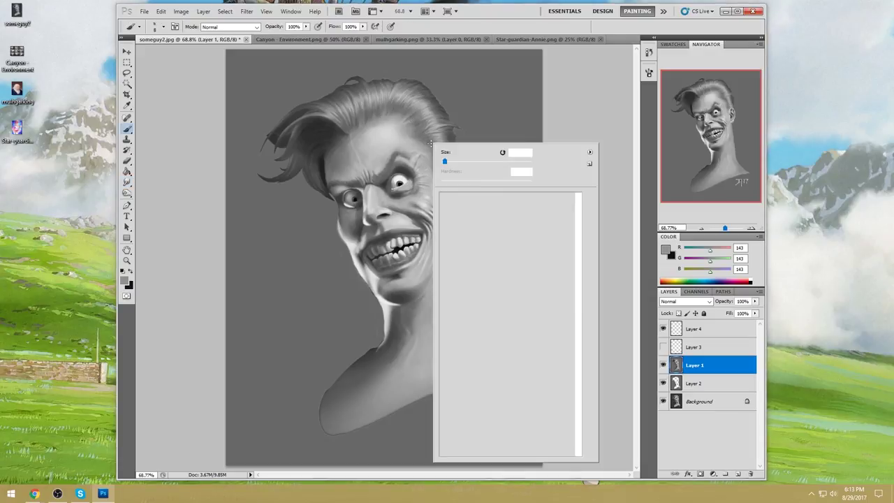
pyautogui.click(590, 106)
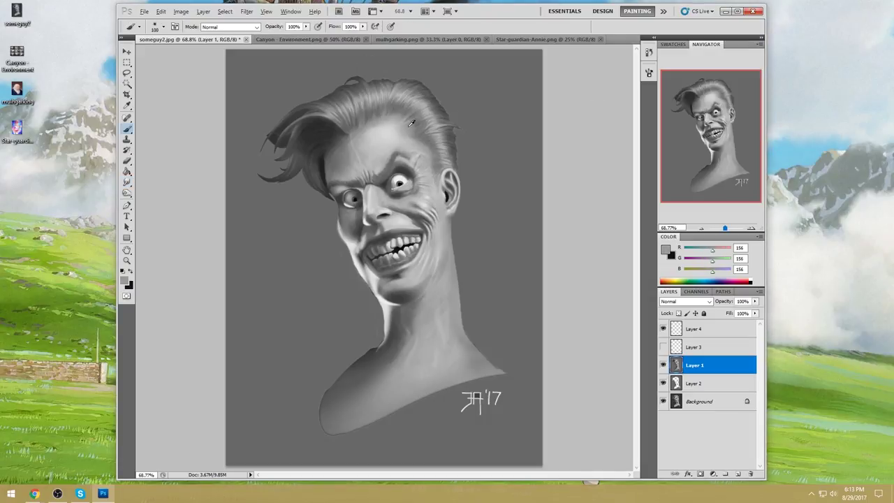
pyautogui.click(235, 26)
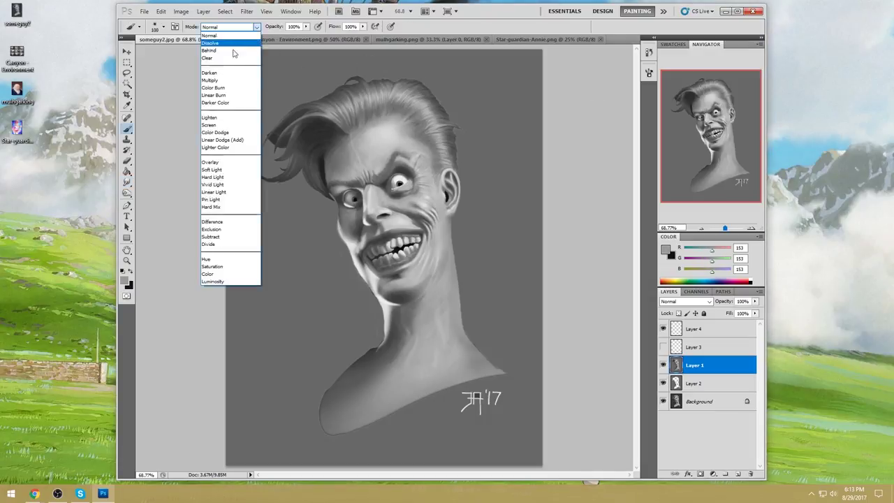
pyautogui.click(222, 73)
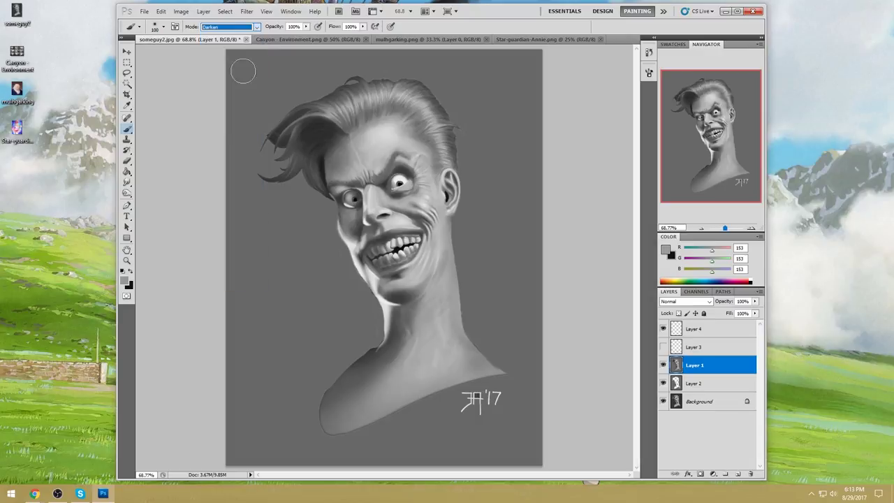
pyautogui.keyDown('alt'); pyautogui.click(405, 123); pyautogui.keyUp('alt')
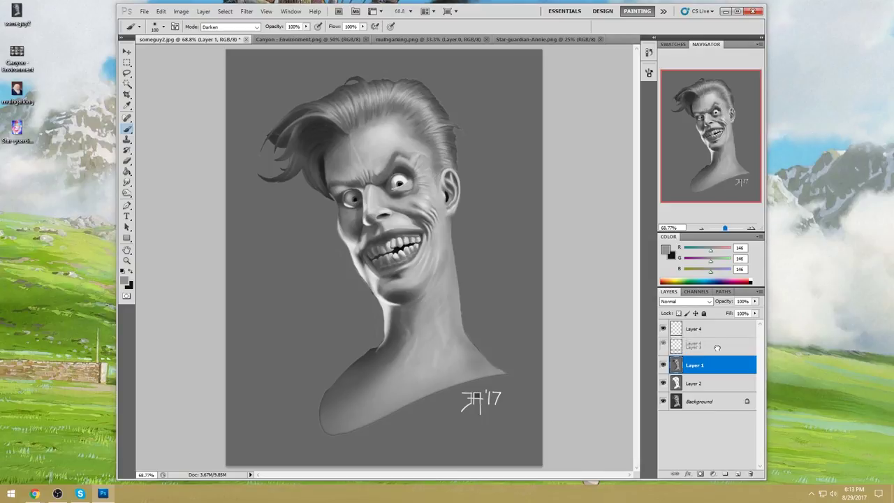
# - Move Layer 4 below Layer 3 and shade the face on it with the brush enlarged to 250 px, sampling light grays
pyautogui.moveTo(703, 334); pyautogui.dragTo(702, 349)
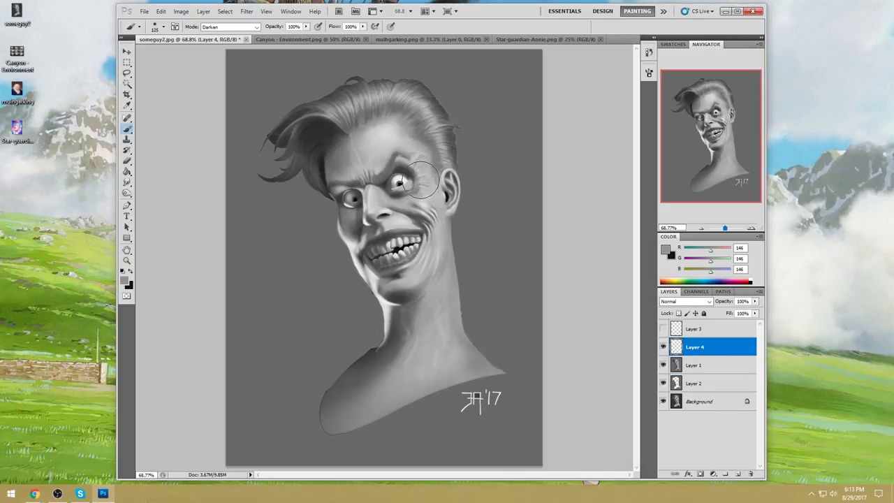
pyautogui.press(']')
pyautogui.press(']')
pyautogui.press(']')
pyautogui.press(']')
pyautogui.press(']')
pyautogui.keyDown('alt'); pyautogui.click(356, 243); pyautogui.keyUp('alt')
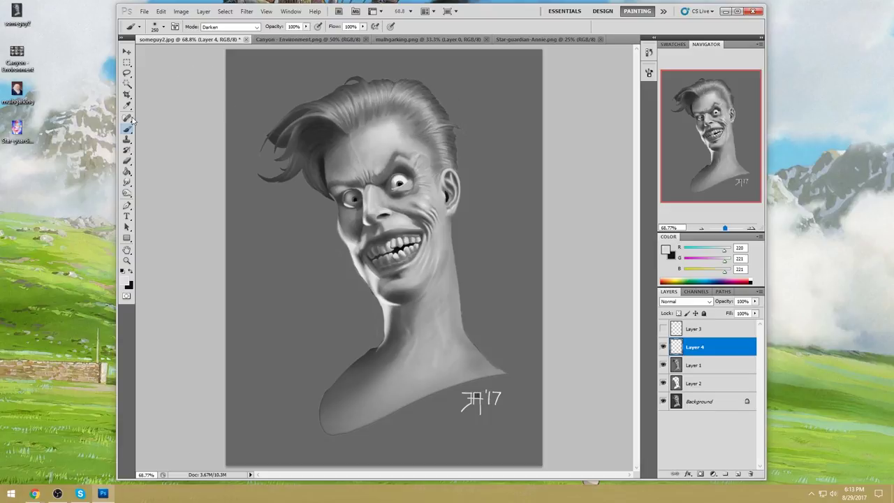
# - Switch to the Smudge tool at 16% strength and merge Layer 4 down into Layer 1
pyautogui.click(127, 182)
pyautogui.click(178, 198)
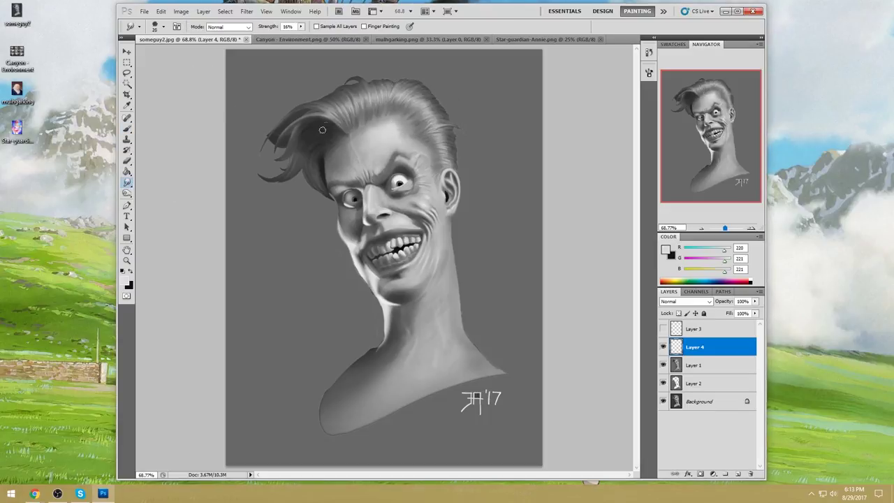
pyautogui.rightClick(726, 351)
pyautogui.click(737, 314)
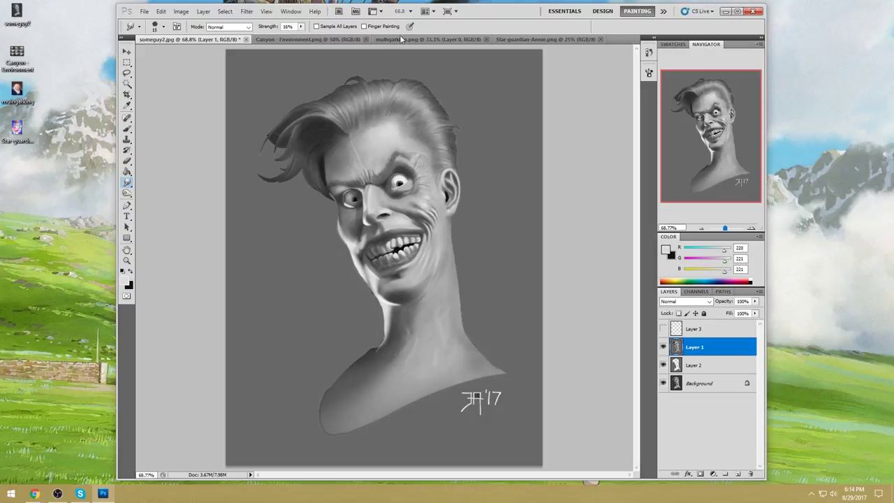
# - Brighten the forehead with the 250 px brush in Normal mode at 57% opacity, using sampled light grays
pyautogui.press('b')
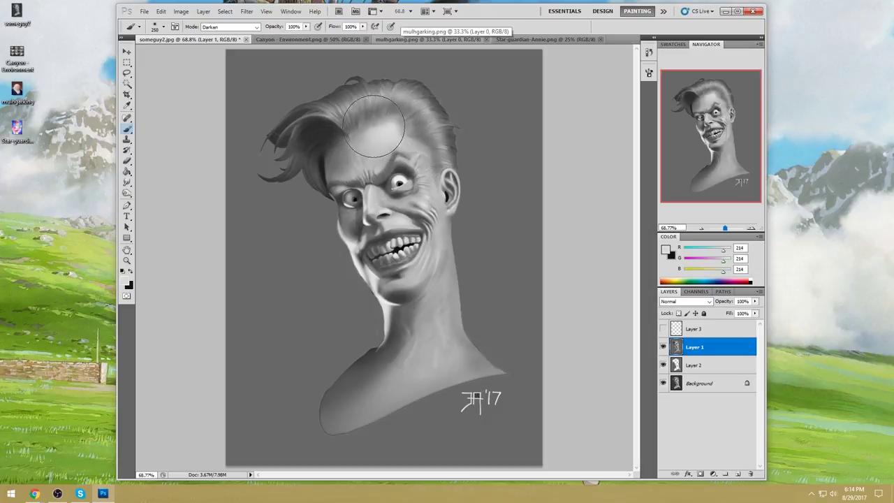
pyautogui.click(231, 26)
pyautogui.click(222, 32)
pyautogui.click(306, 28)
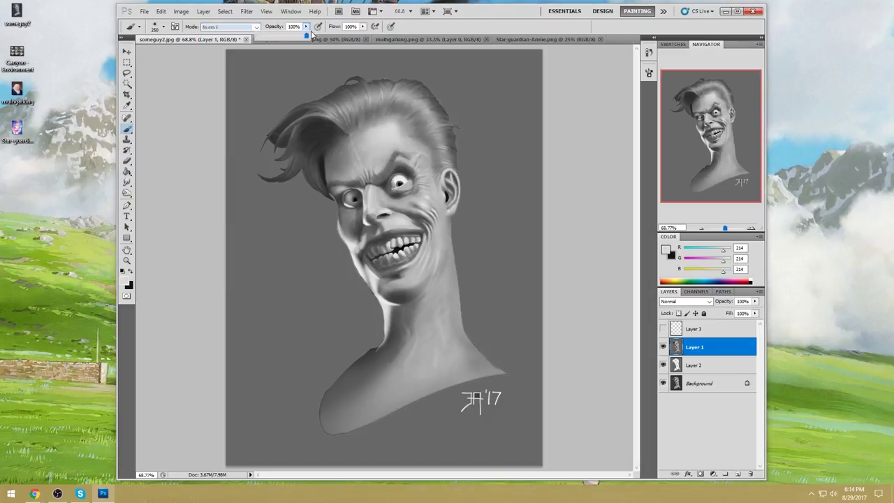
pyautogui.keyDown('alt'); pyautogui.click(393, 124); pyautogui.keyUp('alt')
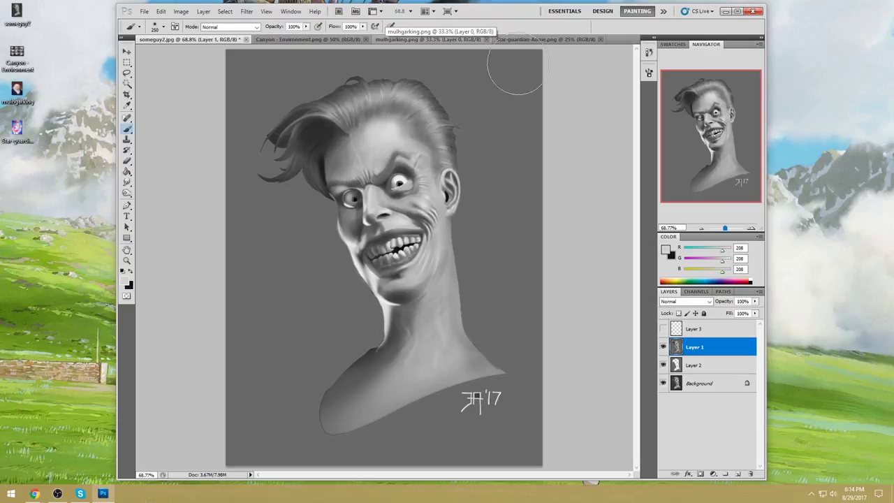
pyautogui.keyDown('alt'); pyautogui.click(384, 127); pyautogui.keyUp('alt')
pyautogui.press('5')
pyautogui.press('7')
pyautogui.moveTo(384, 128)
pyautogui.mouseDown()
pyautogui.moveTo(360, 144)
pyautogui.moveTo(382, 123)
pyautogui.moveTo(377, 130)
pyautogui.mouseUp()
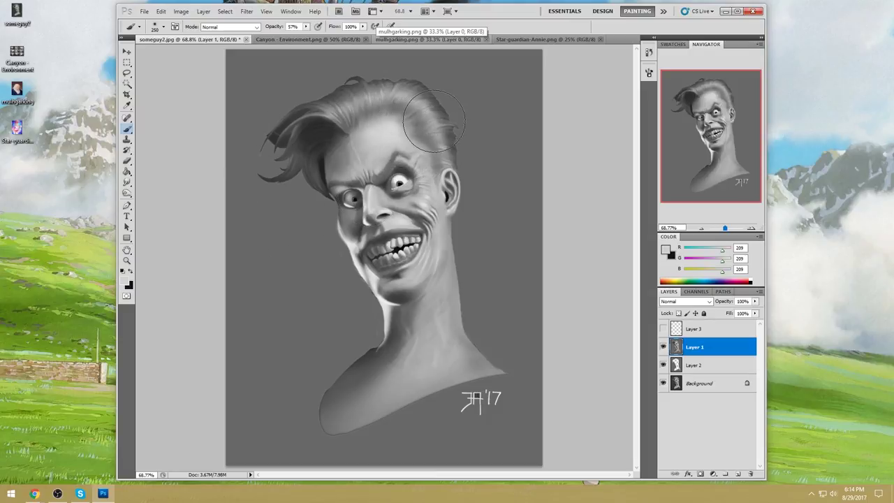
# - Reshape the head with Liquify at brush size 286, refine beside the nose at brush size 196, and apply it
pyautogui.click(247, 11)
pyautogui.click(279, 63)
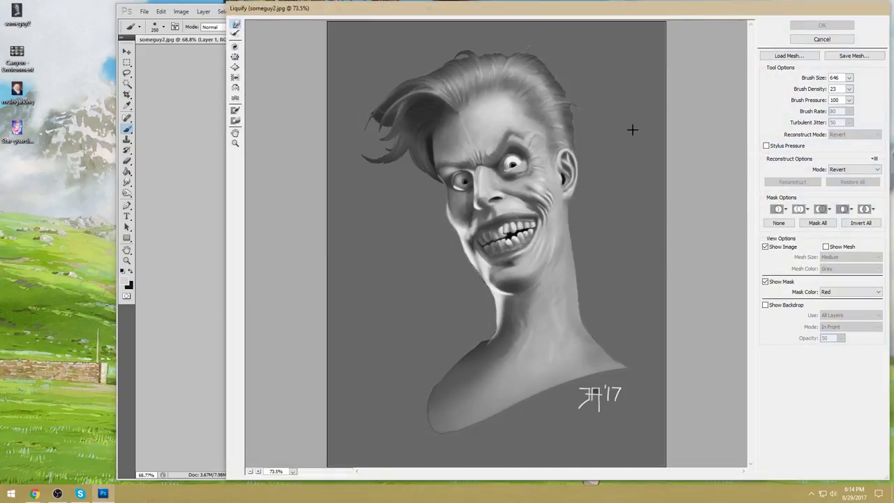
pyautogui.click(849, 78)
pyautogui.moveTo(819, 89); pyautogui.dragTo(812, 89)
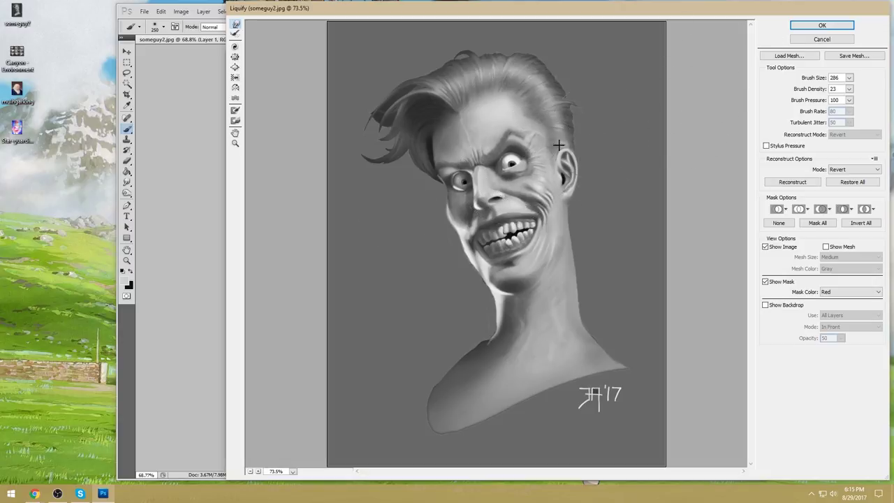
pyautogui.click(850, 77)
pyautogui.moveTo(818, 89); pyautogui.dragTo(809, 88)
pyautogui.click(474, 213)
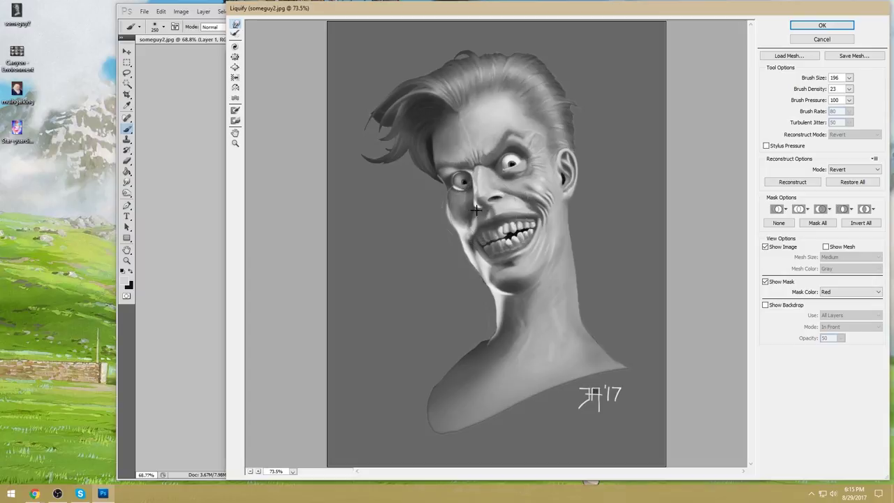
pyautogui.press('Return')
# - Undo and redo the Liquify edit repeatedly to compare the portrait before and after
pyautogui.hotkey('ctrl', 'z')
pyautogui.hotkey('ctrl', 'z')
pyautogui.hotkey('ctrl', 'z')
pyautogui.hotkey('ctrl', 'z')
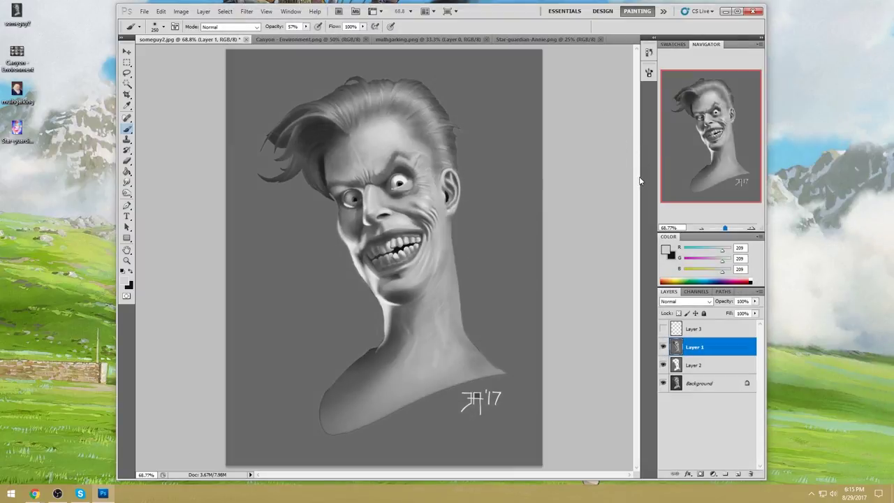
pyautogui.hotkey('ctrl', 'z')
pyautogui.hotkey('ctrl', 'z')
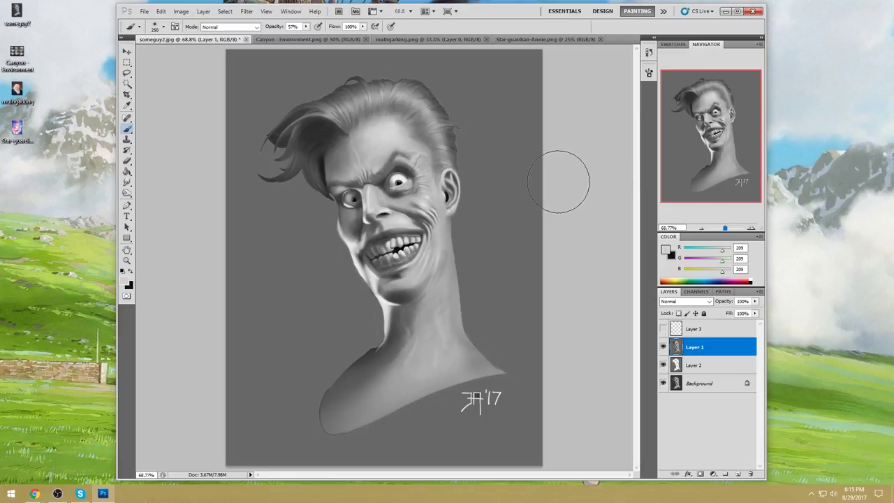
# - Reduce the brush to 30 px and dab light gray over the iris of the wide-open eye
pyautogui.hotkey('ctrl', 'space')
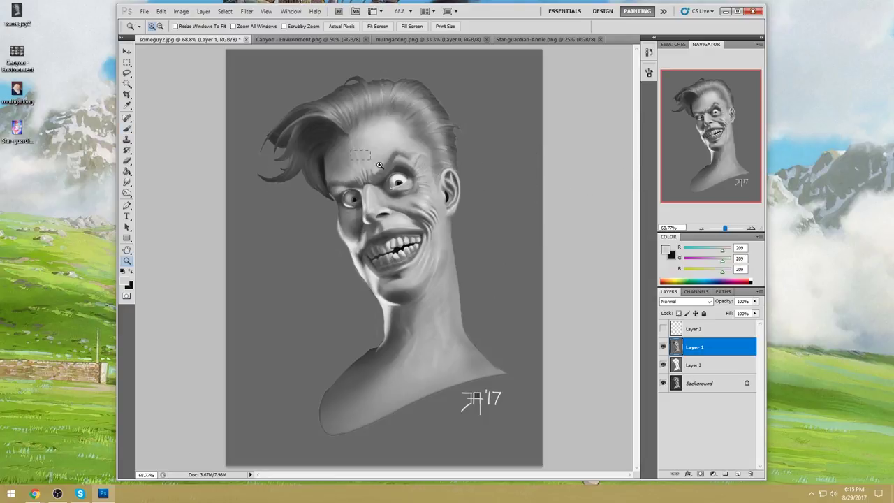
pyautogui.moveTo(417, 143); pyautogui.dragTo(448, 145)
pyautogui.press('[')
pyautogui.press('[')
pyautogui.press('[')
pyautogui.press('[')
pyautogui.press('[')
pyautogui.press('[')
pyautogui.press('[')
pyautogui.press('[')
pyautogui.press('[')
pyautogui.press('[')
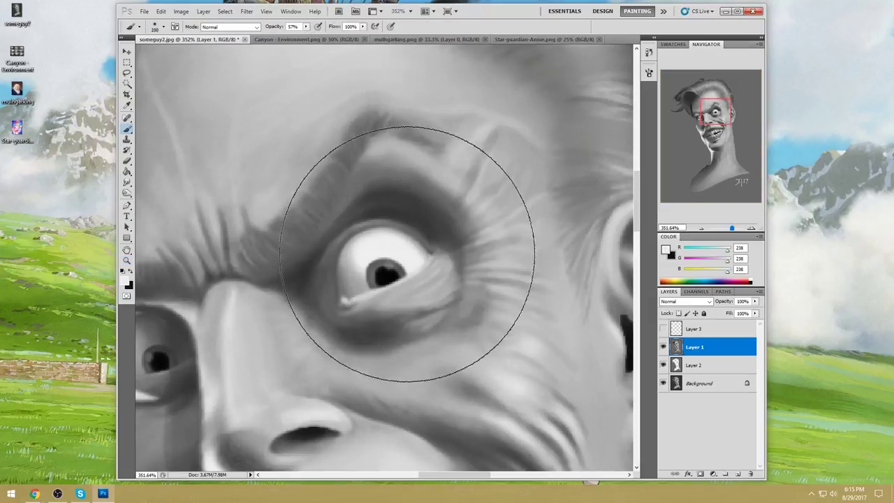
pyautogui.moveTo(380, 258)
pyautogui.mouseDown()
pyautogui.moveTo(393, 256)
pyautogui.moveTo(379, 256)
pyautogui.moveTo(388, 261)
pyautogui.mouseUp()
pyautogui.press('[')
pyautogui.press('[')
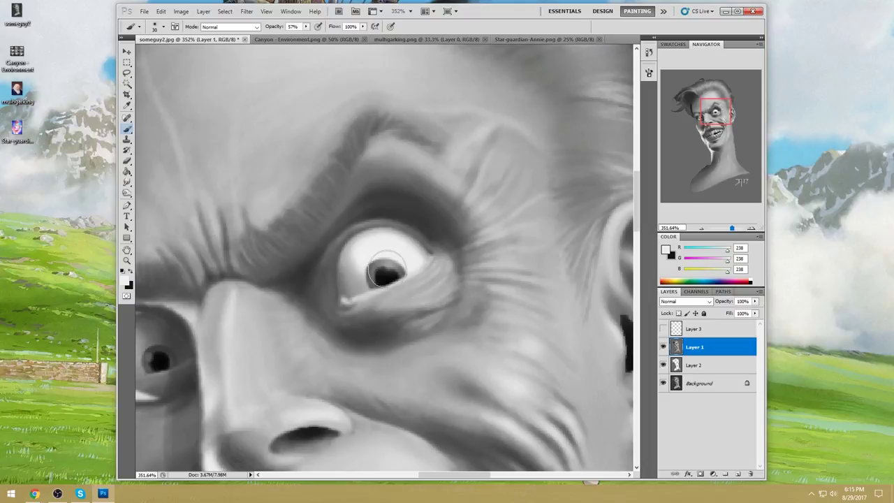
# - Set the brush opacity to 94% and paint small near-white highlights on the wide-open eye's iris and pupil
pyautogui.moveTo(306, 26); pyautogui.dragTo(365, 53)
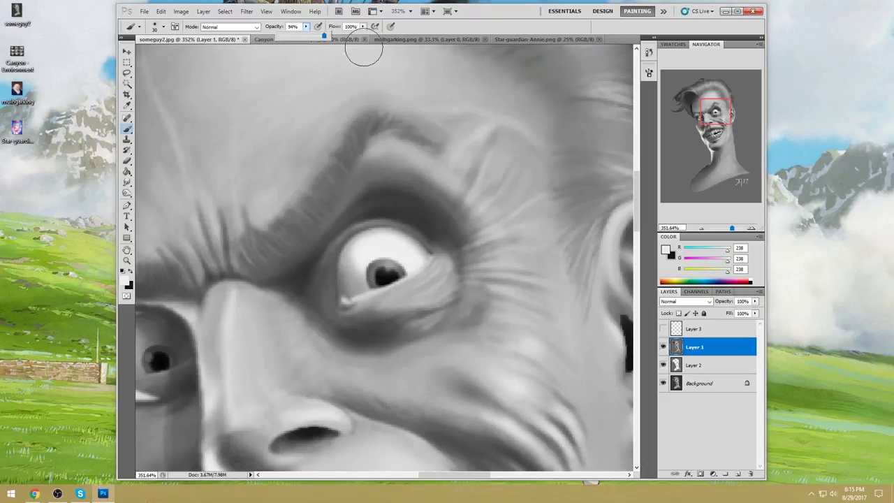
pyautogui.click(389, 266)
pyautogui.moveTo(388, 265); pyautogui.dragTo(381, 278)
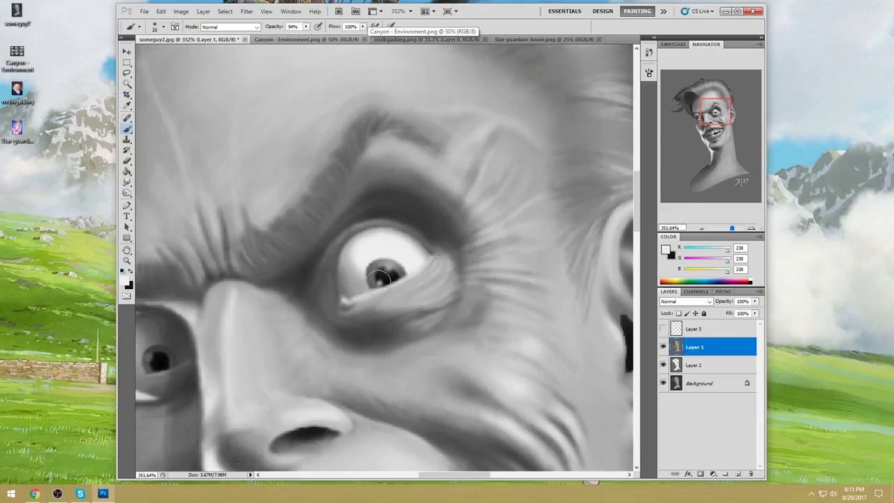
pyautogui.hotkey('ctrl', '0')
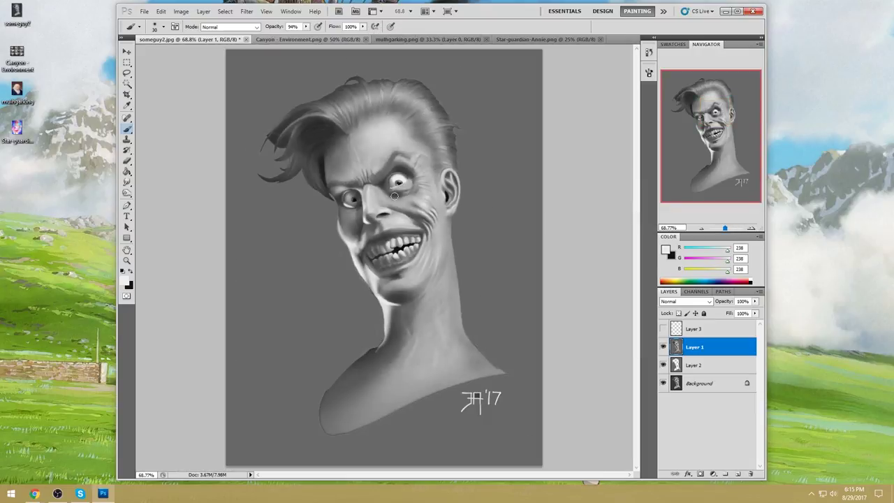
# - Darken the wide-open eye around the pupil with an 80 px brush in Darken mode, using sampled dark grays
pyautogui.click(231, 26)
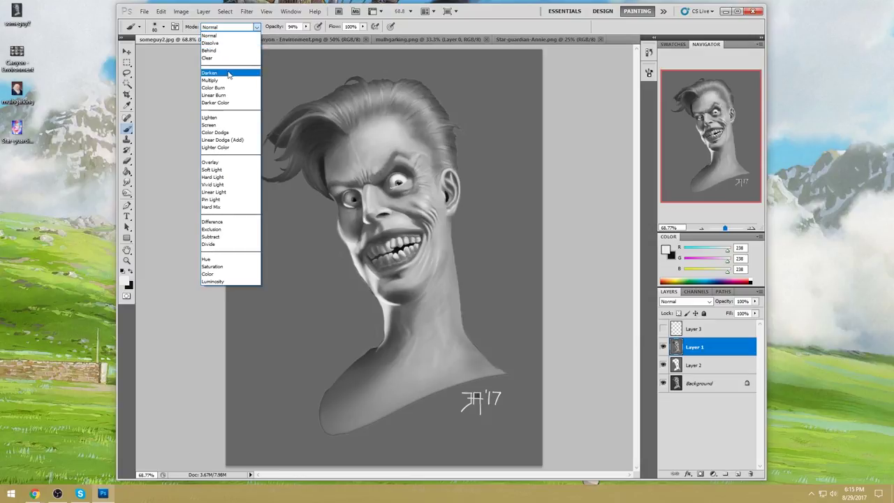
pyautogui.click(224, 73)
pyautogui.keyDown('alt'); pyautogui.click(399, 189); pyautogui.keyUp('alt')
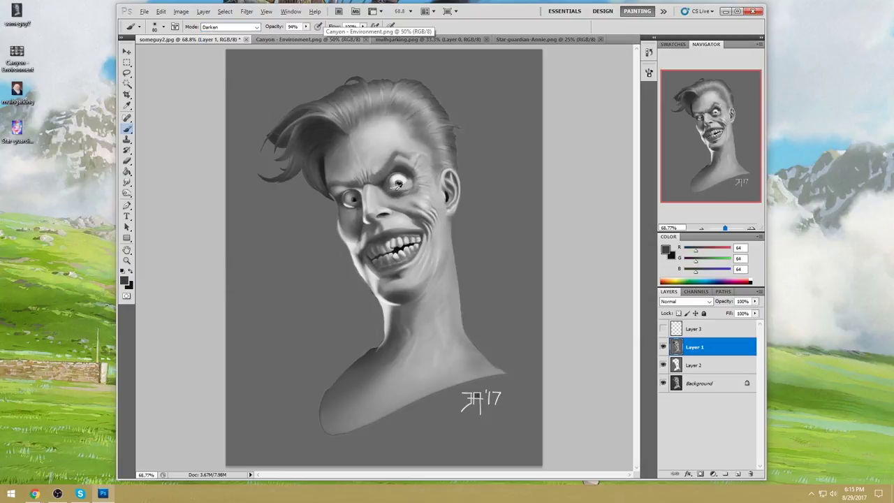
pyautogui.keyDown('alt'); pyautogui.click(396, 183); pyautogui.keyUp('alt')
pyautogui.keyDown('alt'); pyautogui.click(391, 187); pyautogui.keyUp('alt')
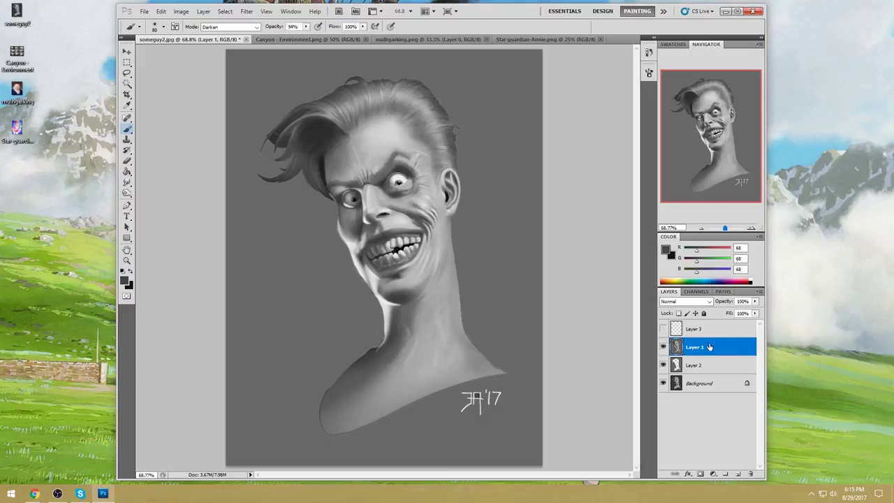
# - Toggle Layer 1's visibility repeatedly to compare the repainted portrait with the version beneath it
pyautogui.click(663, 348)
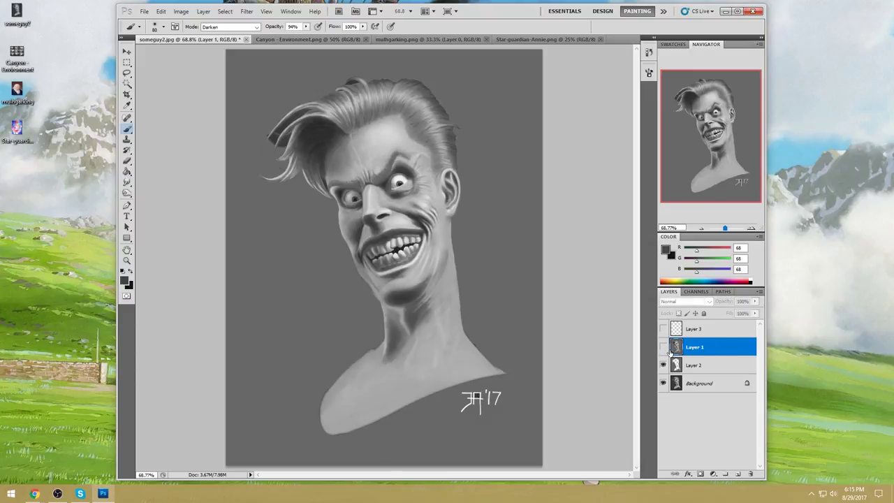
pyautogui.click(663, 347)
pyautogui.click(663, 347)
pyautogui.click(663, 347)
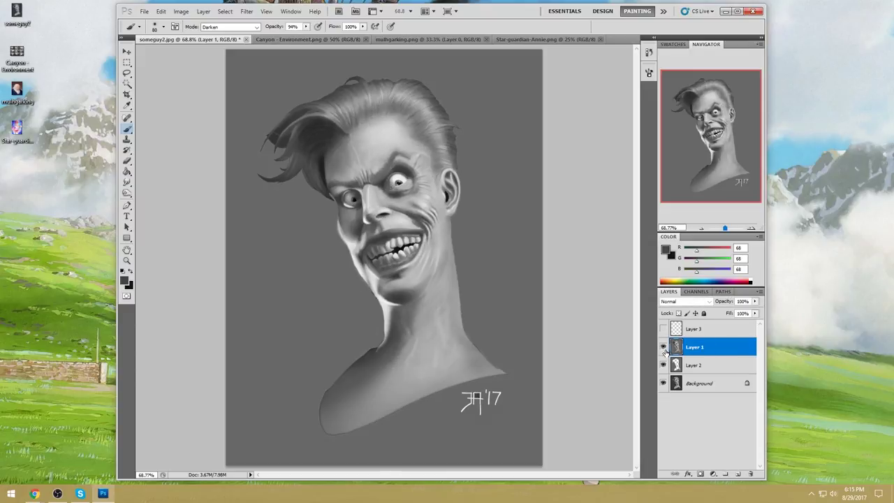
pyautogui.click(663, 347)
pyautogui.click(663, 347)
pyautogui.click(663, 348)
pyautogui.click(663, 348)
# - Check Layer 2 by toggling its visibility, then load its background shape around the figure as a selection
pyautogui.click(663, 365)
pyautogui.hotkey('ctrl', 'a')
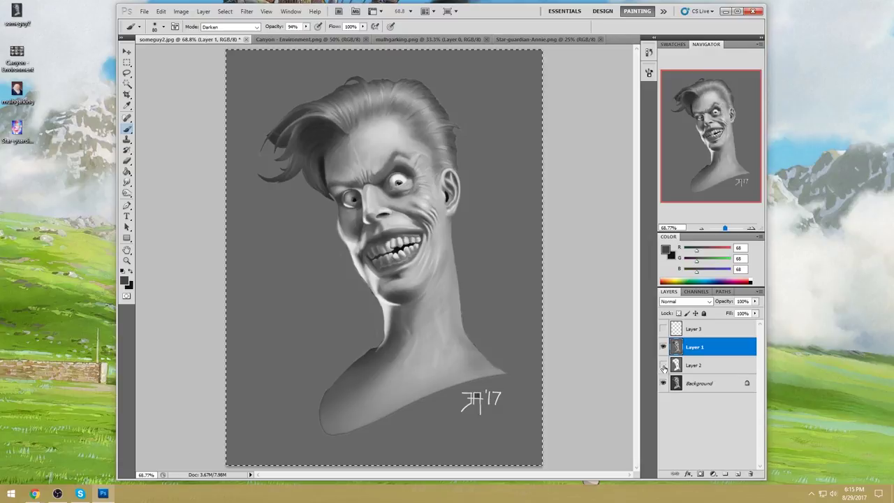
pyautogui.press('v')
pyautogui.click(663, 365)
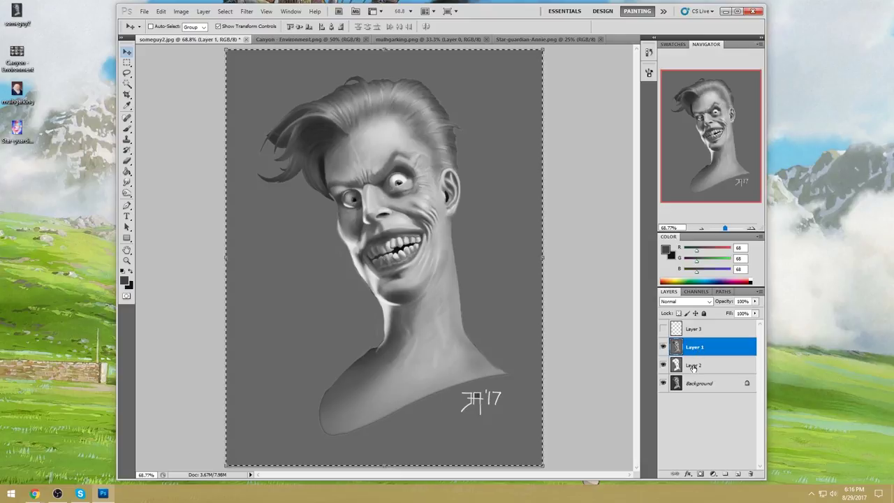
pyautogui.click(695, 366)
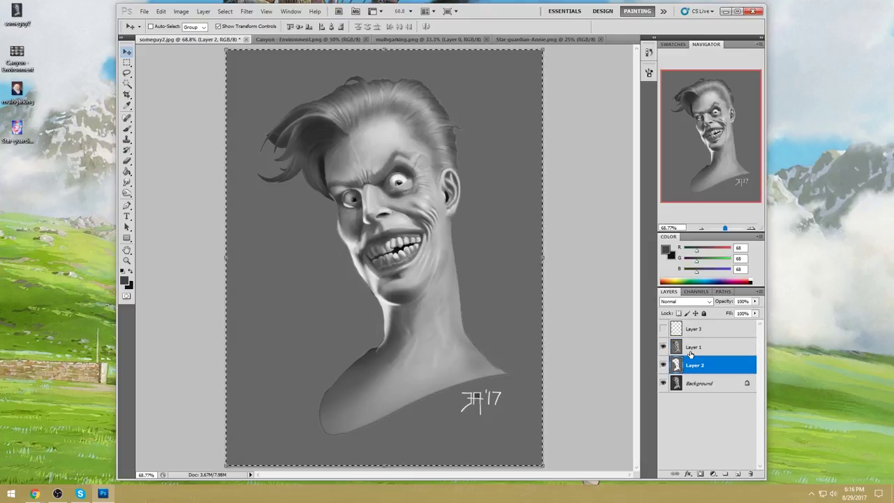
pyautogui.keyDown('ctrl'); pyautogui.click(676, 347); pyautogui.keyUp('ctrl')
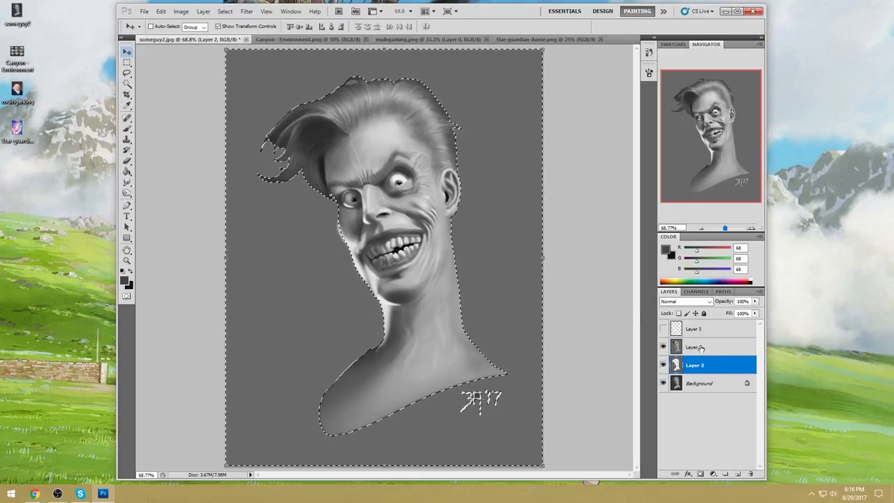
# - Activate Layer 1, invert the selection to cover the figure, and hide the selection edges for painting
pyautogui.hotkey('alt', ']')
pyautogui.press('m')
pyautogui.rightClick(433, 286)
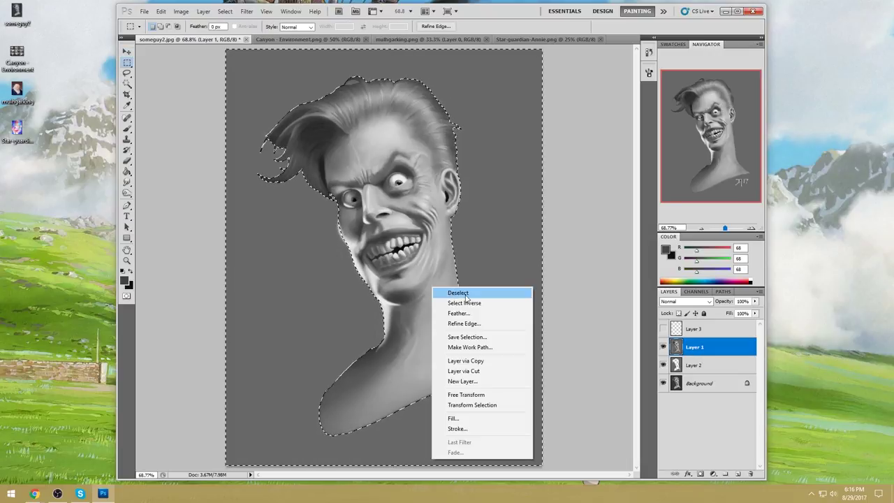
pyautogui.click(483, 303)
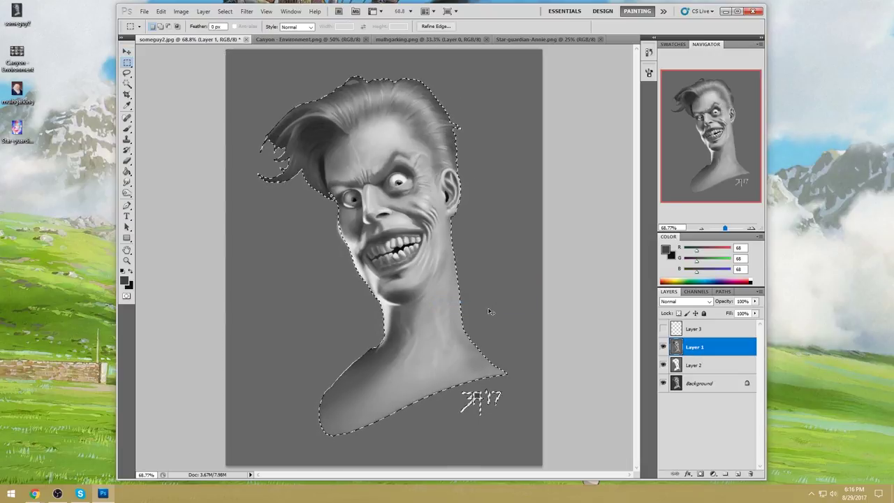
pyautogui.press('b')
pyautogui.hotkey('ctrl', 'h')
# - Swap to the near-white foreground color, enlarge the brush to 175 px, and set its mode to Normal
pyautogui.press('x')
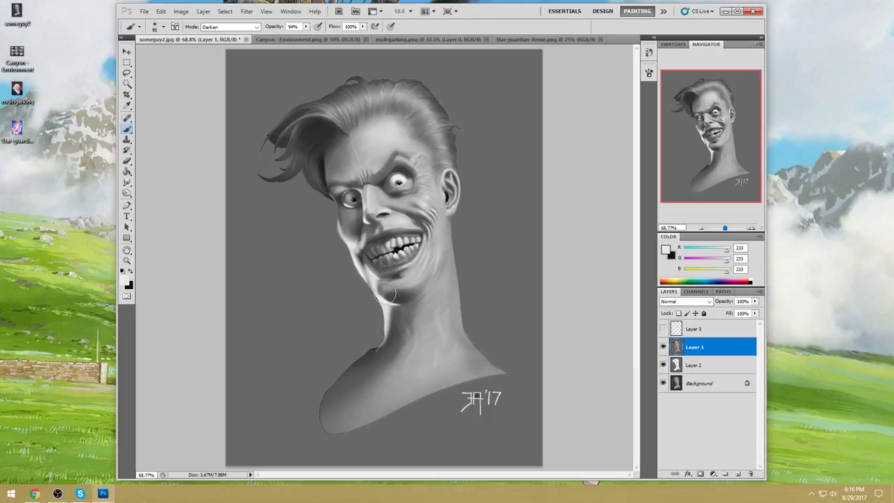
pyautogui.press(']')
pyautogui.press(']')
pyautogui.press(']')
pyautogui.press(']')
pyautogui.click(231, 26)
pyautogui.click(224, 36)
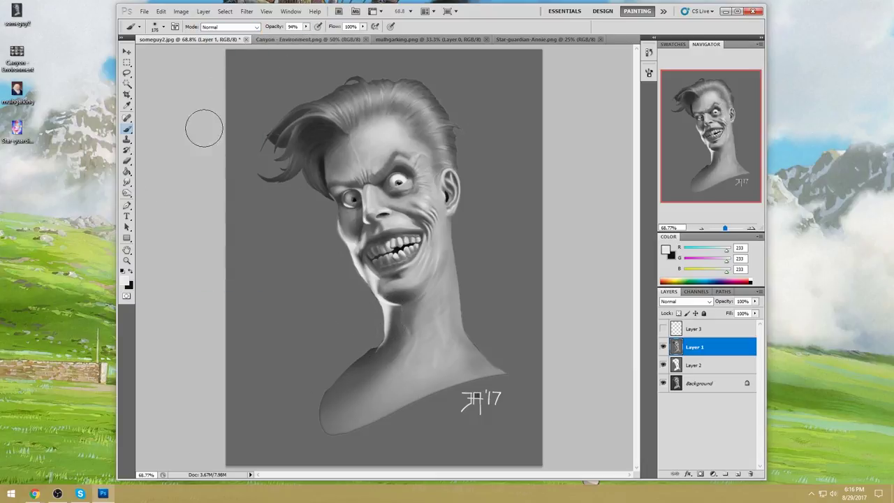
# - Try painting a near-white rim light along the shoulder and neck edge, testing brush sizes up to 300 px
pyautogui.press('[')
pyautogui.press('[')
pyautogui.press('[')
pyautogui.moveTo(370, 315); pyautogui.dragTo(349, 360)
pyautogui.press(']')
pyautogui.press(']')
pyautogui.press(']')
pyautogui.press(']')
pyautogui.press(']')
pyautogui.press(']')
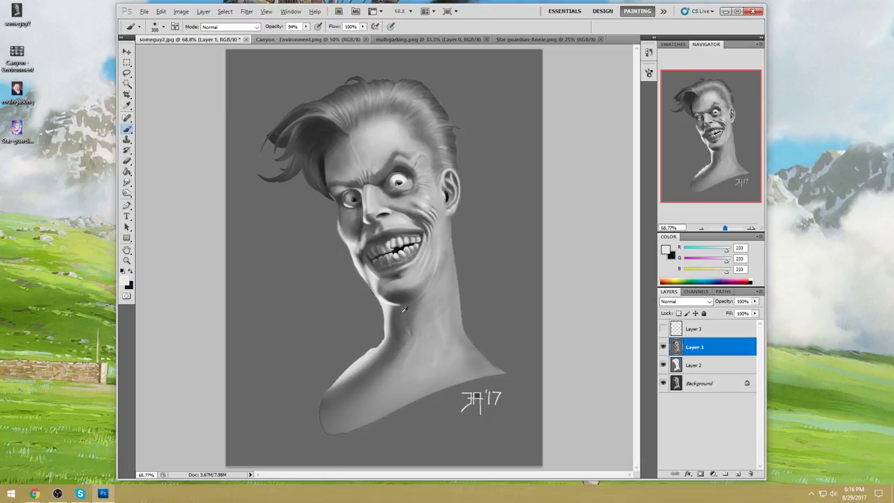
pyautogui.press('[')
pyautogui.press('[')
pyautogui.press('[')
pyautogui.press('[')
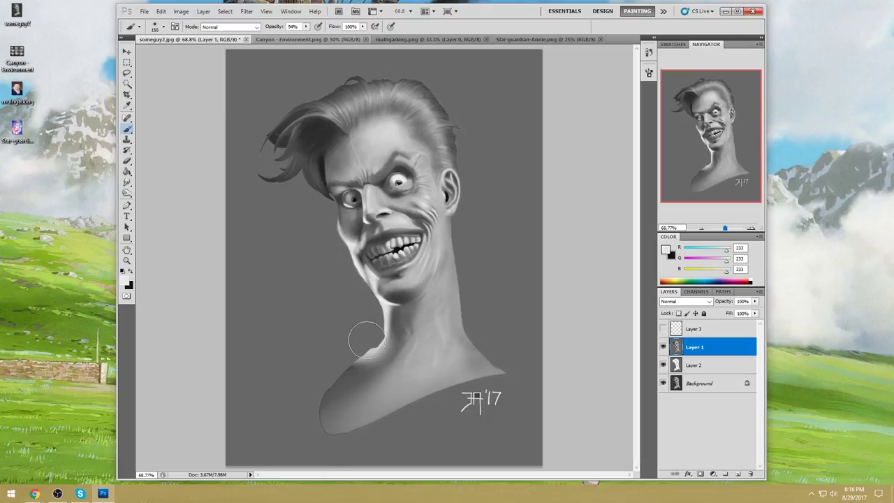
pyautogui.press('[')
pyautogui.press('[')
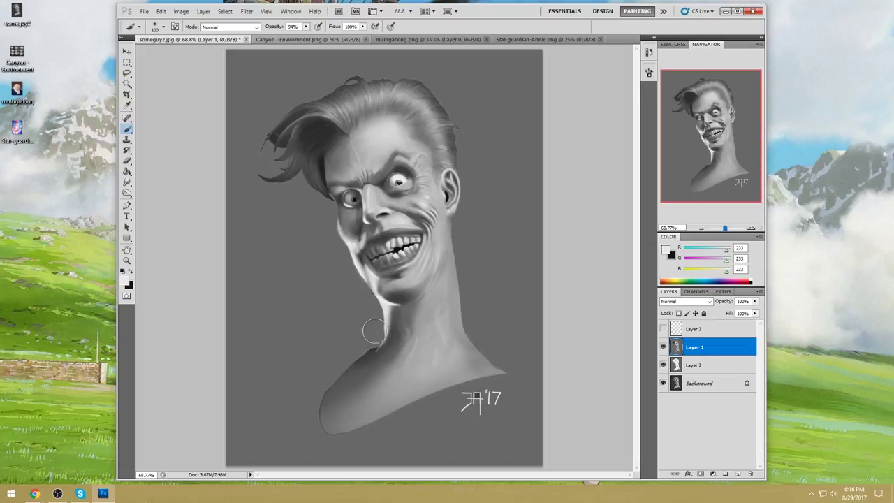
# - Paint a narrow near-white rim highlight where the neck meets the shaded shoulder, using a 70 px brush
pyautogui.press('[')
pyautogui.press('[')
pyautogui.press('[')
pyautogui.moveTo(375, 334)
pyautogui.mouseDown()
pyautogui.moveTo(348, 369)
pyautogui.moveTo(374, 341)
pyautogui.mouseUp()
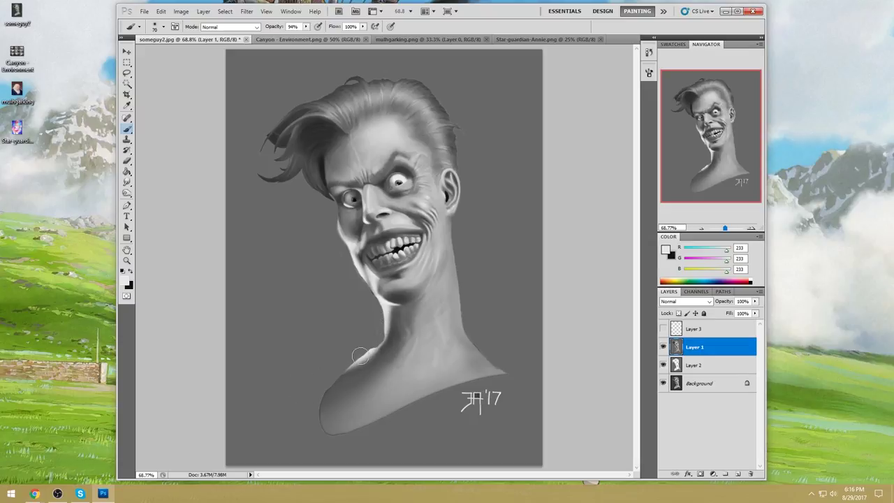
pyautogui.click(666, 249)
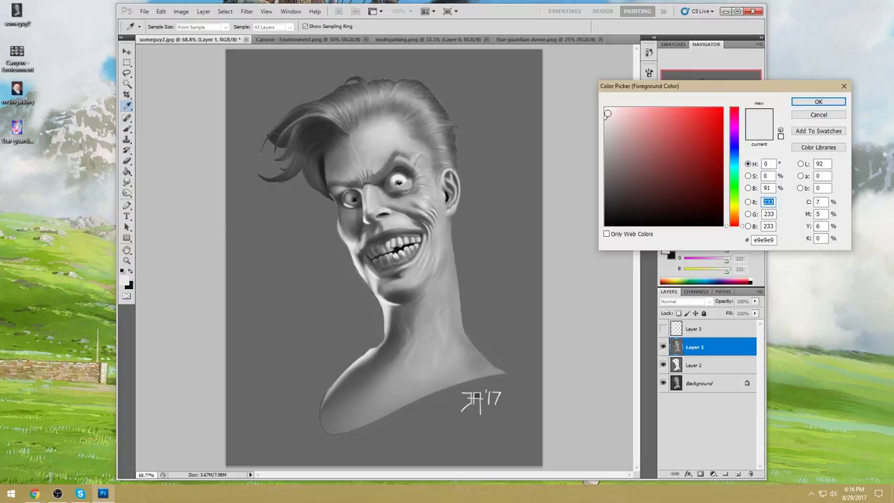
pyautogui.click(819, 115)
# - Brighten the wide-open eye, face and hair highlights with the Dodge tool, using Highlights range and 49% exposure
pyautogui.moveTo(127, 193); pyautogui.dragTo(176, 196)
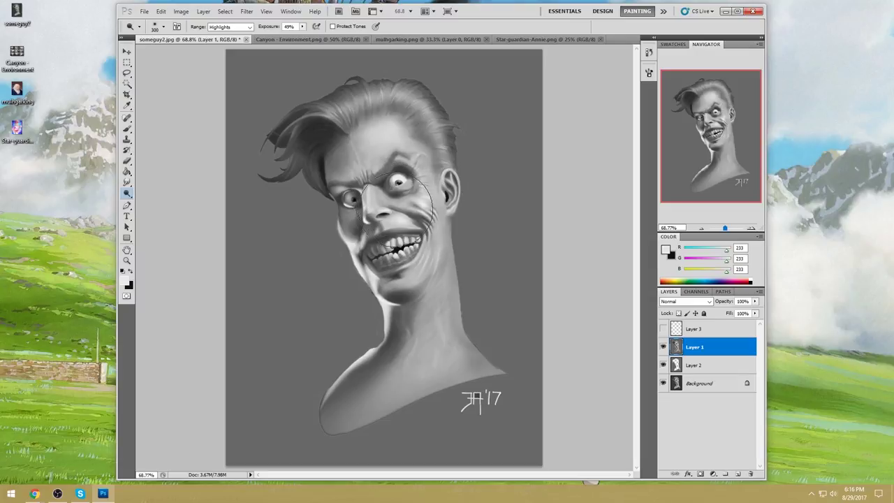
pyautogui.press('[')
pyautogui.press('[')
pyautogui.press('[')
pyautogui.press('[')
pyautogui.moveTo(399, 178)
pyautogui.mouseDown()
pyautogui.moveTo(412, 154)
pyautogui.moveTo(401, 156)
pyautogui.moveTo(384, 120)
pyautogui.moveTo(424, 118)
pyautogui.moveTo(409, 98)
pyautogui.moveTo(430, 133)
pyautogui.moveTo(406, 97)
pyautogui.moveTo(429, 134)
pyautogui.moveTo(420, 101)
pyautogui.moveTo(381, 170)
pyautogui.moveTo(370, 85)
pyautogui.moveTo(390, 97)
pyautogui.moveTo(322, 126)
pyautogui.mouseUp()
pyautogui.press(']')
pyautogui.press('[')
pyautogui.press('[')
pyautogui.press('[')
pyautogui.press('[')
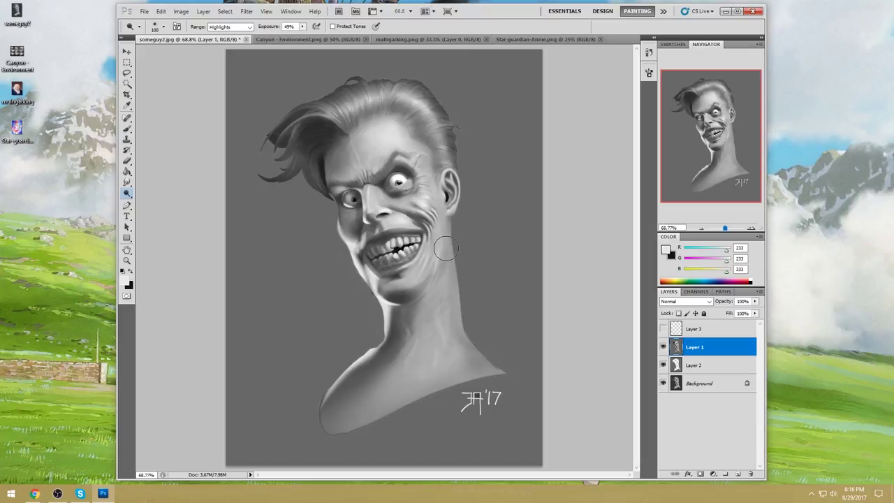
# - Set the brush opacity to 26% and glaze light gray over the jaw and neck edge below the ear
pyautogui.press('b')
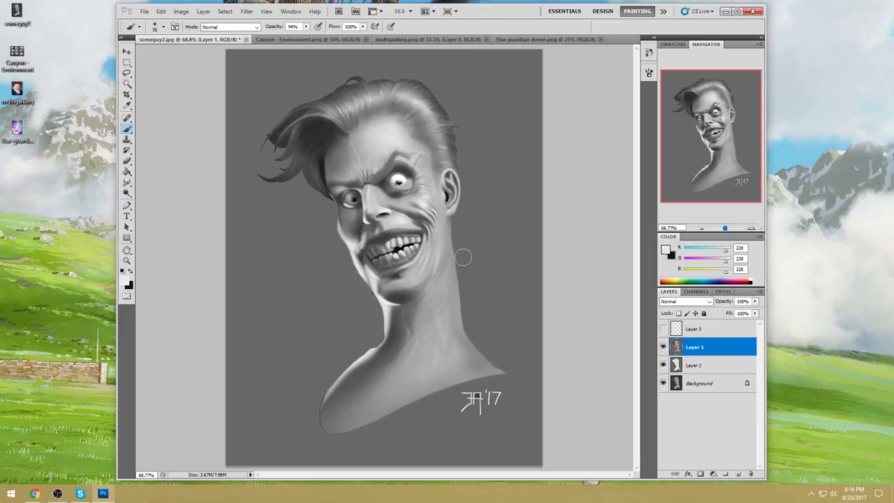
pyautogui.click(306, 26)
pyautogui.moveTo(306, 28); pyautogui.dragTo(274, 35)
pyautogui.click(445, 238)
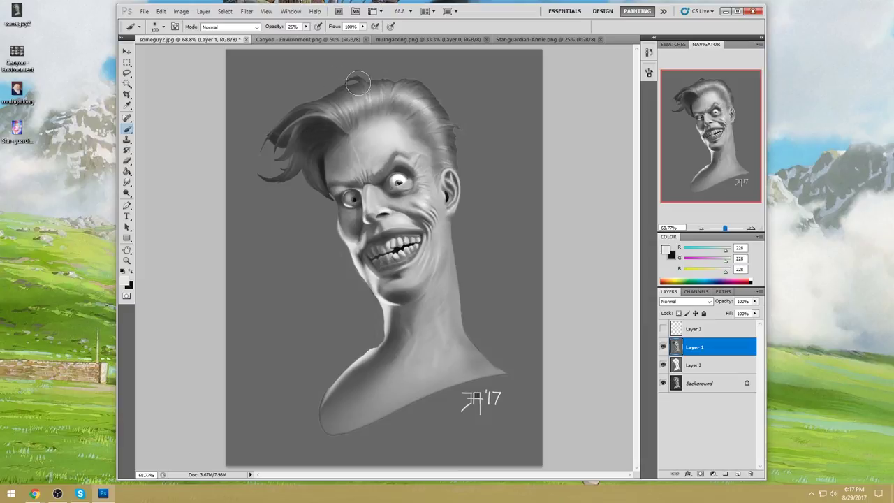
# - Glaze faint light gray over the upper edge of the hair, varying the brush size down to 50 px
pyautogui.press(']')
pyautogui.press(']')
pyautogui.press(']')
pyautogui.press(']')
pyautogui.press(']')
pyautogui.press('[')
pyautogui.press('[')
pyautogui.press('[')
pyautogui.press('[')
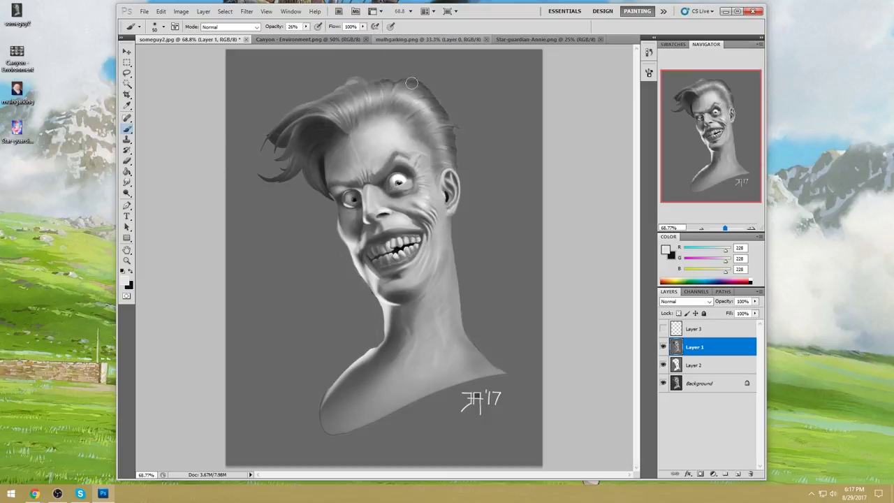
# - Enlarge the brush to 100 px and lighten the dark tips of the swept forelock
pyautogui.press(']')
pyautogui.press(']')
pyautogui.press(']')
pyautogui.press(']')
pyautogui.press(']')
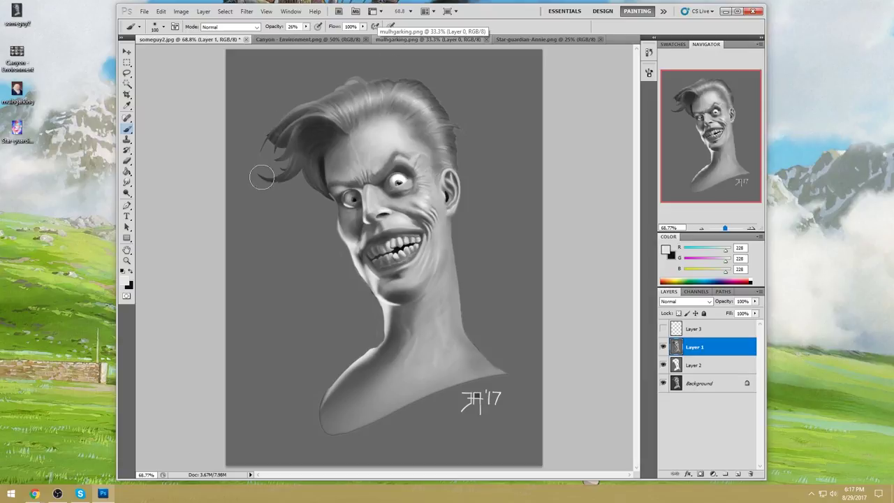
pyautogui.moveTo(268, 160)
pyautogui.mouseDown()
pyautogui.moveTo(301, 125)
pyautogui.moveTo(248, 172)
pyautogui.moveTo(276, 174)
pyautogui.moveTo(305, 128)
pyautogui.mouseUp()
# - Toggle the visibility of Layer 1 and Layer 2 to compare the portrait with the original Background
pyautogui.click(663, 347)
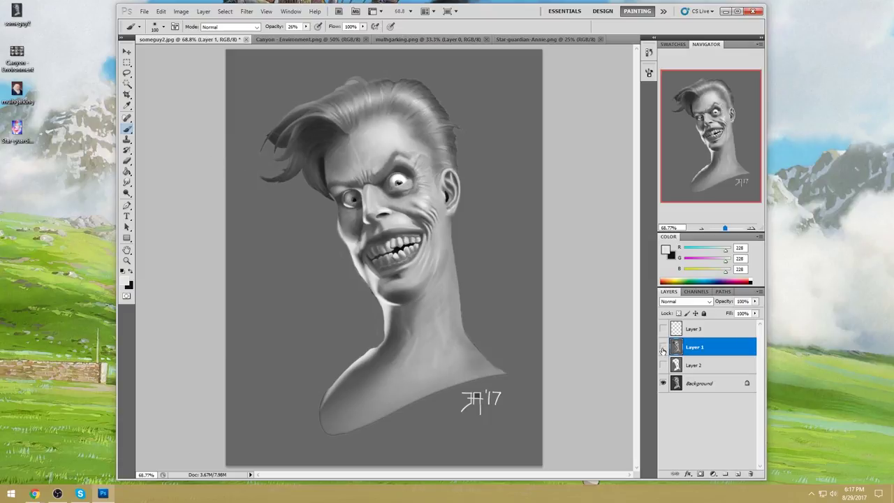
pyautogui.click(663, 353)
pyautogui.click(663, 346)
pyautogui.click(663, 347)
pyautogui.click(663, 346)
pyautogui.click(663, 346)
# - Move Layer 1 beneath Layer 2 in the stack and make Layer 2 active
pyautogui.moveTo(692, 347); pyautogui.dragTo(706, 369)
pyautogui.click(710, 348)
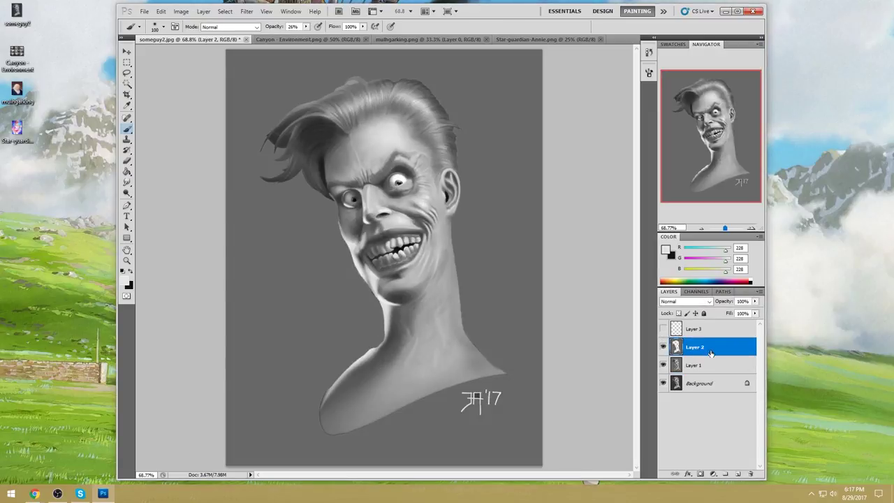
# - Try darkening Layer 2 by lowering its Hue/Saturation lightness while the figure selection is active
pyautogui.hotkey('ctrl', 'u')
pyautogui.moveTo(771, 338); pyautogui.dragTo(763, 340)
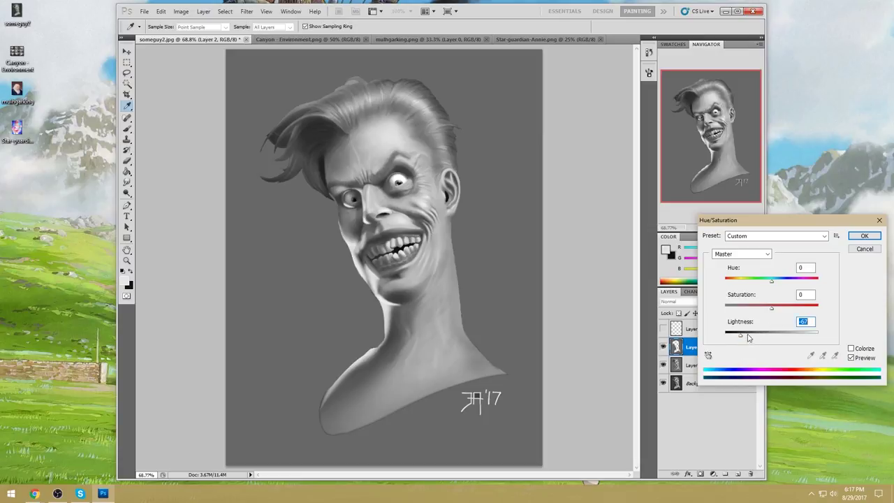
pyautogui.click(864, 235)
# - Deselect the hidden figure selection
pyautogui.rightClick(445, 168)
pyautogui.press('Escape')
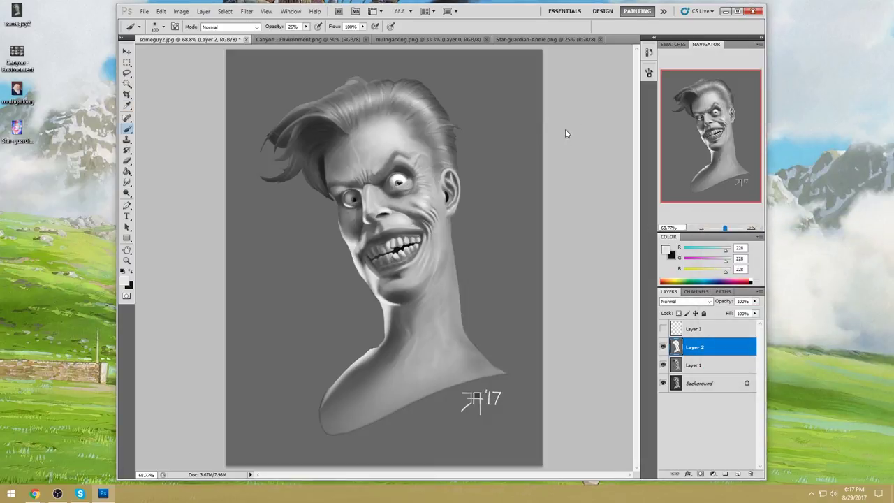
pyautogui.press('i')
pyautogui.rightClick(456, 201)
pyautogui.click(489, 203)
# - Test darker and lighter backdrops on Layer 2 with Hue/Saturation, and apply a lightness of -6
pyautogui.hotkey('ctrl', 'u')
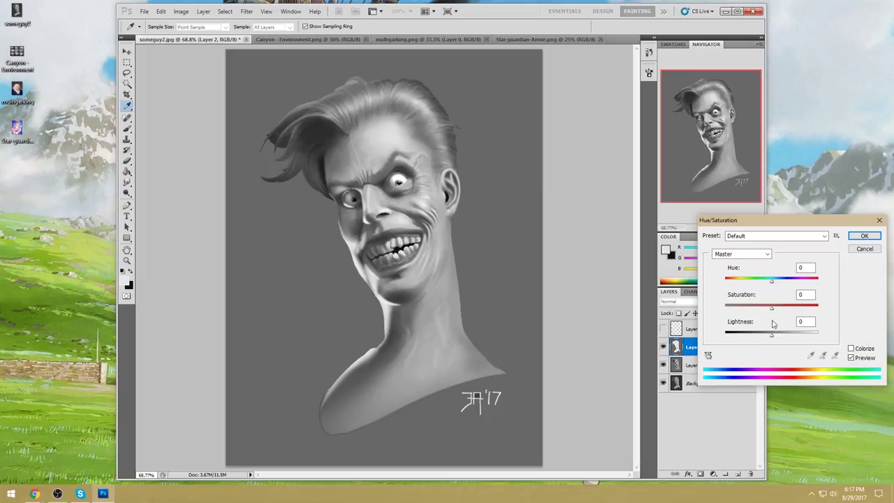
pyautogui.moveTo(772, 338); pyautogui.dragTo(763, 340)
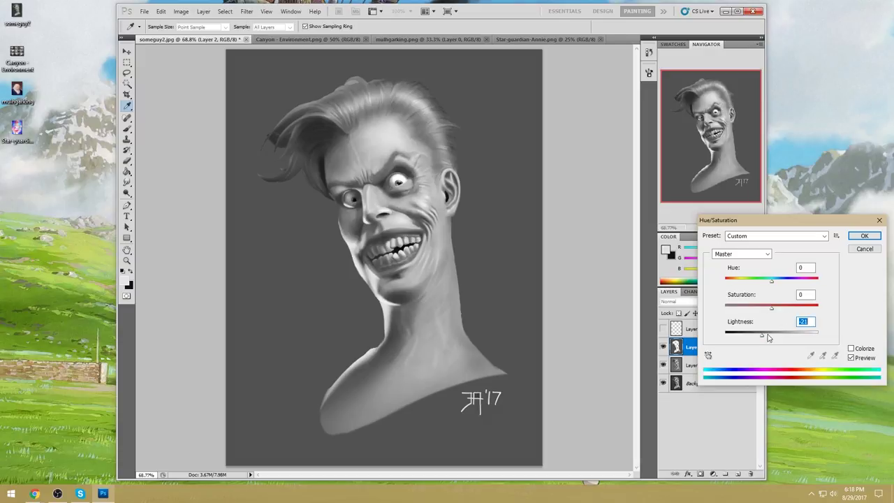
pyautogui.moveTo(762, 339); pyautogui.dragTo(749, 339)
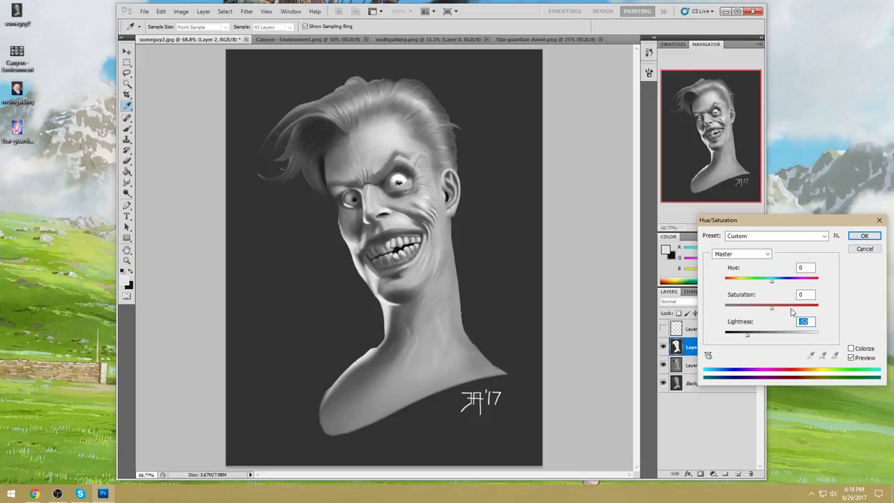
pyautogui.moveTo(749, 339); pyautogui.dragTo(800, 338)
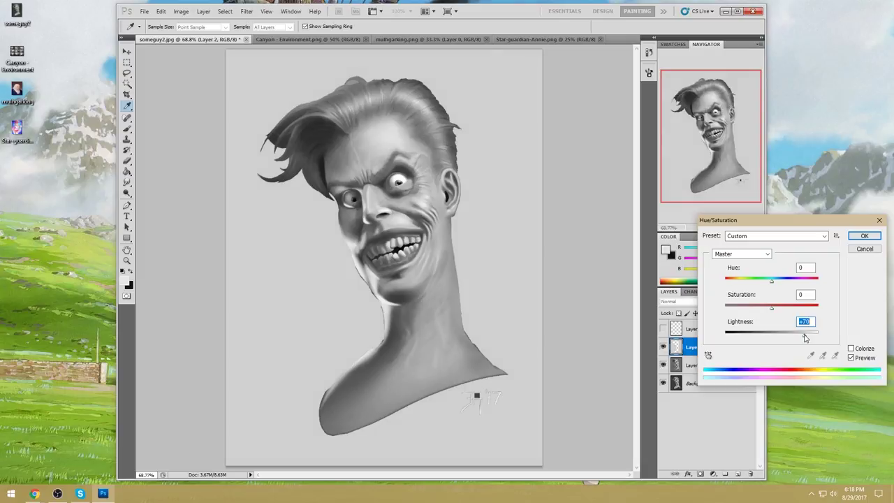
pyautogui.moveTo(805, 338); pyautogui.dragTo(770, 340)
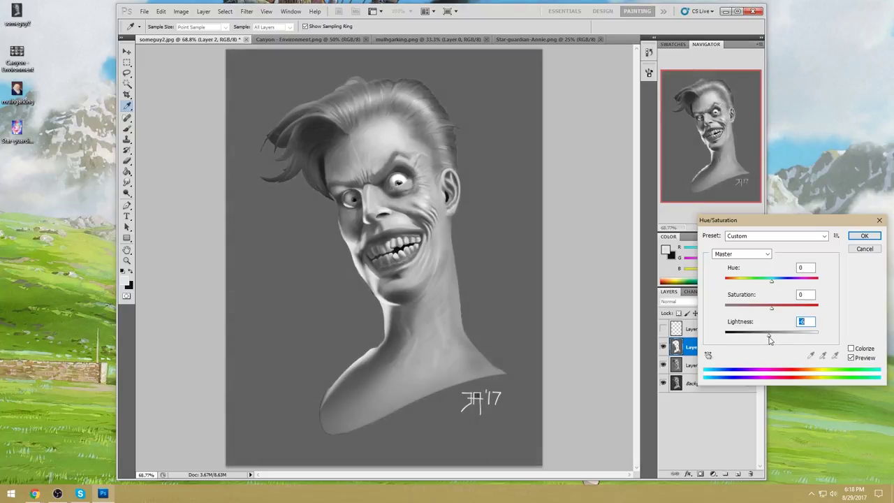
pyautogui.click(864, 235)
# - Compare the edited portrait with the original by toggling Layer 1 and Layer 2, sampling a light gray from the face
pyautogui.moveTo(663, 347); pyautogui.dragTo(663, 365)
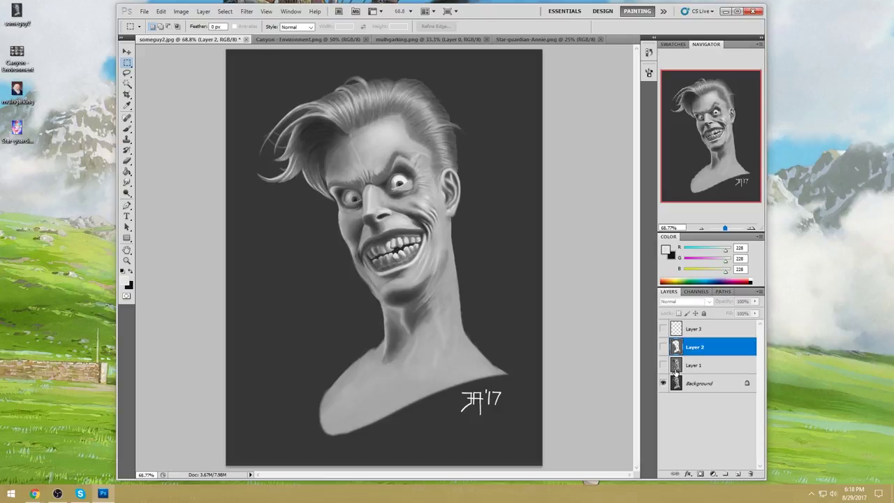
pyautogui.moveTo(663, 367); pyautogui.dragTo(663, 350)
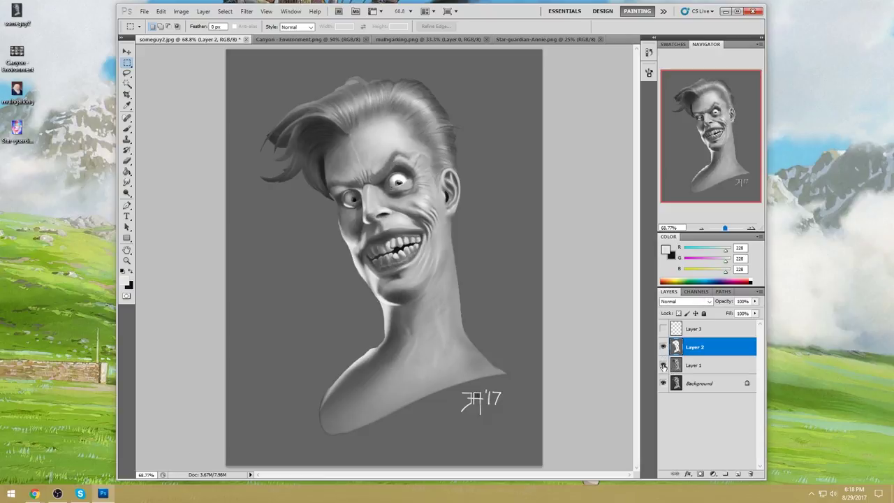
pyautogui.click(663, 366)
pyautogui.click(664, 366)
pyautogui.click(714, 364)
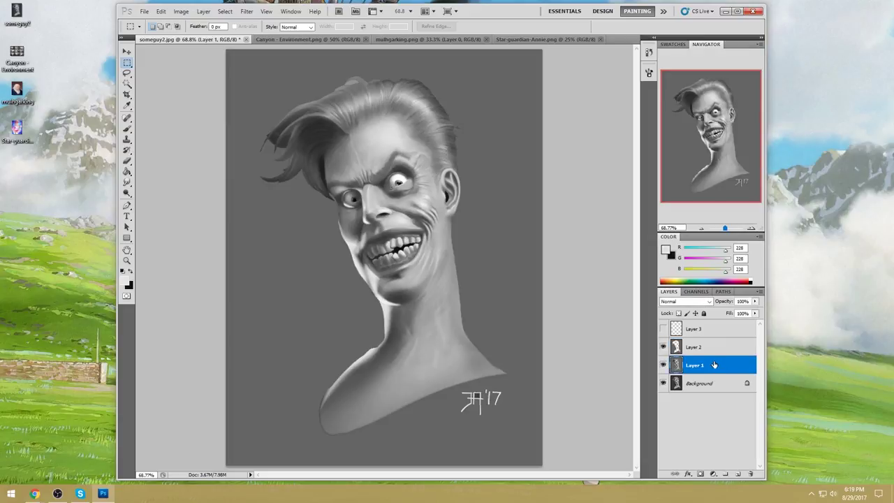
pyautogui.press('b')
pyautogui.keyDown('alt'); pyautogui.click(389, 226); pyautogui.keyUp('alt')
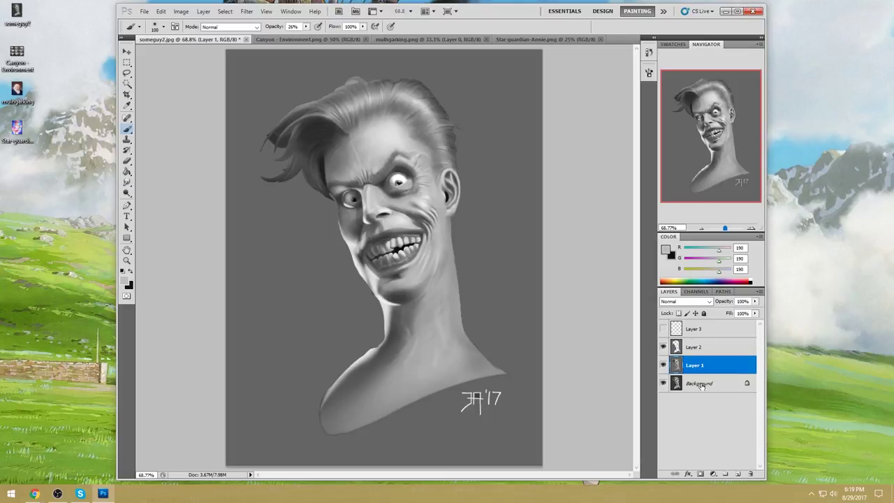
pyautogui.click(663, 365)
pyautogui.click(663, 364)
# - Darken the backdrop on Layer 2 with a Hue/Saturation lightness of -12
pyautogui.click(698, 348)
pyautogui.hotkey('ctrl', 'u')
pyautogui.moveTo(770, 338); pyautogui.dragTo(767, 339)
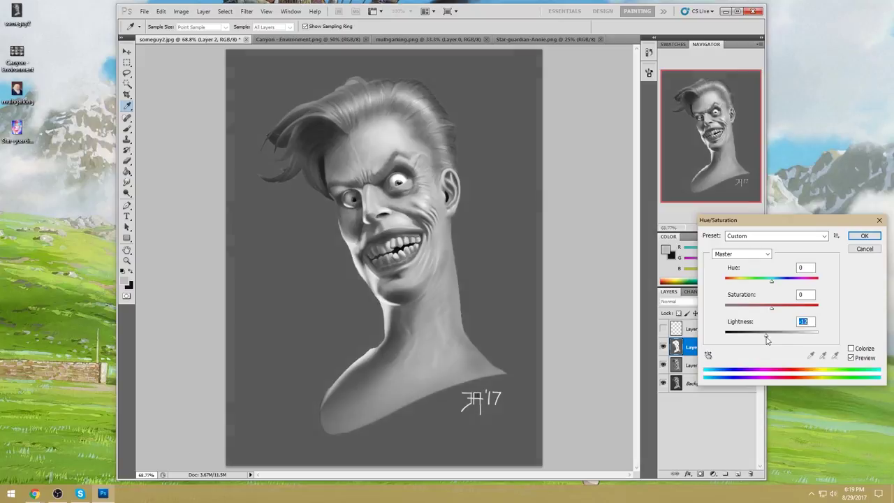
pyautogui.click(865, 236)
# - Flatten the image into a single Background layer, discarding the hidden Layer 3
pyautogui.rightClick(698, 346)
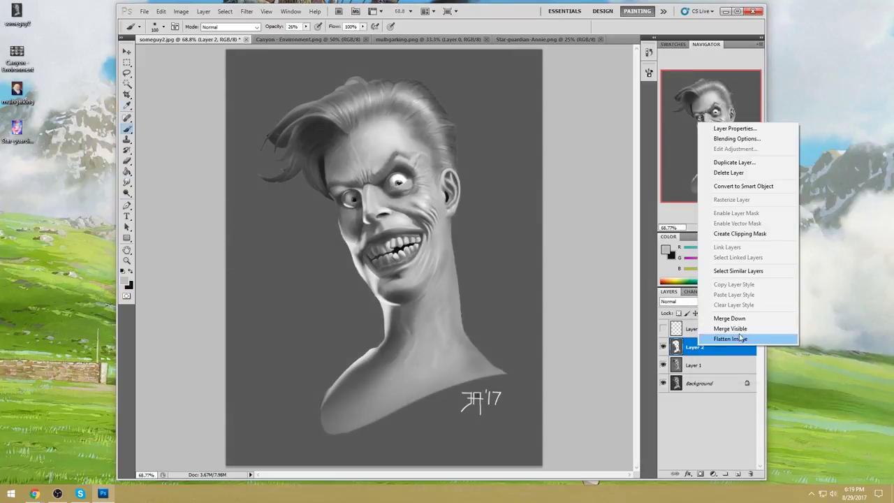
pyautogui.click(739, 338)
pyautogui.click(426, 186)
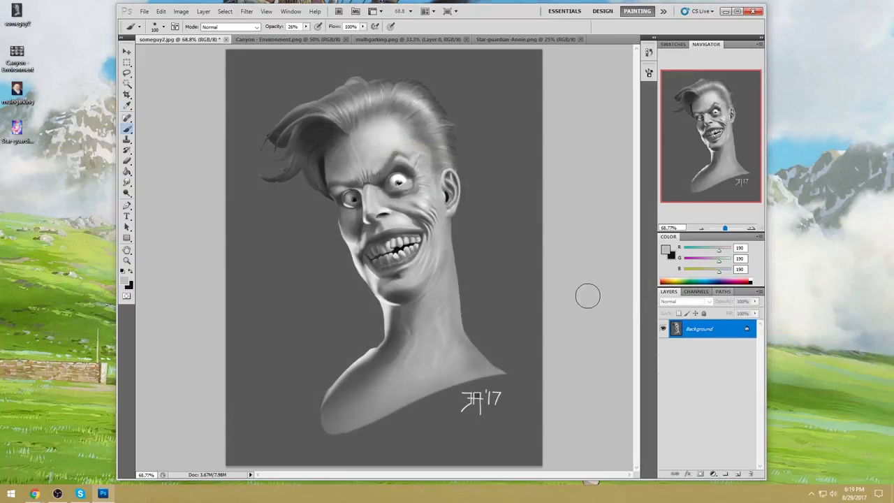
# - Close someguy2.jpg and bring up the Canyon - Environment.png thumbnails
pyautogui.click(225, 39)
pyautogui.click(461, 186)
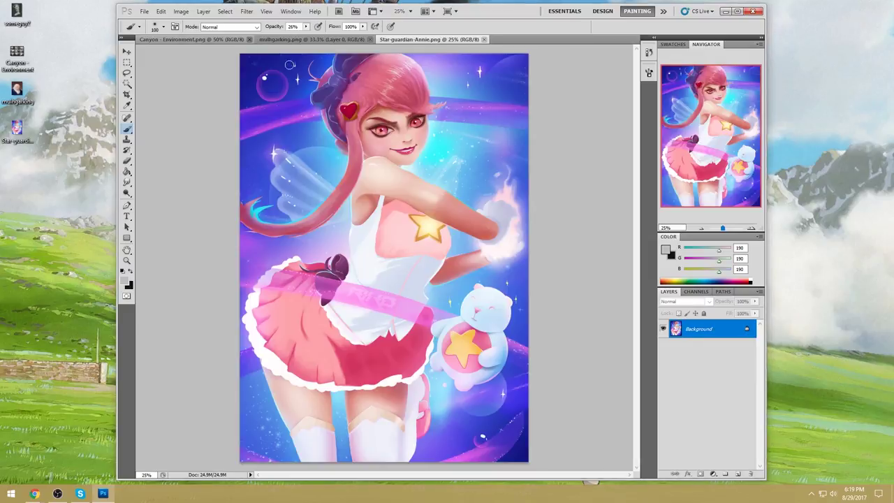
pyautogui.click(209, 40)
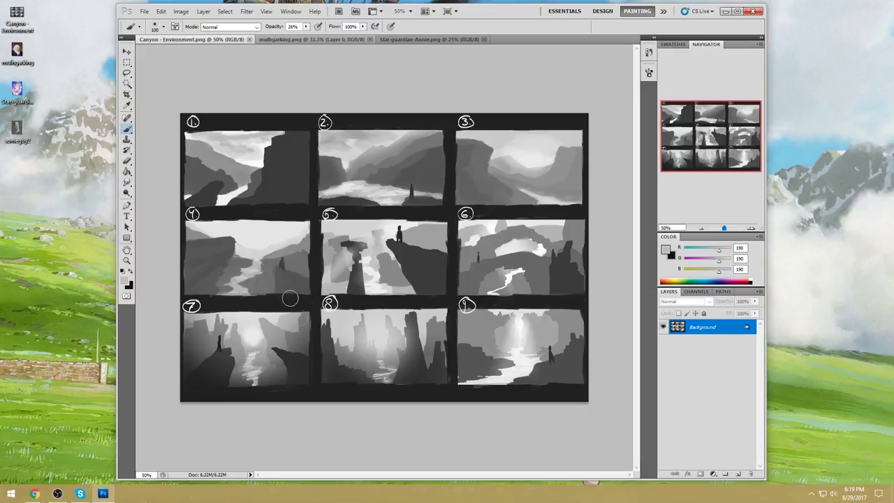
# - Reduce the brush size to 20 and set the foreground colour to pure red (255, 0, 0)
pyautogui.press('[')
pyautogui.press('[')
pyautogui.press('[')
pyautogui.press('[')
pyautogui.press('[')
pyautogui.press('[')
pyautogui.press('[')
pyautogui.press('i')
pyautogui.click(665, 249)
pyautogui.click(722, 108)
pyautogui.click(818, 101)
pyautogui.press('b')
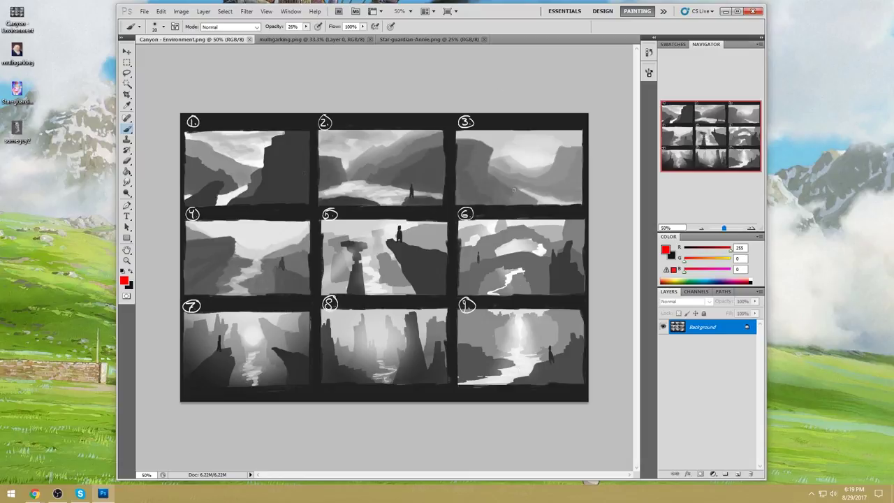
# - Raise the brush opacity to 100% and test a red line across thumbnail 7, undoing the trial strokes
pyautogui.click(265, 322)
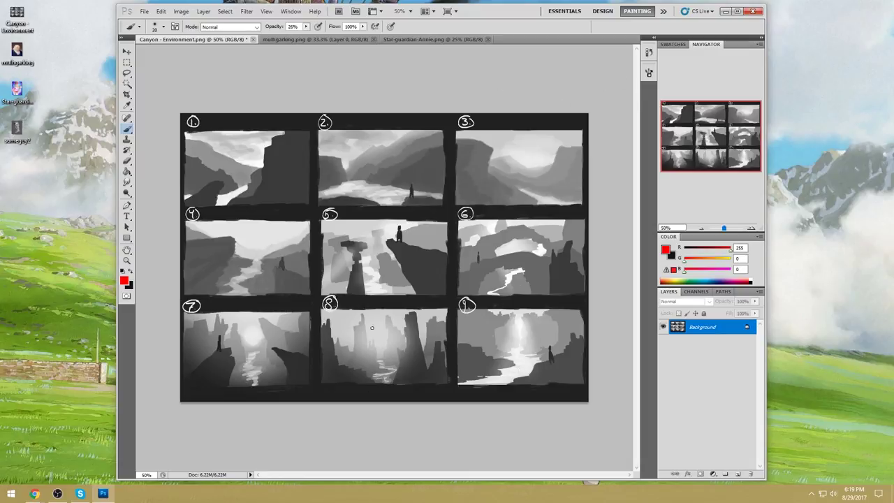
pyautogui.moveTo(309, 336); pyautogui.dragTo(209, 350)
pyautogui.hotkey('ctrl', 'z')
pyautogui.click(306, 26)
pyautogui.moveTo(308, 33); pyautogui.dragTo(414, 79)
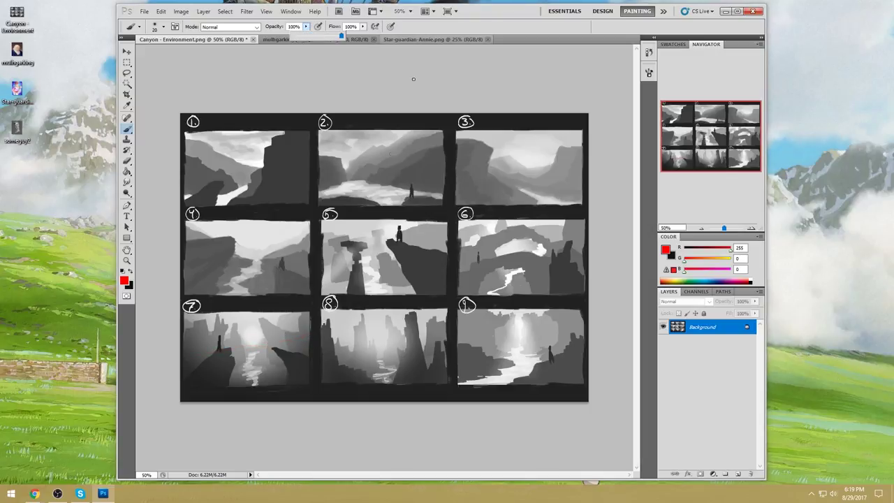
pyautogui.click(316, 332)
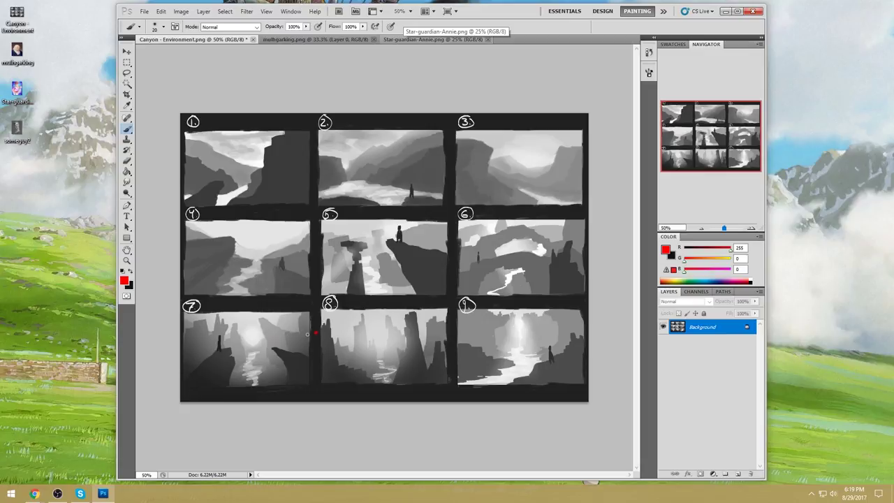
pyautogui.hotkey('ctrl', 'z')
pyautogui.moveTo(308, 334); pyautogui.dragTo(209, 354)
pyautogui.hotkey('ctrl', 'z')
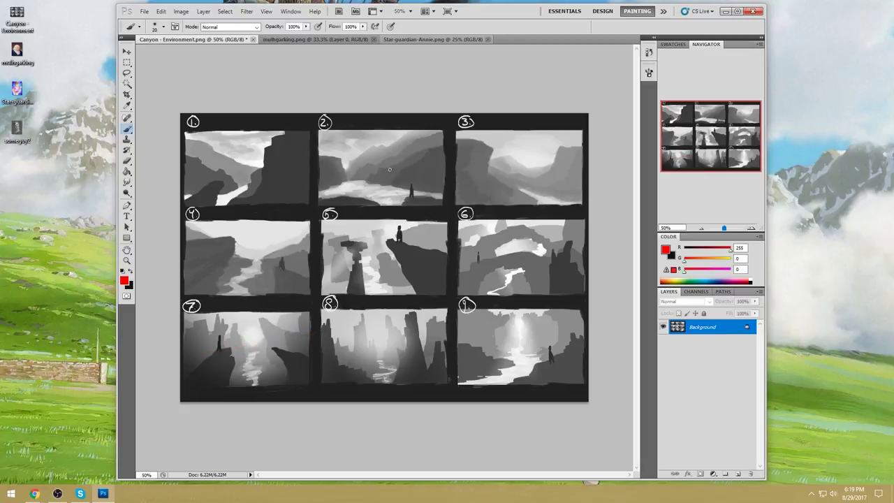
# - Mark a tilted red horizon line across thumbnail 7 and try similar guide strokes over other thumbnails, undoing the extra ones
pyautogui.moveTo(297, 339); pyautogui.dragTo(183, 356)
pyautogui.moveTo(319, 360); pyautogui.dragTo(430, 354)
pyautogui.moveTo(515, 310)
pyautogui.mouseDown()
pyautogui.moveTo(502, 316)
pyautogui.moveTo(517, 323)
pyautogui.mouseUp()
pyautogui.hotkey('ctrl', 'alt', 'z')
pyautogui.hotkey('ctrl', 'alt', 'z')
pyautogui.hotkey('ctrl', 'alt', 'z')
pyautogui.hotkey('ctrl', 'alt', 'z')
pyautogui.moveTo(458, 236); pyautogui.dragTo(280, 258)
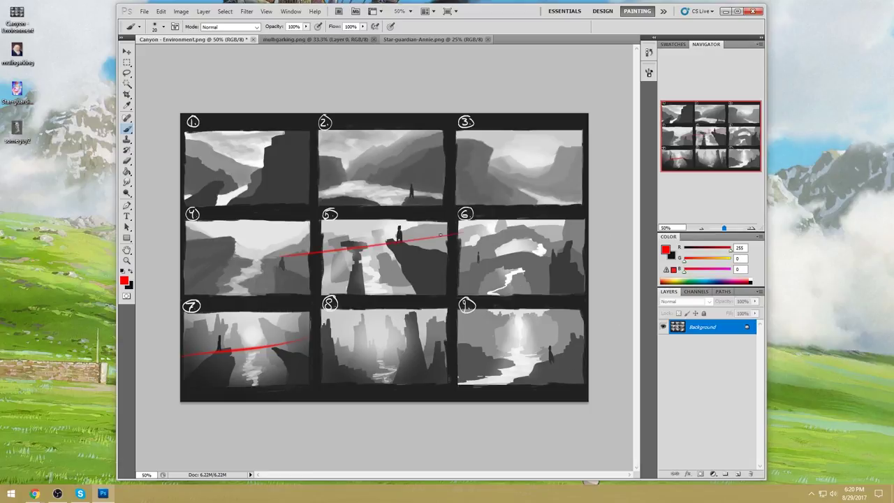
pyautogui.hotkey('ctrl', 'z')
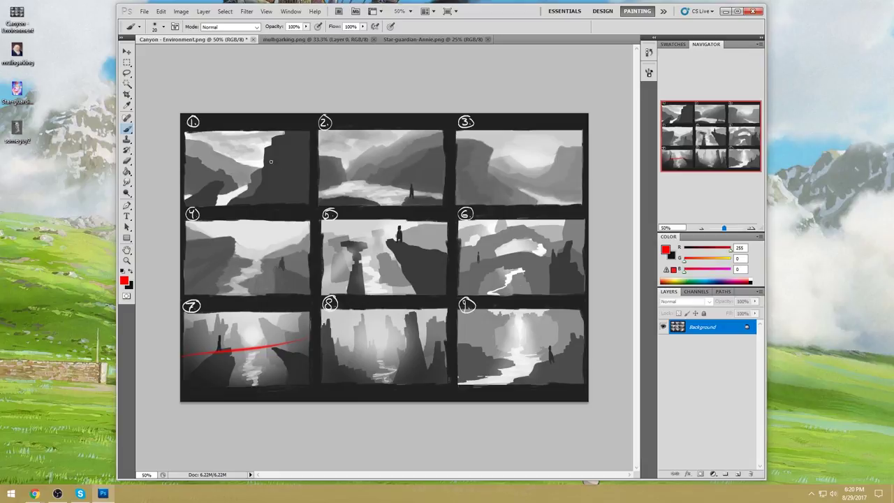
# - Scribble red over the skies of thumbnails 1, 2 and 3, and undo the scribbles
pyautogui.moveTo(247, 163)
pyautogui.mouseDown()
pyautogui.moveTo(238, 143)
pyautogui.moveTo(199, 131)
pyautogui.mouseUp()
pyautogui.moveTo(367, 148); pyautogui.dragTo(337, 160)
pyautogui.moveTo(558, 161)
pyautogui.mouseDown()
pyautogui.moveTo(576, 139)
pyautogui.moveTo(447, 133)
pyautogui.mouseUp()
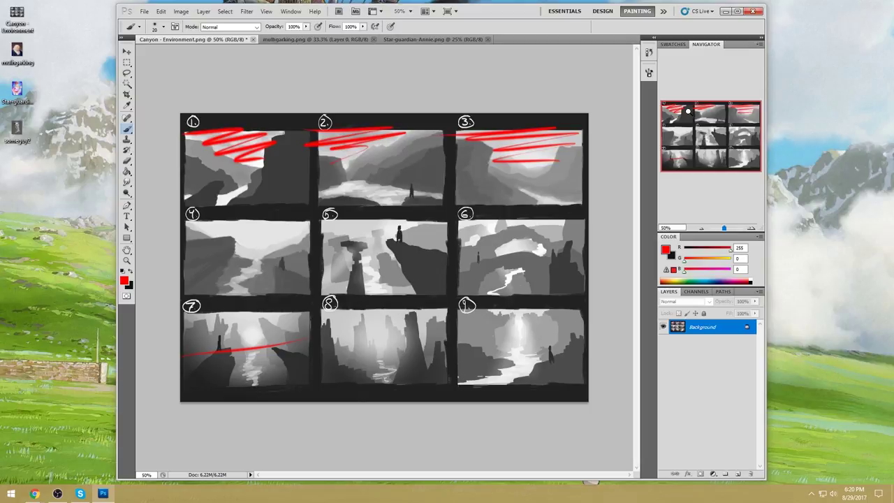
pyautogui.hotkey('ctrl', 'alt', 'z')
pyautogui.hotkey('ctrl', 'alt', 'z')
pyautogui.hotkey('ctrl', 'alt', 'z')
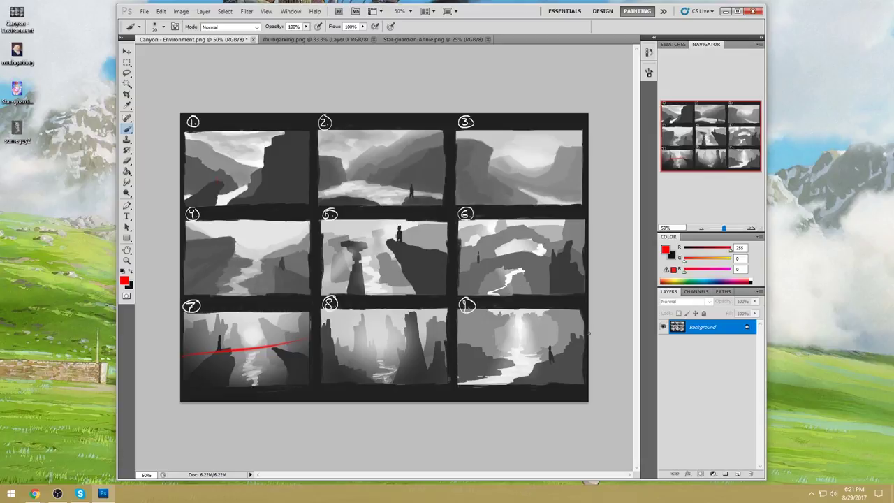
# - Remove the remaining red mark and sketch red composition lines over the cliffs, water and figure in thumbnail 2
pyautogui.hotkey('ctrl', 'z')
pyautogui.moveTo(317, 168)
pyautogui.mouseDown()
pyautogui.moveTo(351, 129)
pyautogui.moveTo(367, 172)
pyautogui.moveTo(389, 125)
pyautogui.moveTo(441, 160)
pyautogui.moveTo(387, 169)
pyautogui.mouseUp()
pyautogui.moveTo(419, 130); pyautogui.dragTo(403, 202)
pyautogui.moveTo(371, 151)
pyautogui.mouseDown()
pyautogui.moveTo(348, 196)
pyautogui.moveTo(403, 201)
pyautogui.moveTo(292, 205)
pyautogui.mouseUp()
pyautogui.moveTo(311, 149); pyautogui.dragTo(357, 127)
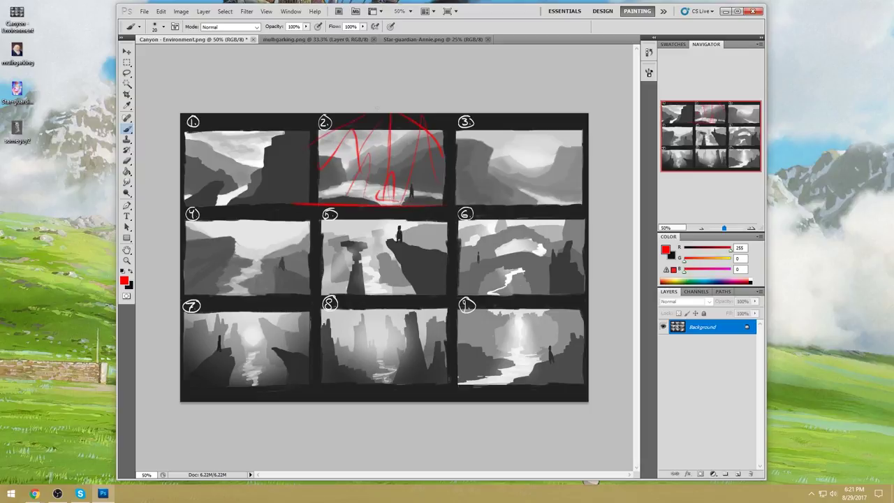
pyautogui.moveTo(428, 119); pyautogui.dragTo(457, 148)
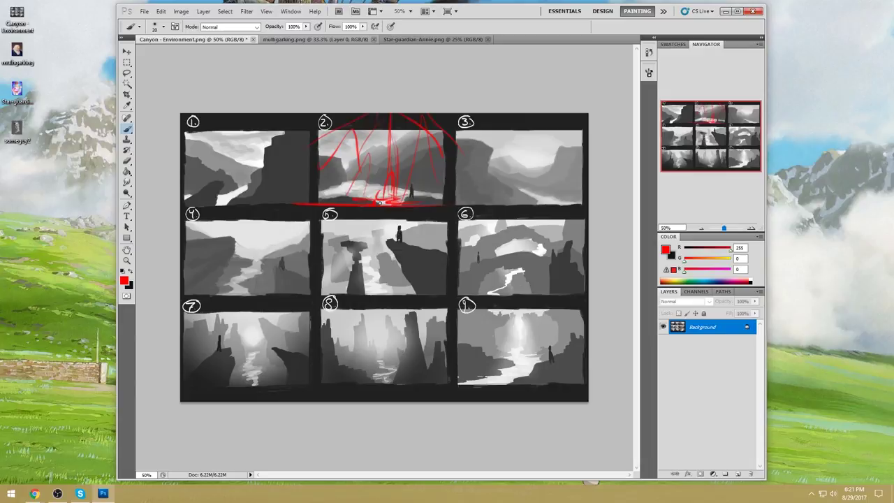
# - Sketch red guide strokes around the cliffs in thumbnail 3, and undo the red markings on thumbnails 2 and 3
pyautogui.moveTo(447, 171)
pyautogui.mouseDown()
pyautogui.moveTo(534, 137)
pyautogui.moveTo(531, 187)
pyautogui.mouseUp()
pyautogui.moveTo(544, 140)
pyautogui.mouseDown()
pyautogui.moveTo(572, 189)
pyautogui.moveTo(590, 162)
pyautogui.mouseUp()
pyautogui.moveTo(547, 139); pyautogui.dragTo(492, 183)
pyautogui.moveTo(464, 148); pyautogui.dragTo(540, 132)
pyautogui.hotkey('ctrl', 'alt', 'z')
pyautogui.hotkey('ctrl', 'alt', 'z')
pyautogui.hotkey('ctrl', 'alt', 'z')
pyautogui.hotkey('ctrl', 'alt', 'z')
pyautogui.hotkey('ctrl', 'alt', 'z')
pyautogui.hotkey('ctrl', 'alt', 'z')
pyautogui.hotkey('ctrl', 'alt', 'z')
pyautogui.hotkey('ctrl', 'alt', 'z')
pyautogui.hotkey('ctrl', 'alt', 'z')
pyautogui.hotkey('ctrl', 'alt', 'z')
pyautogui.hotkey('ctrl', 'alt', 'z')
pyautogui.hotkey('ctrl', 'alt', 'z')
pyautogui.hotkey('ctrl', 'alt', 'z')
pyautogui.hotkey('ctrl', 'alt', 'z')
pyautogui.hotkey('ctrl', 'alt', 'z')
pyautogui.hotkey('ctrl', 'alt', 'z')
pyautogui.hotkey('ctrl', 'alt', 'z')
pyautogui.hotkey('ctrl', 'alt', 'z')
pyautogui.hotkey('ctrl', 'alt', 'z')
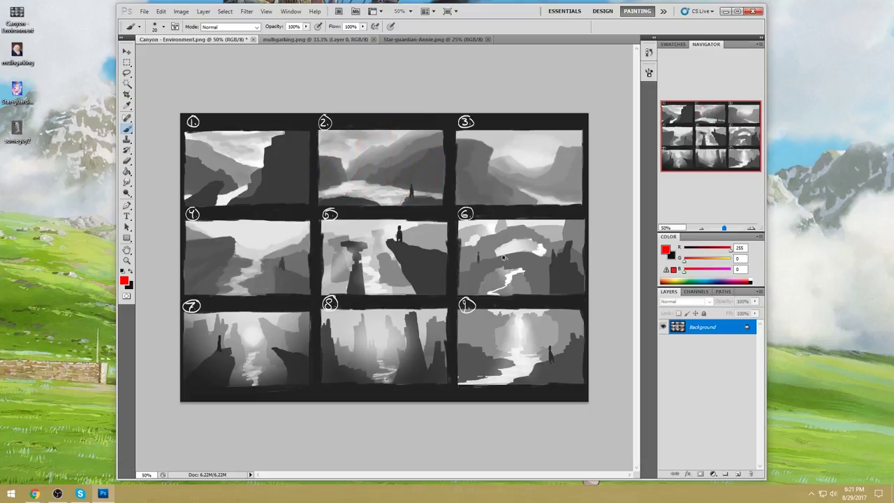
# - Close Canyon - Environment.png and switch to the mulhgarking.png portrait
pyautogui.click(254, 40)
pyautogui.press('Escape')
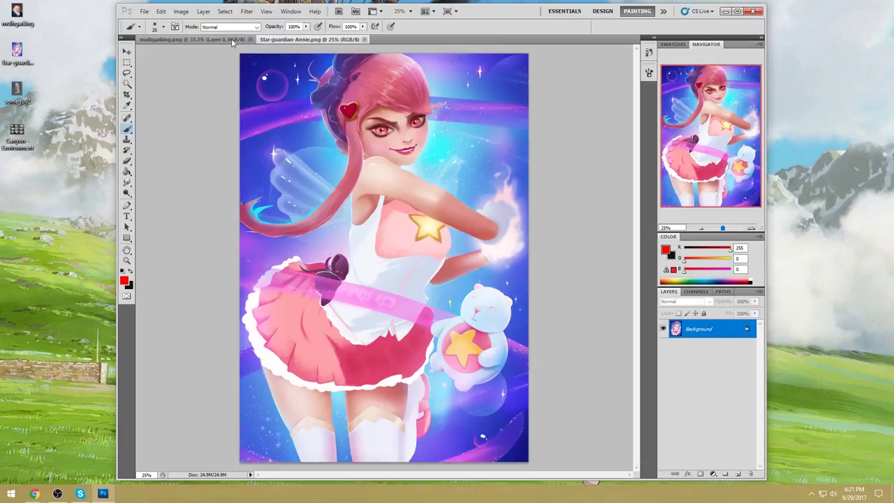
pyautogui.click(233, 40)
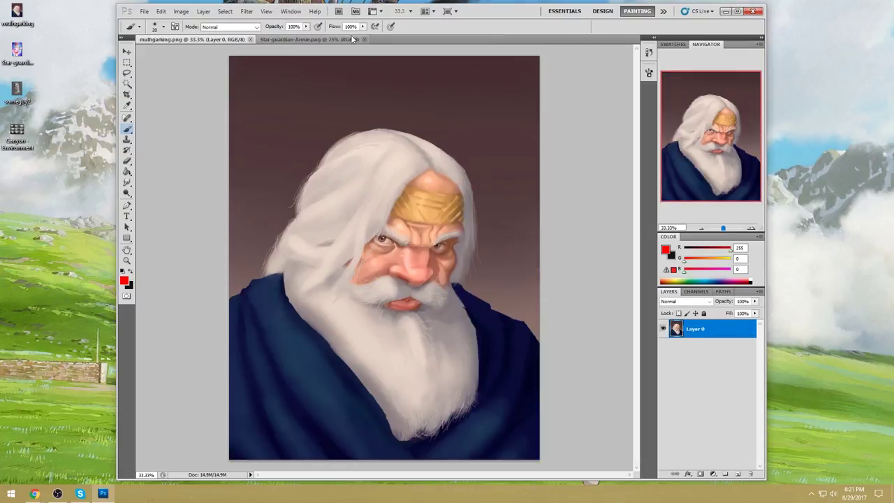
# - Select the entire brown background around the bearded man with the Magic Wand at tolerance 10
pyautogui.press('w')
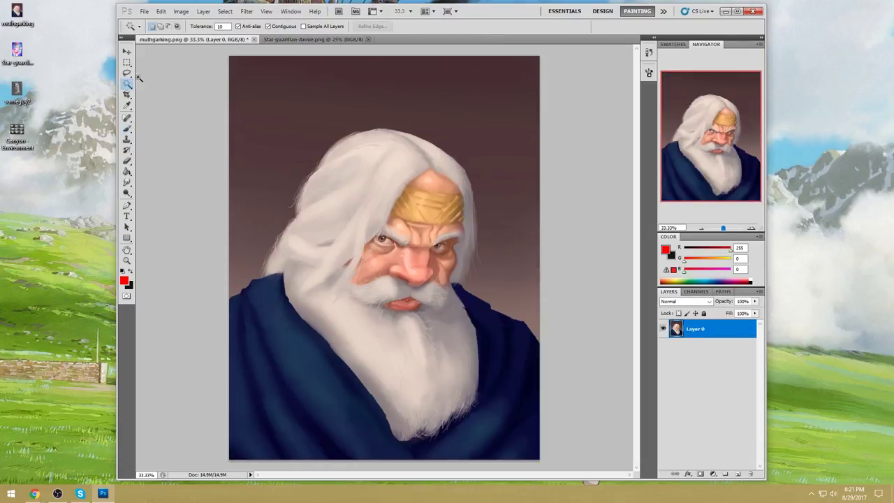
pyautogui.click(514, 175)
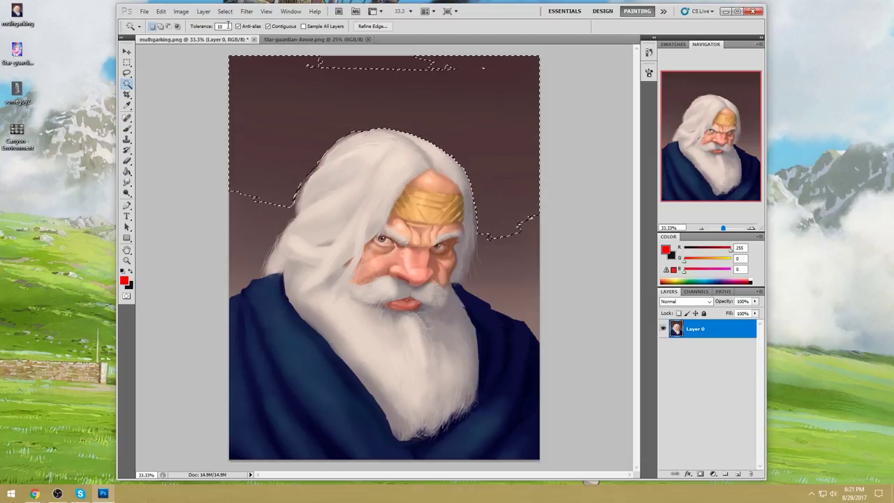
pyautogui.click(466, 136)
pyautogui.keyDown('shift'); pyautogui.click(515, 233); pyautogui.keyUp('shift')
pyautogui.keyDown('shift'); pyautogui.click(521, 284); pyautogui.keyUp('shift')
pyautogui.click(515, 300)
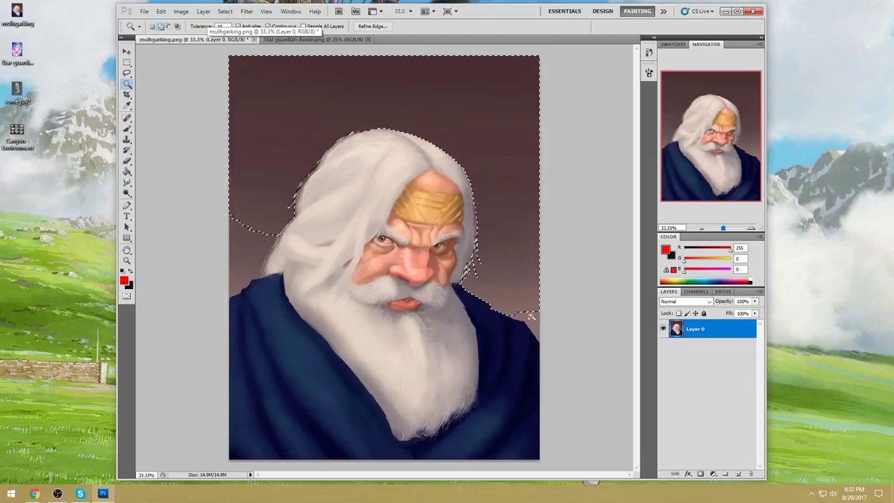
pyautogui.click(241, 288)
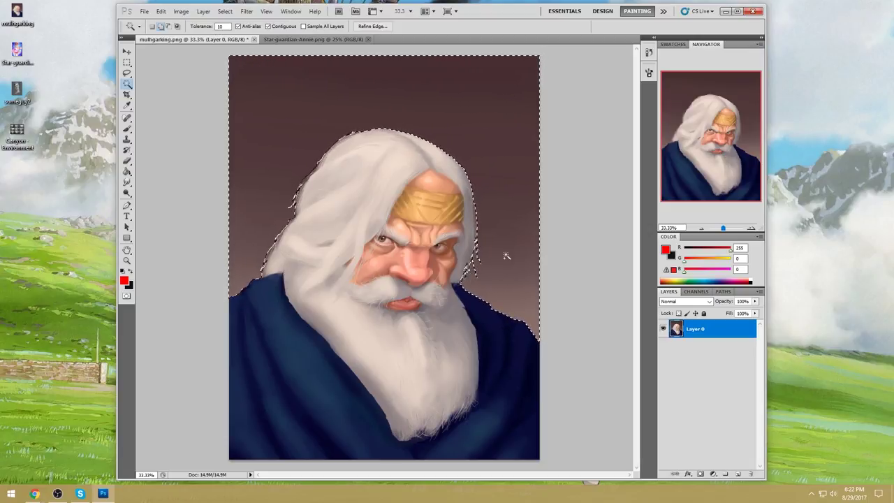
# - Try a Hue/Saturation saturation of -35 on the selected background and undo it
pyautogui.hotkey('ctrl', 'u')
pyautogui.moveTo(772, 306)
pyautogui.mouseDown()
pyautogui.moveTo(774, 314)
pyautogui.moveTo(756, 310)
pyautogui.mouseUp()
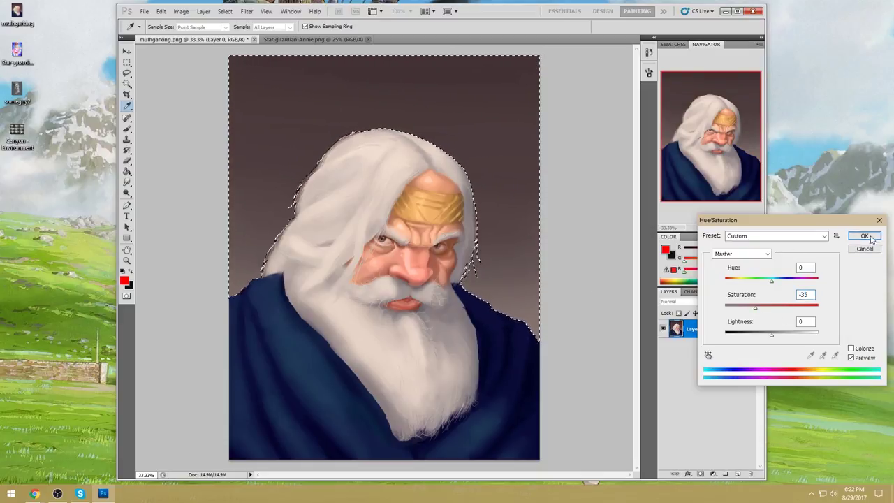
pyautogui.press('Return')
pyautogui.press('m')
pyautogui.rightClick(459, 222)
pyautogui.click(482, 225)
pyautogui.hotkey('ctrl', 'a')
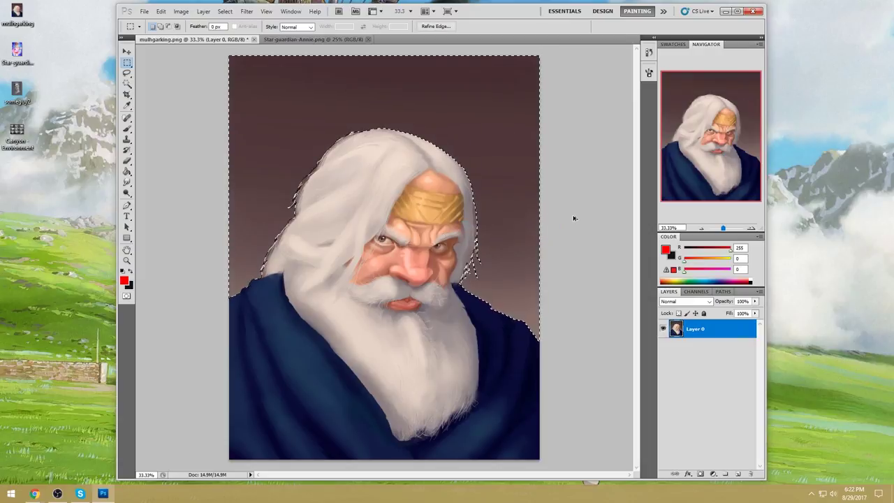
# - Clear the selection and mute the whole portrait with a Hue/Saturation saturation of -49
pyautogui.rightClick(515, 221)
pyautogui.click(524, 223)
pyautogui.hotkey('ctrl', 'u')
pyautogui.moveTo(771, 308); pyautogui.dragTo(756, 313)
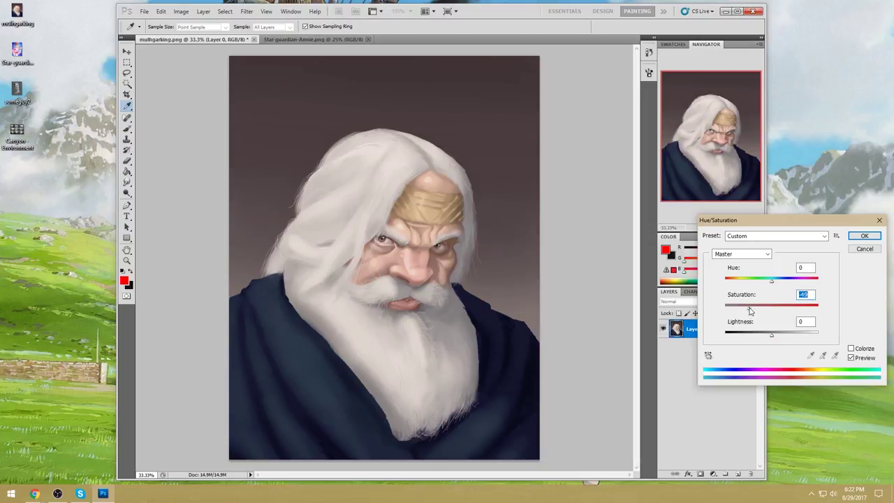
pyautogui.click(865, 235)
pyautogui.press('m')
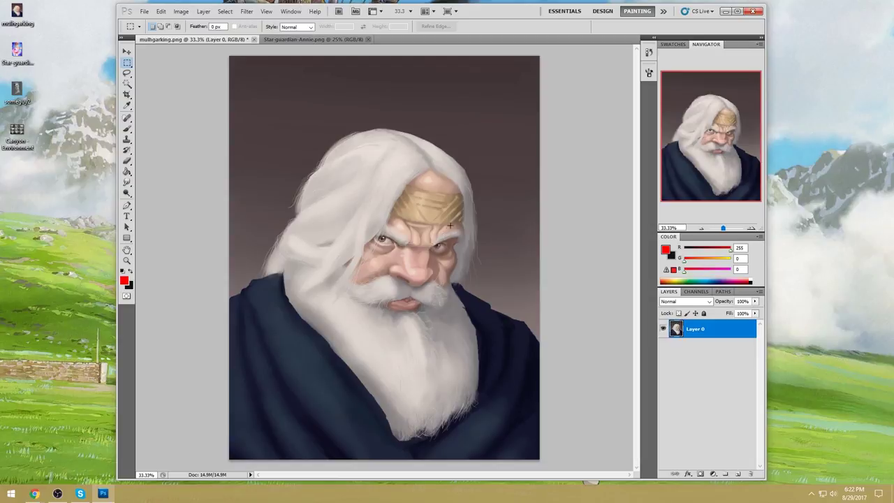
# - Desaturate the man's face and cloak using the Sponge tool in Desaturate mode, with flow raised to 56% and a larger brush
pyautogui.press('b')
pyautogui.click(127, 182)
pyautogui.click(164, 200)
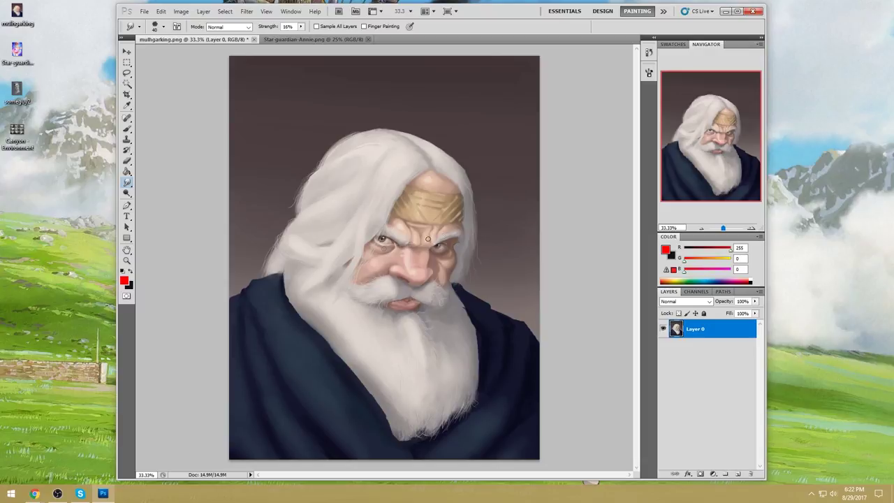
pyautogui.moveTo(127, 182); pyautogui.dragTo(160, 202)
pyautogui.moveTo(127, 192)
pyautogui.mouseDown()
pyautogui.moveTo(163, 202)
pyautogui.moveTo(160, 181)
pyautogui.moveTo(140, 199)
pyautogui.moveTo(157, 212)
pyautogui.mouseUp()
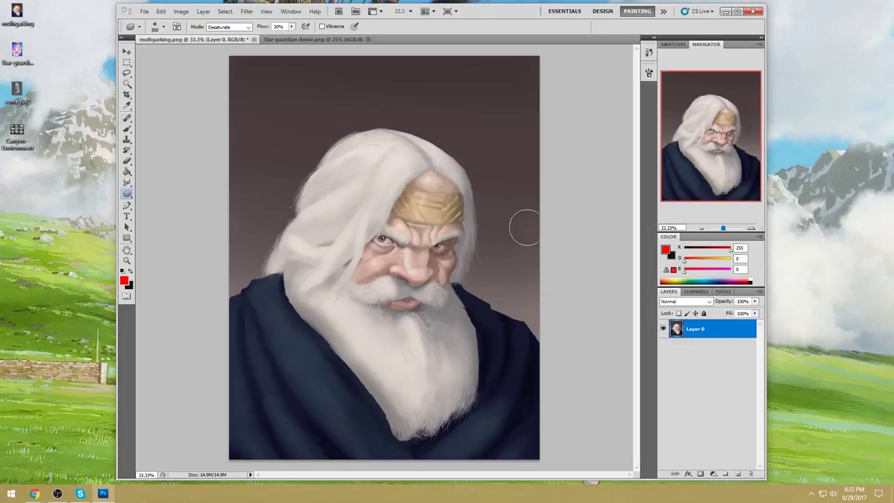
pyautogui.moveTo(292, 26); pyautogui.dragTo(302, 39)
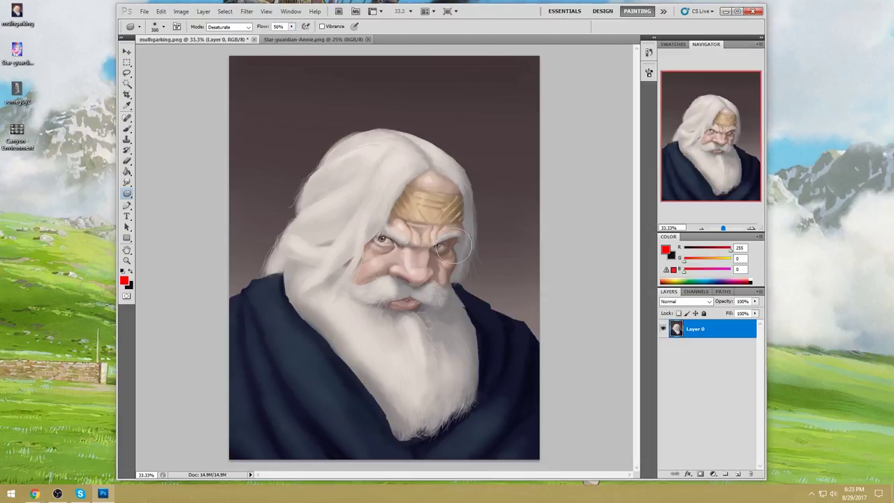
pyautogui.press(']')
pyautogui.press(']')
pyautogui.press(']')
pyautogui.press(']')
# - Reselect the full background behind the bearded man with the Magic Wand
pyautogui.click(126, 83)
pyautogui.click(240, 94)
pyautogui.keyDown('shift'); pyautogui.click(499, 238); pyautogui.keyUp('shift')
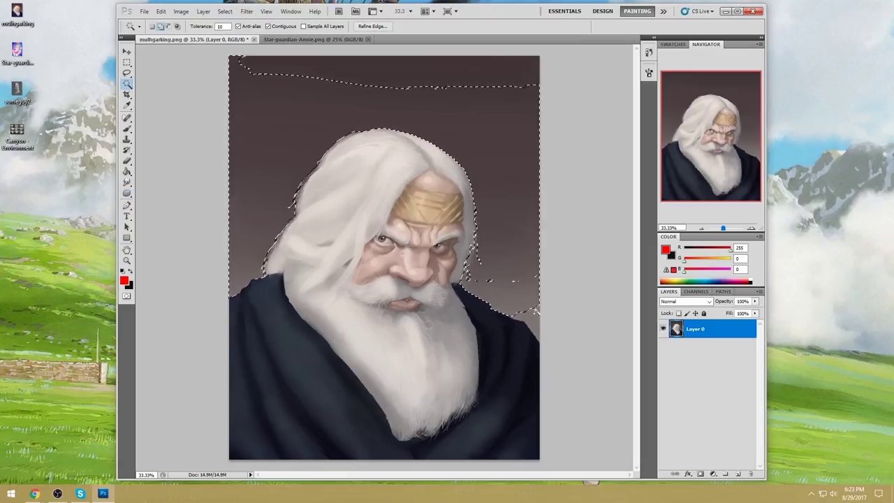
pyautogui.click(499, 290)
pyautogui.click(503, 81)
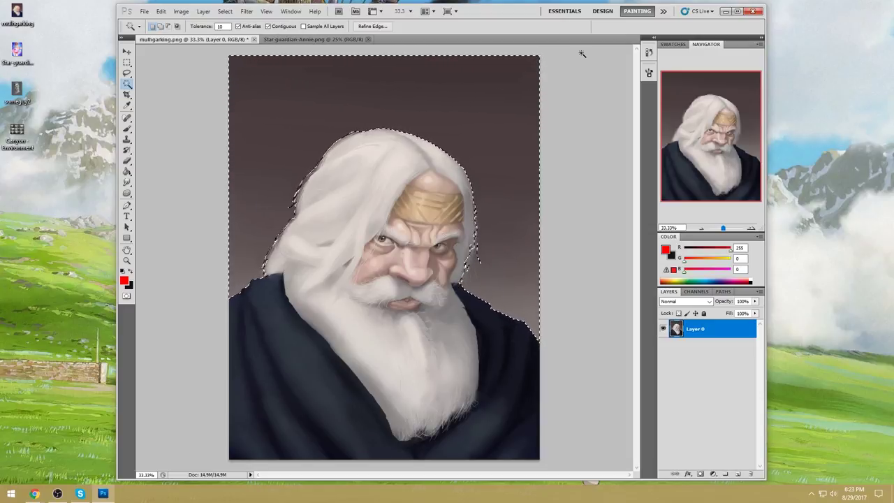
# - Recolour the selected background to a cool blue-gray with Hue/Saturation, using hue -126 and saturation -17
pyautogui.hotkey('ctrl', 'u')
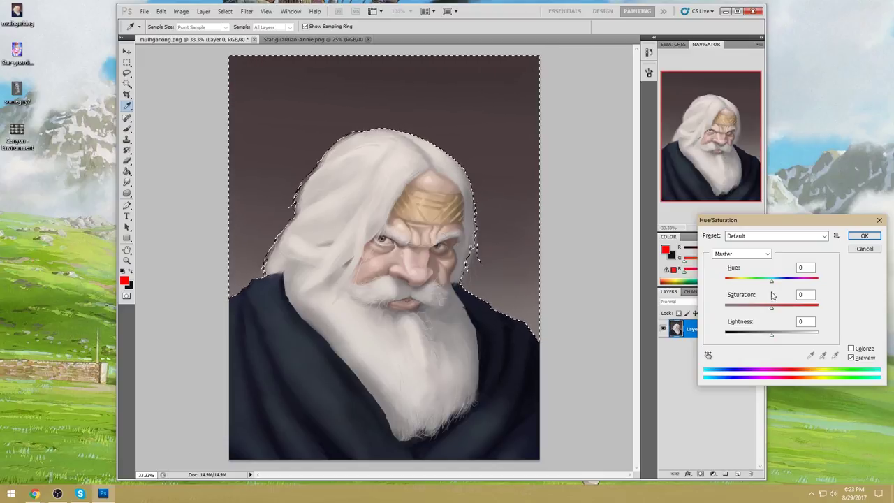
pyautogui.moveTo(773, 312); pyautogui.dragTo(751, 316)
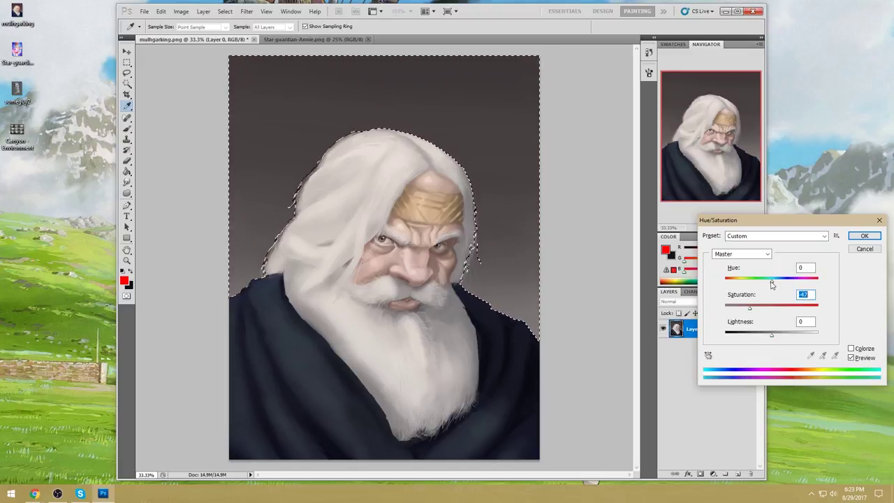
pyautogui.moveTo(774, 285); pyautogui.dragTo(737, 283)
pyautogui.moveTo(772, 312); pyautogui.dragTo(765, 313)
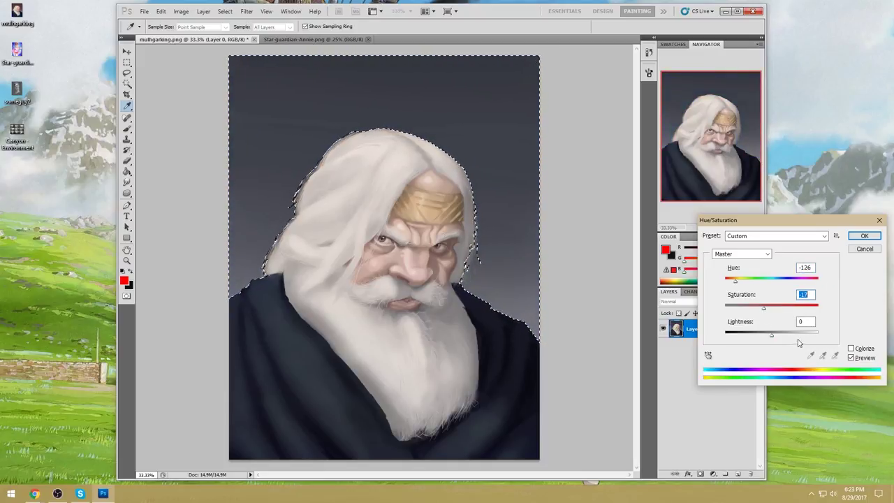
pyautogui.click(864, 236)
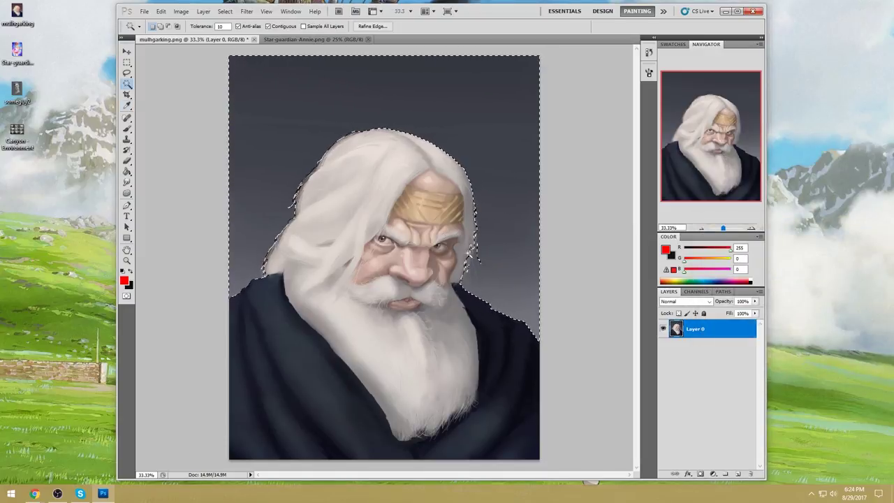
# - Try to clear the background selection and switch to the Brush tool
pyautogui.press('m')
pyautogui.rightClick(419, 268)
pyautogui.click(473, 271)
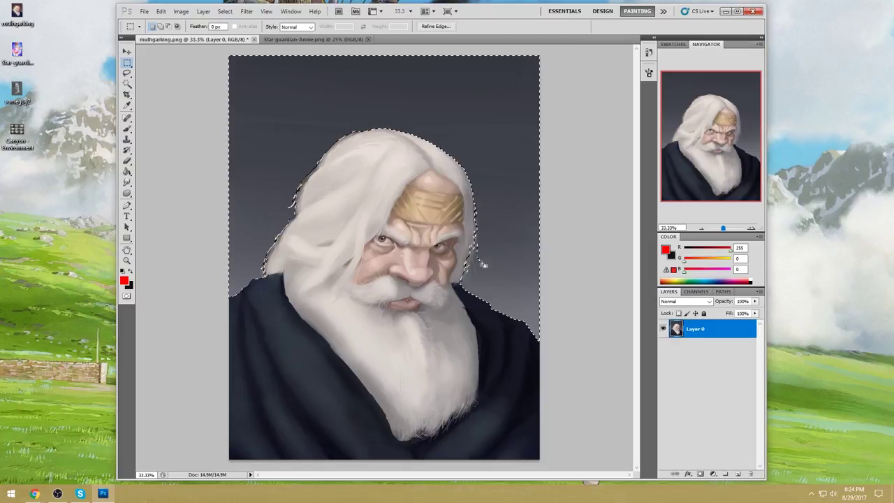
pyautogui.press('b')
pyautogui.rightClick(465, 162)
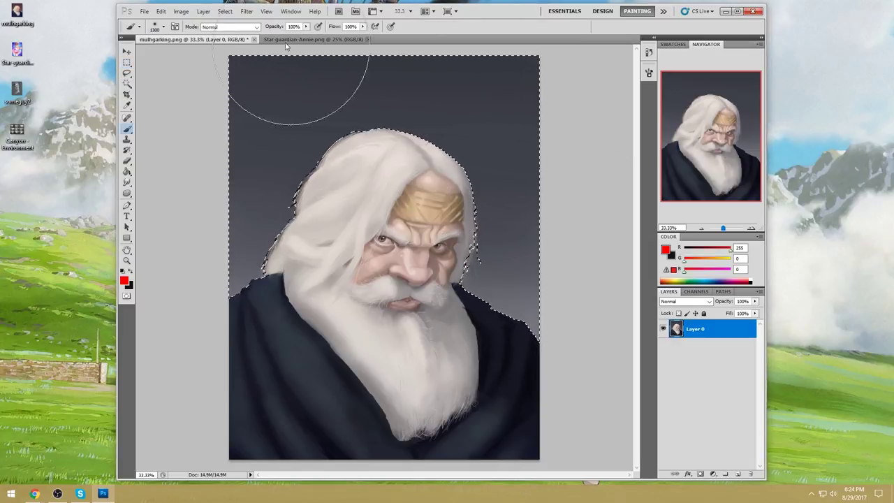
# - Set the brush to Darken mode and sample the dark blue-gray of the background beside the hair (63, 65, 74)
pyautogui.click(230, 27)
pyautogui.click(217, 70)
pyautogui.keyDown('alt'); pyautogui.click(470, 138); pyautogui.keyUp('alt')
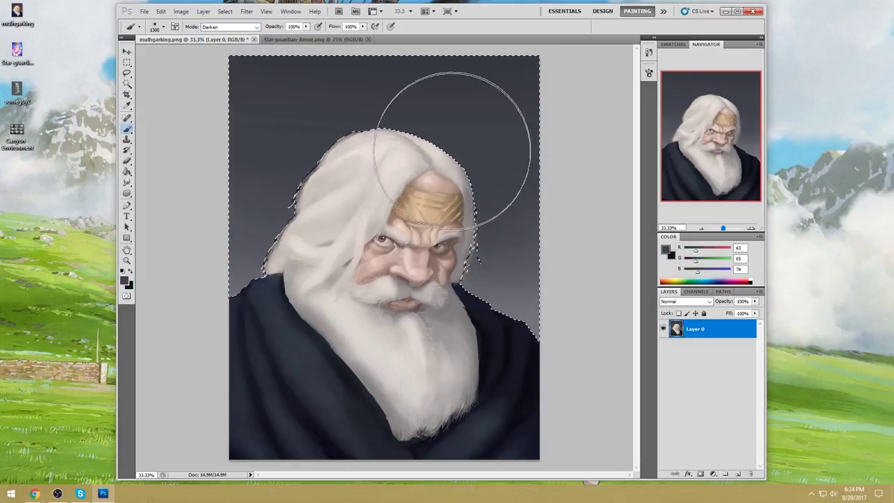
# - Invert the selection to the figure and darken the shaded side of the hair, beard and cloak with the brush at 40% opacity
pyautogui.press('m')
pyautogui.rightClick(488, 204)
pyautogui.press('b')
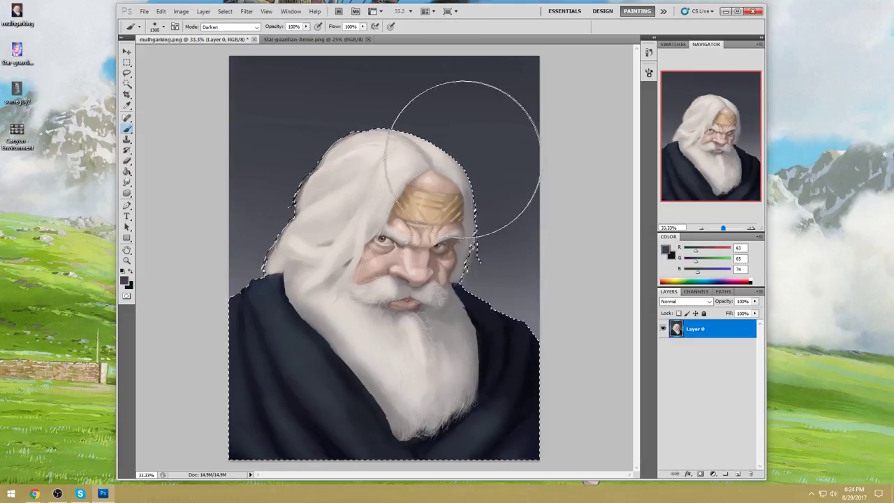
pyautogui.press('4')
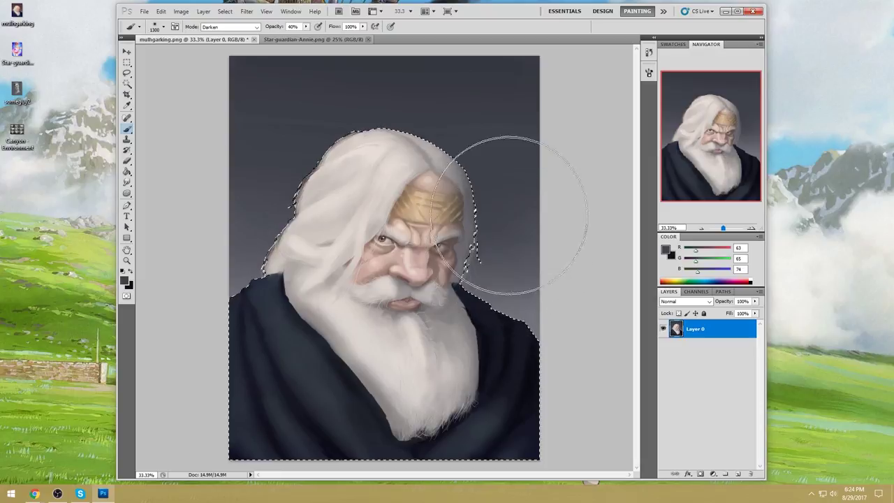
pyautogui.moveTo(466, 294)
pyautogui.mouseDown()
pyautogui.moveTo(485, 374)
pyautogui.moveTo(468, 304)
pyautogui.moveTo(451, 391)
pyautogui.moveTo(489, 306)
pyautogui.moveTo(462, 416)
pyautogui.moveTo(496, 428)
pyautogui.mouseUp()
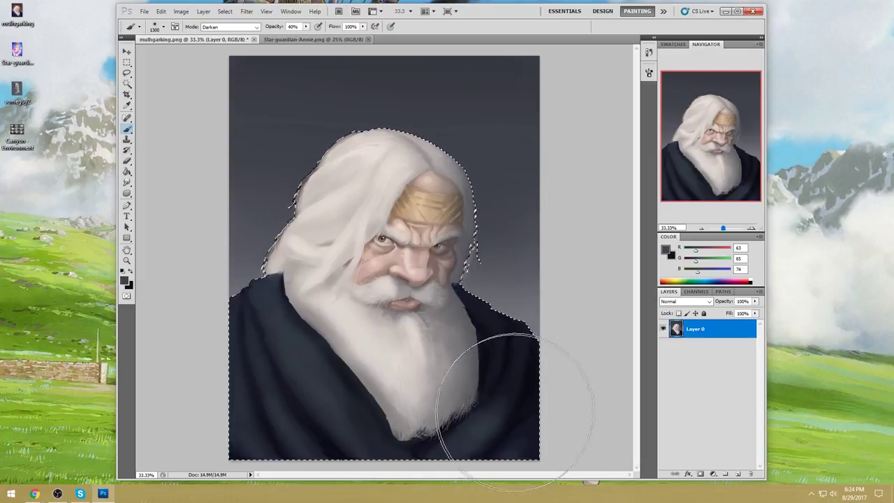
# - Clear the selection and darken the shaded side of the beard with a 500 px brush, then enlarge the brush to 800 px
pyautogui.press('[')
pyautogui.press('[')
pyautogui.press('[')
pyautogui.press('[')
pyautogui.press('[')
pyautogui.press('[')
pyautogui.press('[')
pyautogui.press('[')
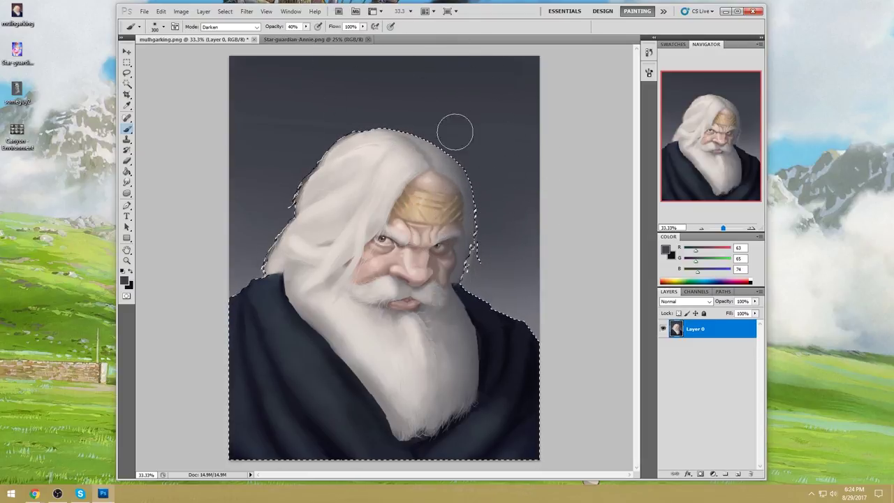
pyautogui.press(']')
pyautogui.press(']')
pyautogui.hotkey('ctrl', 'd')
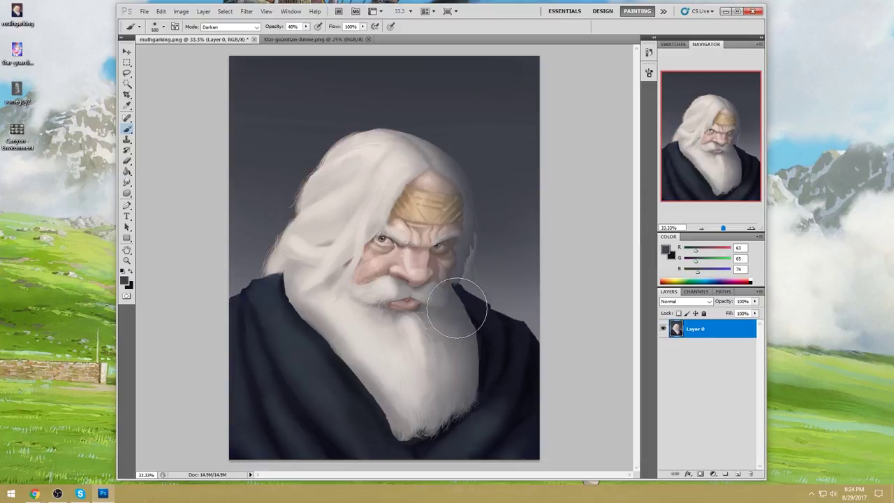
pyautogui.moveTo(475, 315)
pyautogui.mouseDown()
pyautogui.moveTo(352, 434)
pyautogui.moveTo(469, 419)
pyautogui.mouseUp()
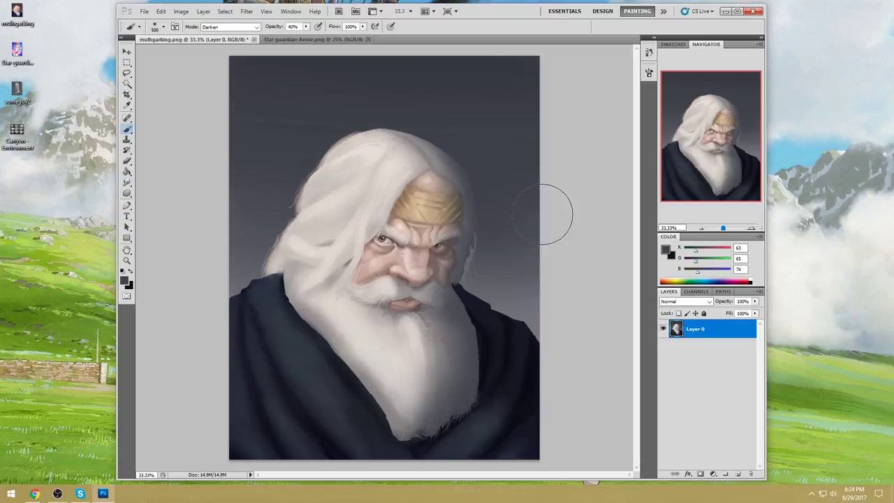
pyautogui.press(']')
pyautogui.press(']')
pyautogui.press(']')
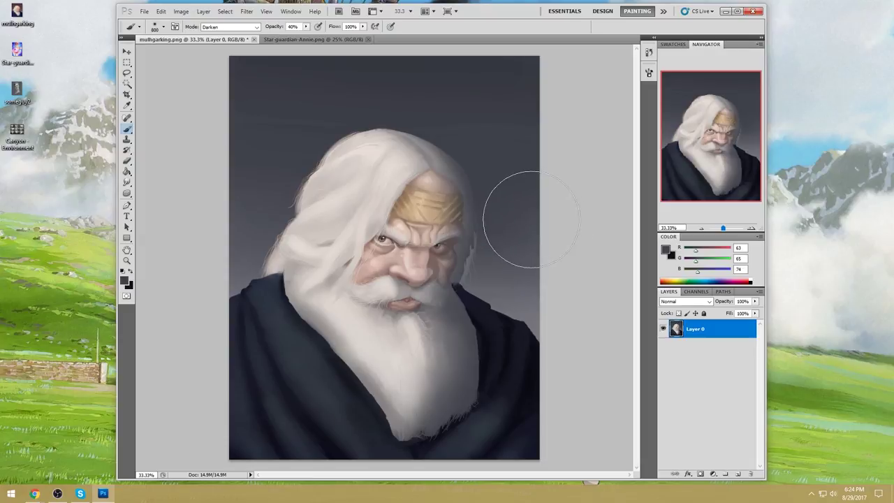
# - Try to repaint the shaded hair and beard edge in the sampled light hair colour (226, 217, 211), using Normal mode and a 100 px brush
pyautogui.keyDown('alt'); pyautogui.click(390, 169); pyautogui.keyUp('alt')
pyautogui.press('[')
pyautogui.press('[')
pyautogui.press('[')
pyautogui.press('[')
pyautogui.press('[')
pyautogui.press('[')
pyautogui.press('[')
pyautogui.press('[')
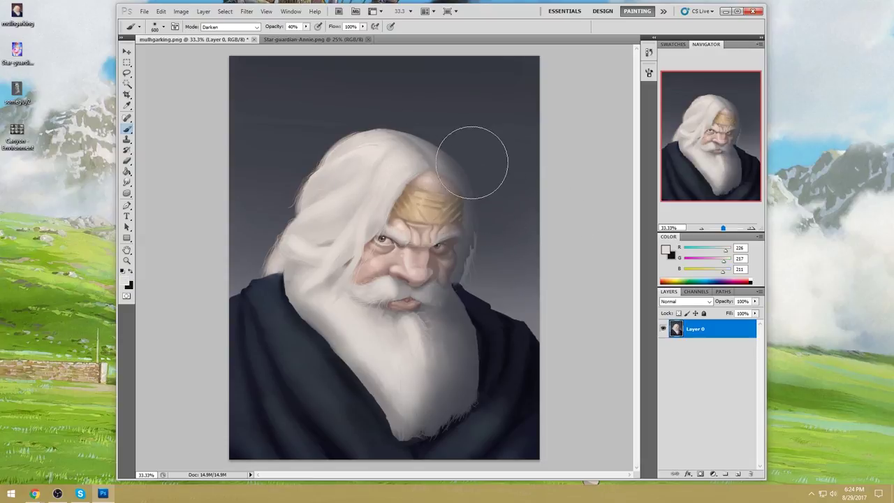
pyautogui.click(244, 28)
pyautogui.click(220, 36)
pyautogui.press('[')
pyautogui.press('[')
pyautogui.press('[')
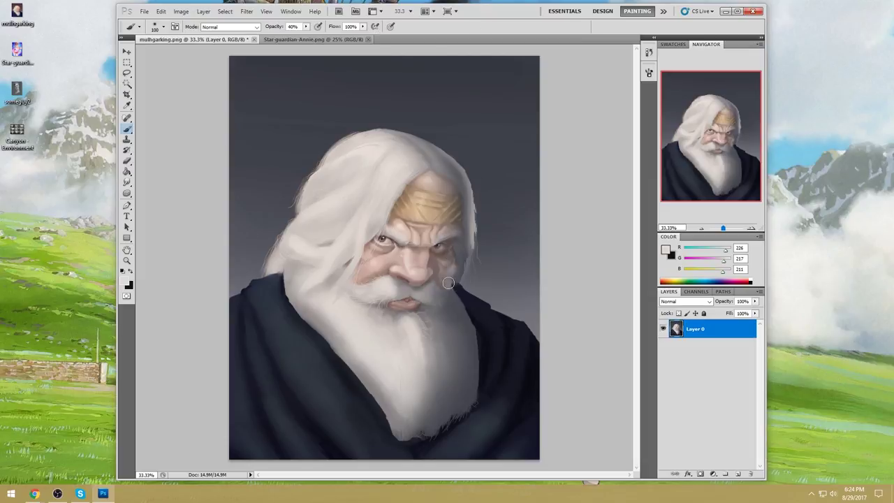
pyautogui.moveTo(446, 300)
pyautogui.mouseDown()
pyautogui.moveTo(479, 349)
pyautogui.moveTo(483, 378)
pyautogui.mouseUp()
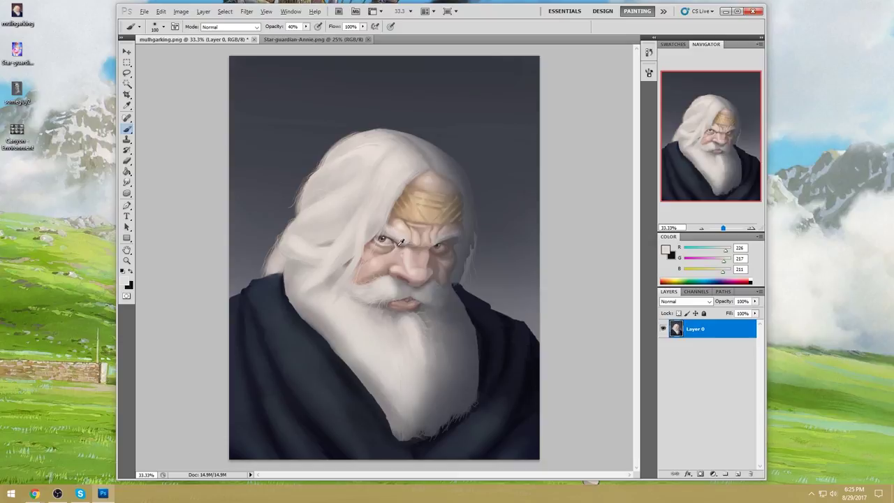
# - Sample a dark brown from the eye (65, 53, 52) and set the brush to Darken mode at 300 px
pyautogui.keyDown('alt'); pyautogui.click(399, 242); pyautogui.keyUp('alt')
pyautogui.press('[')
pyautogui.press('[')
pyautogui.press('[')
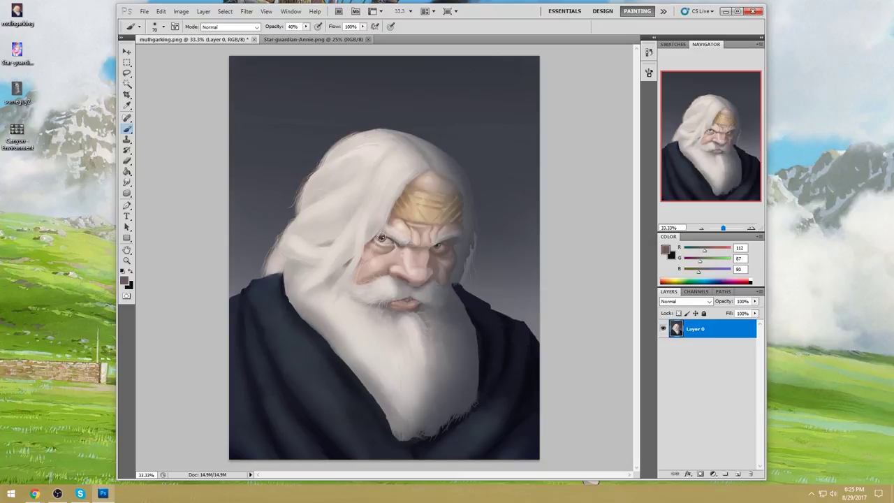
pyautogui.keyDown('alt'); pyautogui.click(385, 238); pyautogui.keyUp('alt')
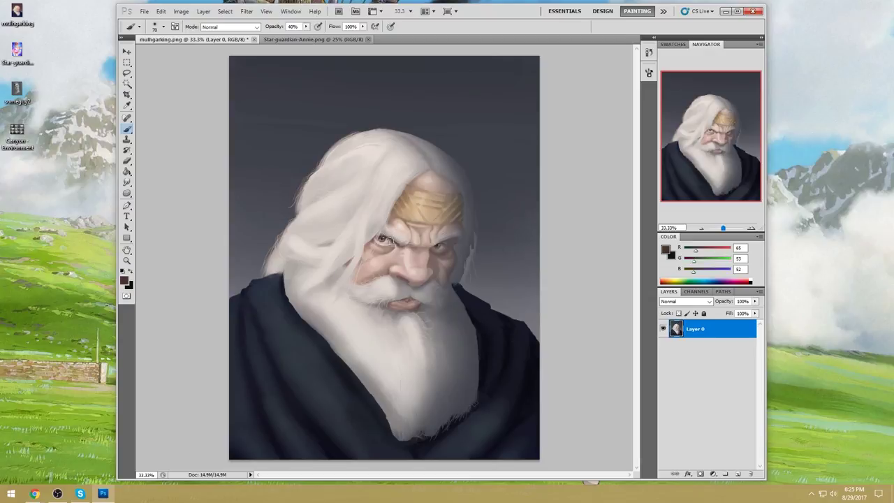
pyautogui.click(230, 27)
pyautogui.click(221, 70)
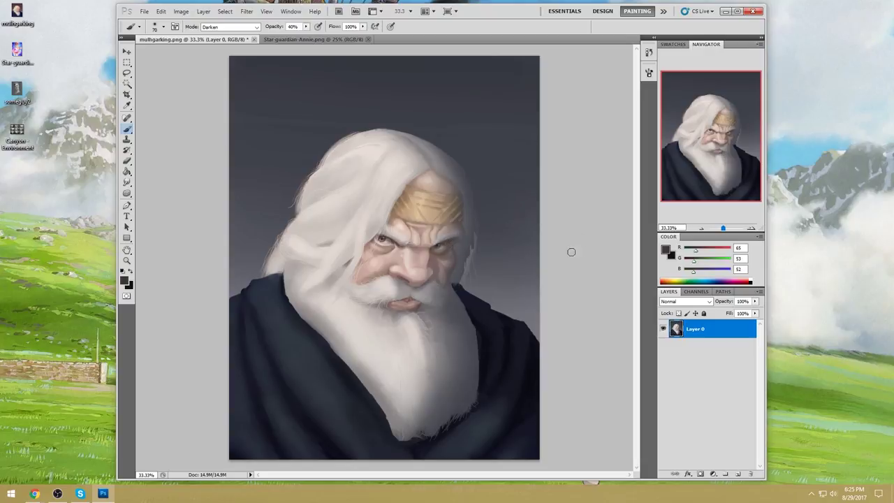
pyautogui.press(']')
pyautogui.press(']')
pyautogui.press(']')
pyautogui.press(']')
pyautogui.press(']')
pyautogui.press(']')
pyautogui.press(']')
pyautogui.press(']')
# - Lasso the man's face and forehead, leaving the headband out of the selection
pyautogui.hotkey('ctrl', 'u')
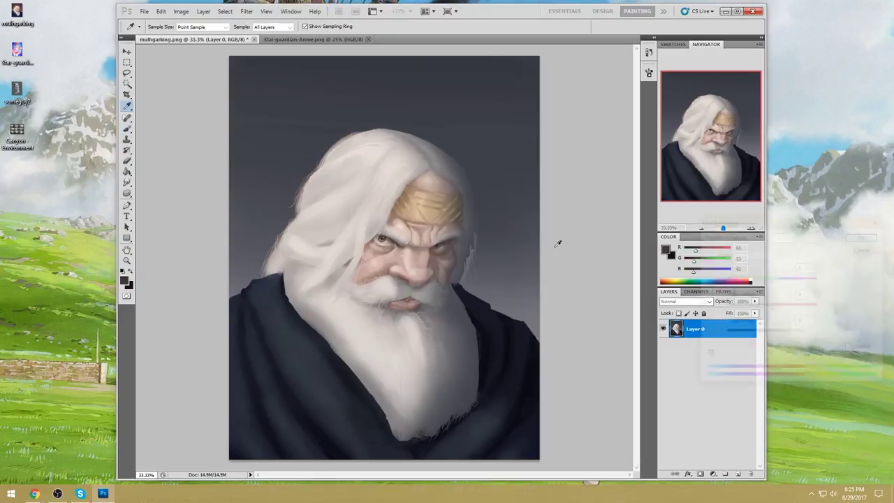
pyautogui.click(867, 248)
pyautogui.press('l')
pyautogui.hotkey('ctrl', 'shift', 'd')
pyautogui.hotkey('ctrl', 'd')
pyautogui.moveTo(438, 162)
pyautogui.mouseDown()
pyautogui.moveTo(394, 187)
pyautogui.moveTo(326, 274)
pyautogui.moveTo(369, 316)
pyautogui.moveTo(439, 311)
pyautogui.moveTo(469, 238)
pyautogui.moveTo(468, 196)
pyautogui.mouseUp()
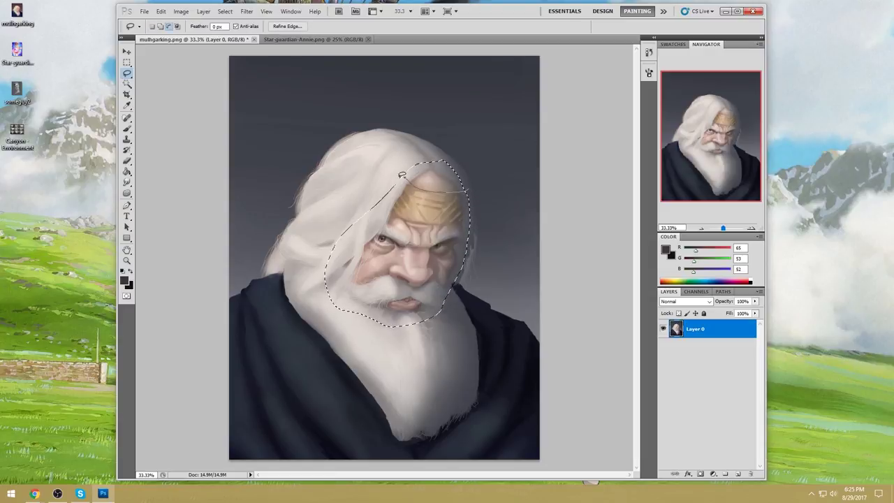
pyautogui.moveTo(400, 179); pyautogui.dragTo(479, 175)
pyautogui.moveTo(410, 211)
pyautogui.mouseDown()
pyautogui.moveTo(405, 174)
pyautogui.moveTo(440, 162)
pyautogui.moveTo(464, 183)
pyautogui.moveTo(469, 202)
pyautogui.mouseUp()
pyautogui.moveTo(478, 207); pyautogui.dragTo(472, 209)
# - Shift the selected skin's hue by +6 with Hue/Saturation and clear the selection
pyautogui.hotkey('ctrl', 'u')
pyautogui.moveTo(772, 284); pyautogui.dragTo(777, 285)
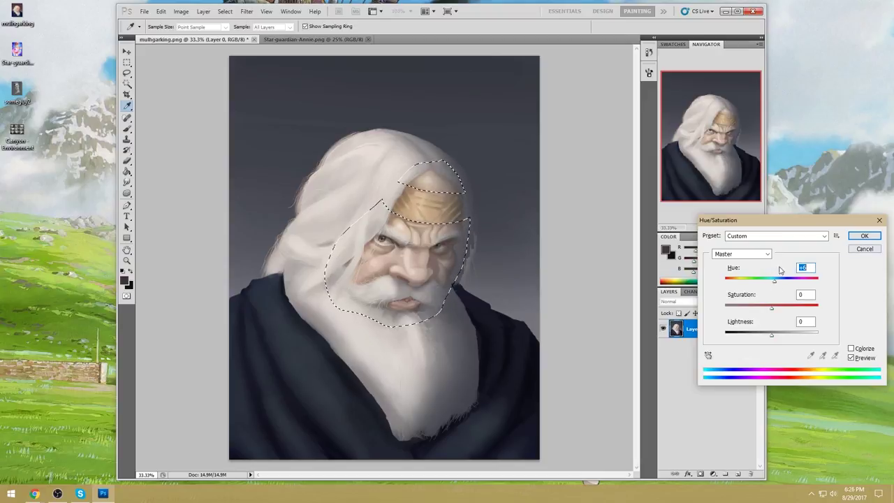
pyautogui.click(864, 235)
pyautogui.press('m')
pyautogui.rightClick(468, 231)
pyautogui.click(493, 234)
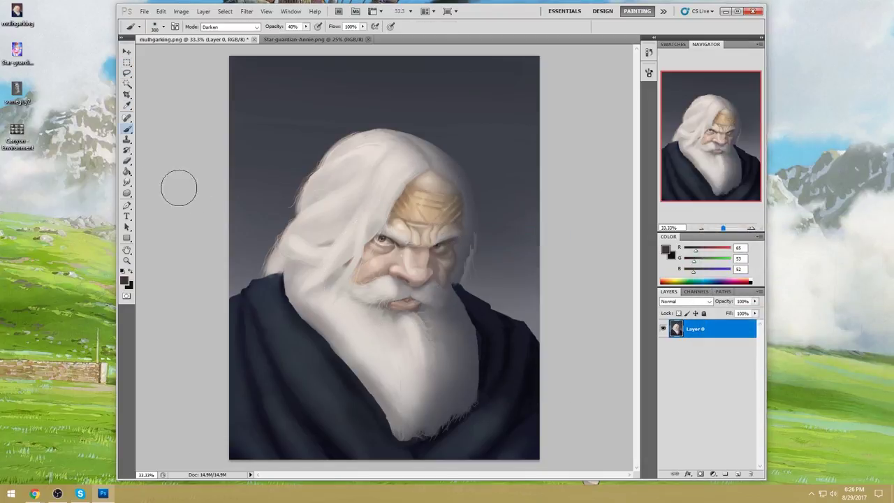
# - Blend details of the portrait with a smaller Smudge brush at 16% strength, then return to the Brush tool
pyautogui.moveTo(126, 182); pyautogui.dragTo(157, 200)
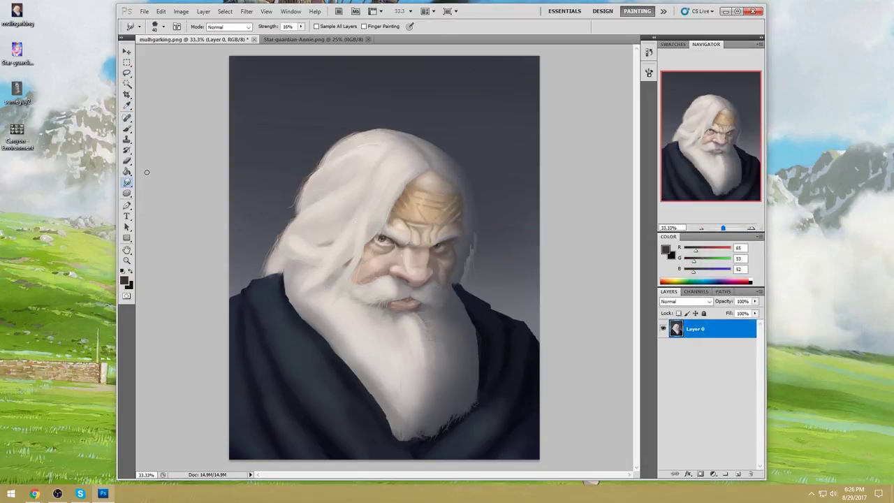
pyautogui.press('[')
pyautogui.press('[')
pyautogui.press('b')
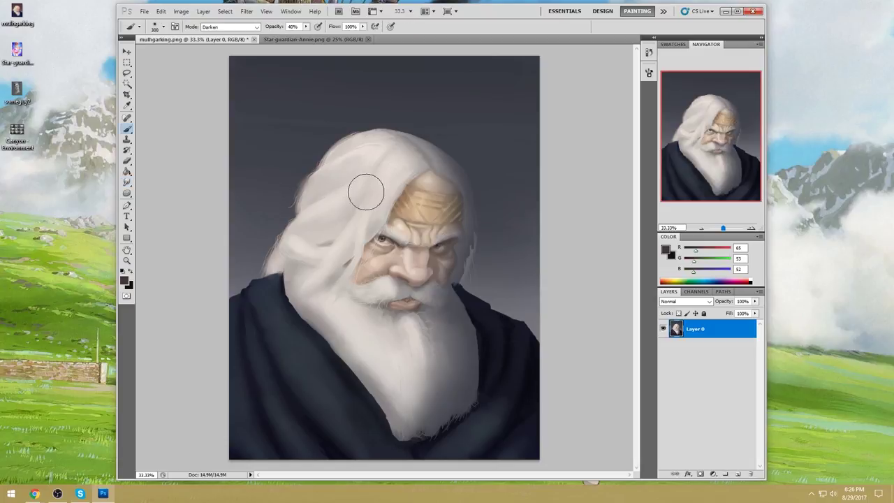
# - Choose a different brush tip, sample a light gray from the hair, and set the brush to Normal mode at 75% opacity
pyautogui.rightClick(369, 178)
pyautogui.doubleClick(471, 309)
pyautogui.keyDown('alt'); pyautogui.click(312, 191); pyautogui.keyUp('alt')
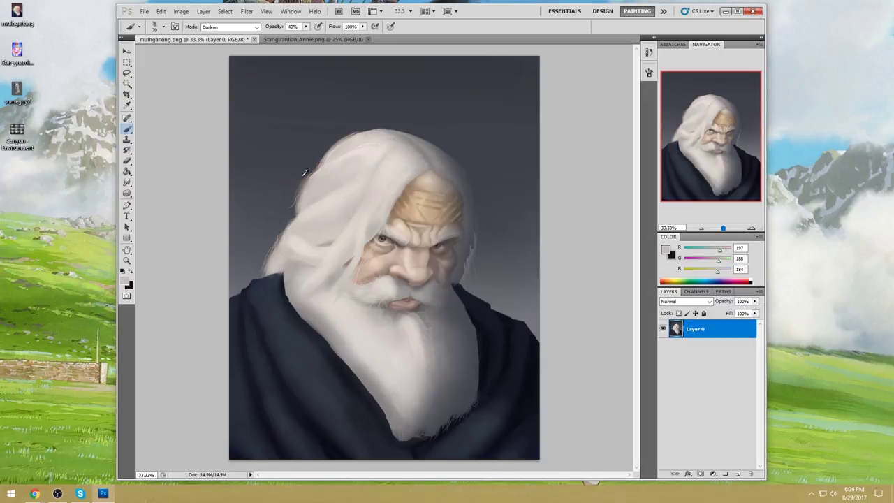
pyautogui.click(242, 27)
pyautogui.click(216, 33)
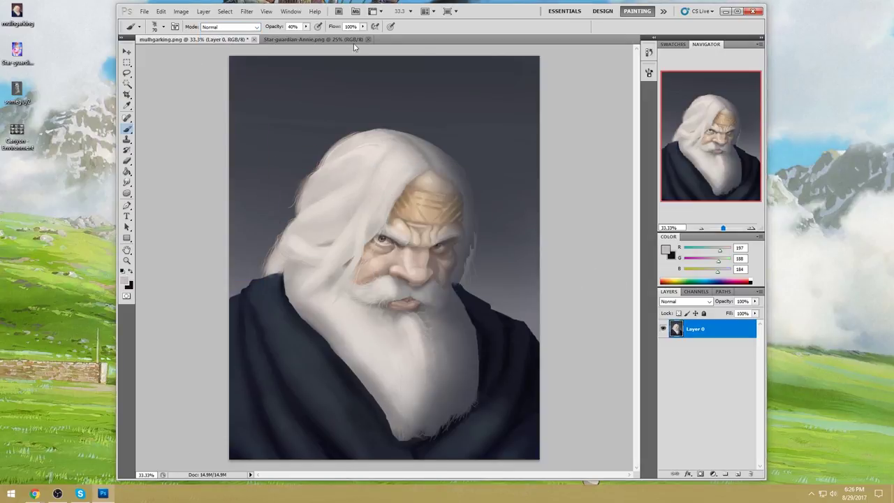
pyautogui.click(305, 26)
pyautogui.moveTo(307, 35); pyautogui.dragTo(322, 35)
pyautogui.click(343, 199)
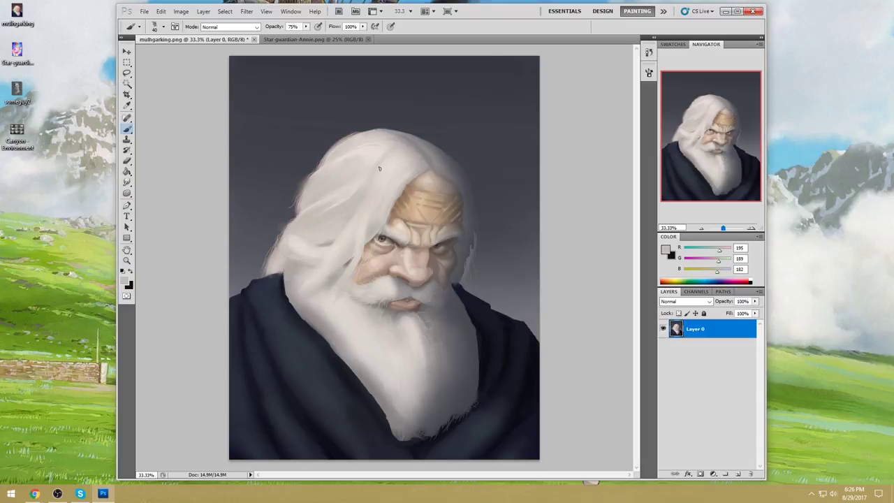
# - Paint light gray strands through the hair and down the length of the beard with a 40 px brush
pyautogui.moveTo(384, 189); pyautogui.dragTo(394, 165)
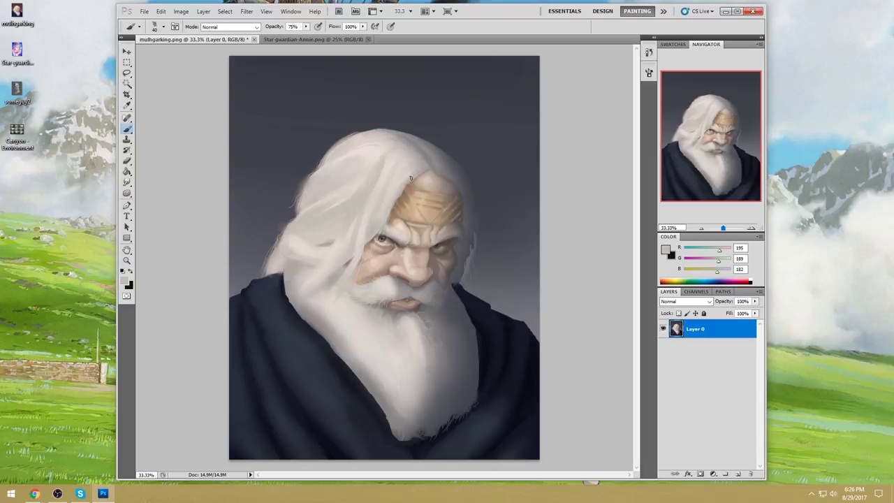
pyautogui.moveTo(323, 262); pyautogui.dragTo(307, 283)
pyautogui.moveTo(347, 308); pyautogui.dragTo(350, 334)
pyautogui.moveTo(353, 346); pyautogui.dragTo(364, 381)
pyautogui.moveTo(374, 332); pyautogui.dragTo(378, 362)
pyautogui.moveTo(390, 396); pyautogui.dragTo(419, 419)
pyautogui.moveTo(395, 342); pyautogui.dragTo(394, 388)
pyautogui.moveTo(427, 367); pyautogui.dragTo(429, 397)
pyautogui.moveTo(439, 334)
pyautogui.mouseDown()
pyautogui.moveTo(422, 417)
pyautogui.moveTo(429, 422)
pyautogui.mouseUp()
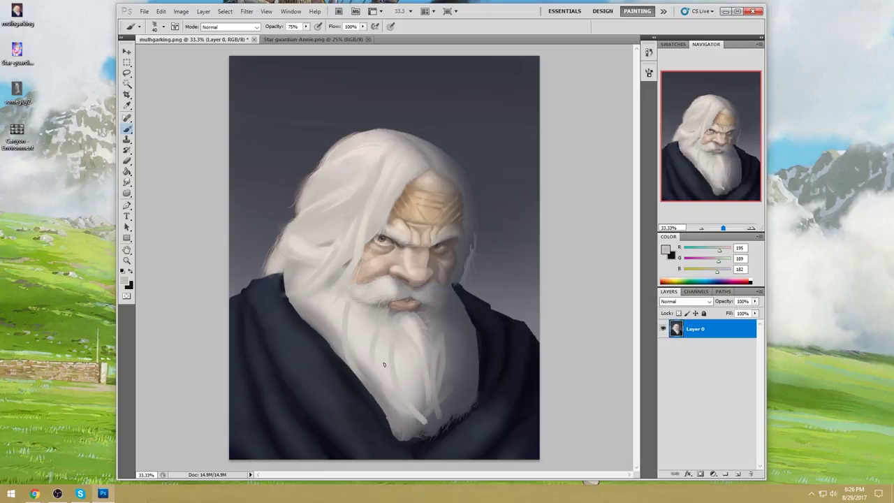
# - Intensify the headband's colour using the Sponge tool in Saturate mode with a 150 px brush
pyautogui.click(127, 194)
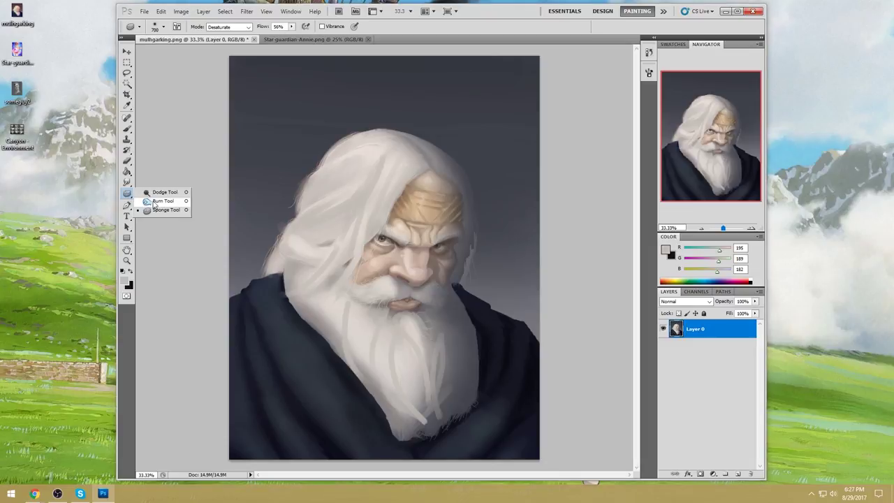
pyautogui.click(160, 211)
pyautogui.click(127, 194)
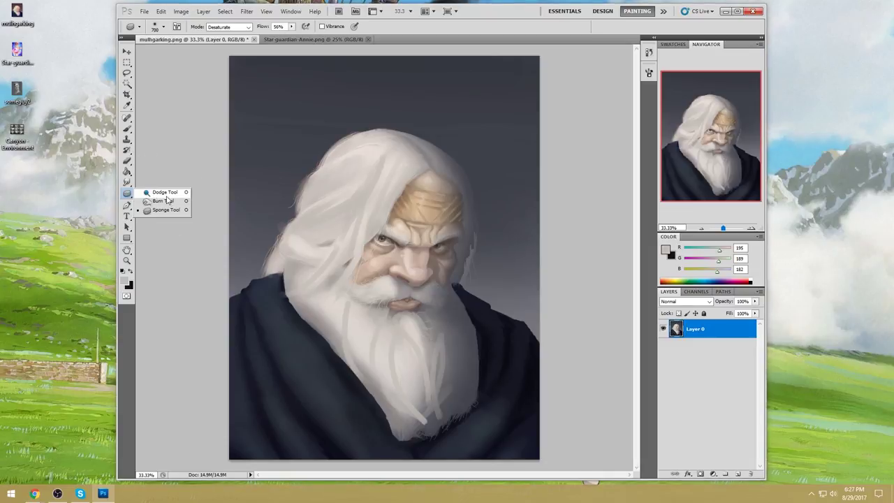
pyautogui.click(159, 195)
pyautogui.click(127, 194)
pyautogui.click(159, 211)
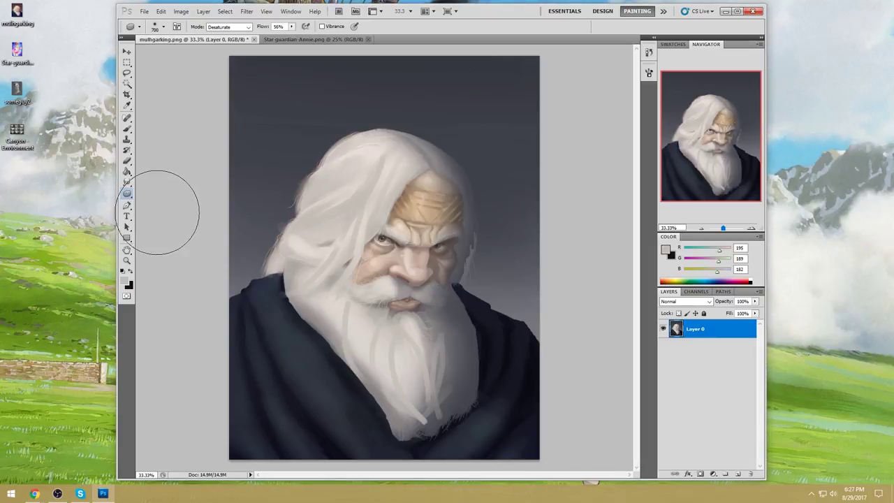
pyautogui.click(228, 27)
pyautogui.click(224, 44)
pyautogui.press('[')
pyautogui.press('[')
pyautogui.press('[')
pyautogui.press('[')
pyautogui.press('[')
pyautogui.press('[')
pyautogui.press('[')
pyautogui.press('[')
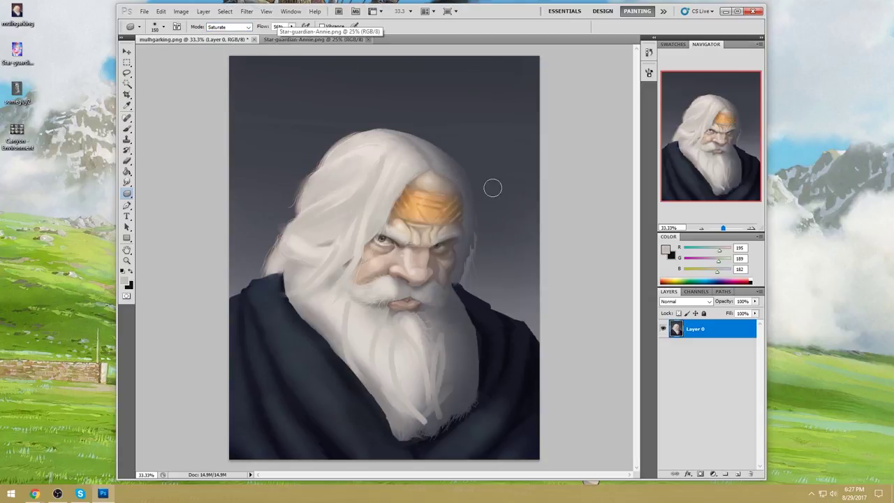
# - Lasso the headband and shift its hue by +10 with Hue/Saturation for a more golden yellow
pyautogui.click(668, 251)
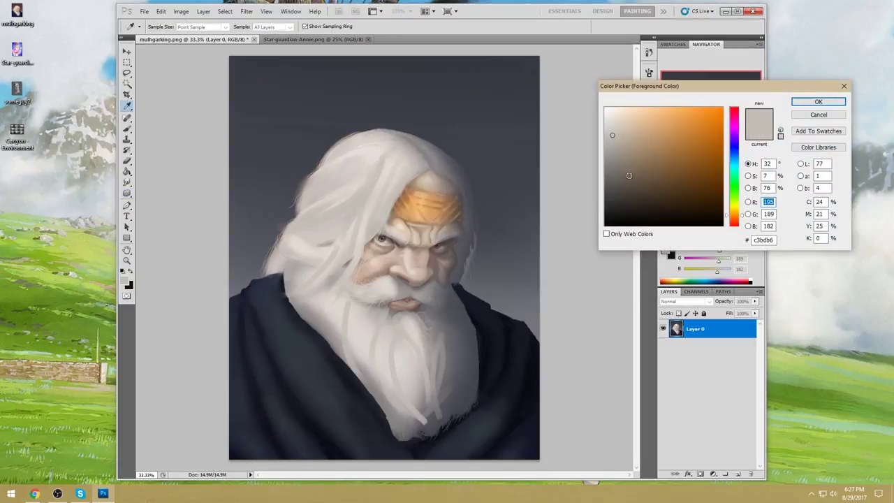
pyautogui.click(816, 115)
pyautogui.press('l')
pyautogui.moveTo(466, 192)
pyautogui.mouseDown()
pyautogui.moveTo(425, 186)
pyautogui.moveTo(389, 202)
pyautogui.moveTo(419, 217)
pyautogui.moveTo(466, 215)
pyautogui.mouseUp()
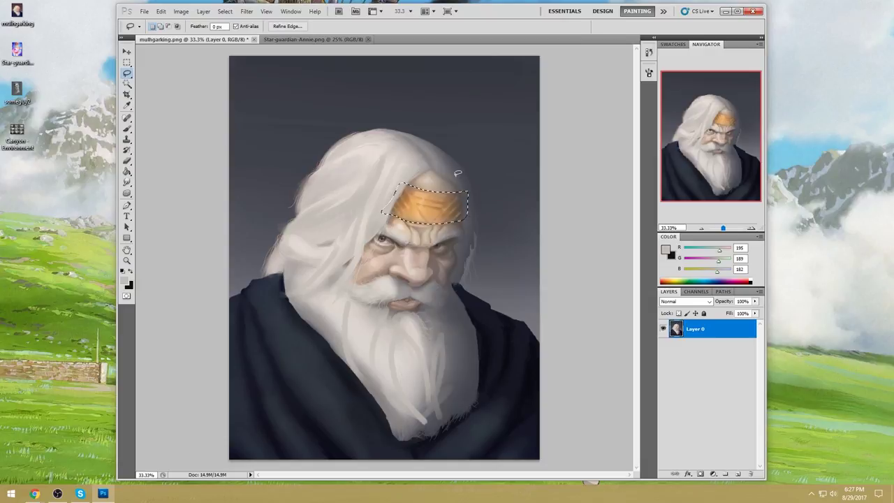
pyautogui.hotkey('ctrl', 'u')
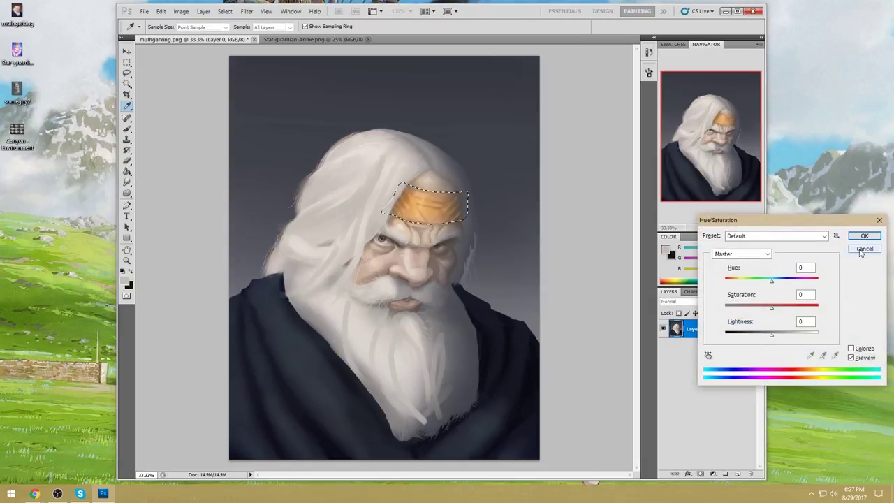
pyautogui.moveTo(771, 280); pyautogui.dragTo(778, 285)
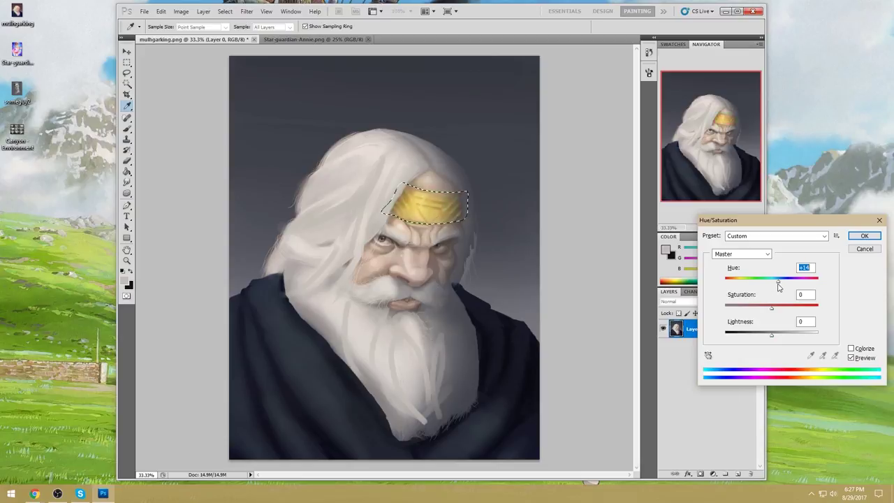
pyautogui.press('Return')
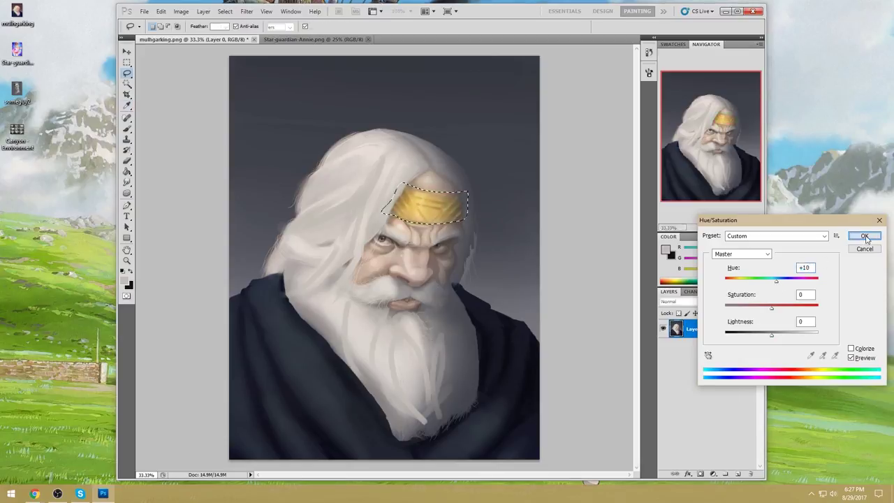
# - Clear the headband selection and add a new empty layer above the portrait
pyautogui.press('m')
pyautogui.rightClick(460, 210)
pyautogui.click(489, 220)
pyautogui.click(737, 475)
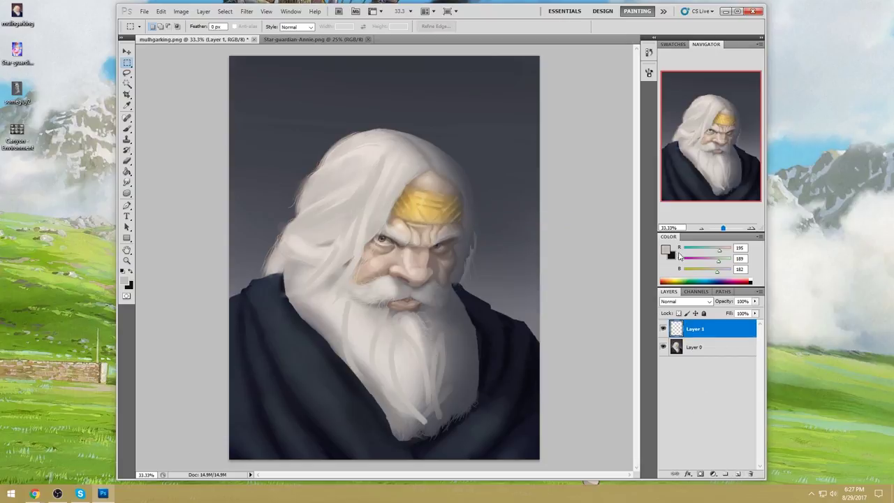
# - Fill the new layer above the portrait with solid dark blue (RGB 42, 48, 87)
pyautogui.click(666, 250)
pyautogui.click(734, 151)
pyautogui.moveTo(643, 193); pyautogui.dragTo(666, 186)
pyautogui.click(819, 101)
pyautogui.press('g')
pyautogui.click(510, 188)
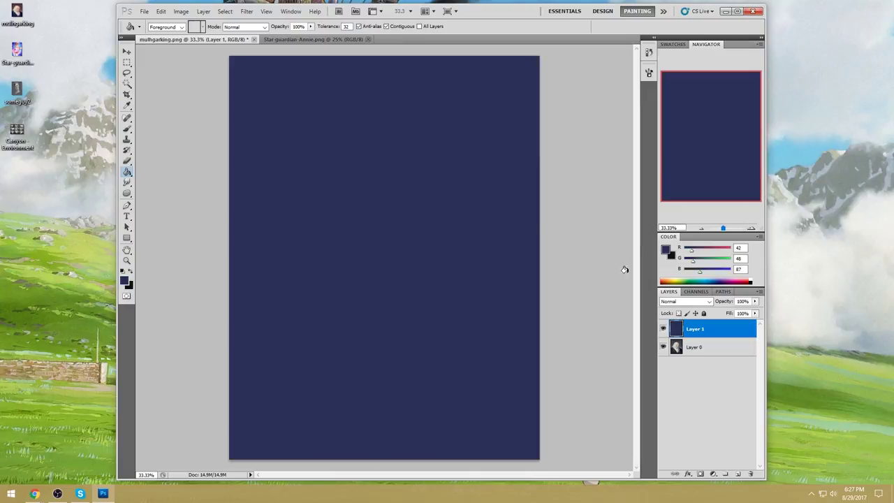
# - Set the dark blue layer's blend mode to Darken and its fill to 30%
pyautogui.click(695, 302)
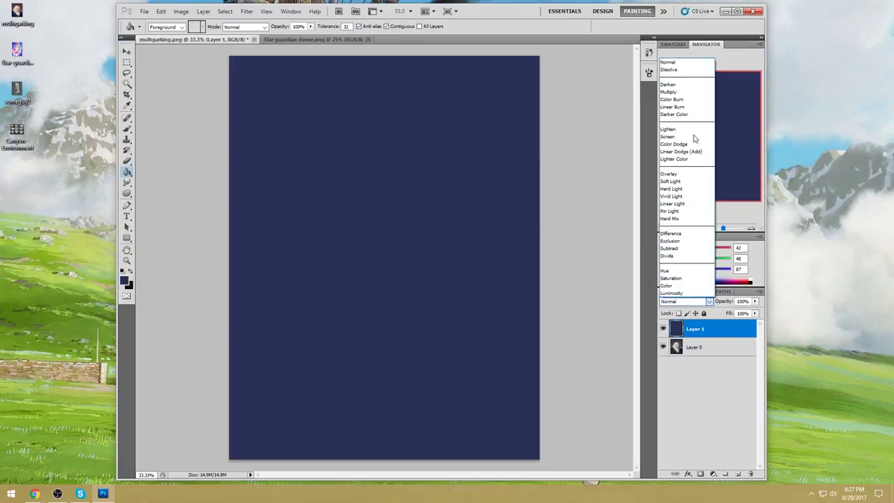
pyautogui.click(678, 88)
pyautogui.click(755, 313)
pyautogui.moveTo(744, 322); pyautogui.dragTo(724, 328)
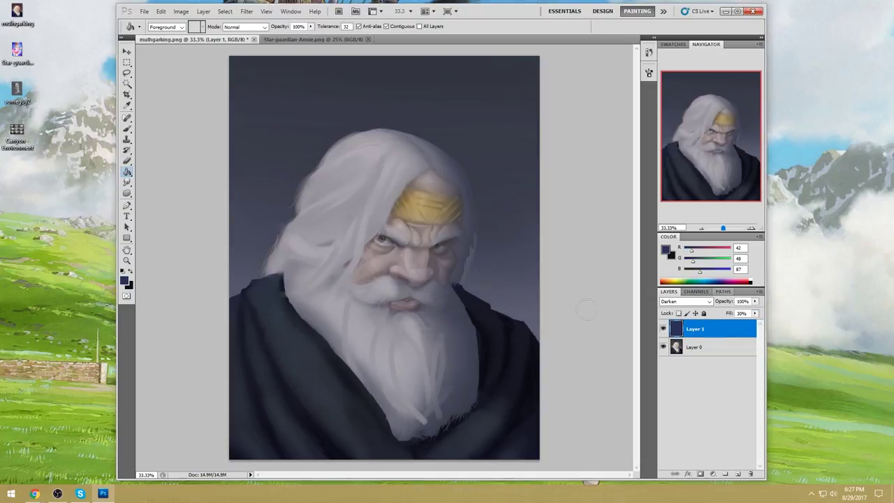
# - Erase the blue tint over the headband and the lit hair beside it, enlarging the eraser from 200 to 900 px
pyautogui.press('b')
pyautogui.moveTo(398, 206); pyautogui.dragTo(451, 210)
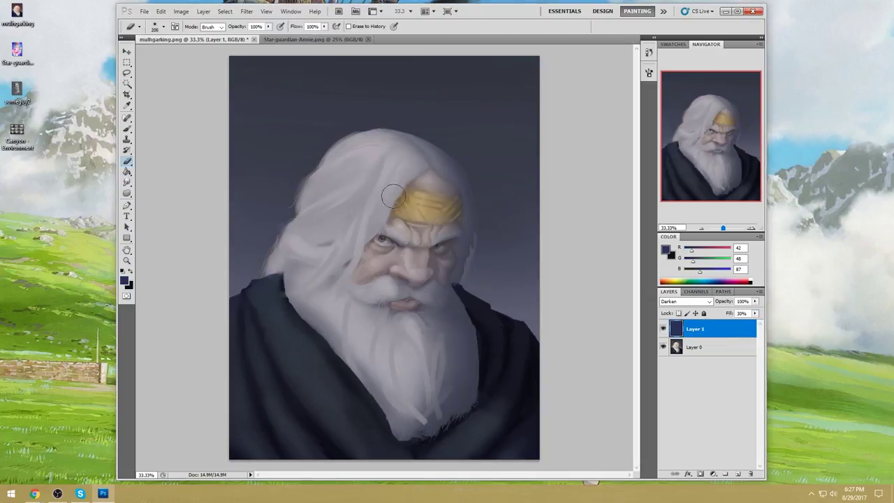
pyautogui.press(']')
pyautogui.press(']')
pyautogui.press(']')
pyautogui.press(']')
pyautogui.press(']')
pyautogui.press(']')
pyautogui.press('[')
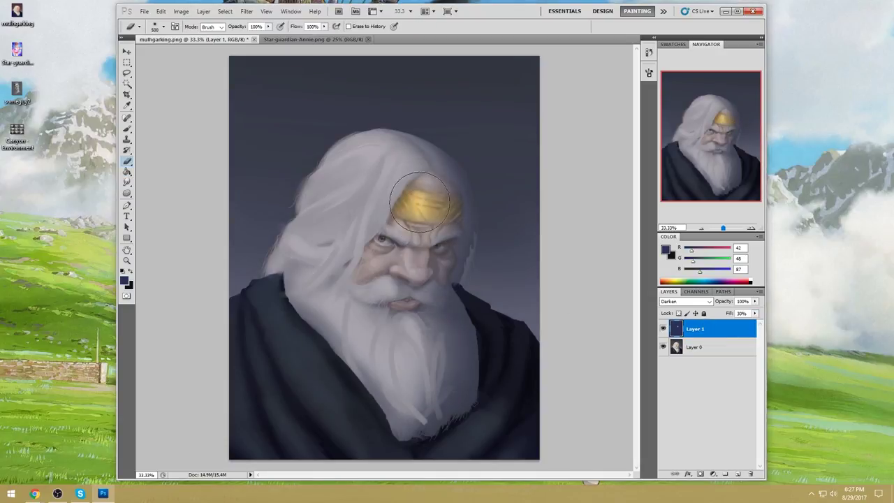
pyautogui.press(']')
pyautogui.press(']')
pyautogui.press(']')
pyautogui.press(']')
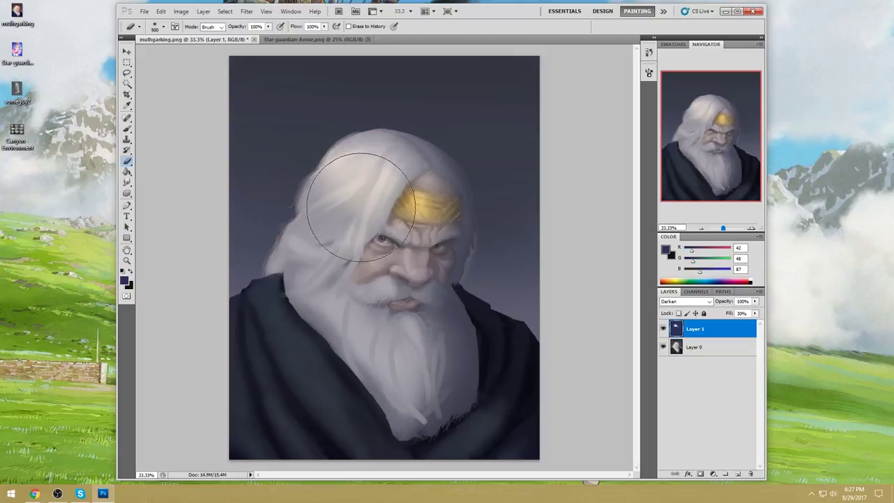
# - Erase the blue tint from the nose and lit cheek with a 300 px eraser
pyautogui.press('[')
pyautogui.press('[')
pyautogui.press('[')
pyautogui.press('[')
pyautogui.press('[')
pyautogui.press('[')
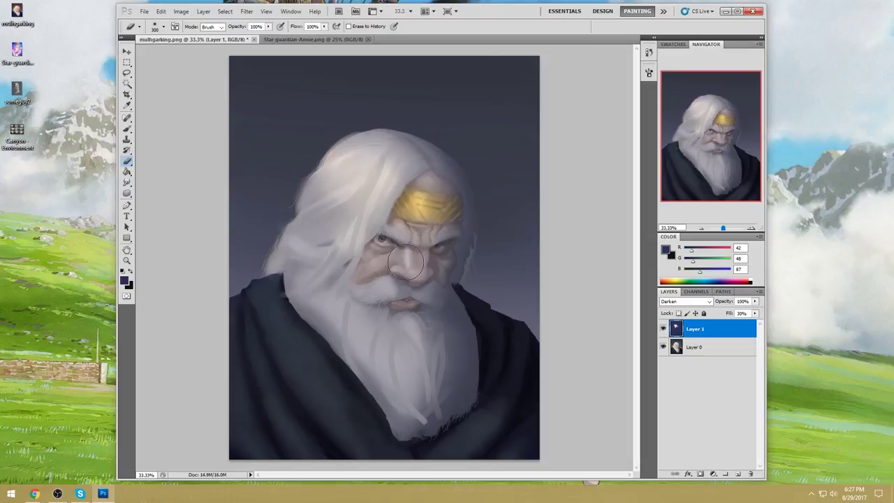
pyautogui.moveTo(401, 253)
pyautogui.mouseDown()
pyautogui.moveTo(405, 272)
pyautogui.moveTo(397, 258)
pyautogui.moveTo(379, 259)
pyautogui.mouseUp()
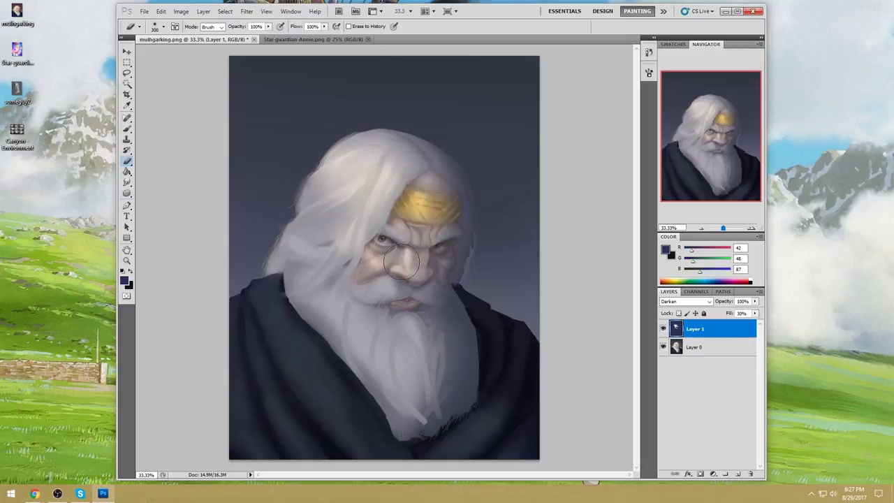
# - Erase the blue tint from the lit side of the moustache with an enlarged soft eraser
pyautogui.press(']')
pyautogui.press(']')
pyautogui.press(']')
pyautogui.press(']')
pyautogui.press('[')
pyautogui.moveTo(375, 280); pyautogui.dragTo(400, 297)
pyautogui.press('[')
pyautogui.moveTo(378, 288); pyautogui.dragTo(371, 294)
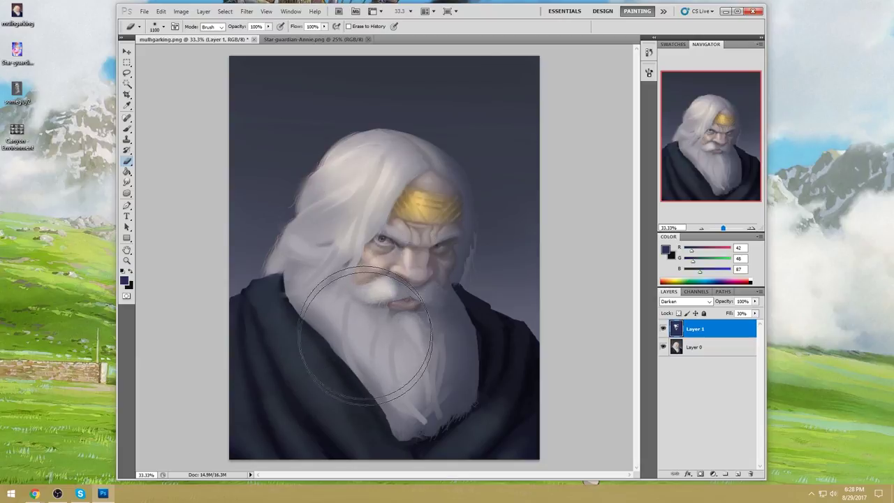
# - Lighten the lit side of the beard by erasing the blue tint with an 1100 px eraser
pyautogui.press(']')
pyautogui.press(']')
pyautogui.press(']')
pyautogui.press(']')
pyautogui.press(']')
pyautogui.press(']')
pyautogui.moveTo(392, 332)
pyautogui.mouseDown()
pyautogui.moveTo(356, 329)
pyautogui.moveTo(365, 318)
pyautogui.moveTo(317, 404)
pyautogui.moveTo(356, 310)
pyautogui.moveTo(271, 446)
pyautogui.mouseUp()
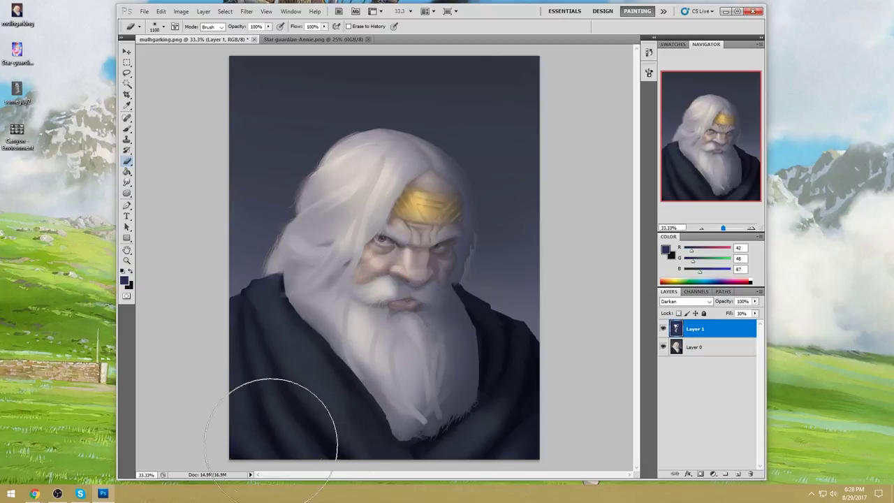
# - Add a new empty layer on top and merge the blue tint layer down into the portrait
pyautogui.click(739, 473)
pyautogui.rightClick(713, 348)
pyautogui.click(741, 314)
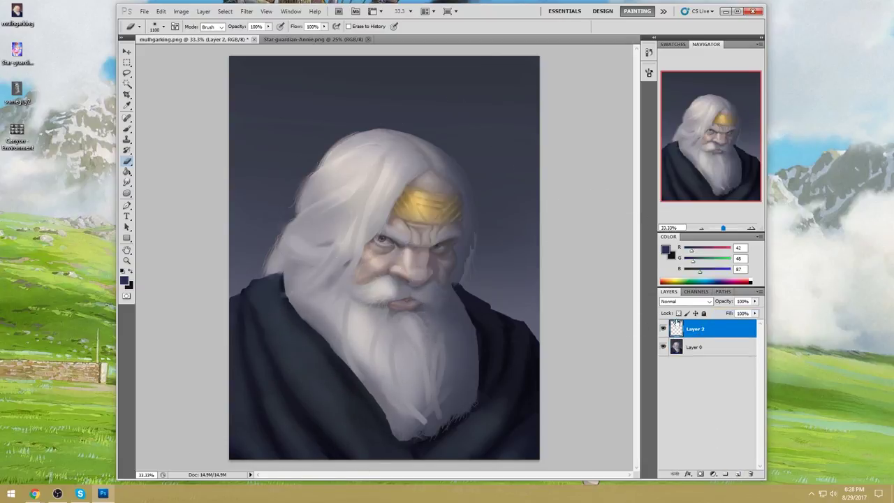
# - Paint a white rim light along the outer hair edge on the shadowed side with a 30 px brush at 75% opacity
pyautogui.press('b')
pyautogui.rightClick(491, 208)
pyautogui.click(412, 352)
pyautogui.click(665, 249)
pyautogui.click(606, 94)
pyautogui.press('Return')
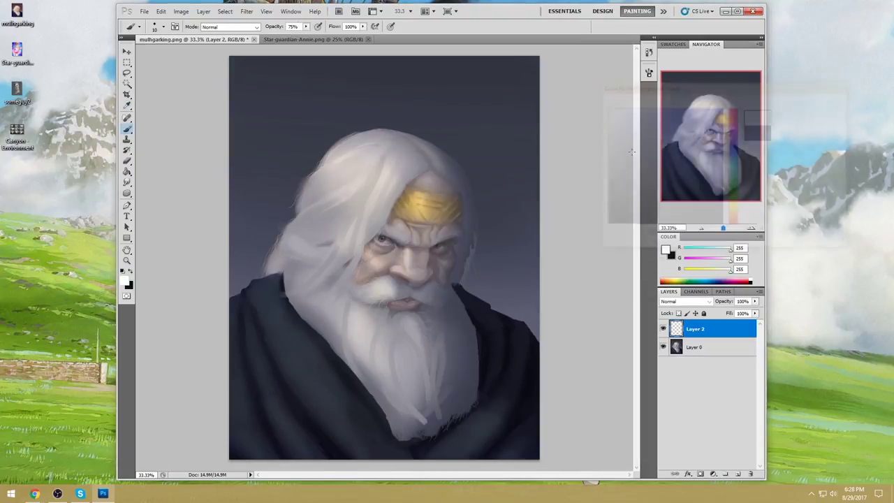
pyautogui.moveTo(462, 166); pyautogui.dragTo(467, 221)
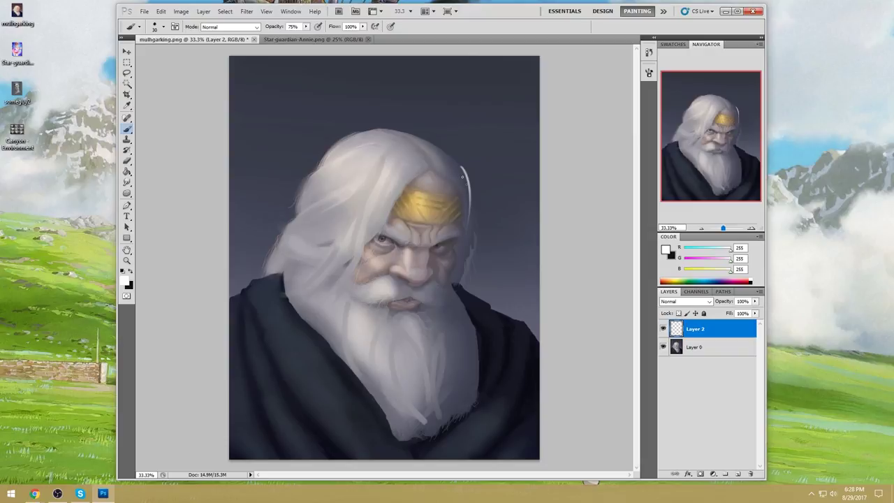
pyautogui.hotkey('ctrl', 'z')
pyautogui.moveTo(438, 147)
pyautogui.mouseDown()
pyautogui.moveTo(468, 183)
pyautogui.moveTo(464, 220)
pyautogui.mouseUp()
pyautogui.hotkey('ctrl', 'z')
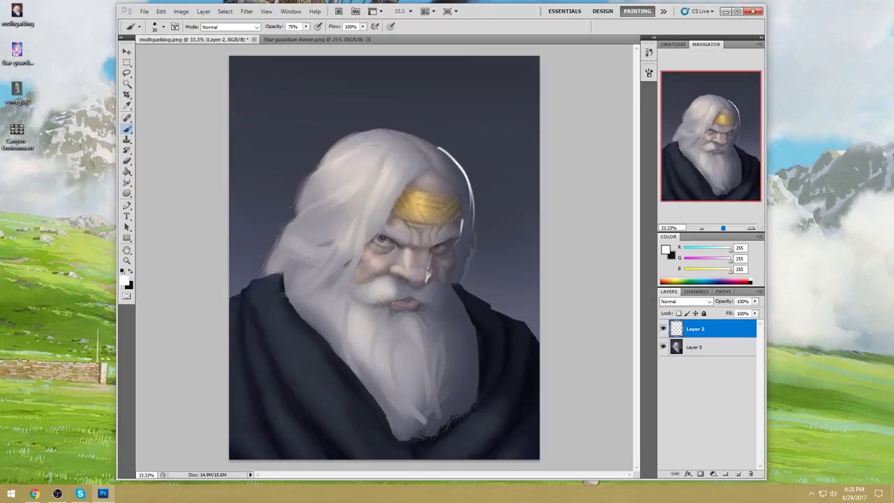
# - Add white rim-light strokes along the nose, brow, moustache, side hair and beard edges on the shadowed side
pyautogui.moveTo(446, 277)
pyautogui.mouseDown()
pyautogui.moveTo(447, 299)
pyautogui.moveTo(476, 321)
pyautogui.moveTo(489, 368)
pyautogui.moveTo(489, 393)
pyautogui.mouseUp()
pyautogui.hotkey('ctrl', 'z')
pyautogui.moveTo(429, 327); pyautogui.dragTo(433, 355)
pyautogui.moveTo(474, 236); pyautogui.dragTo(460, 287)
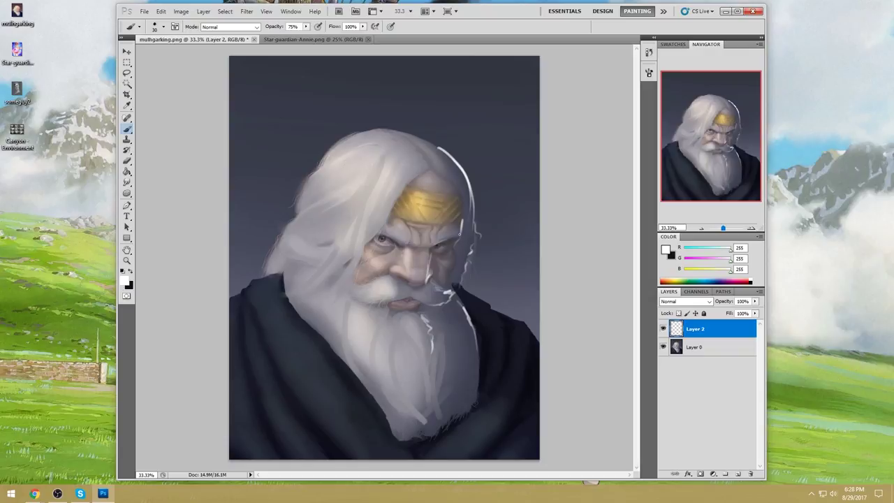
pyautogui.press('e')
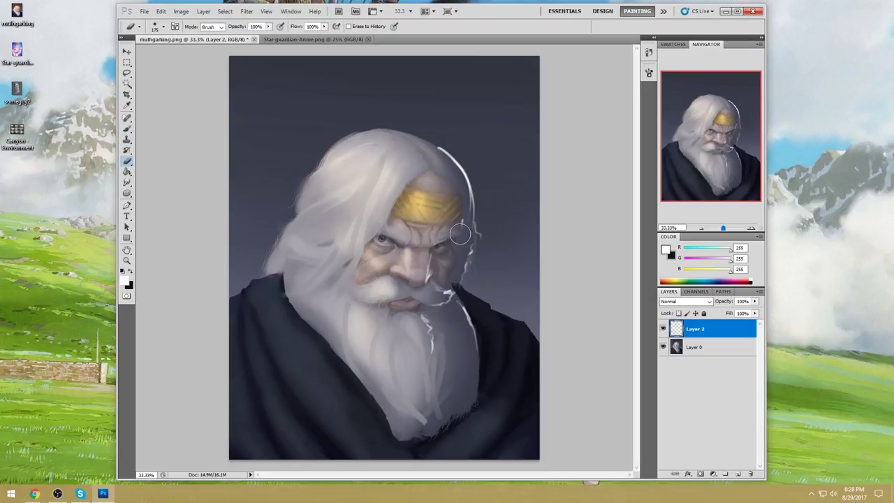
pyautogui.press('v')
pyautogui.press('b')
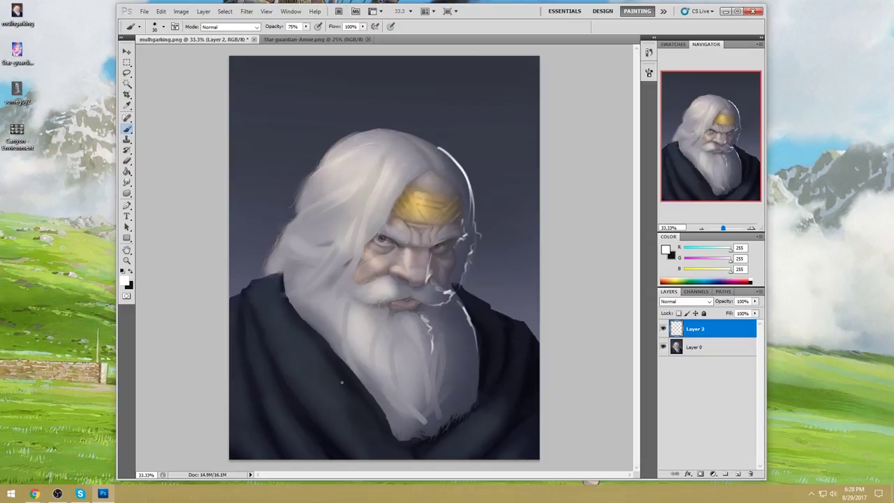
# - Compare the portrait's original state with the latest painted version using the document history
pyautogui.click(649, 52)
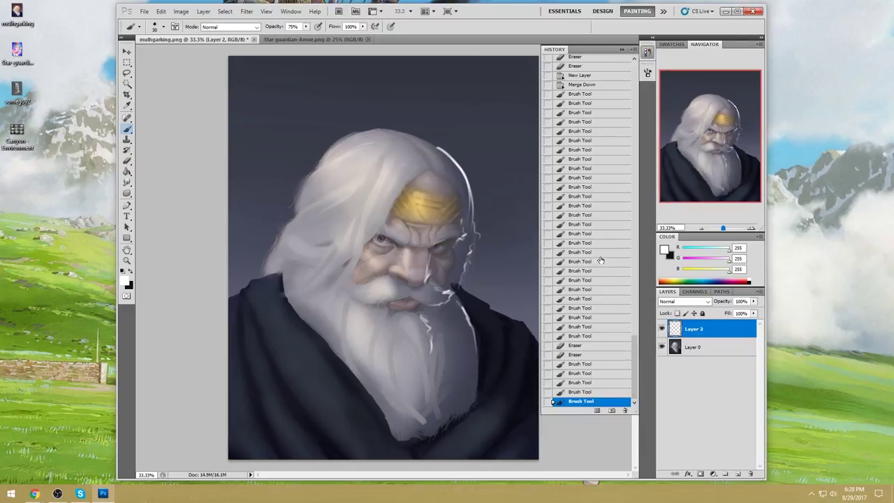
pyautogui.moveTo(629, 362)
pyautogui.mouseDown()
pyautogui.moveTo(633, 91)
pyautogui.moveTo(674, 377)
pyautogui.mouseUp()
pyautogui.click(601, 64)
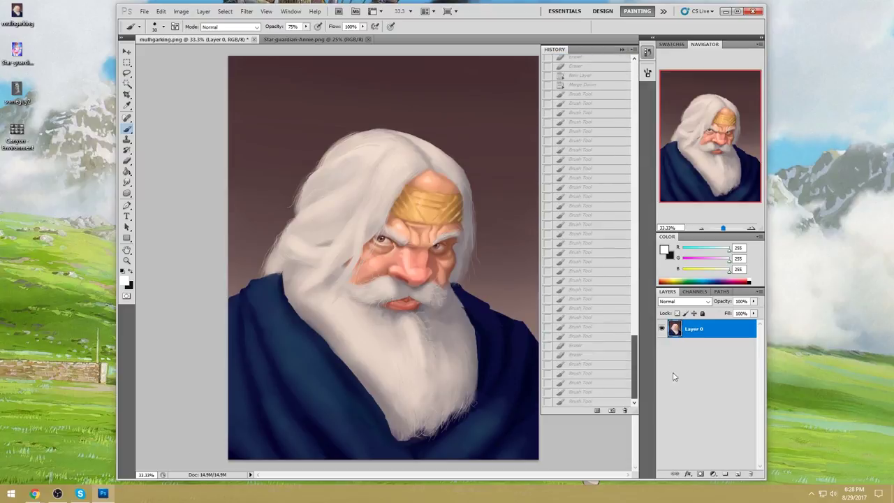
pyautogui.click(584, 403)
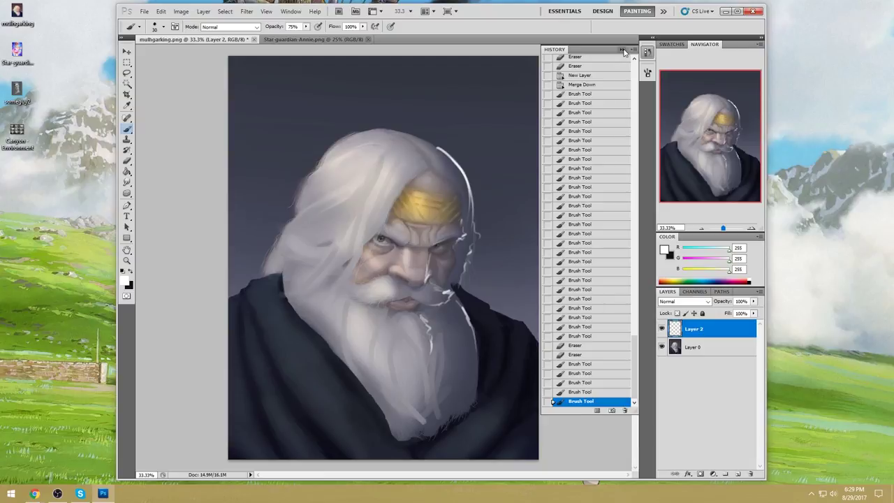
pyautogui.click(624, 50)
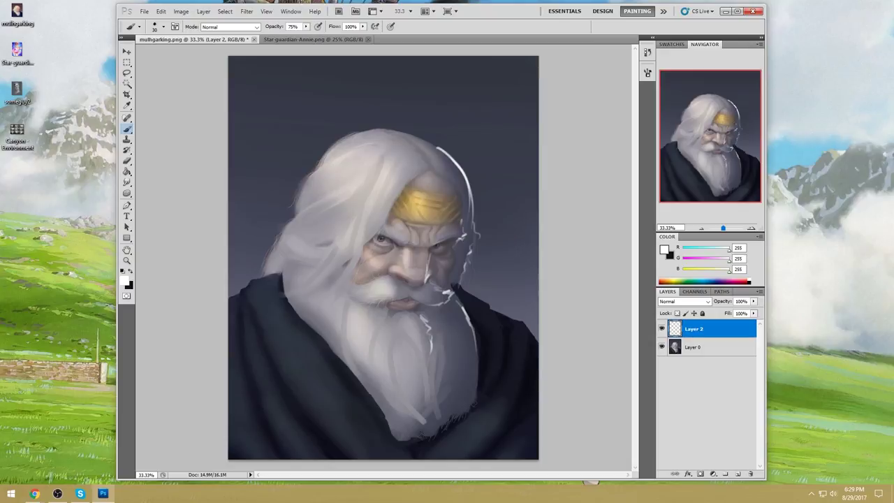
# - Toggle the portrait layer's visibility to examine the rim-light strokes on their own
pyautogui.click(34, 494)
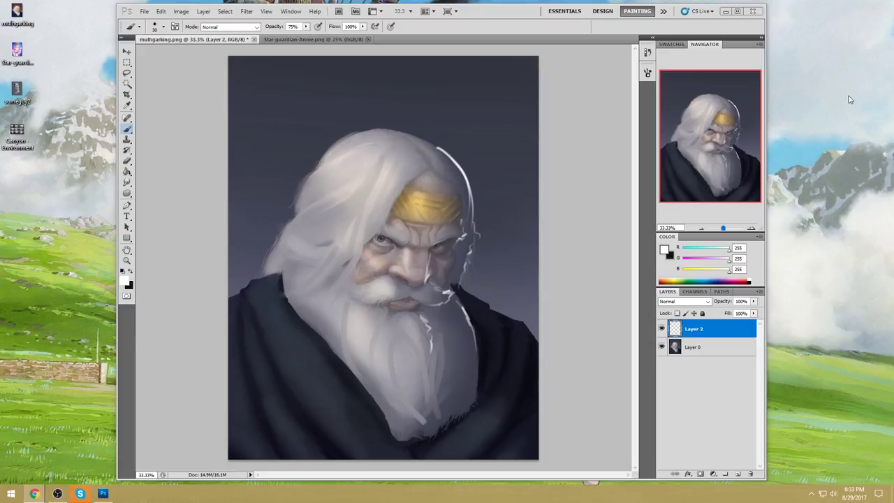
pyautogui.click(587, 118)
pyautogui.click(663, 348)
pyautogui.click(663, 347)
# - Add a layer between the portrait and the rim light and fill it with near-black (RGB 12, 12, 22) sampled from the cloak
pyautogui.click(678, 349)
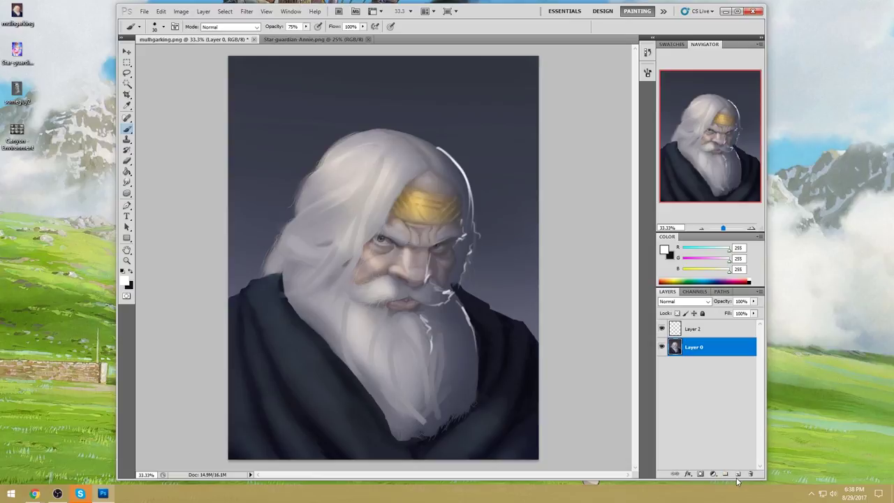
pyautogui.click(737, 474)
pyautogui.press('g')
pyautogui.keyDown('alt'); pyautogui.click(536, 360); pyautogui.keyUp('alt')
pyautogui.click(481, 323)
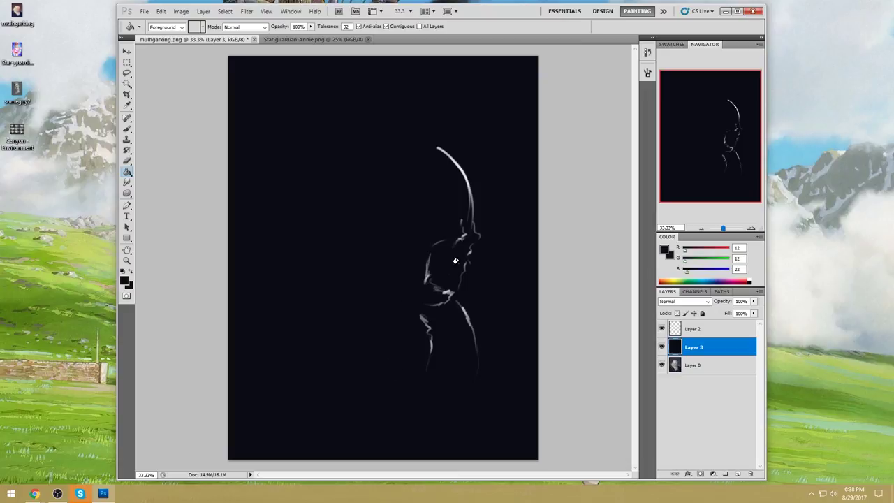
# - Toggle the near-black layer to compare the isolated rim light with the portrait, and delete that layer
pyautogui.click(663, 348)
pyautogui.click(662, 348)
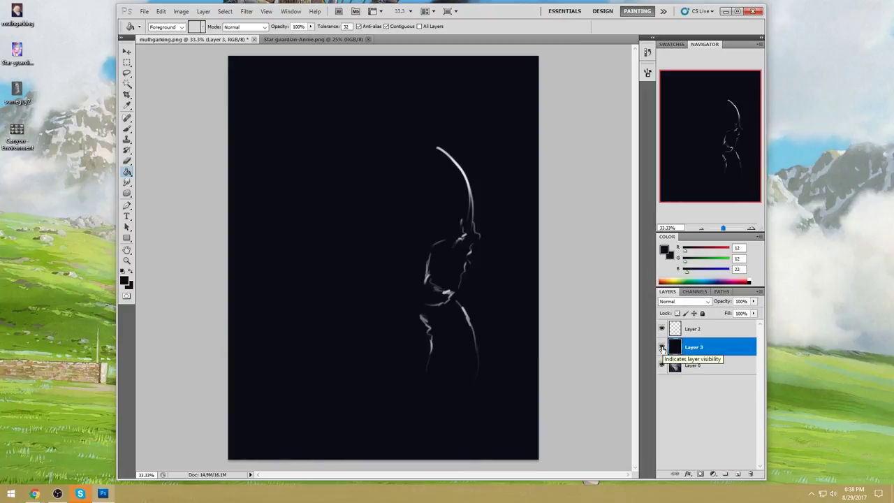
pyautogui.click(663, 348)
pyautogui.moveTo(727, 349); pyautogui.dragTo(751, 474)
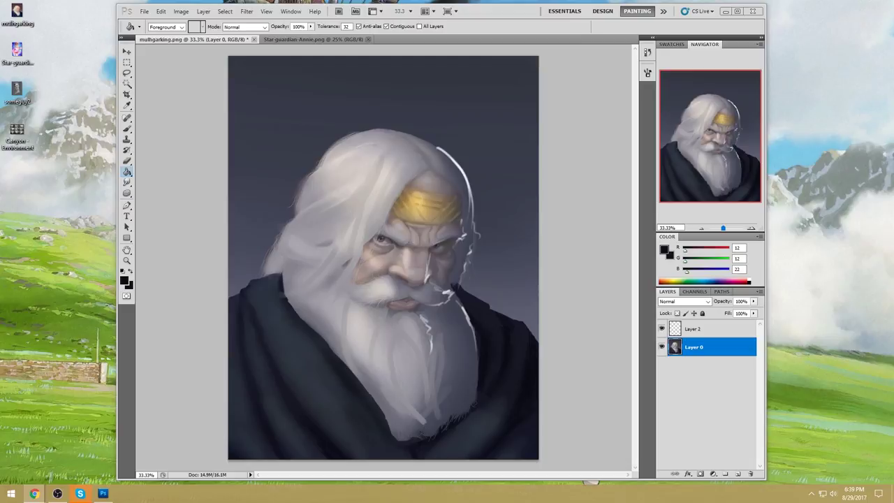
# - Flatten the portrait's layers into one background and close mulhgarking.png, accepting the save prompt
pyautogui.click(753, 11)
pyautogui.click(507, 190)
pyautogui.rightClick(712, 327)
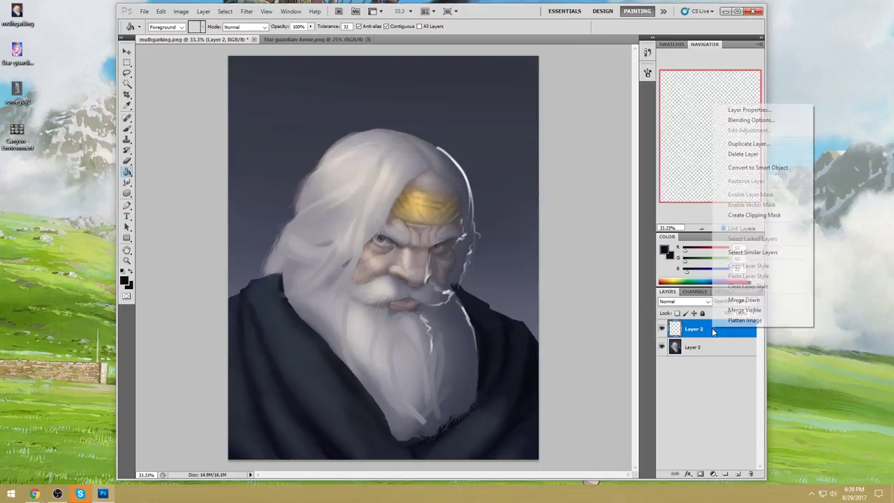
pyautogui.click(729, 321)
pyautogui.click(234, 39)
pyautogui.press('Return')
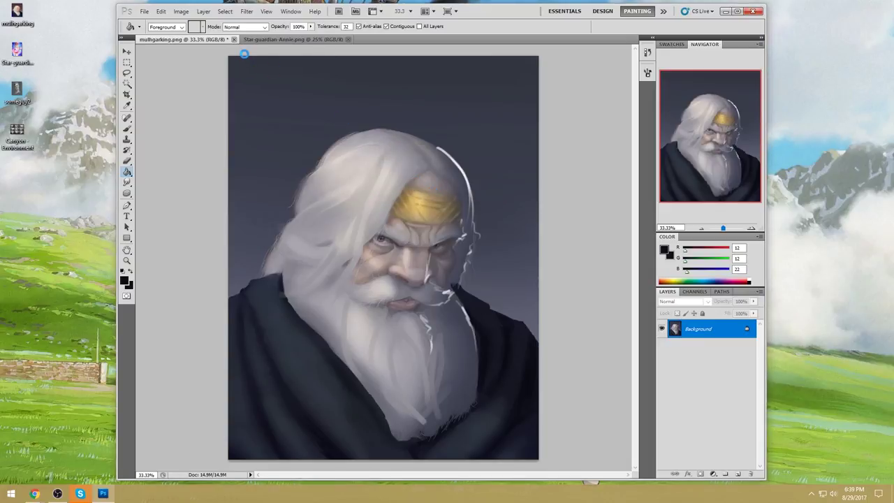